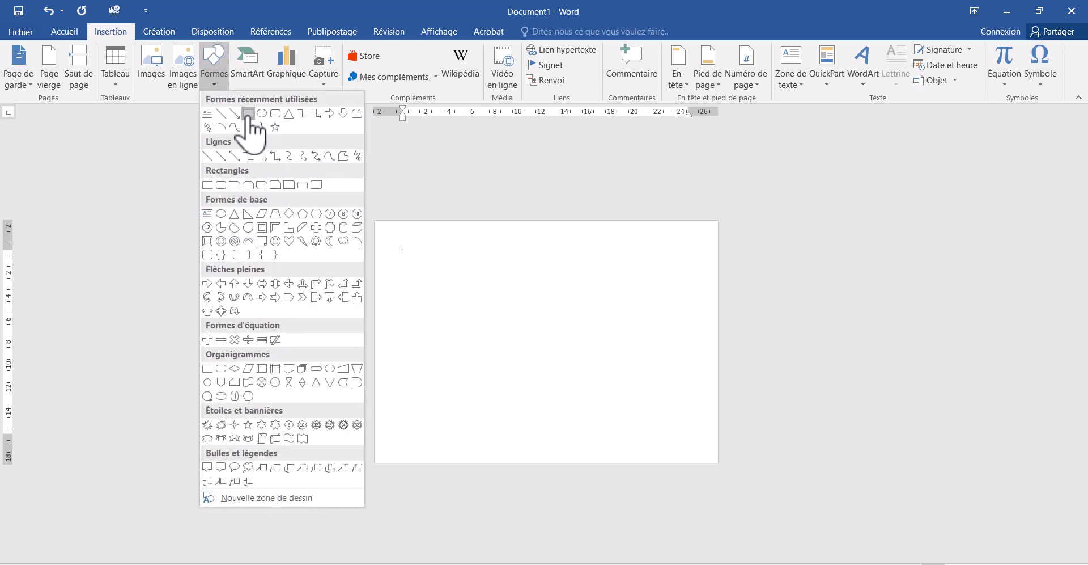
# Draw a rectangle about 6.59 cm wide and 1.22 cm high and move it near the middle of the page's upper half.
pyautogui.click(248, 114)
pyautogui.moveTo(435, 282)
pyautogui.mouseDown()
pyautogui.moveTo(525, 301)
pyautogui.moveTo(513, 296)
pyautogui.mouseUp()
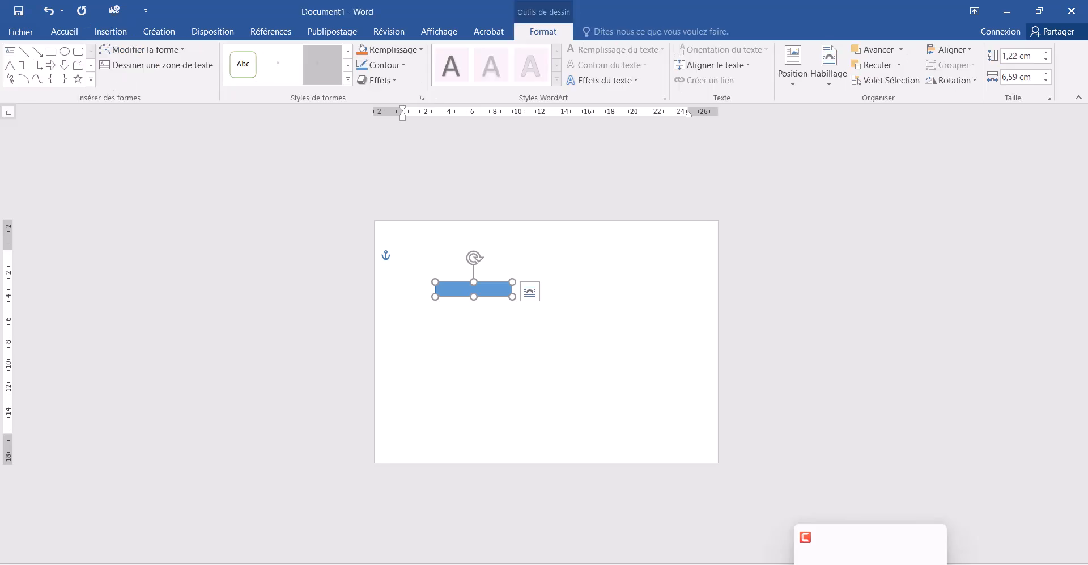
pyautogui.moveTo(998, 564); pyautogui.dragTo(1014, 564)
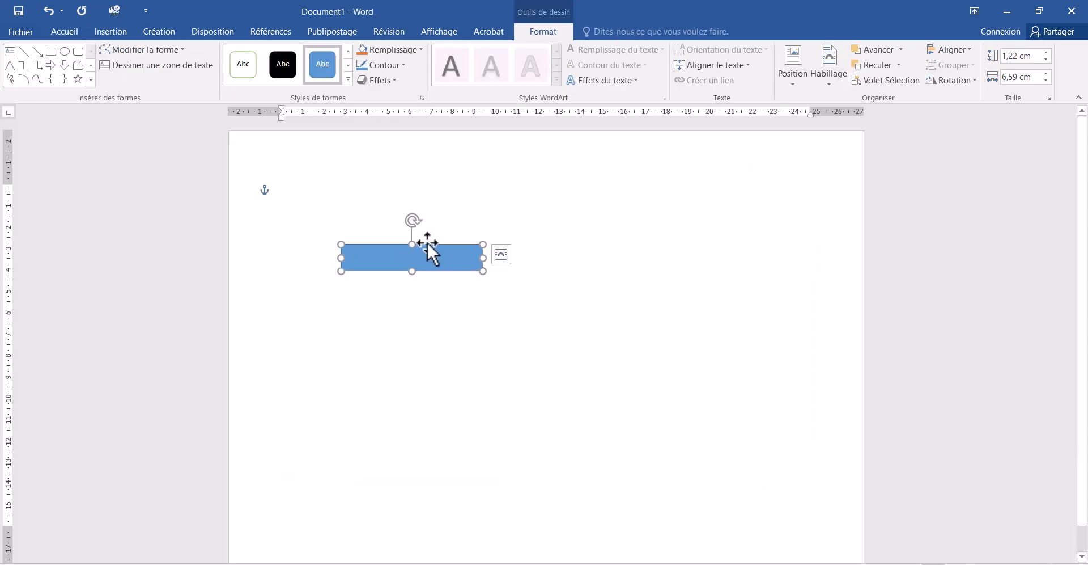
pyautogui.moveTo(433, 256); pyautogui.dragTo(538, 286)
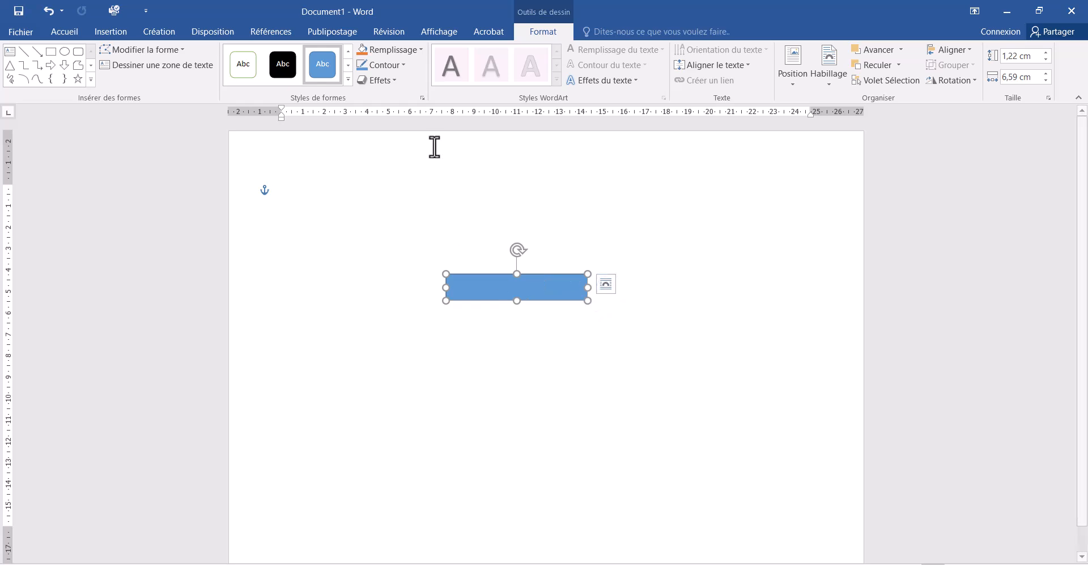
# Remove the rectangle's outline and shift the shape slightly to the right.
pyautogui.click(412, 50)
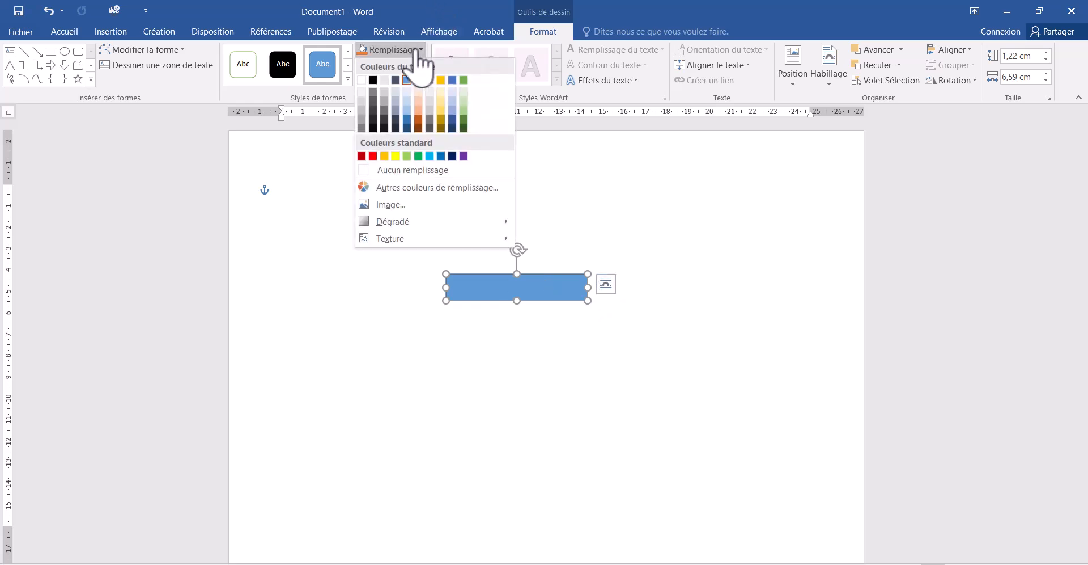
pyautogui.press('Escape')
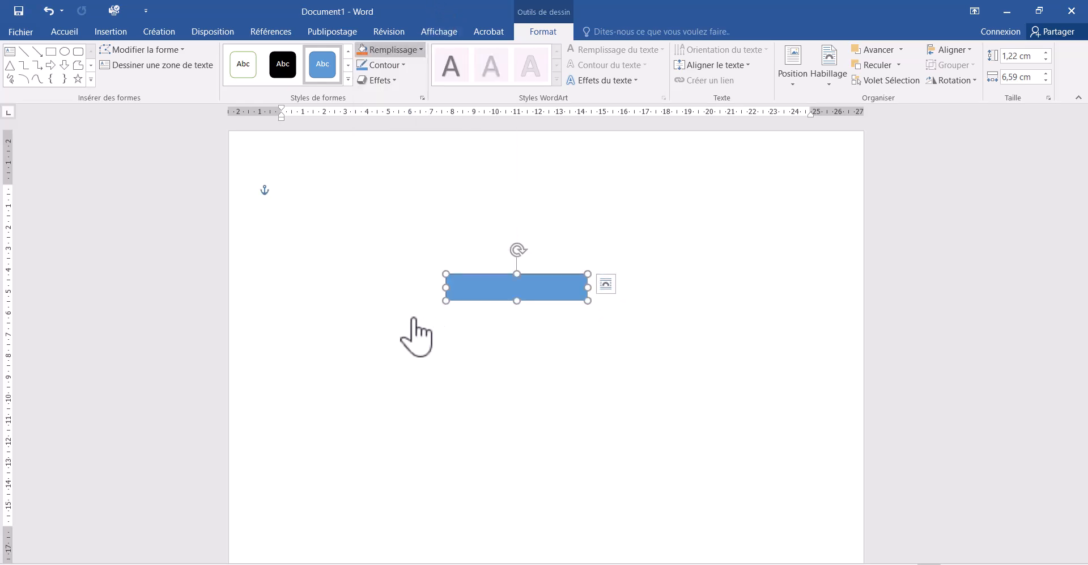
pyautogui.click(399, 66)
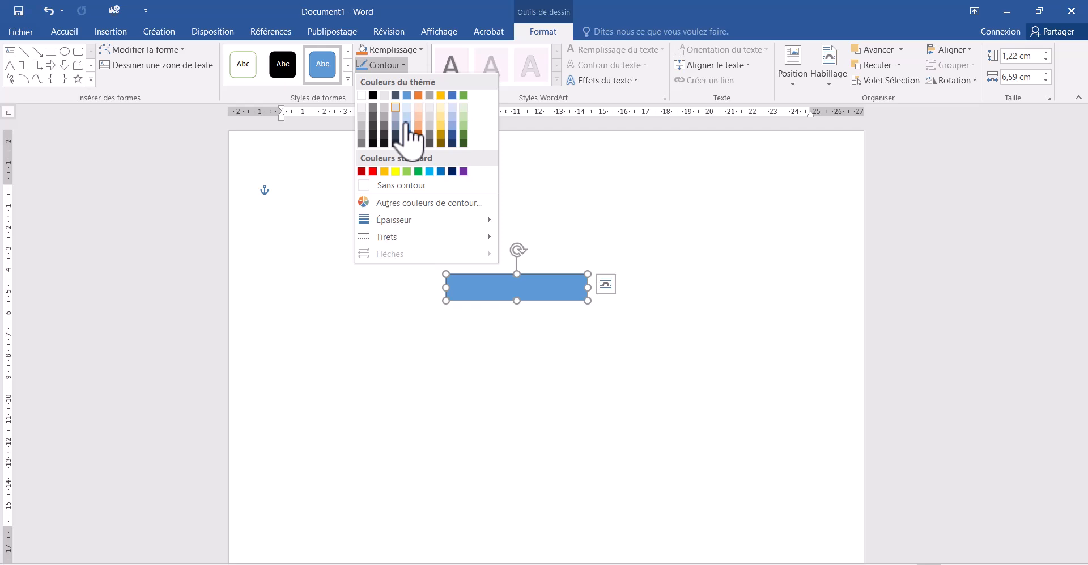
pyautogui.click(421, 186)
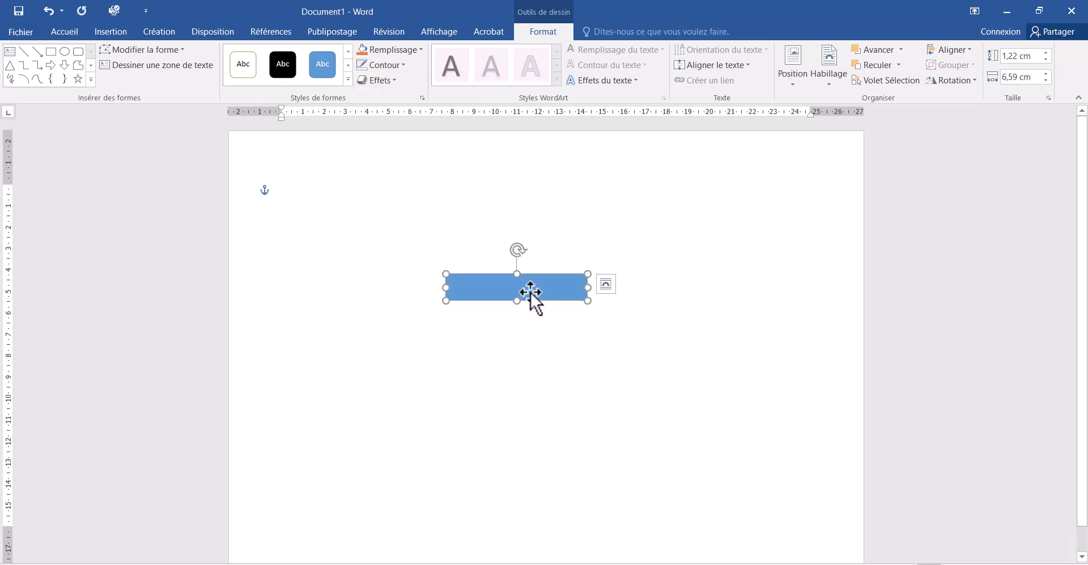
pyautogui.moveTo(531, 291); pyautogui.dragTo(570, 289)
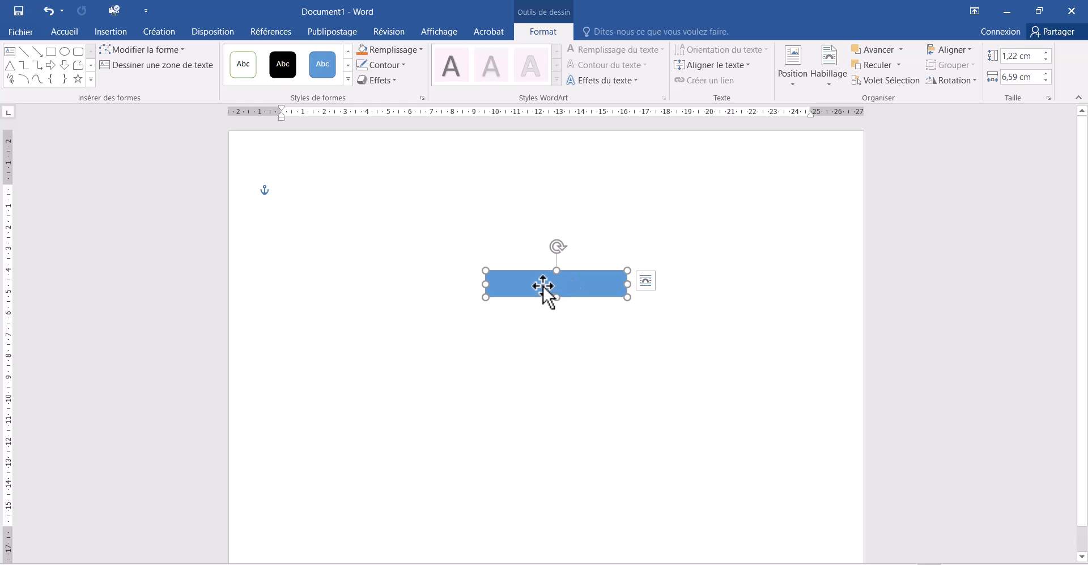
# Edit the rectangle's points to bend its lower edge upward into an arch, adjusting the curve from both lower corners.
pyautogui.rightClick(543, 287)
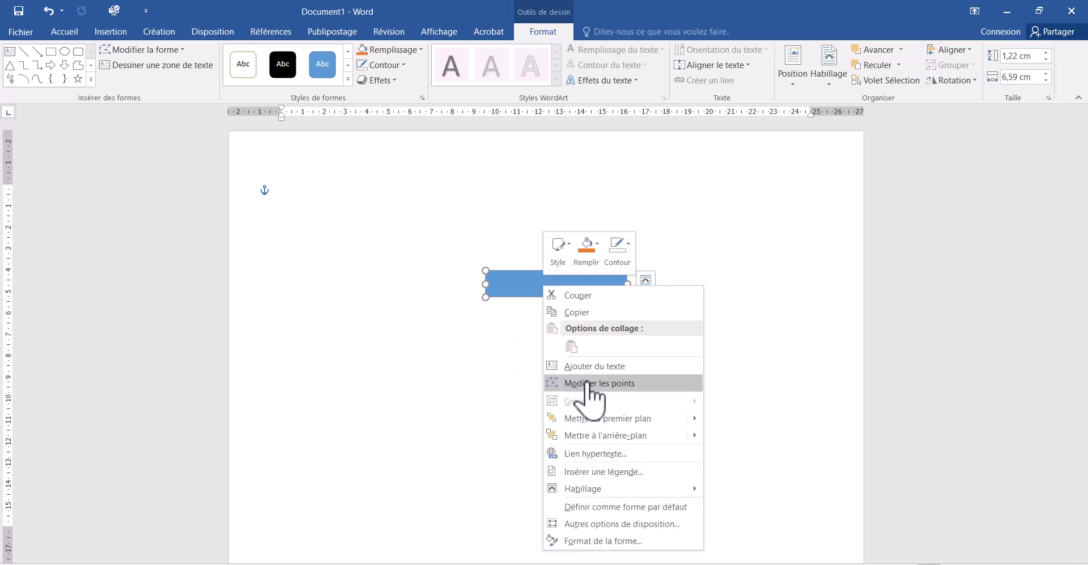
pyautogui.click(163, 51)
pyautogui.click(161, 54)
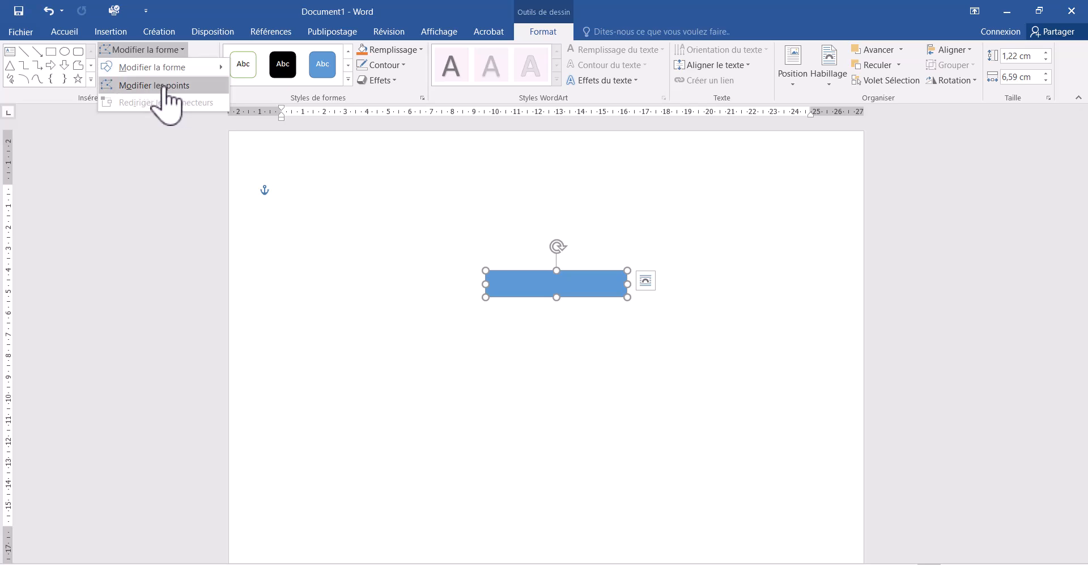
pyautogui.click(162, 85)
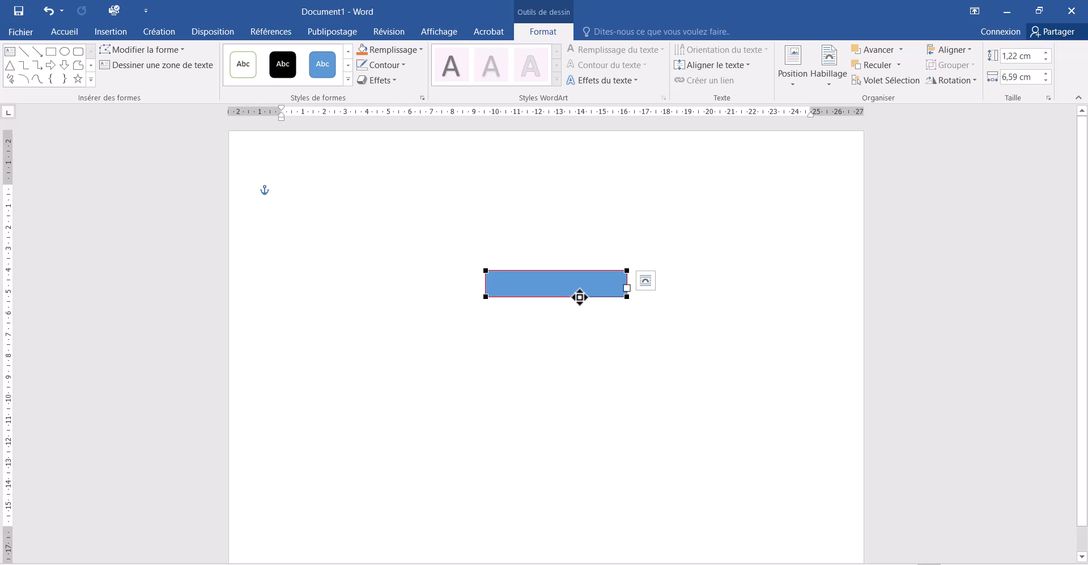
pyautogui.moveTo(580, 296); pyautogui.dragTo(576, 282)
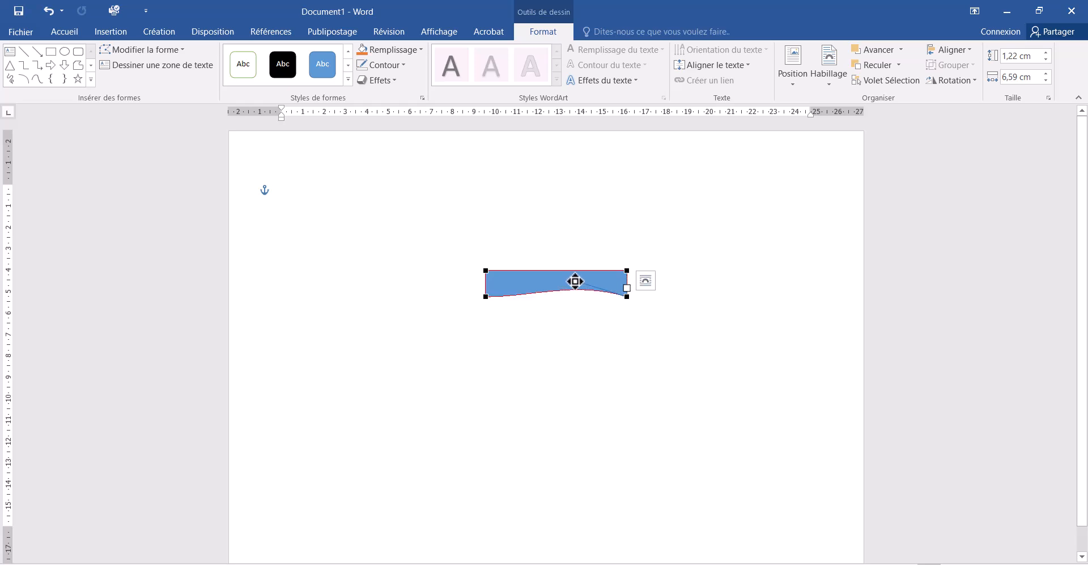
pyautogui.click(484, 297)
pyautogui.moveTo(533, 297); pyautogui.dragTo(529, 281)
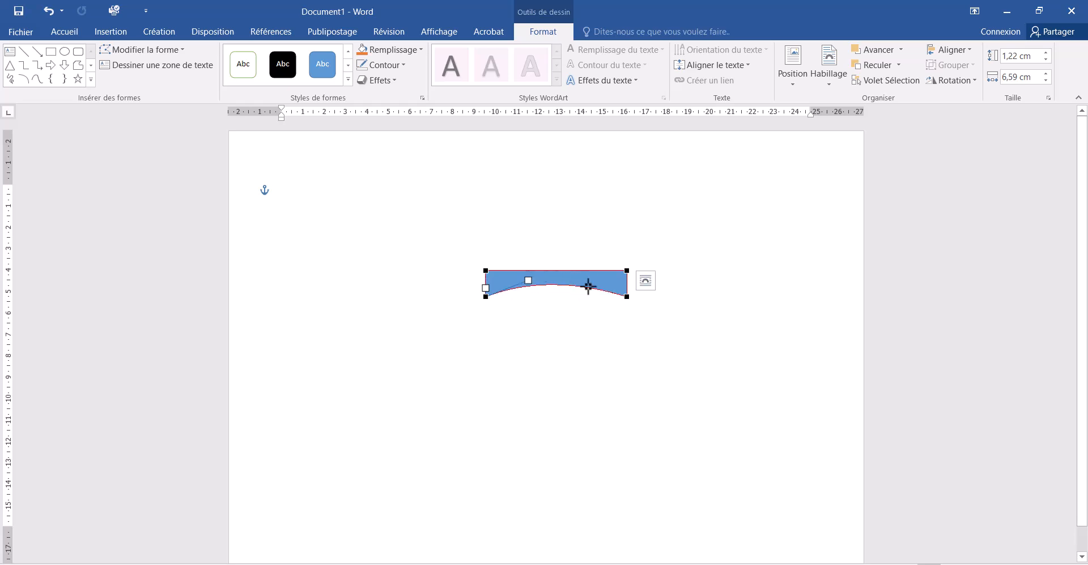
# Deepen the arch in the lower edge by raising both curve handles slightly.
pyautogui.click(306, 194)
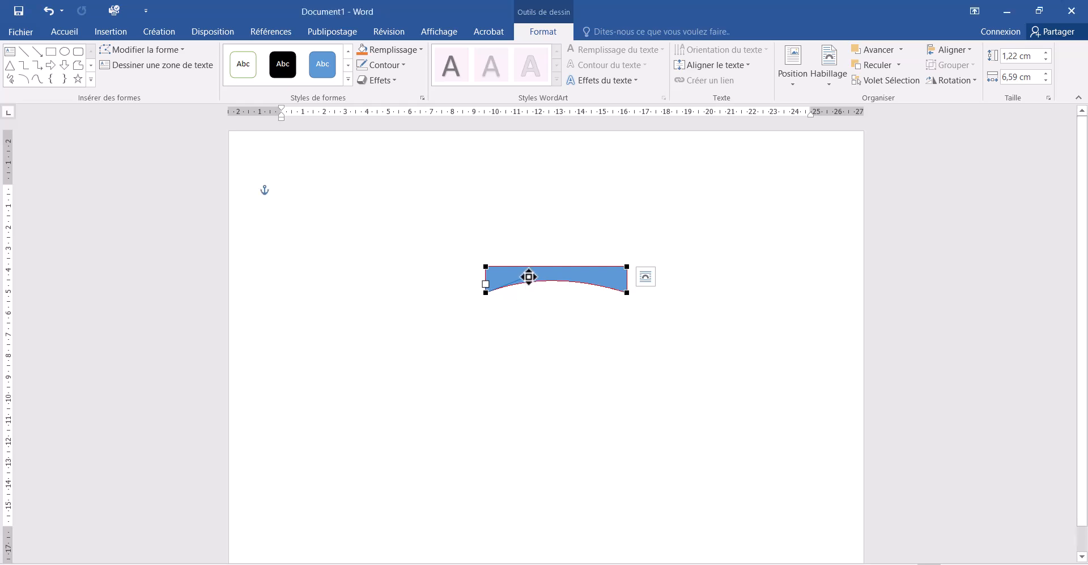
pyautogui.moveTo(529, 277); pyautogui.dragTo(531, 273)
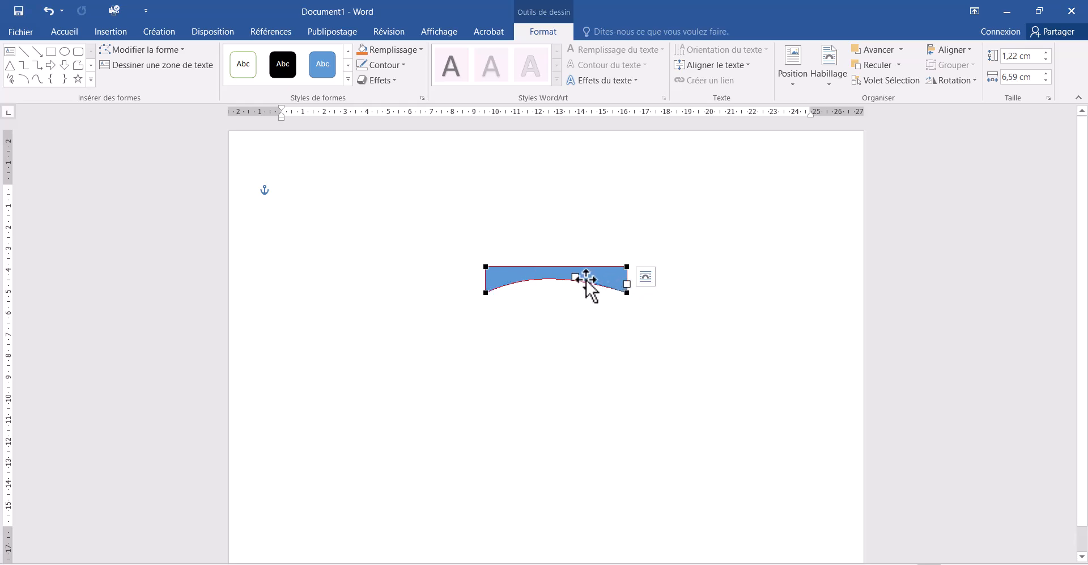
pyautogui.moveTo(578, 276); pyautogui.dragTo(576, 271)
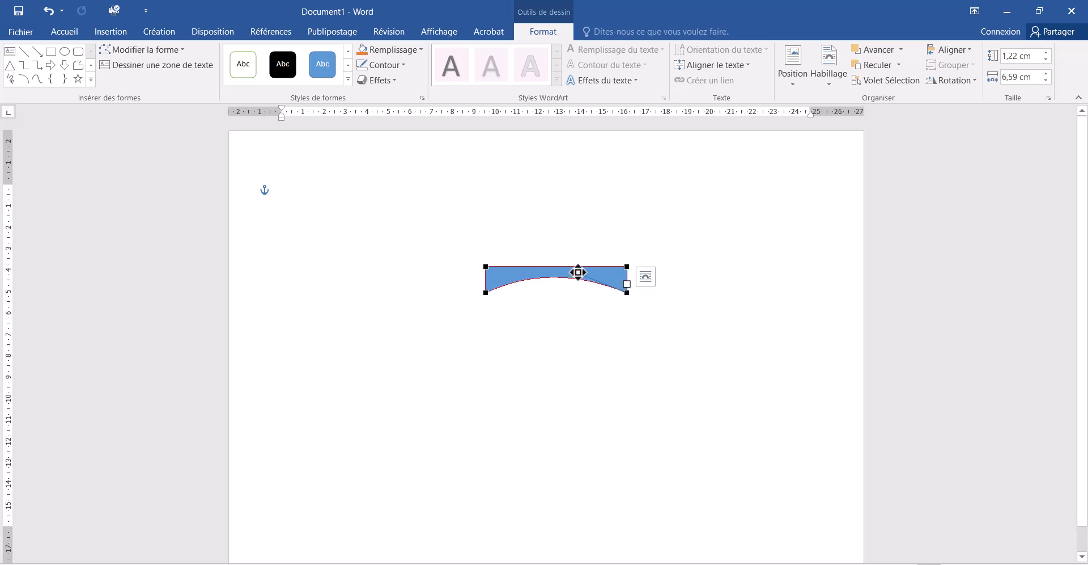
# Set the arched shape's height to 0.25 cm and its width to 2.9 cm.
pyautogui.doubleClick(1011, 56)
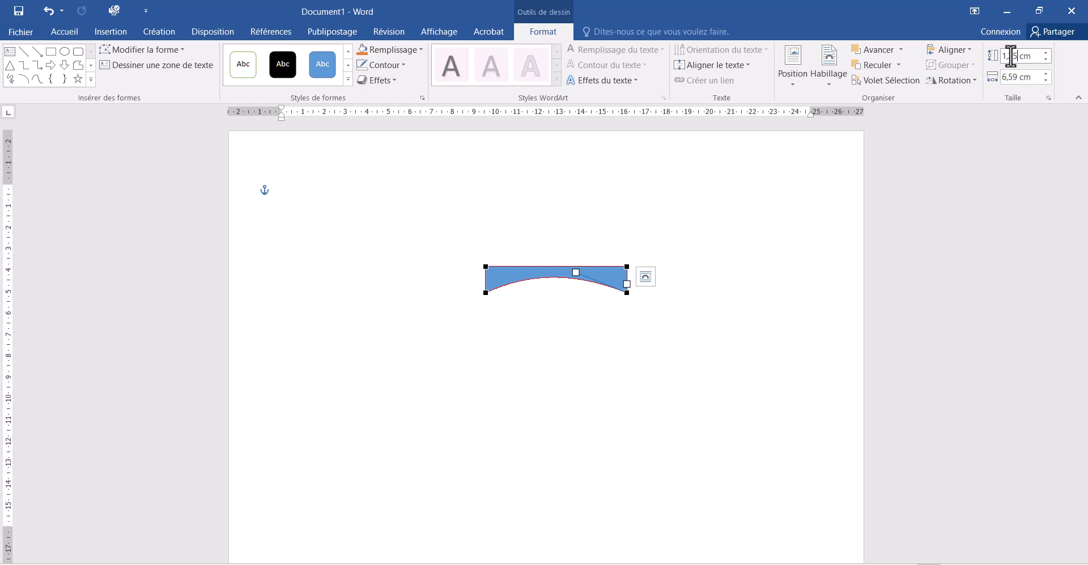
pyautogui.press('Return')
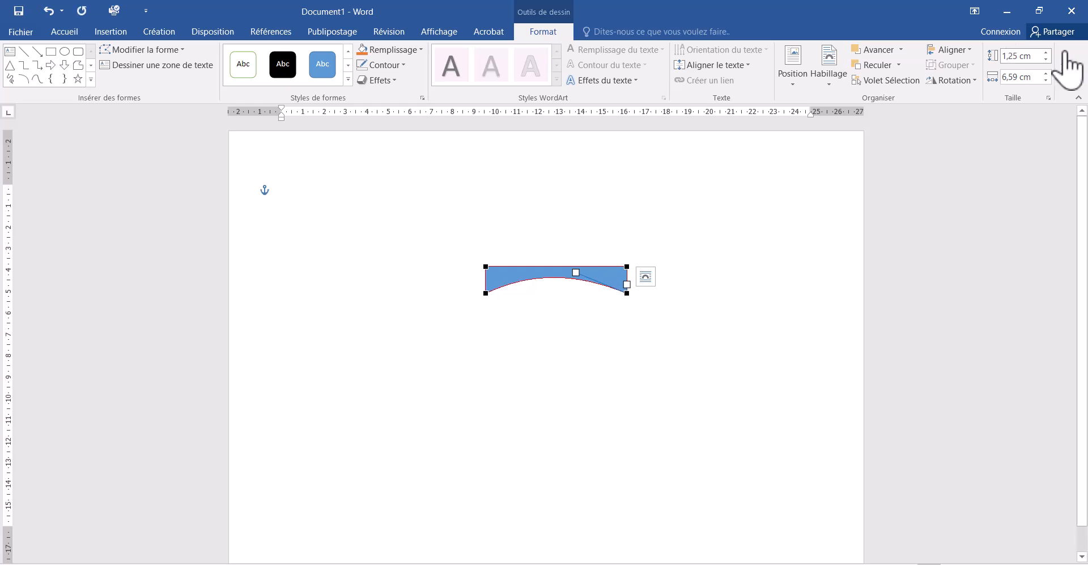
pyautogui.doubleClick(1013, 77)
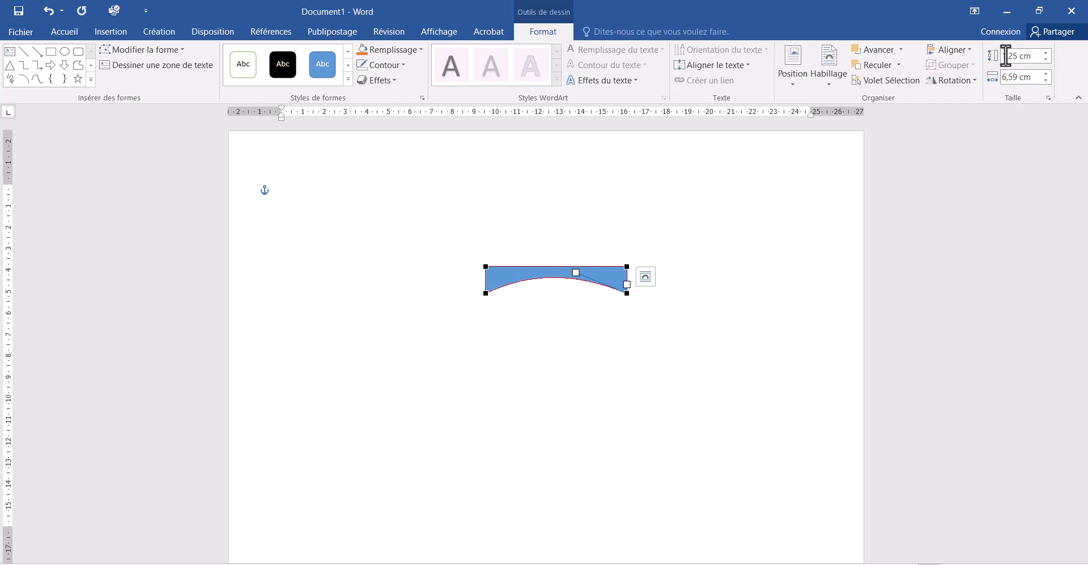
pyautogui.click(1005, 56)
pyautogui.press('Return')
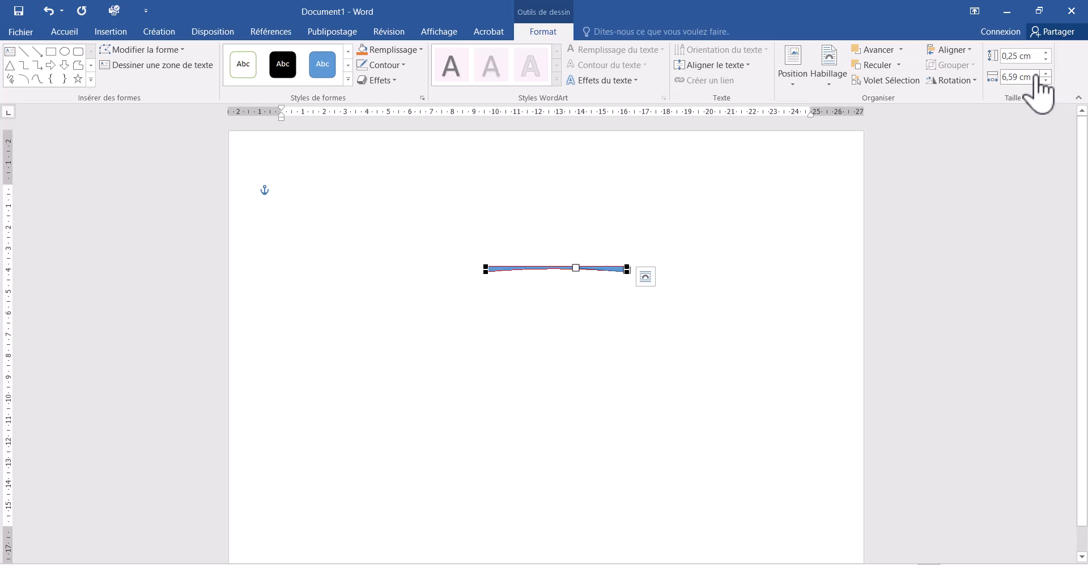
pyautogui.doubleClick(1010, 77)
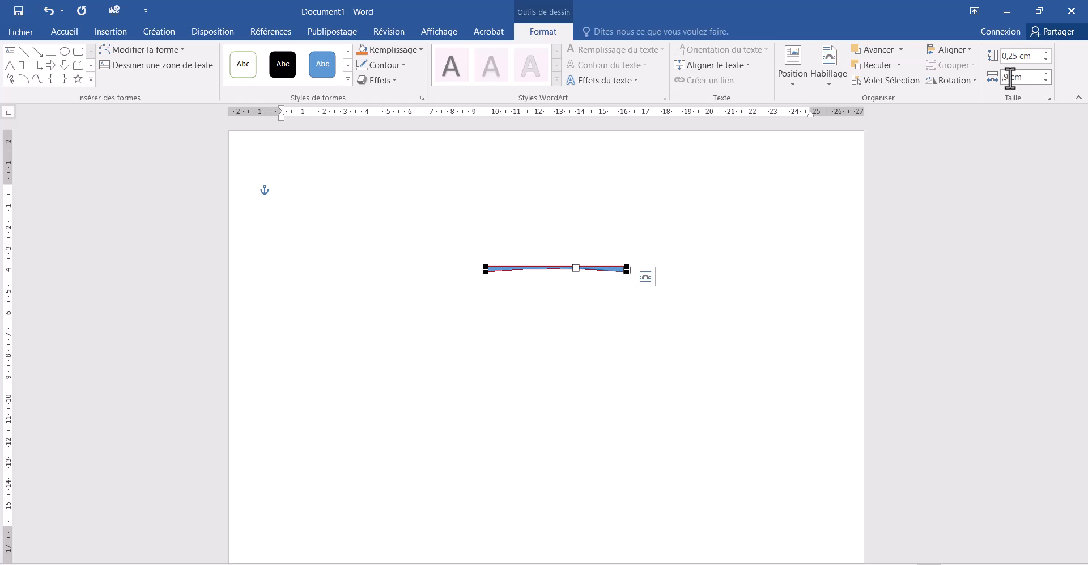
pyautogui.press('Return')
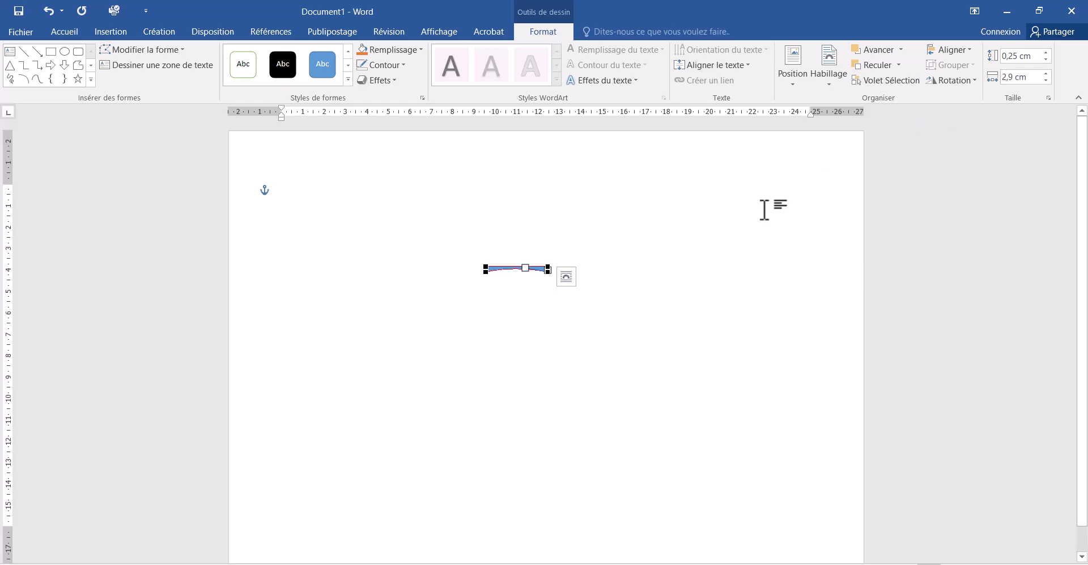
# Duplicate the arched shape and rotate the copy by 180 degrees.
pyautogui.click(594, 298)
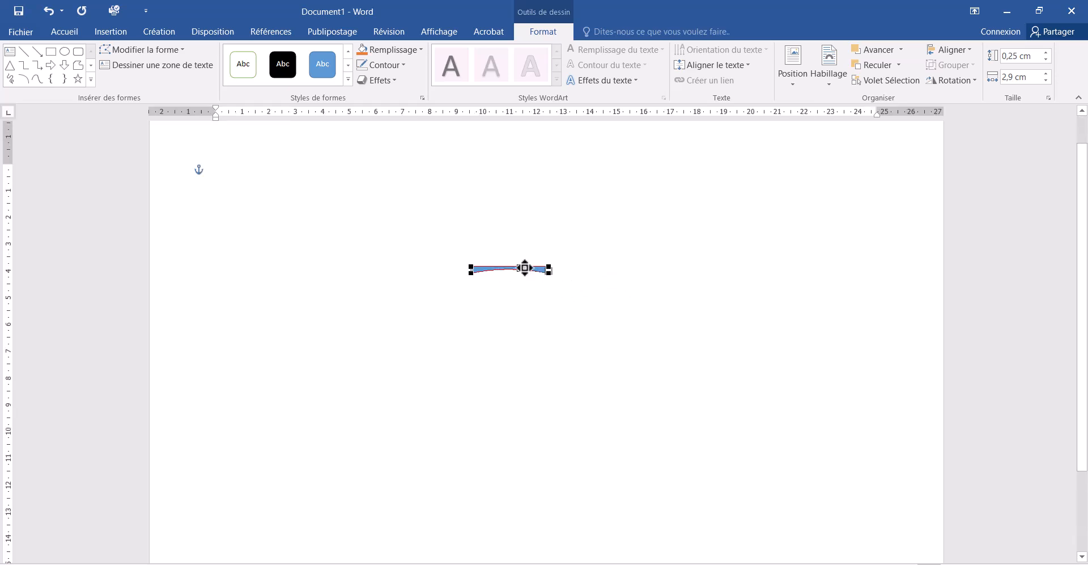
pyautogui.click(520, 332)
pyautogui.click(516, 271)
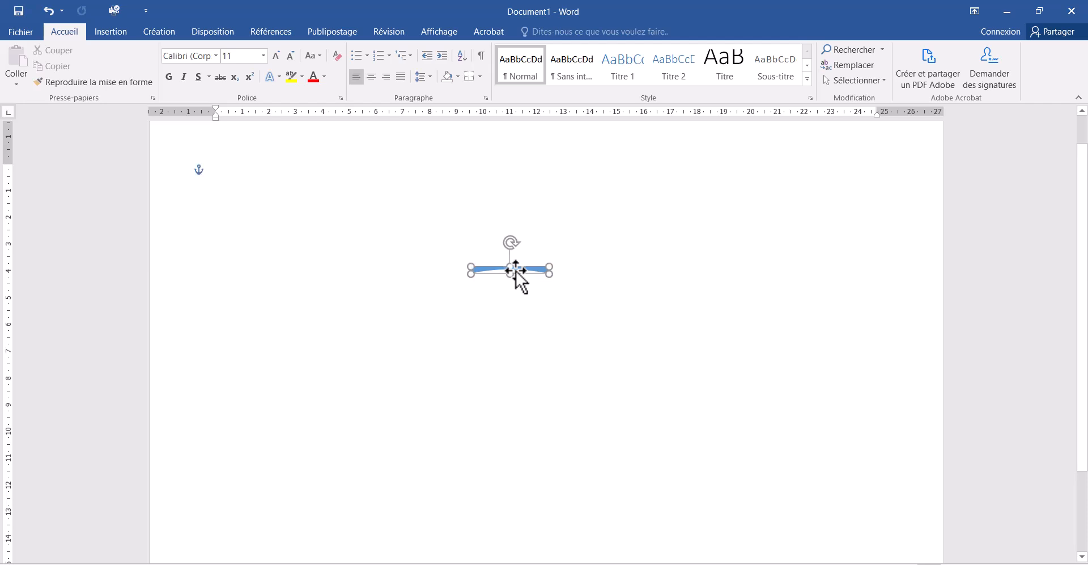
pyautogui.hotkey('ctrl', 'd')
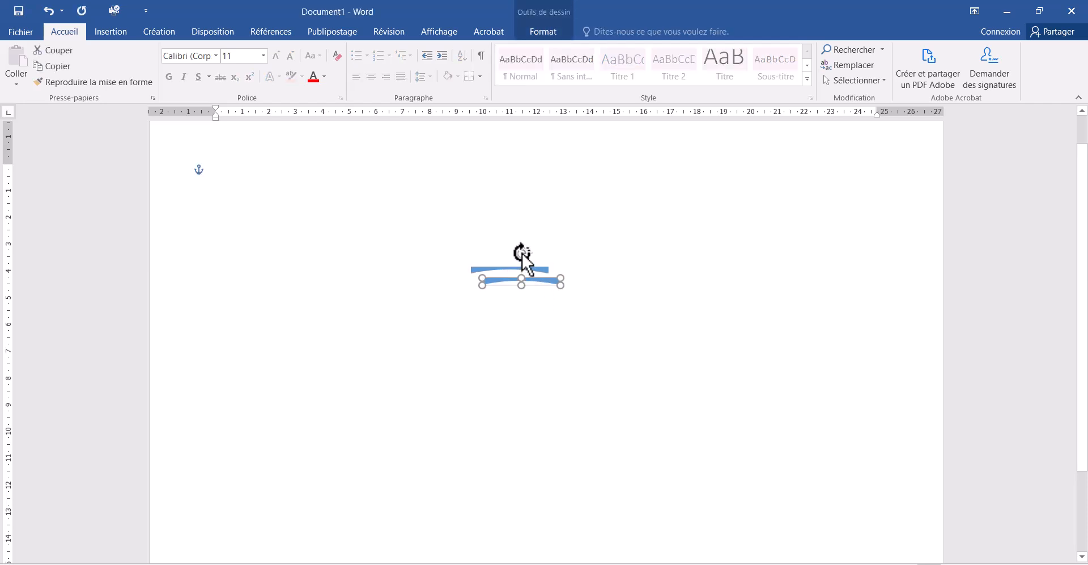
pyautogui.moveTo(522, 252); pyautogui.dragTo(522, 321)
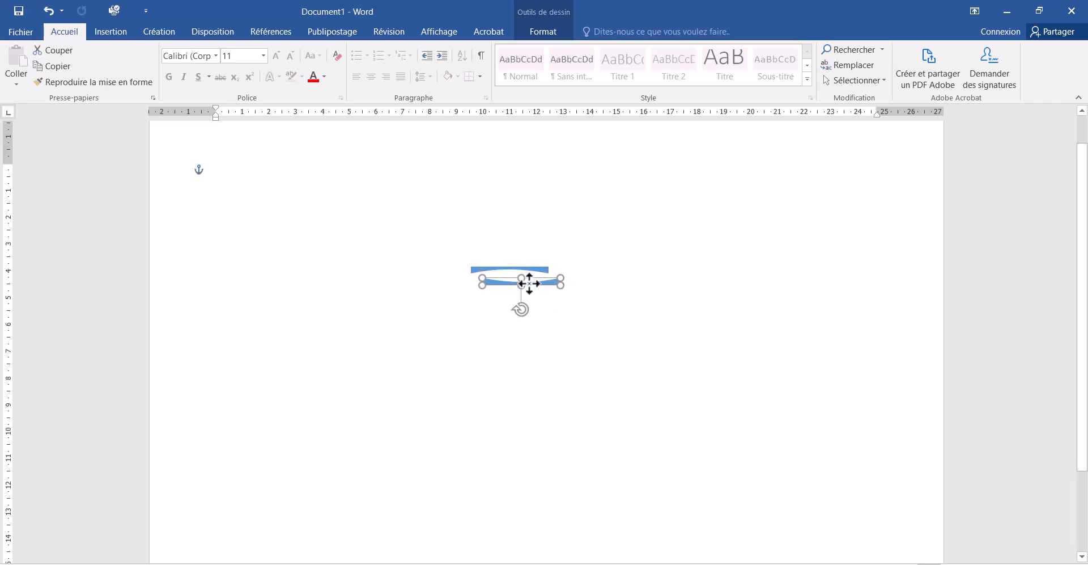
# Align the flipped copy directly beneath the original and bring it up against the original's lower side.
pyautogui.moveTo(530, 283); pyautogui.dragTo(518, 279)
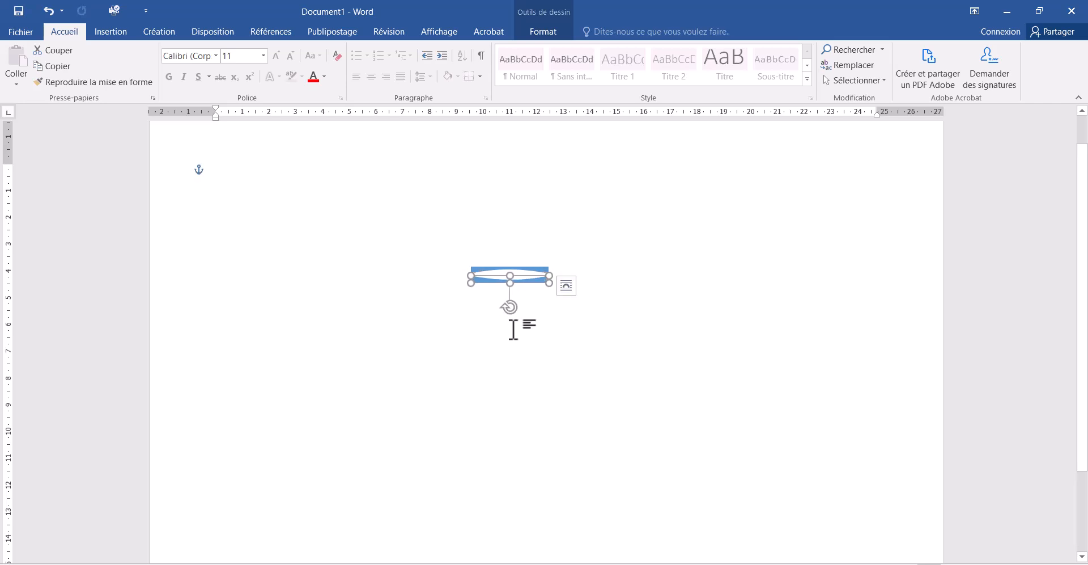
pyautogui.click(513, 329)
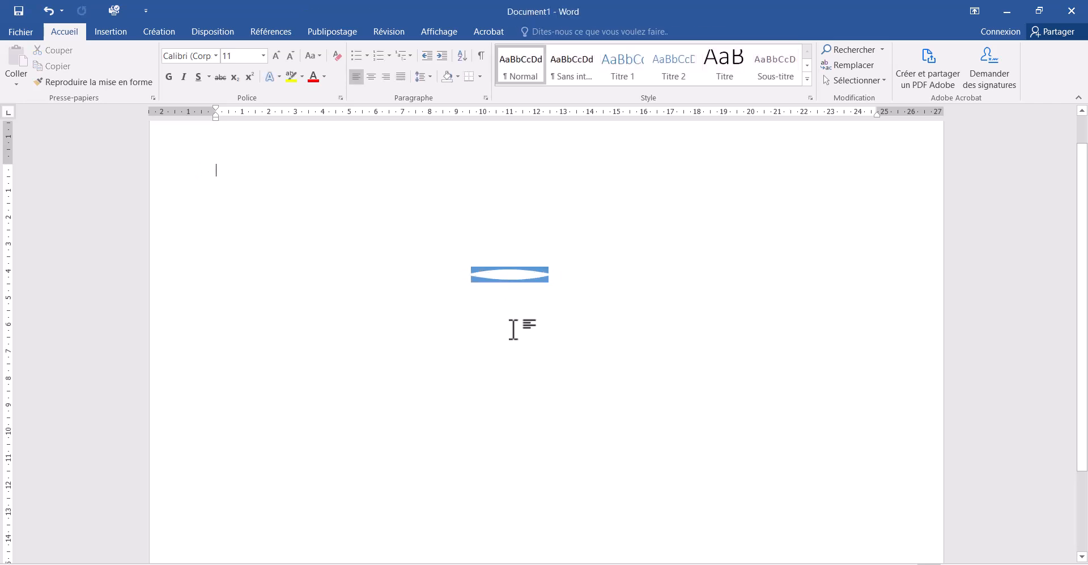
pyautogui.click(526, 283)
pyautogui.click(552, 331)
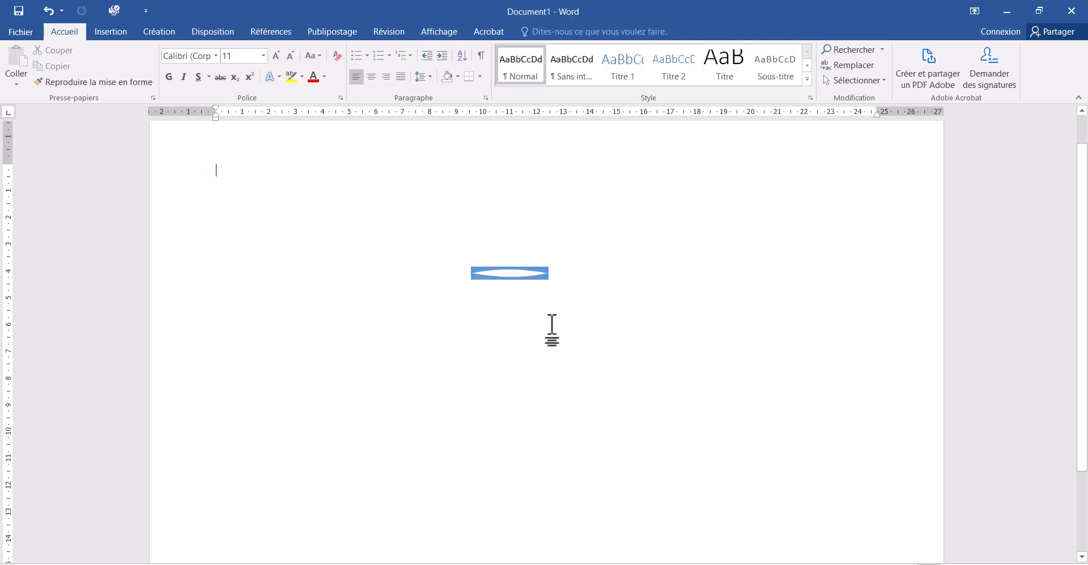
# Select both overlapping arched shapes, original and flipped copy, using the selection list, and group them into one ornament unit.
pyautogui.click(512, 269)
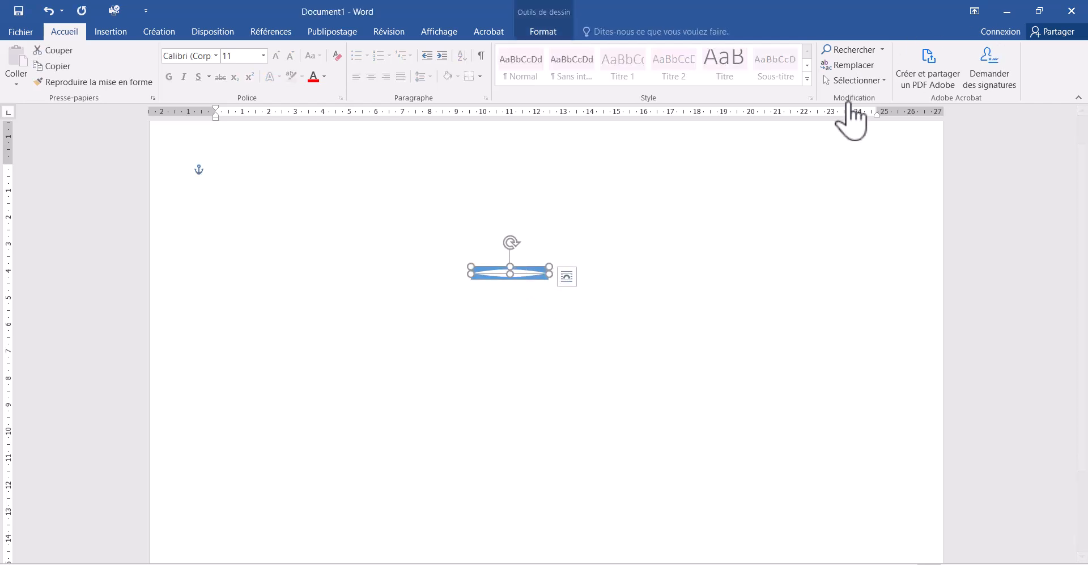
pyautogui.click(865, 80)
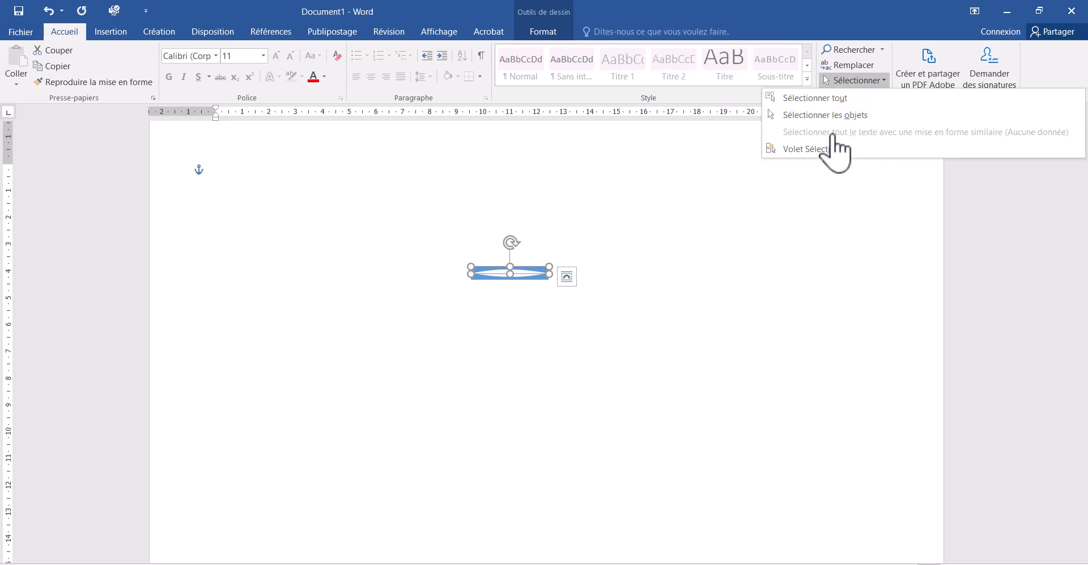
pyautogui.click(765, 152)
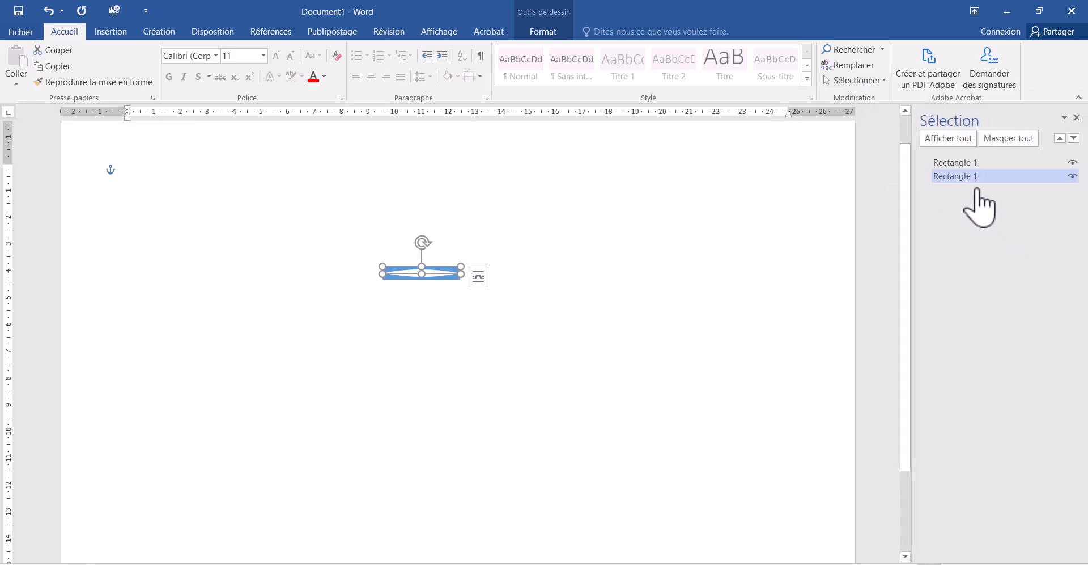
pyautogui.keyDown('ctrl'); pyautogui.click(957, 165); pyautogui.keyUp('ctrl')
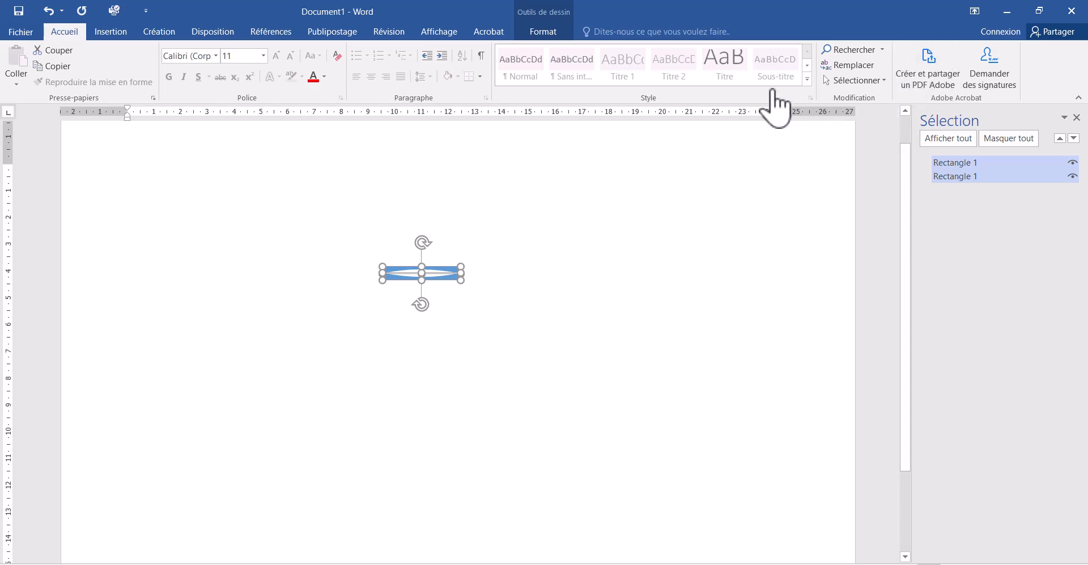
pyautogui.click(540, 35)
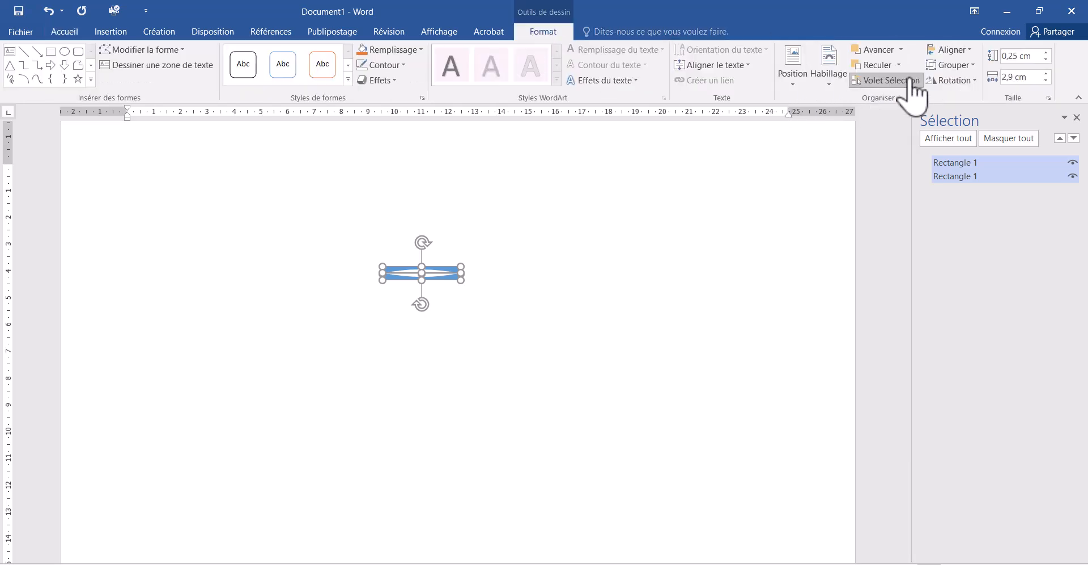
pyautogui.click(950, 65)
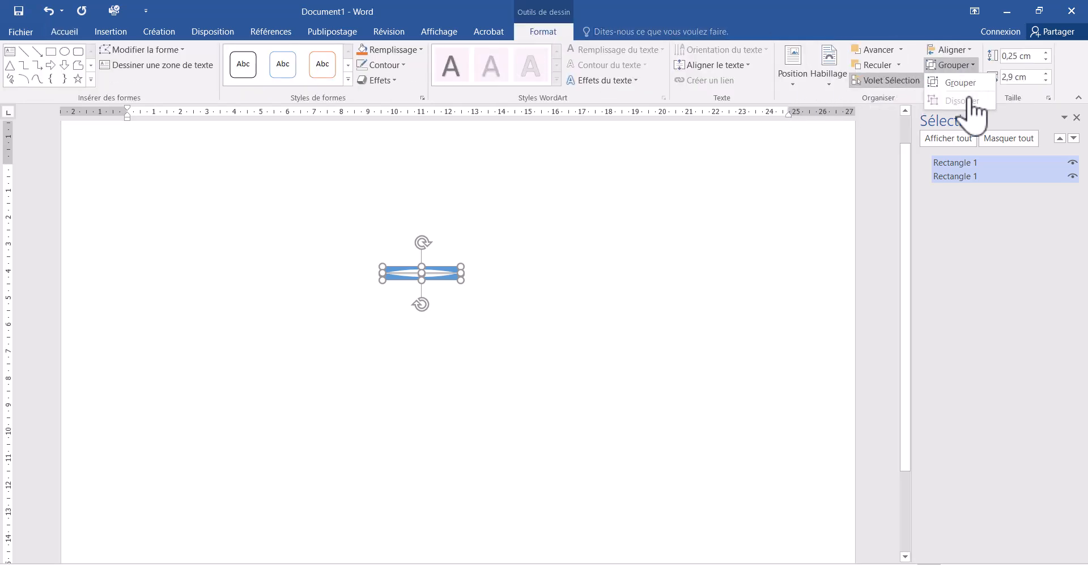
pyautogui.click(957, 83)
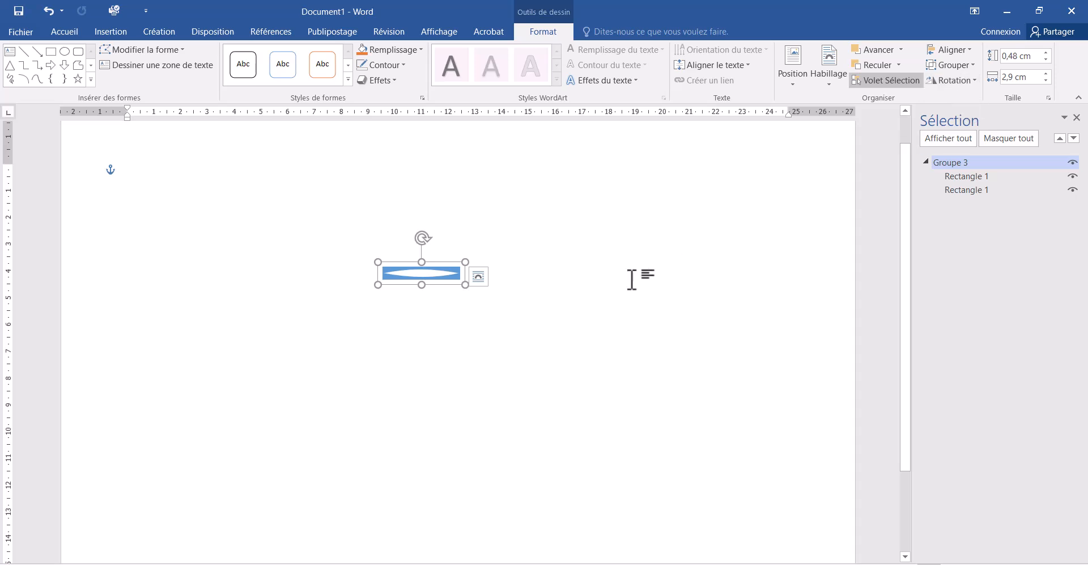
# Duplicate the grouped ornament unit and place the copy end to end against the original's right side.
pyautogui.click(440, 276)
pyautogui.hotkey('ctrl', 'd')
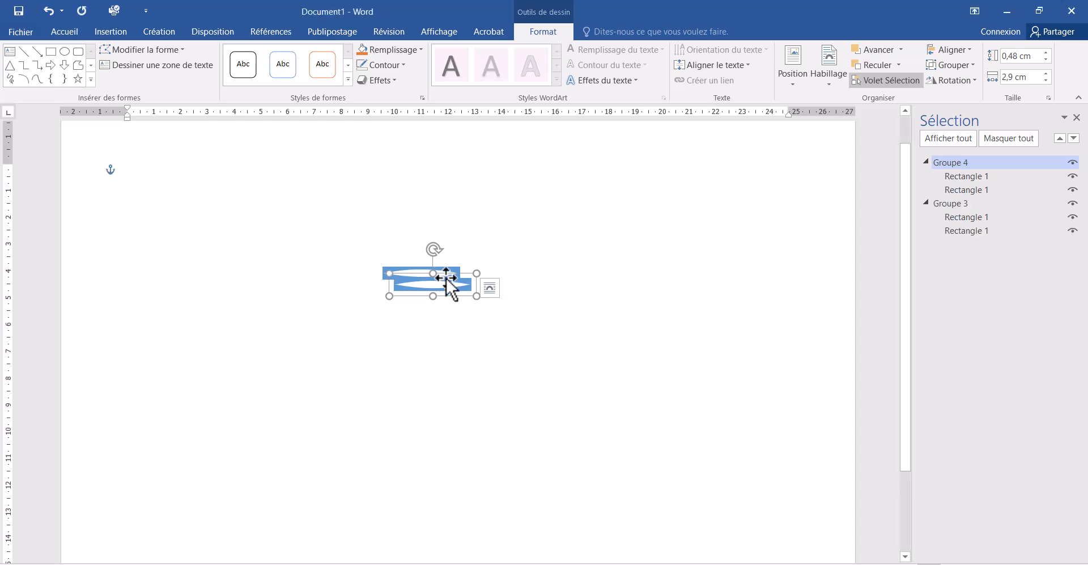
pyautogui.moveTo(475, 276); pyautogui.dragTo(517, 274)
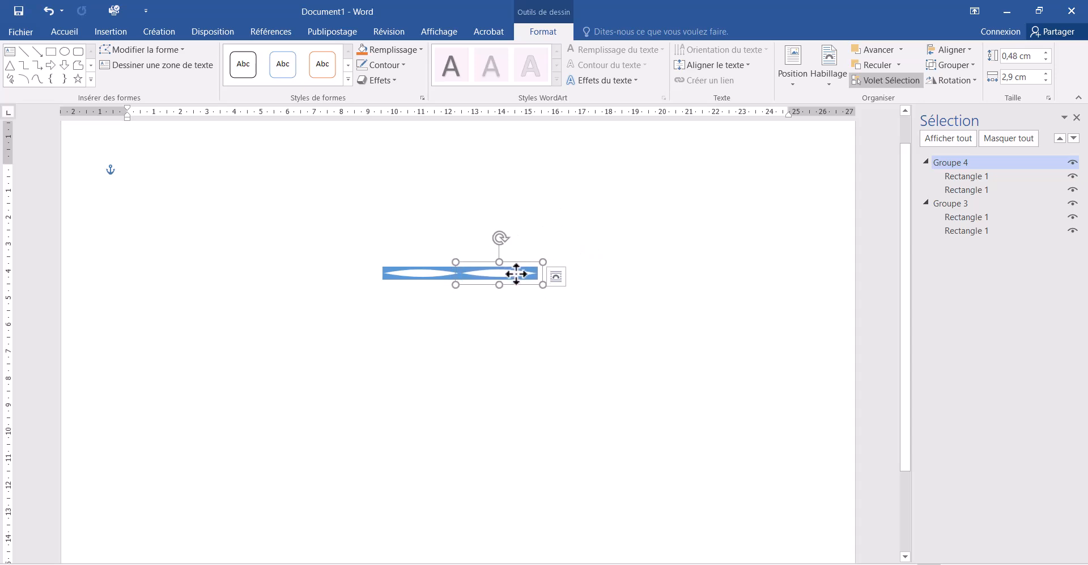
# Group the two adjoining ornament units and set the new group's width to 5.65 cm.
pyautogui.keyDown('ctrl'); pyautogui.click(411, 277); pyautogui.keyUp('ctrl')
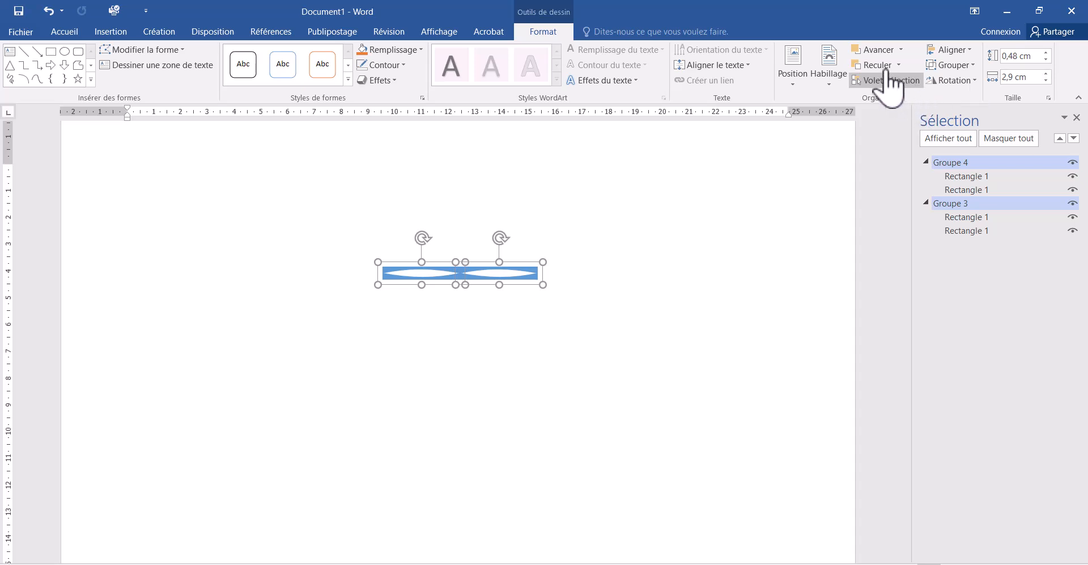
pyautogui.click(951, 65)
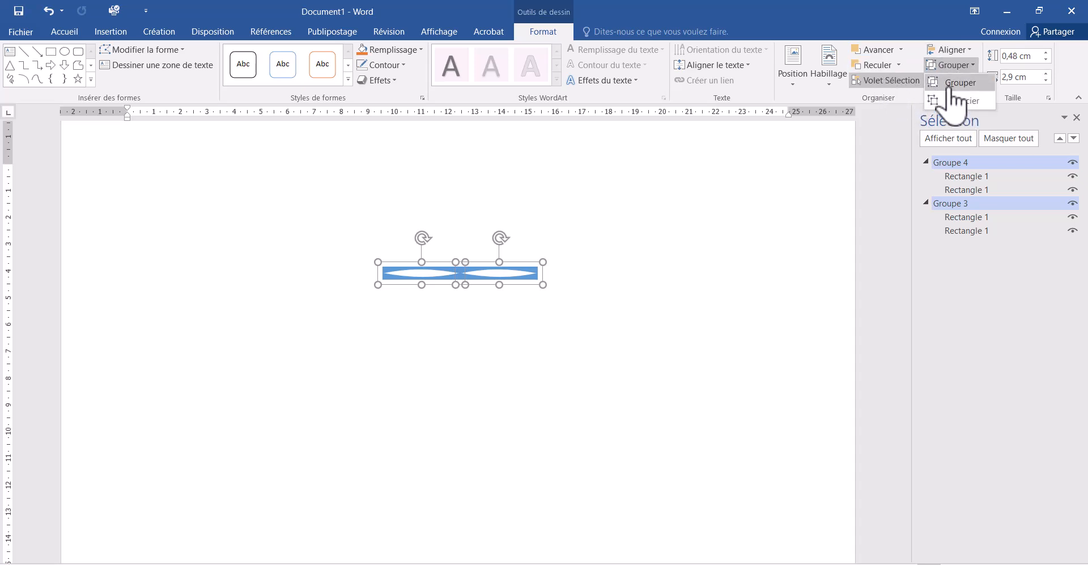
pyautogui.click(957, 85)
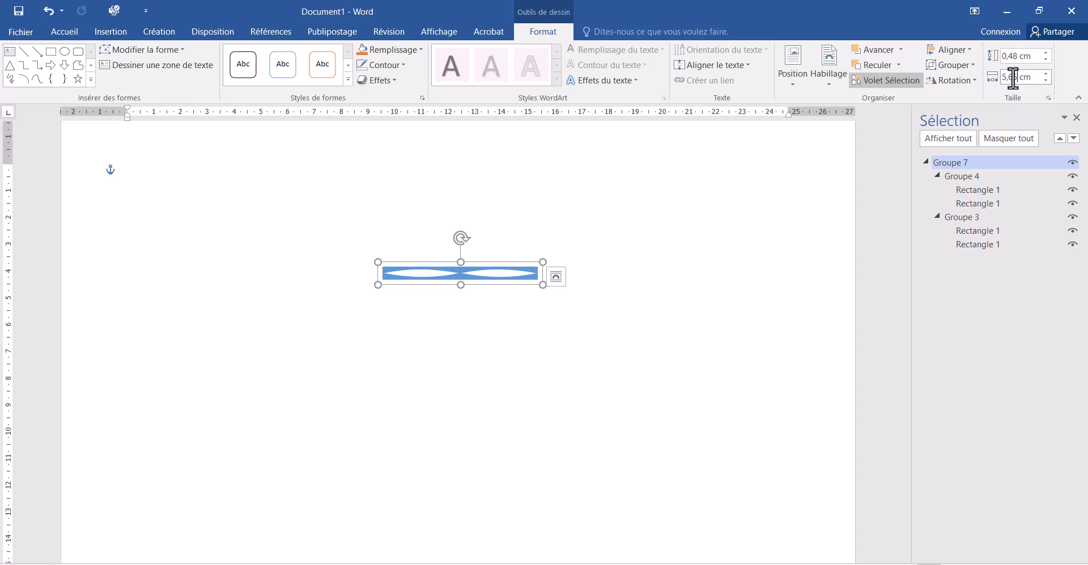
pyautogui.press('Return')
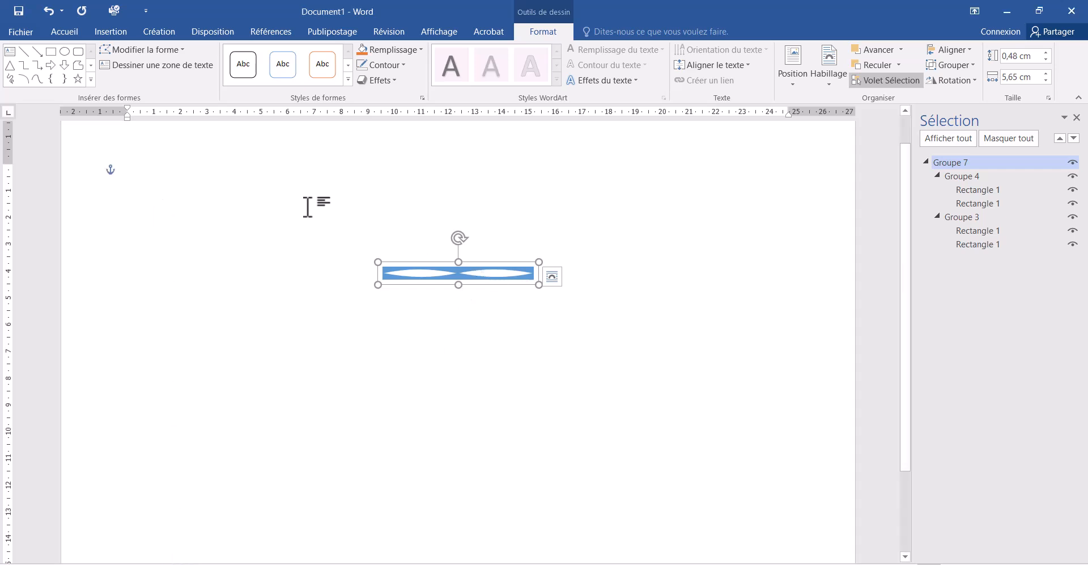
pyautogui.click(479, 347)
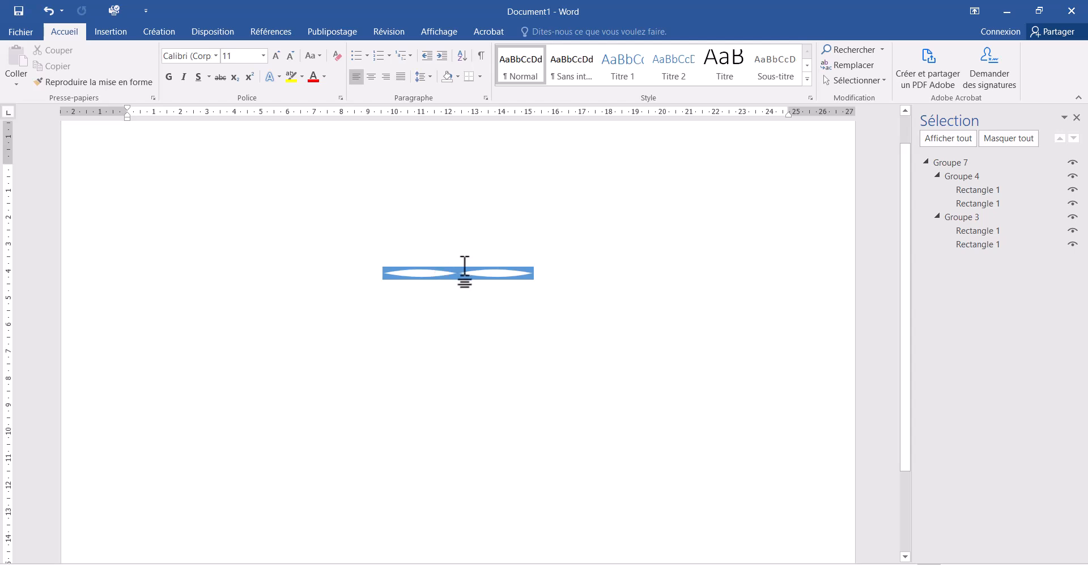
# Move the double ornament up near the page's upper-left area and make four duplicates of it.
pyautogui.moveTo(456, 272); pyautogui.dragTo(306, 174)
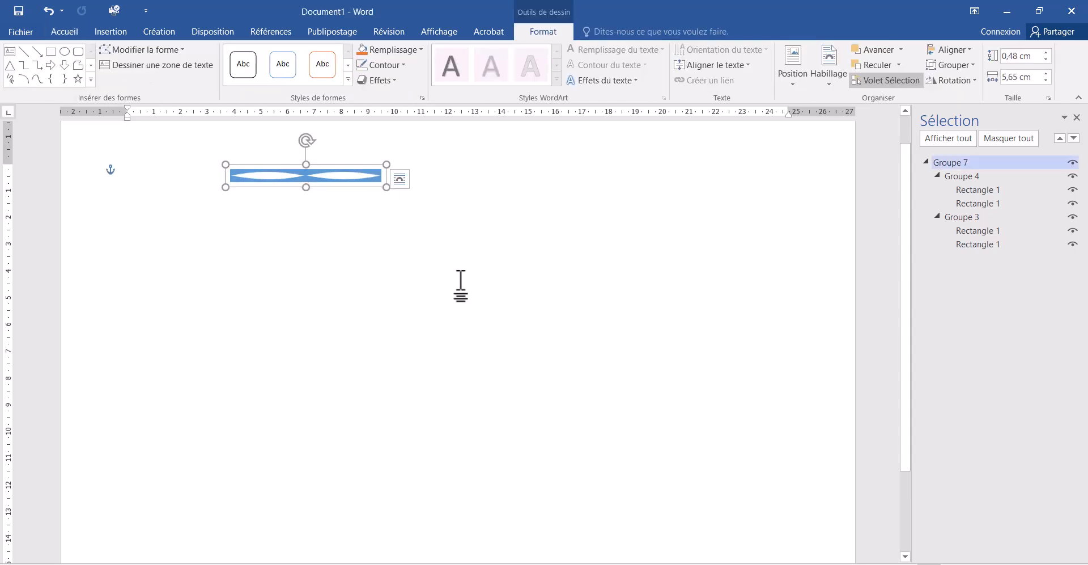
pyautogui.scroll(1, 505, 395)
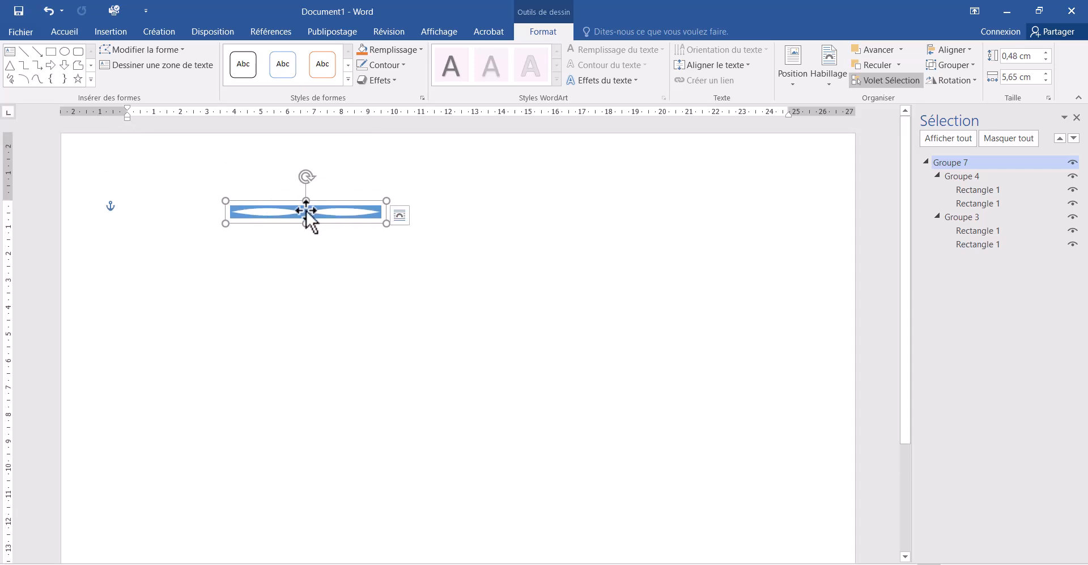
pyautogui.hotkey('ctrl', 'd')
pyautogui.hotkey('ctrl', 'd')
pyautogui.hotkey('ctrl', 'd')
pyautogui.hotkey('ctrl', 'd')
# Spread out the duplicates and line up four double ornaments end to end from the page's left side, leaving the fifth below.
pyautogui.moveTo(352, 261); pyautogui.dragTo(640, 216)
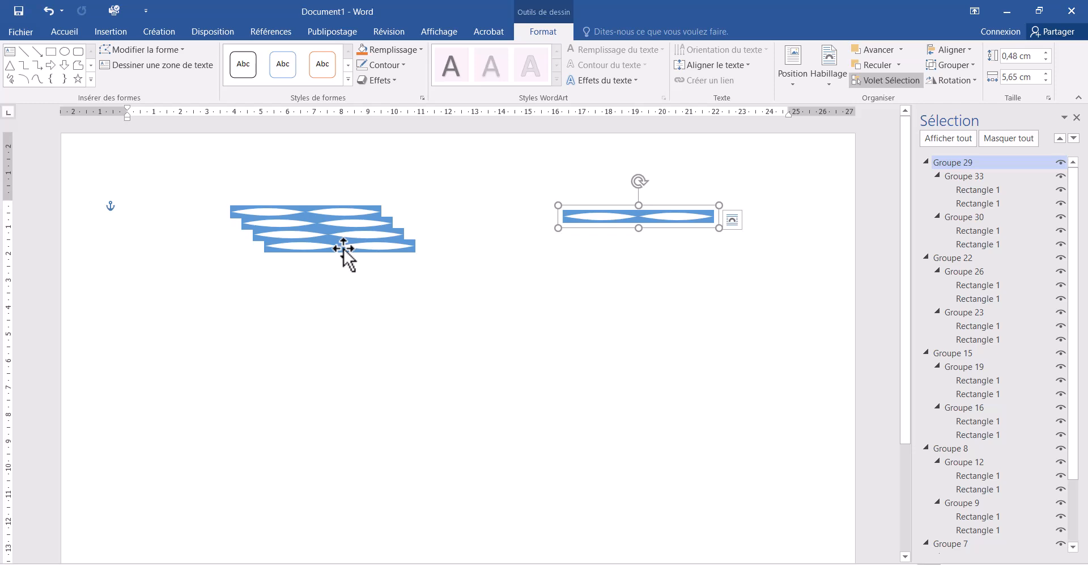
pyautogui.moveTo(352, 249); pyautogui.dragTo(519, 294)
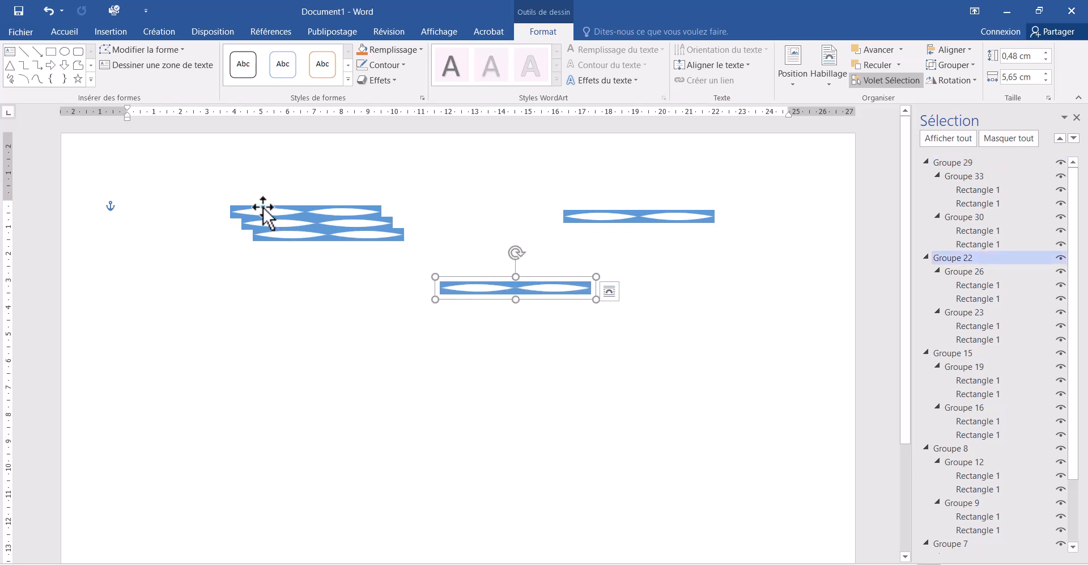
pyautogui.moveTo(262, 214); pyautogui.dragTo(105, 203)
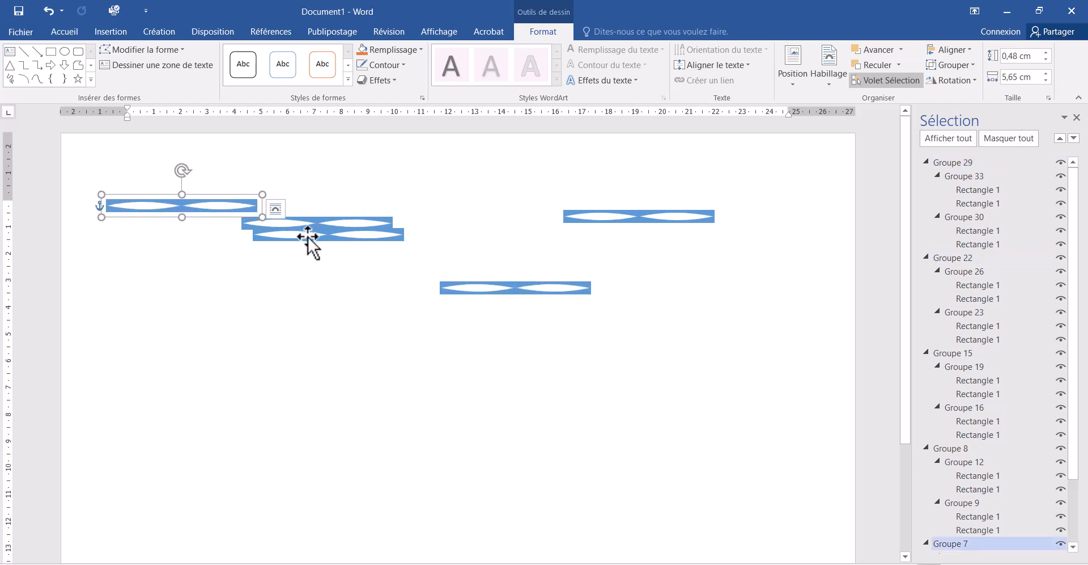
pyautogui.moveTo(333, 241); pyautogui.dragTo(363, 289)
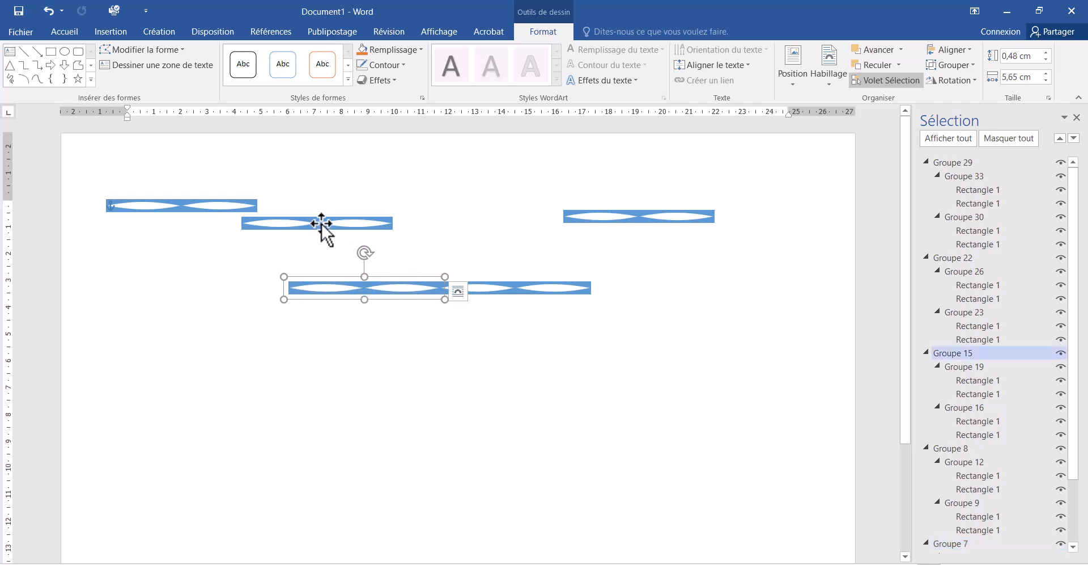
pyautogui.moveTo(322, 223); pyautogui.dragTo(338, 206)
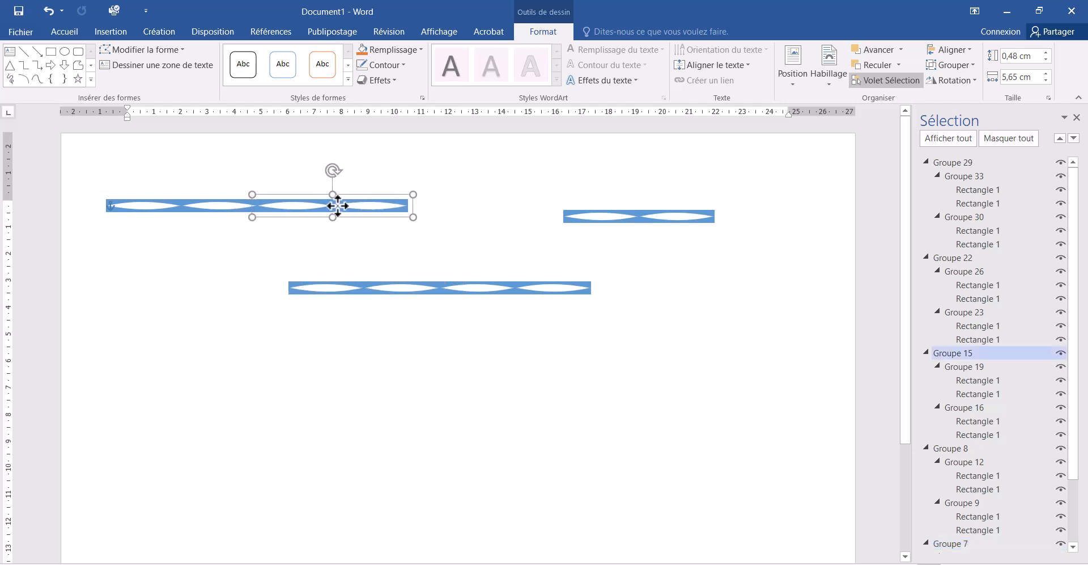
pyautogui.moveTo(577, 216); pyautogui.dragTo(420, 203)
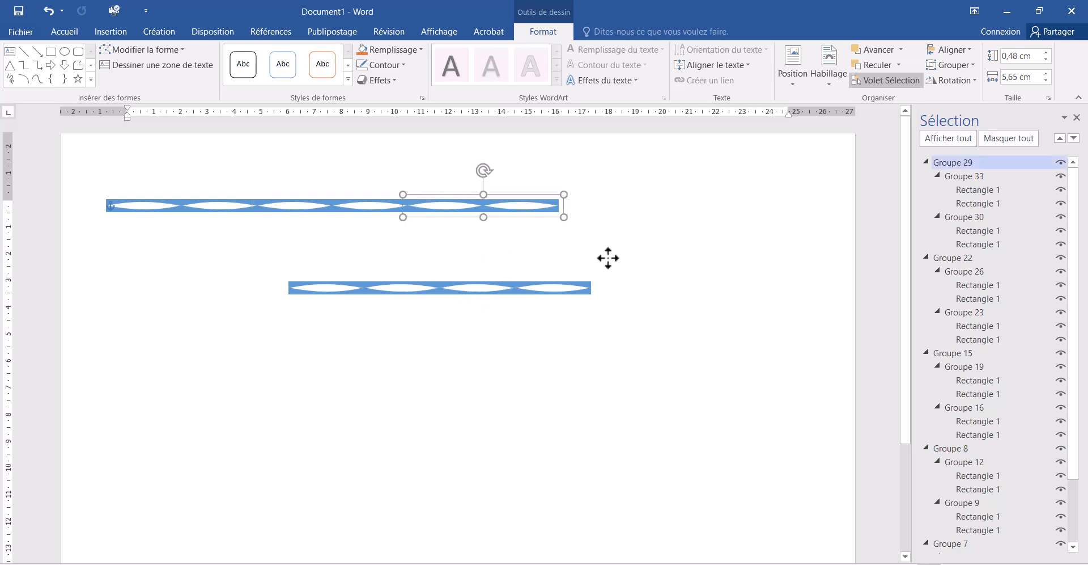
pyautogui.moveTo(510, 290); pyautogui.dragTo(629, 208)
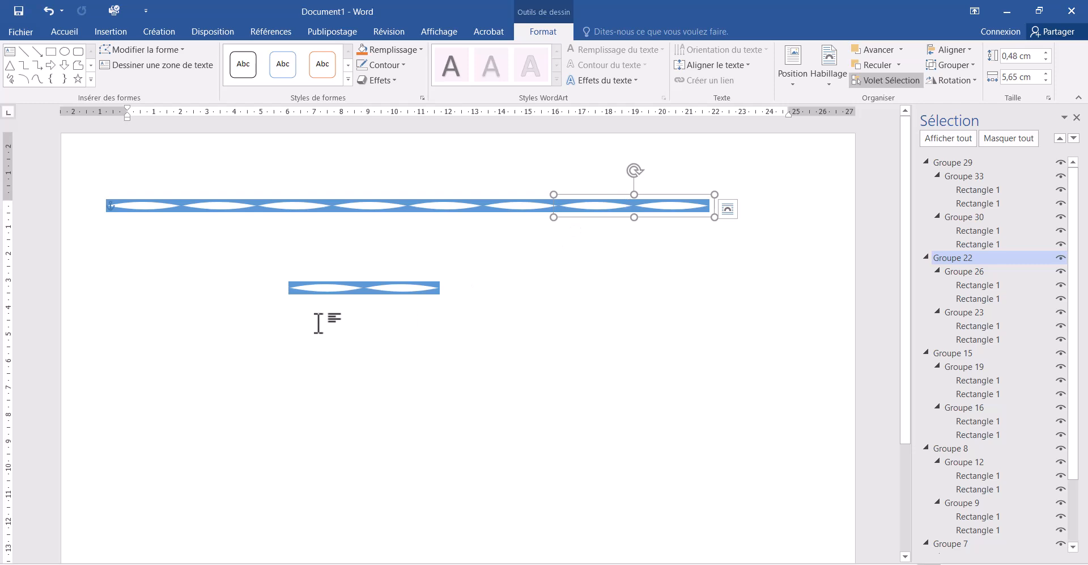
# Select all four double ornaments in the row and group them into one strip.
pyautogui.keyDown('ctrl'); pyautogui.click(486, 211); pyautogui.keyUp('ctrl')
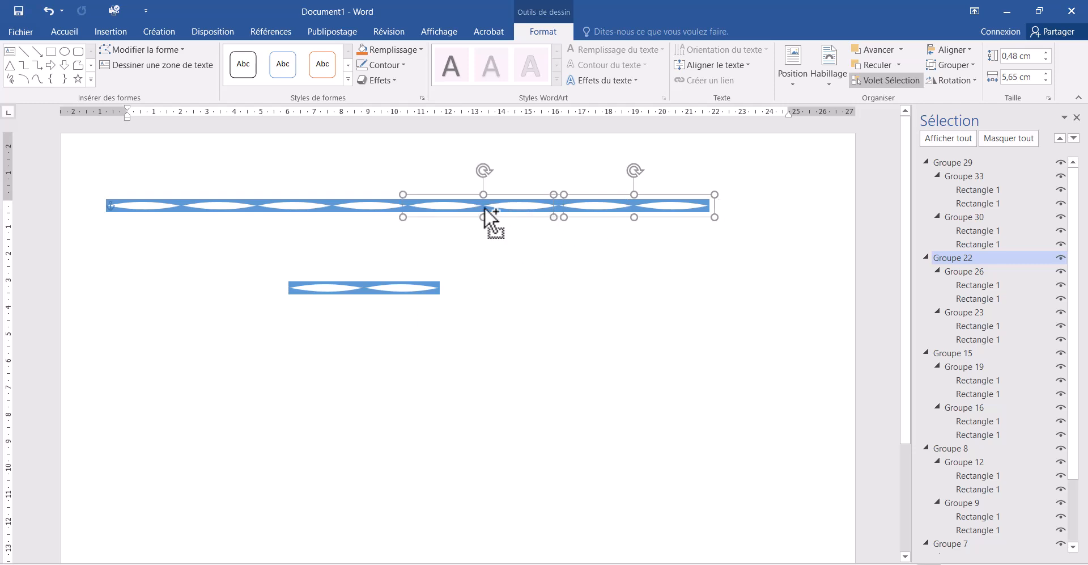
pyautogui.keyDown('ctrl'); pyautogui.click(330, 210); pyautogui.keyUp('ctrl')
pyautogui.keyDown('ctrl'); pyautogui.click(199, 214); pyautogui.keyUp('ctrl')
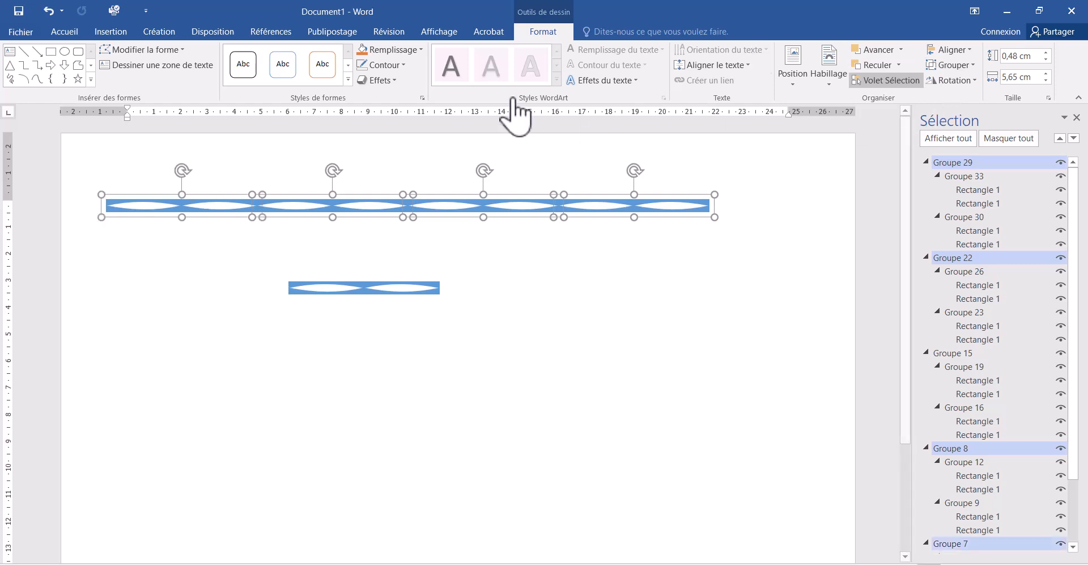
pyautogui.click(944, 66)
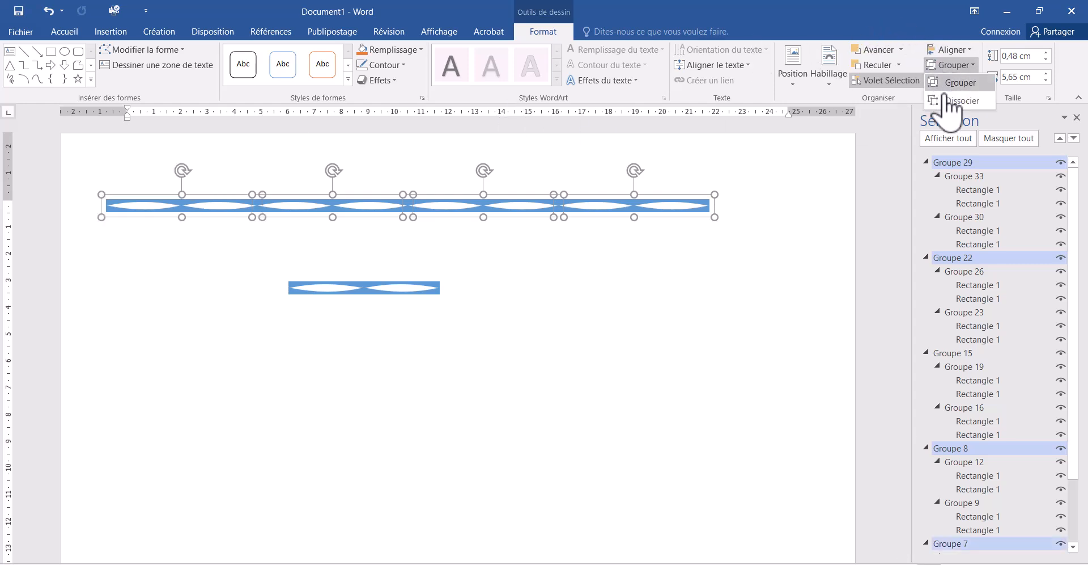
pyautogui.click(954, 83)
# Narrow the four-piece strip to 19.11 cm and attach the remaining double ornament to its right end.
pyautogui.moveTo(376, 288); pyautogui.dragTo(727, 205)
pyautogui.click(579, 206)
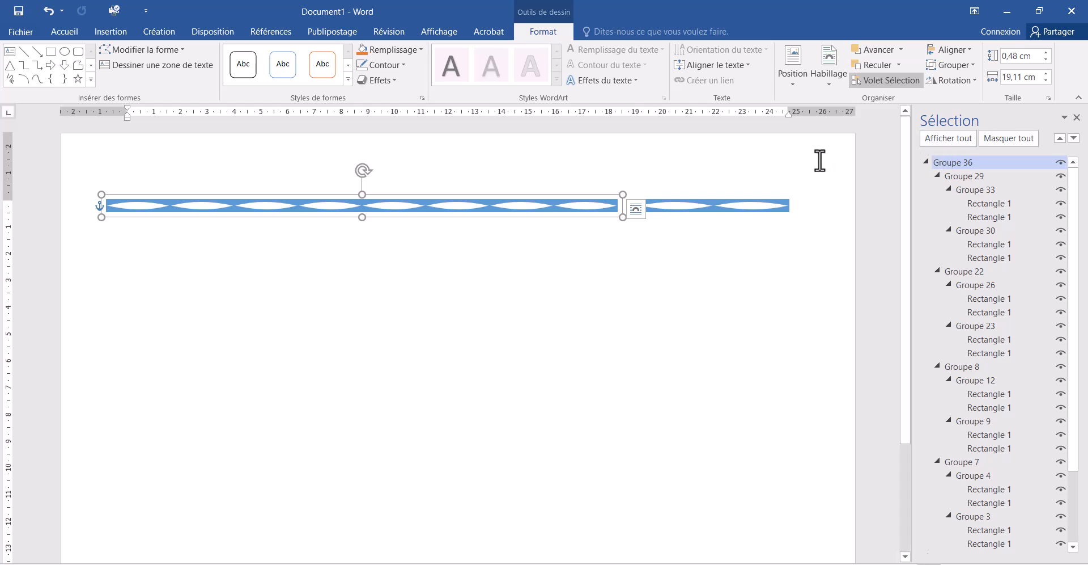
pyautogui.click(718, 208)
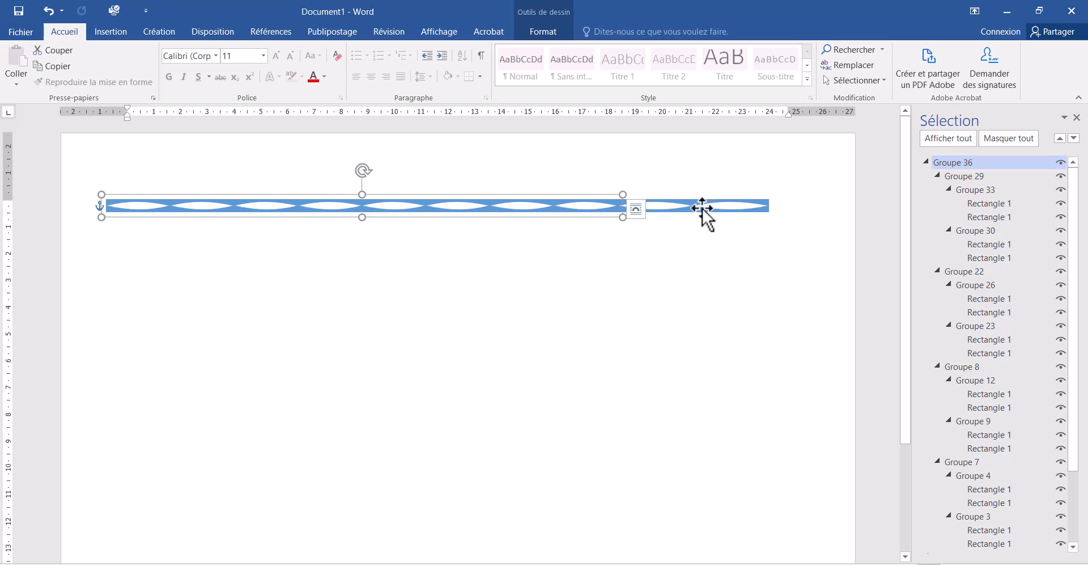
# Group the last double ornament with the long strip to form a single border.
pyautogui.click(703, 208)
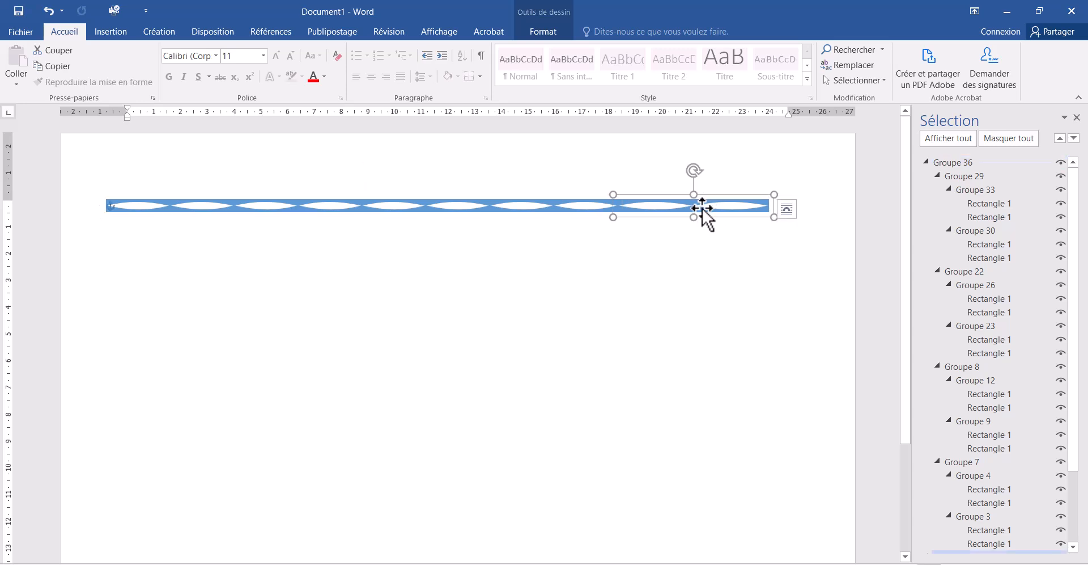
pyautogui.keyDown('shift'); pyautogui.click(455, 208); pyautogui.keyUp('shift')
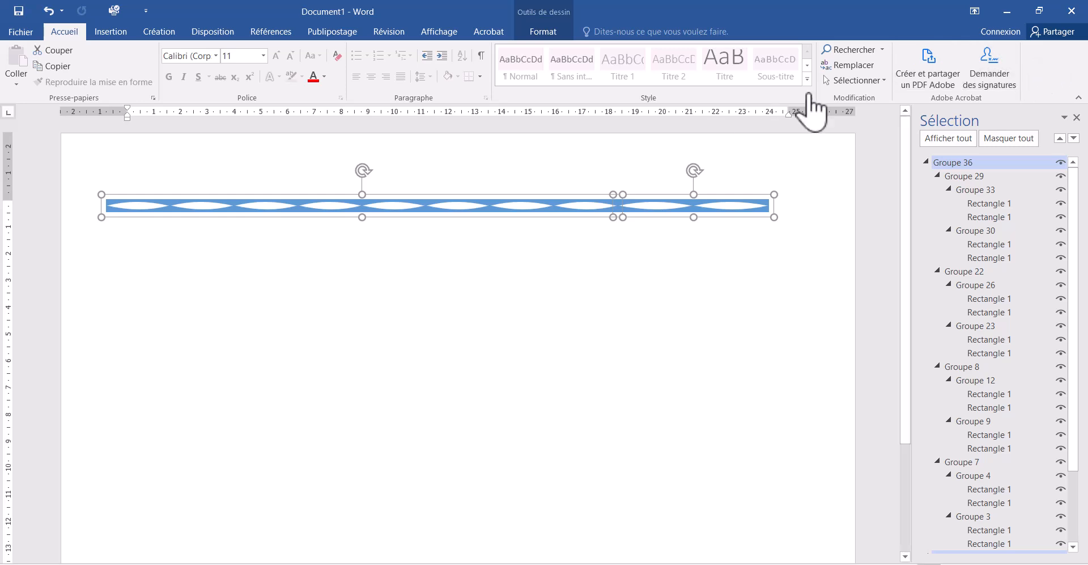
pyautogui.click(534, 33)
pyautogui.click(950, 64)
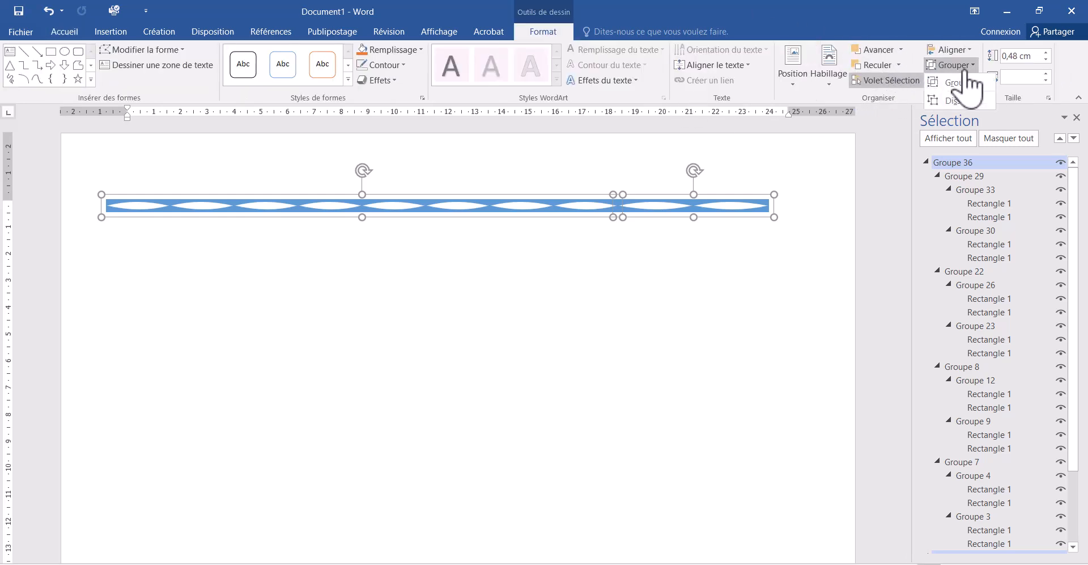
pyautogui.click(959, 83)
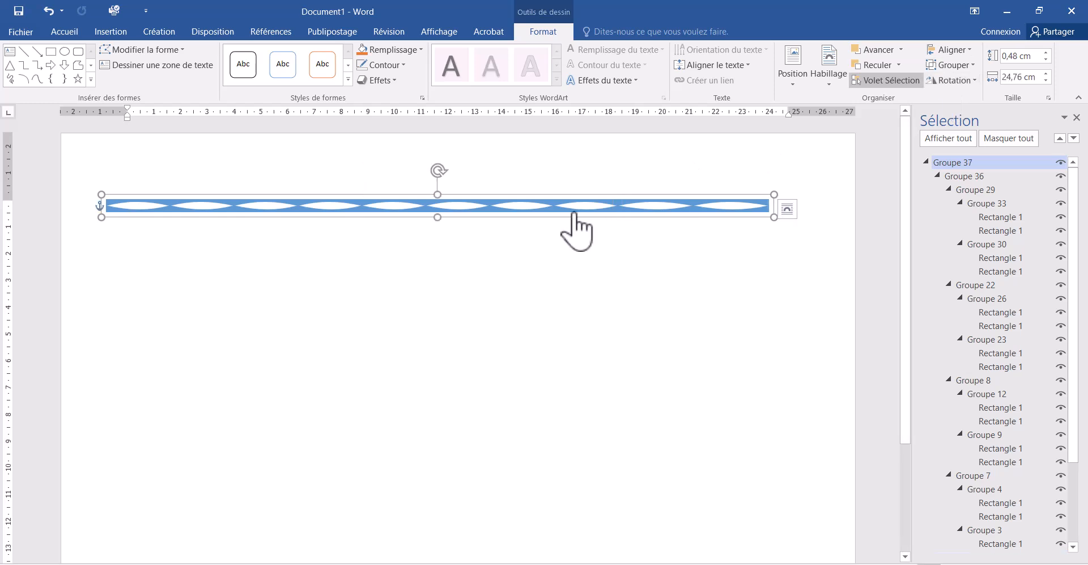
# Move the border up into the page's top margin and widen it to about 28.26 cm so it spans the page.
pyautogui.moveTo(501, 208)
pyautogui.mouseDown()
pyautogui.moveTo(527, 163)
pyautogui.moveTo(456, 151)
pyautogui.moveTo(475, 157)
pyautogui.mouseUp()
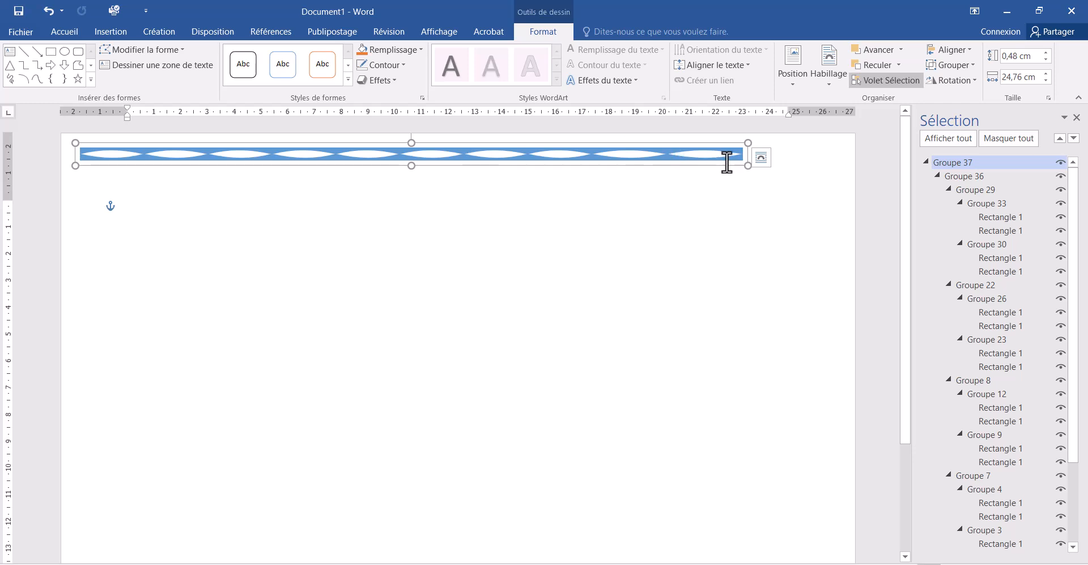
pyautogui.moveTo(749, 165); pyautogui.dragTo(837, 162)
pyautogui.moveTo(734, 156); pyautogui.dragTo(734, 170)
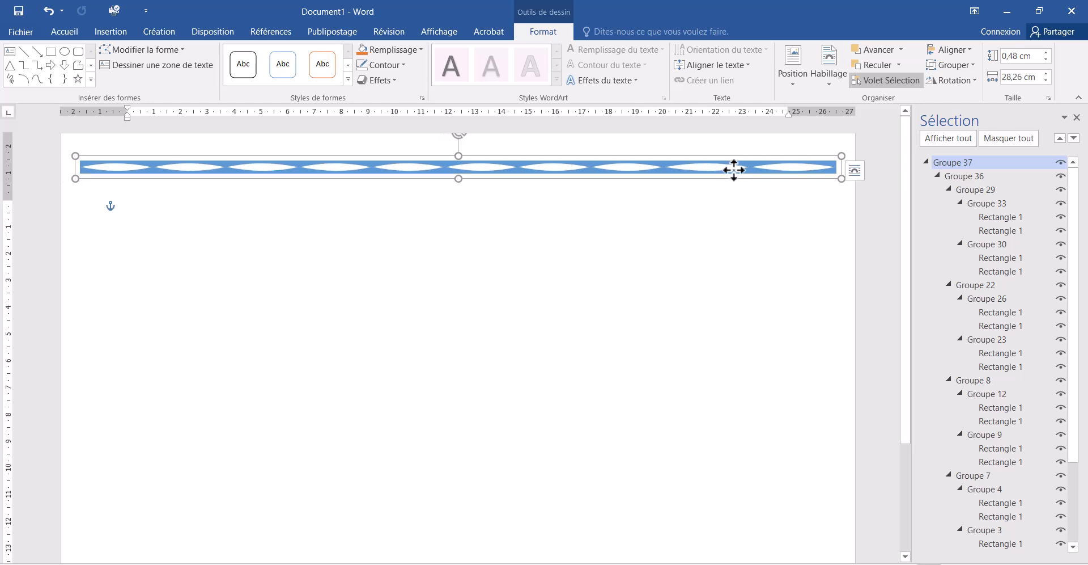
# Open the print preview to check the border's placement across the top of the page.
pyautogui.hotkey('ctrl', 'p')
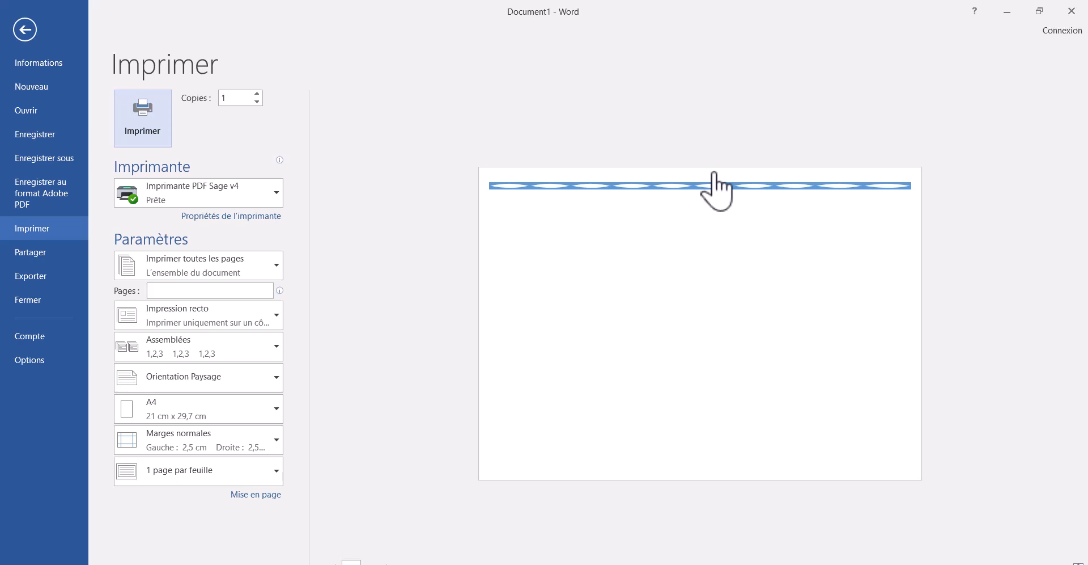
# Duplicate the top border and move the copy into the page's bottom margin, lined up beneath the original.
pyautogui.press('Escape')
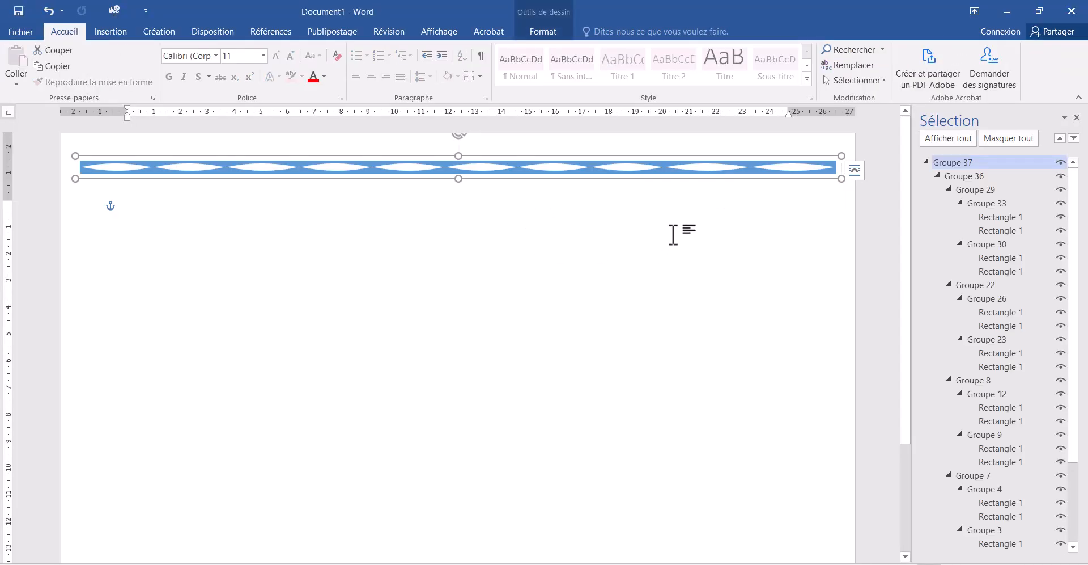
pyautogui.click(527, 307)
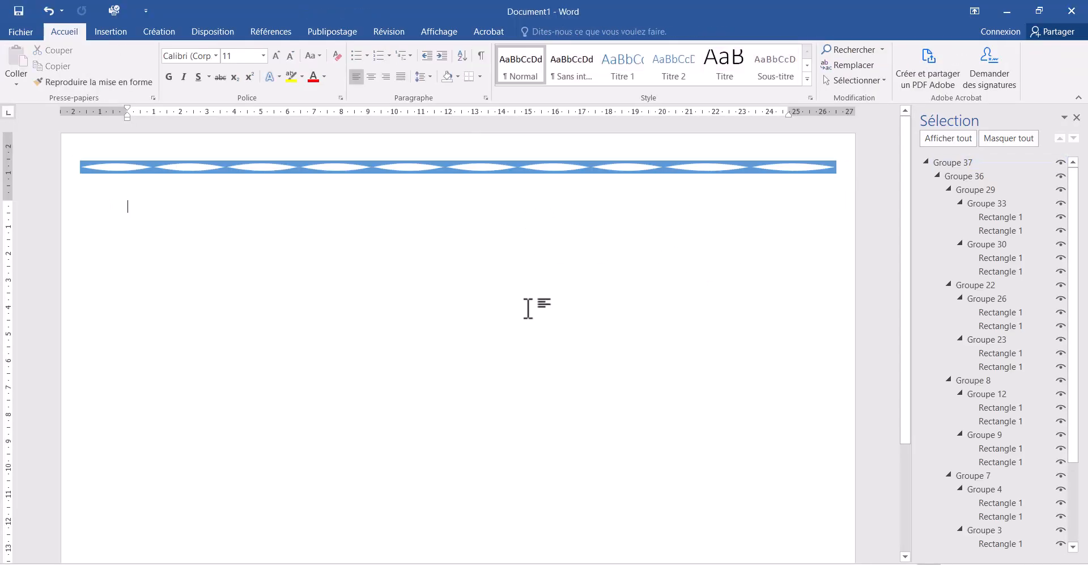
pyautogui.scroll(-2, 527, 306)
pyautogui.scroll(2, 532, 262)
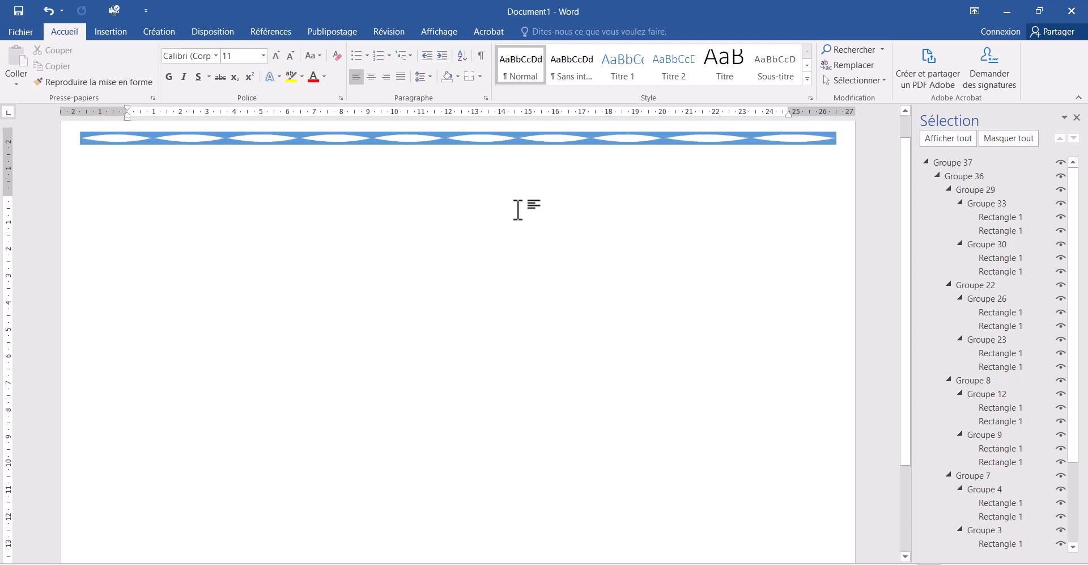
pyautogui.click(476, 173)
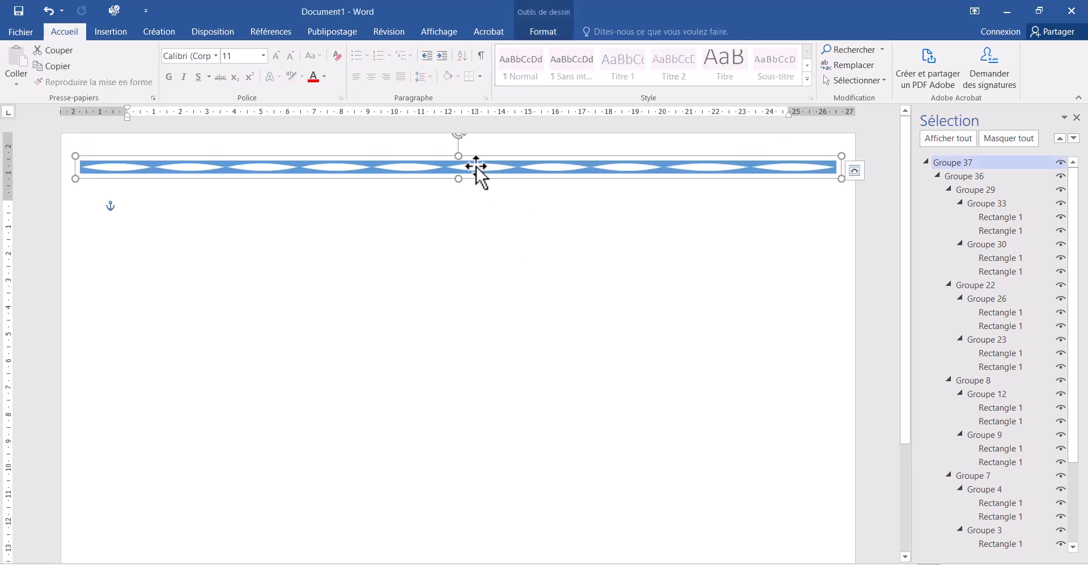
pyautogui.hotkey('ctrl', 'd')
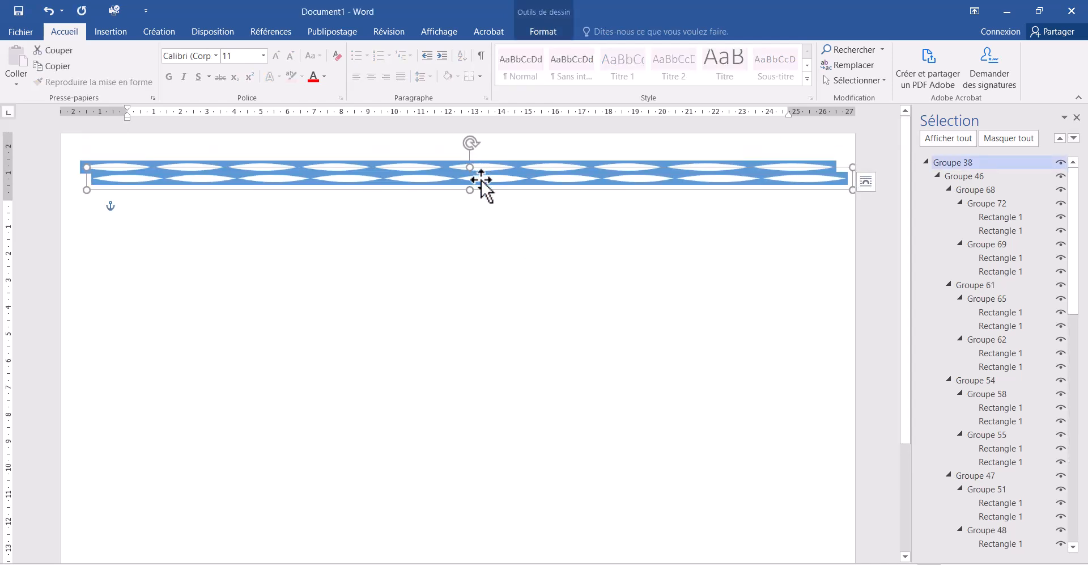
pyautogui.moveTo(481, 181); pyautogui.dragTo(457, 435)
pyautogui.scroll(-5, 463, 436)
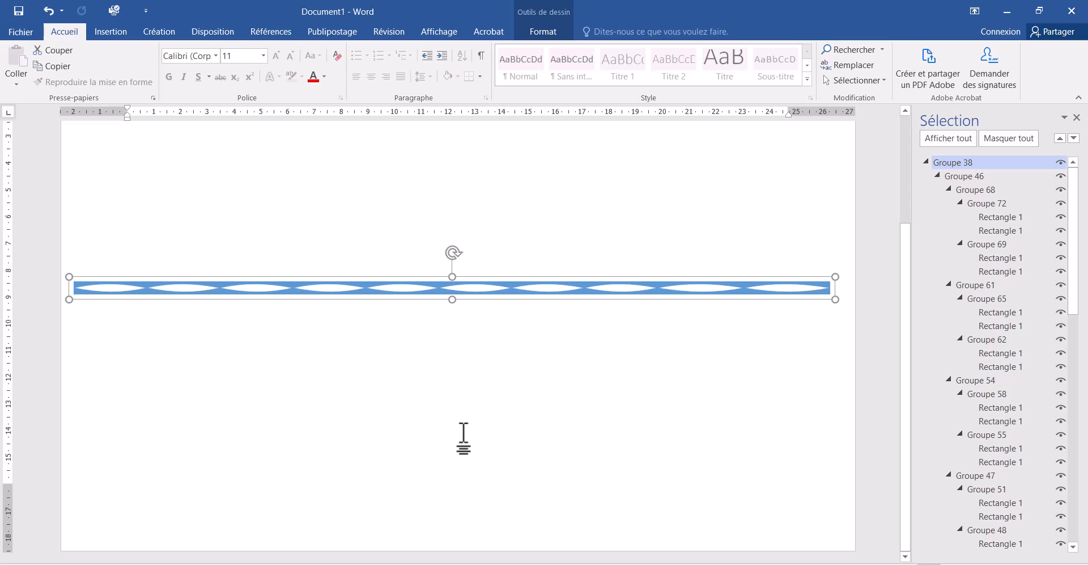
pyautogui.moveTo(503, 295); pyautogui.dragTo(505, 522)
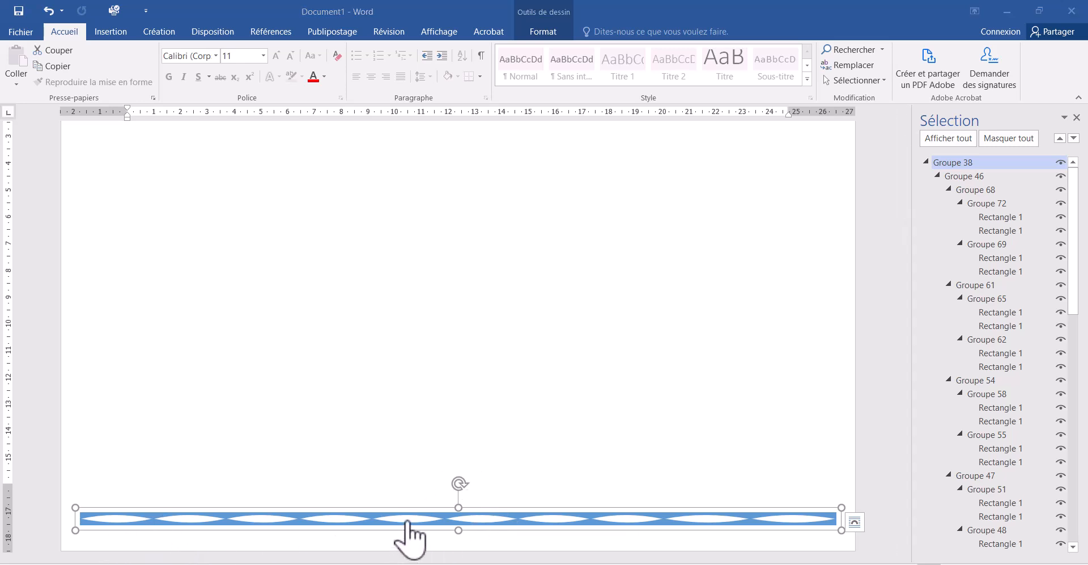
# Shift the bottom border slightly lower and check both borders in the print preview.
pyautogui.moveTo(412, 518); pyautogui.dragTo(408, 524)
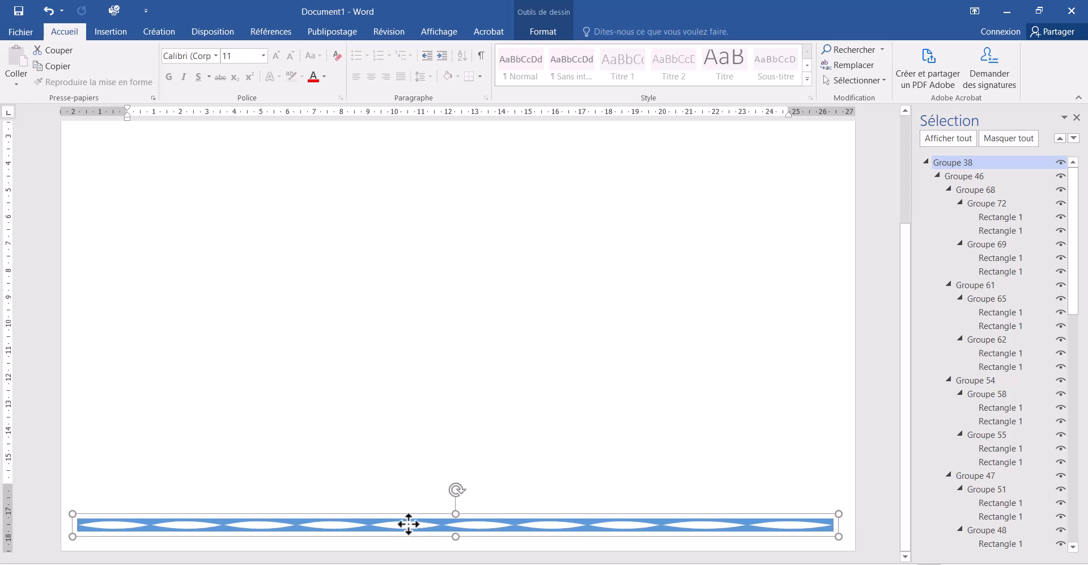
pyautogui.hotkey('ctrl', 'p')
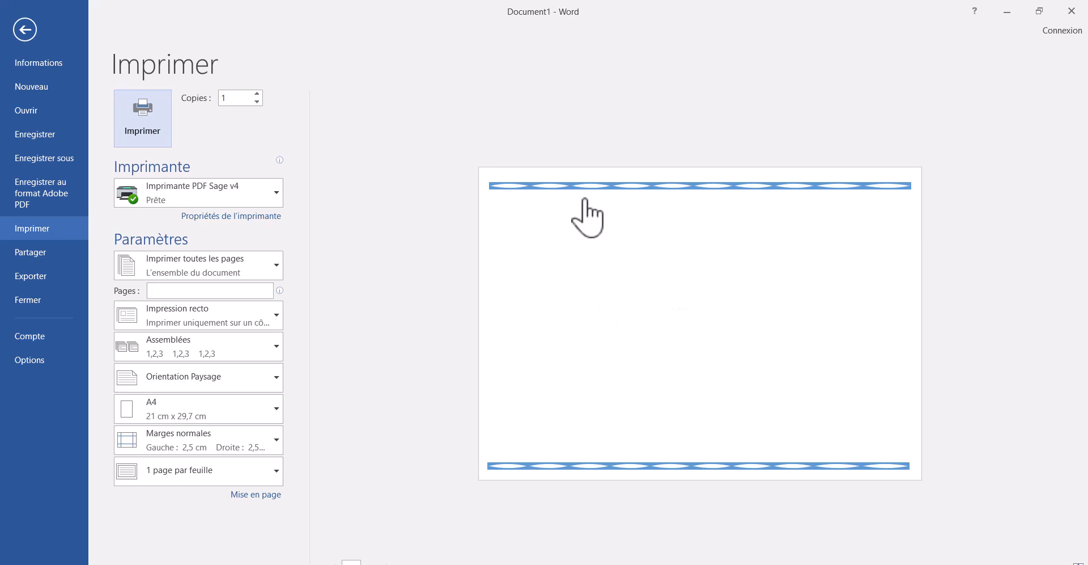
pyautogui.press('Escape')
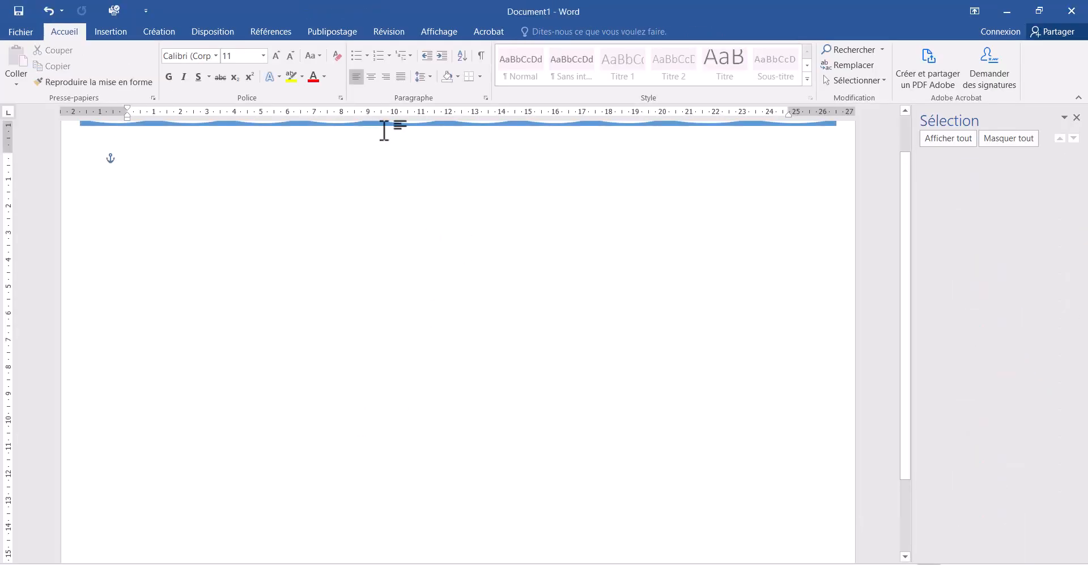
# Duplicate the top border again and rotate the copy to vertical for the page's left side.
pyautogui.click(368, 166)
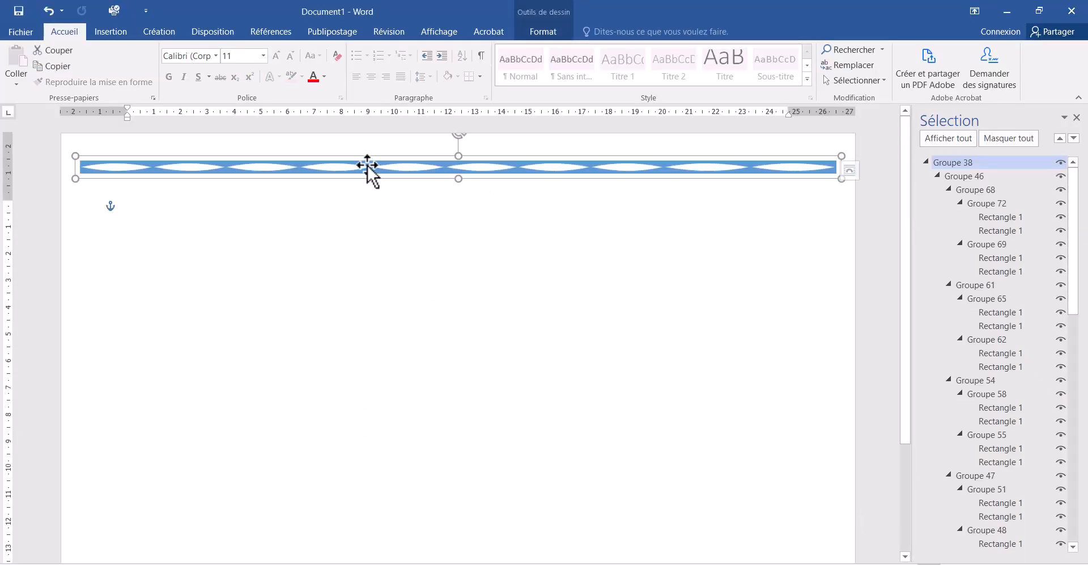
pyautogui.hotkey('ctrl', 'd')
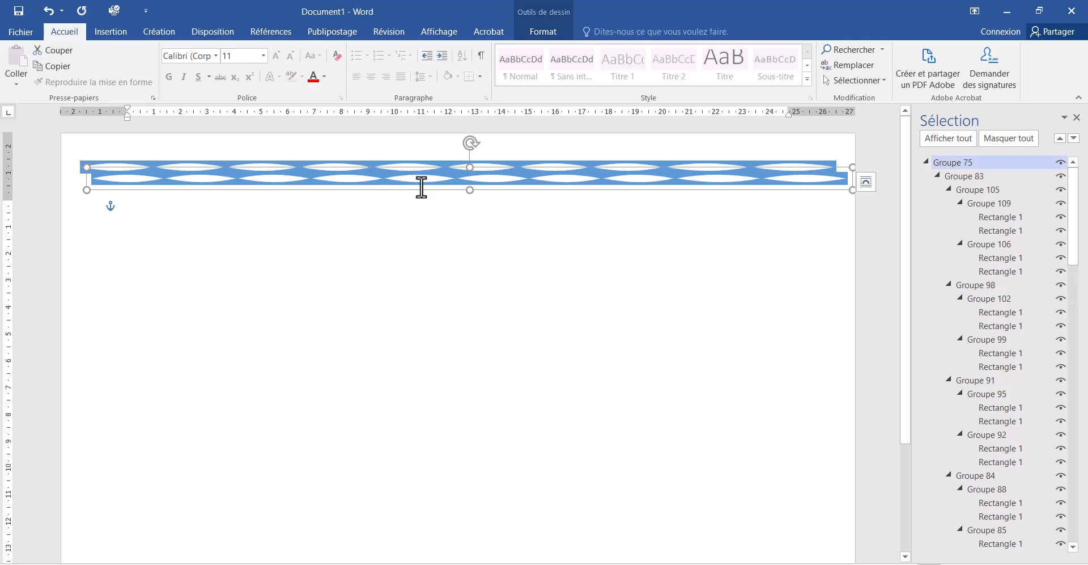
pyautogui.moveTo(424, 181); pyautogui.dragTo(390, 331)
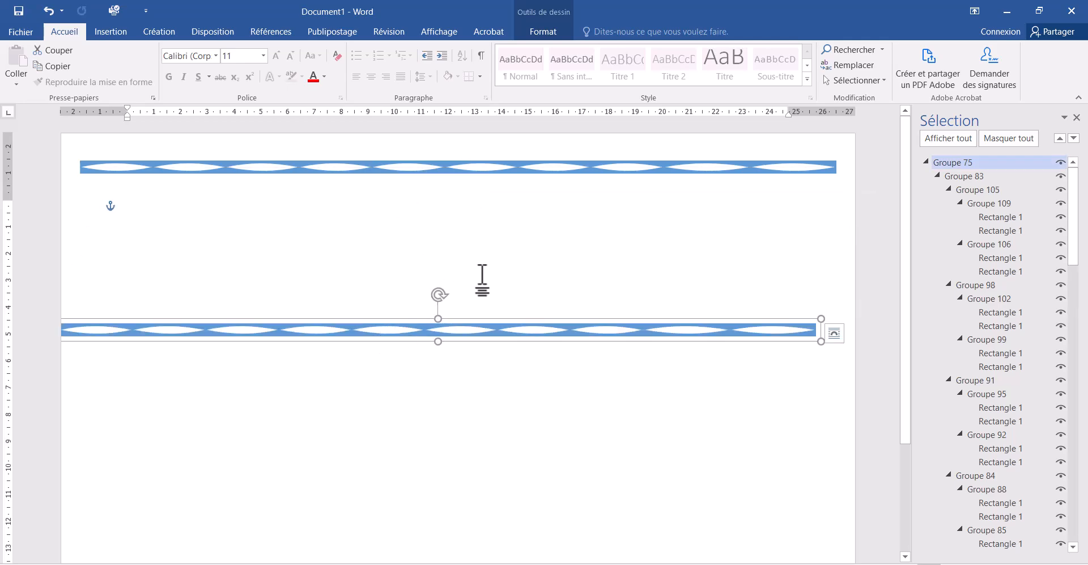
pyautogui.moveTo(438, 294); pyautogui.dragTo(501, 327)
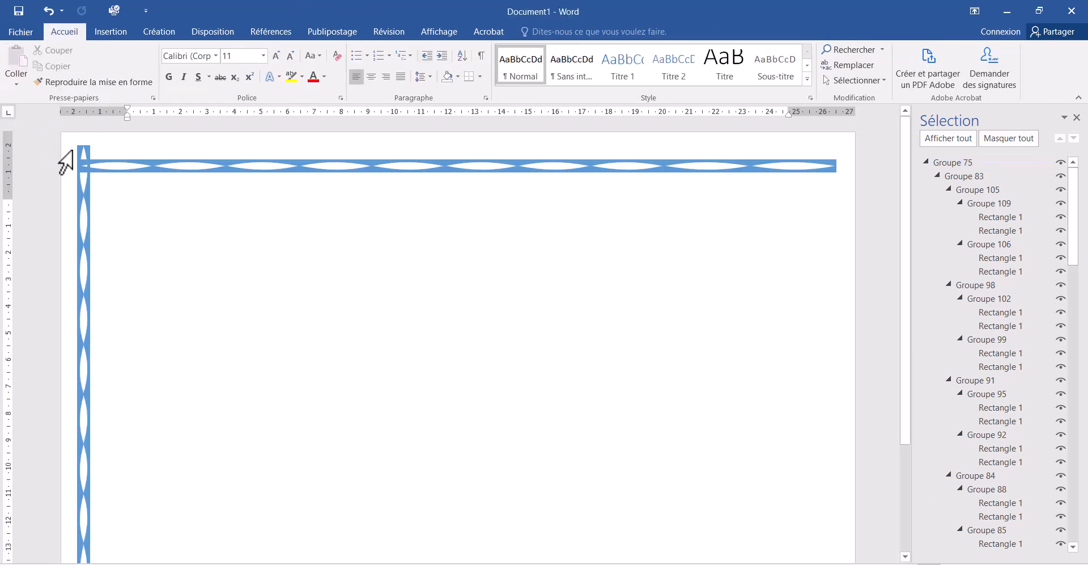
# Set the left vertical strip's length to 19 cm, and reduce it further to 15 cm.
pyautogui.click(83, 274)
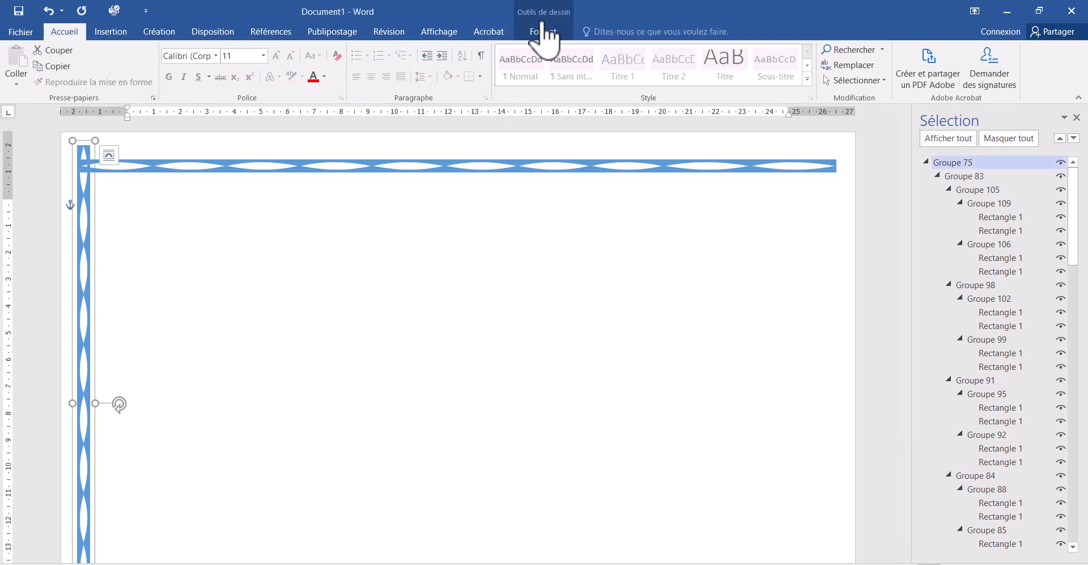
pyautogui.click(542, 32)
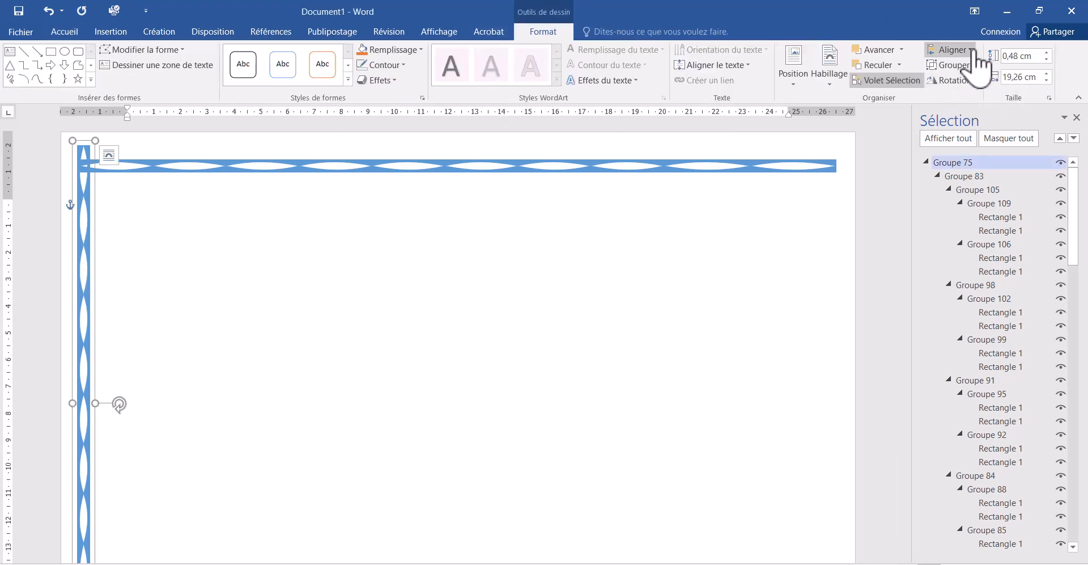
pyautogui.click(1018, 77)
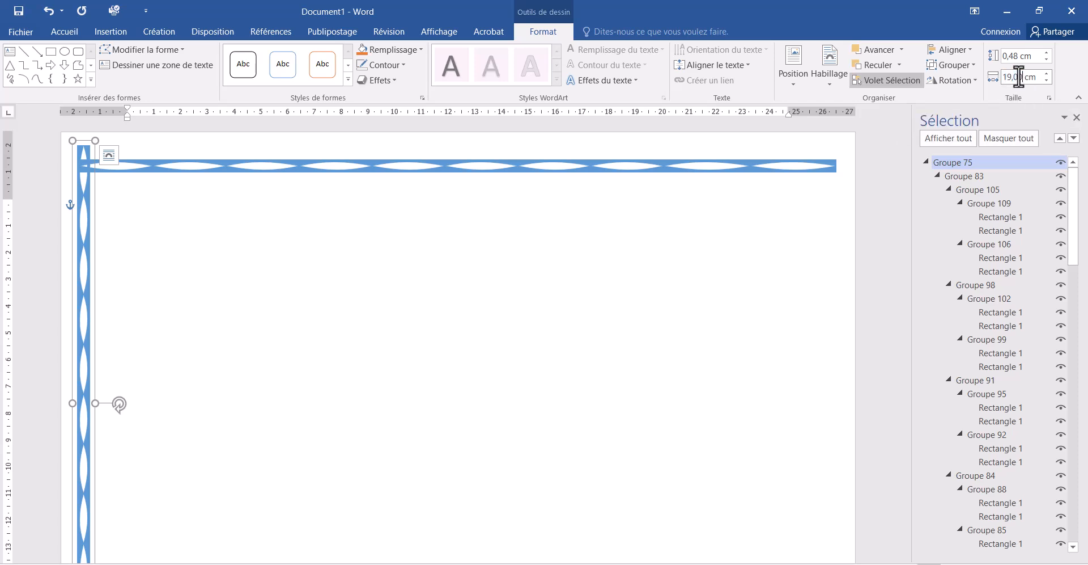
pyautogui.press('Return')
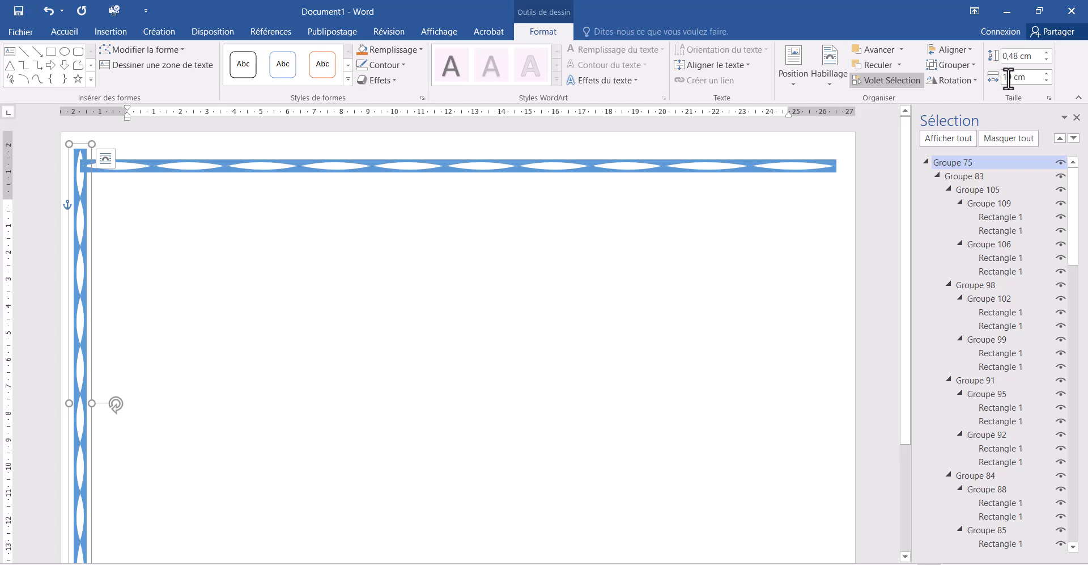
pyautogui.click(1009, 78)
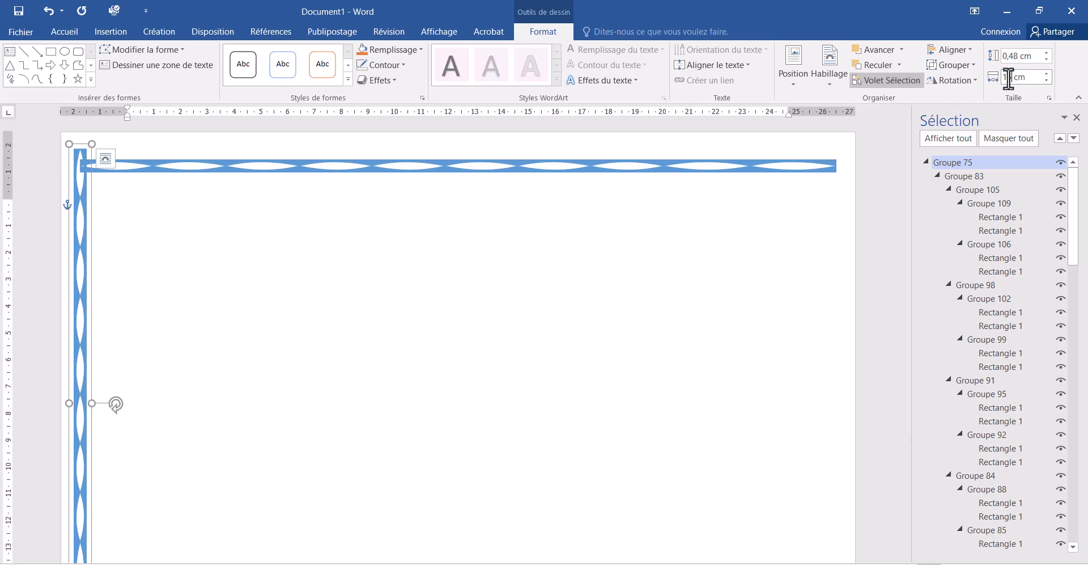
pyautogui.write('15')
pyautogui.press('Return')
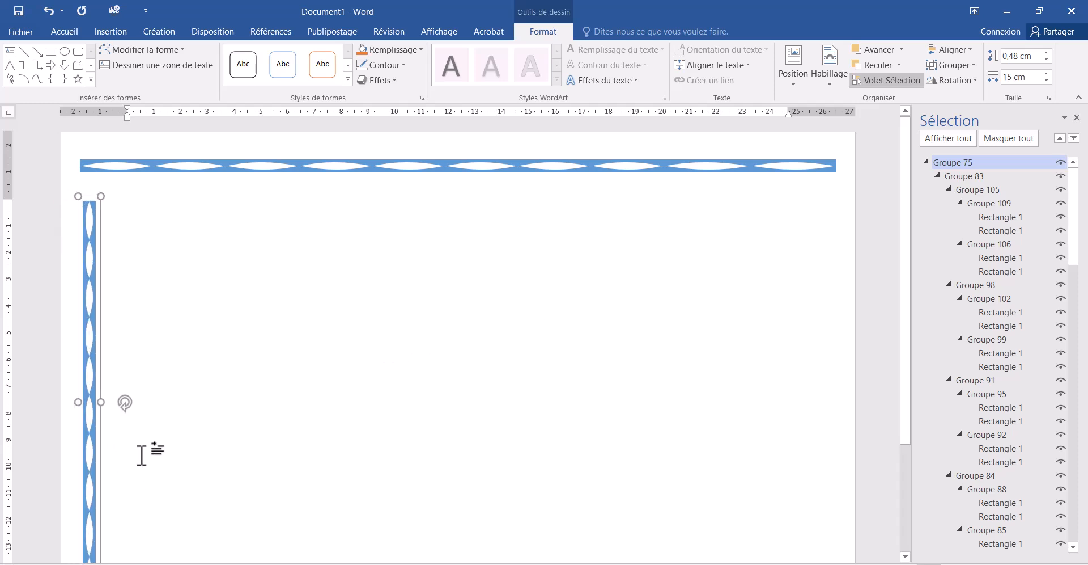
# Move the left strip just below the top border and resize it to about 18.24 cm to reach the bottom border.
pyautogui.scroll(-1, 190, 491)
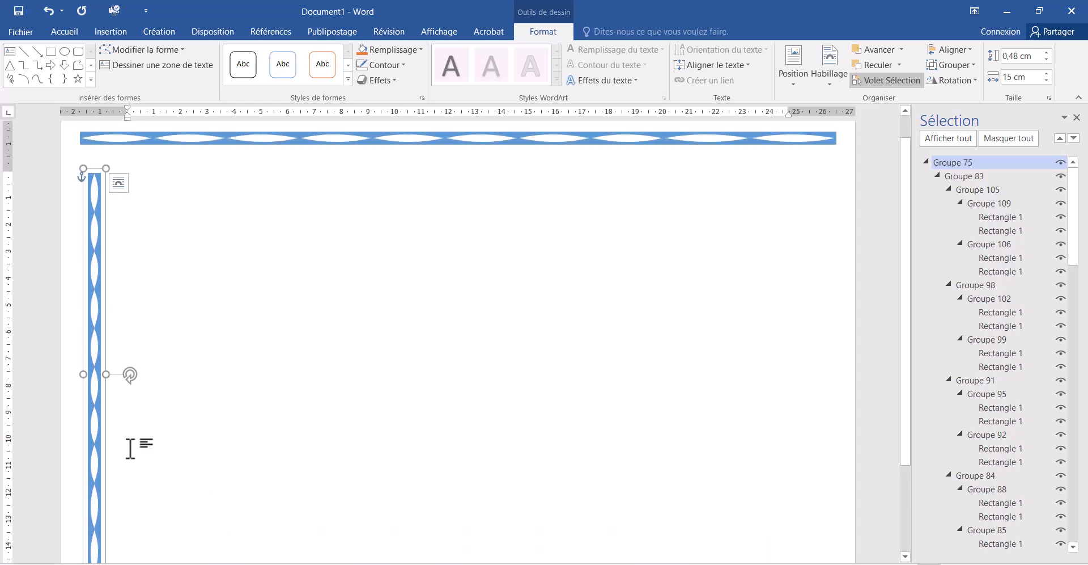
pyautogui.scroll(-3, 129, 454)
pyautogui.moveTo(88, 414); pyautogui.dragTo(83, 469)
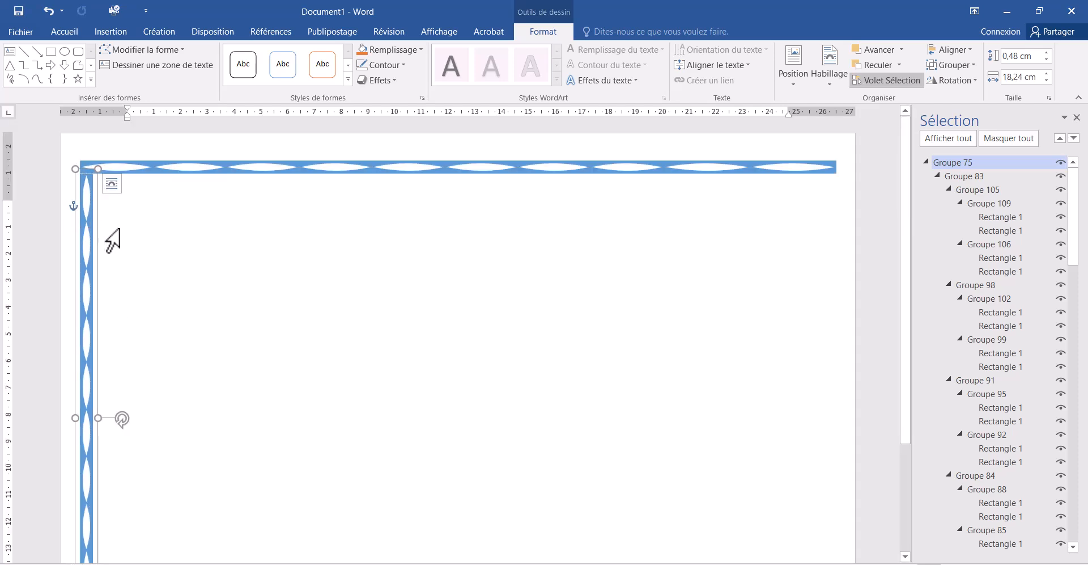
# Nudge the left strip in fine increments until it lines up with the left end of the bottom border.
pyautogui.scroll(-5, 126, 331)
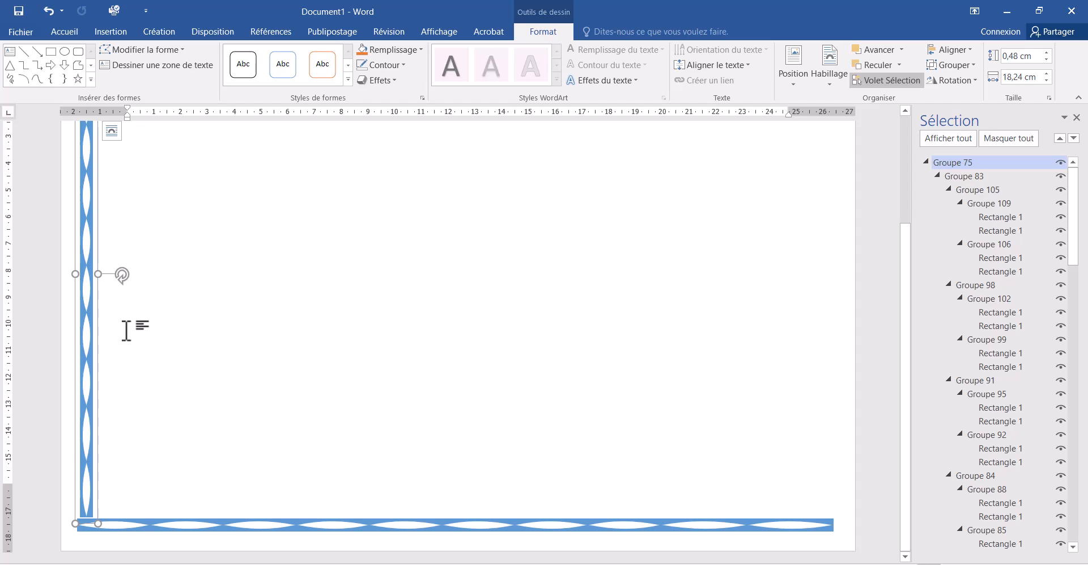
pyautogui.hotkey('ctrl', 'Left')
pyautogui.hotkey('ctrl', 'Left')
pyautogui.hotkey('ctrl', 'Left')
pyautogui.hotkey('ctrl', 'Left')
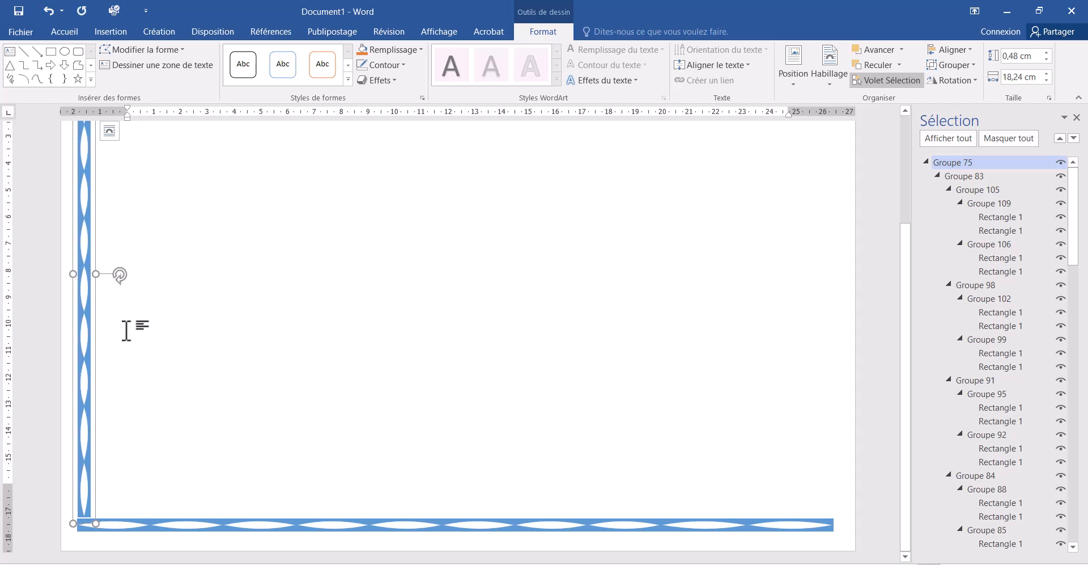
pyautogui.hotkey('ctrl', 'Down')
pyautogui.hotkey('ctrl', 'Down')
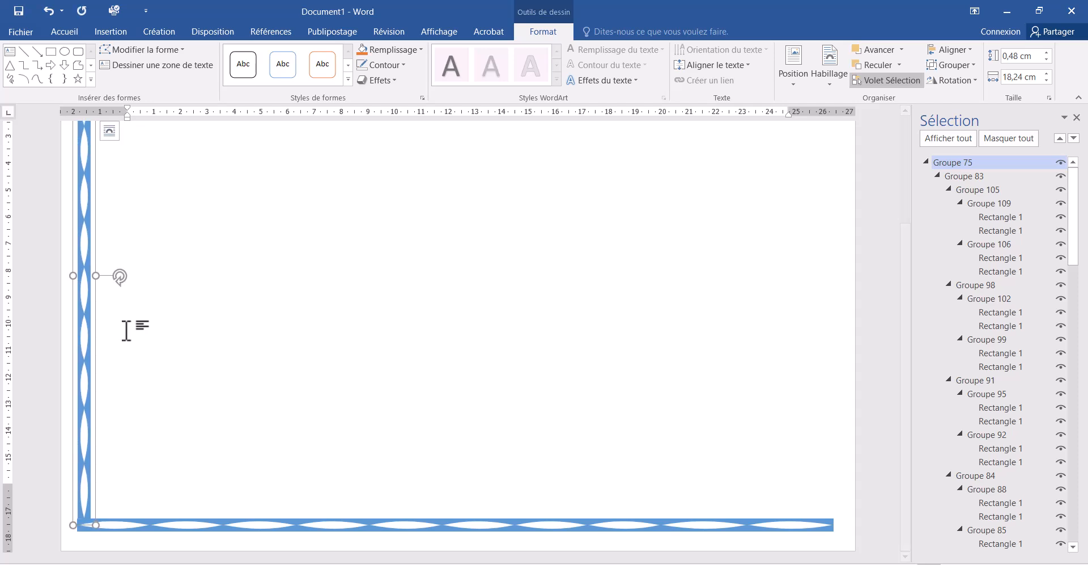
pyautogui.hotkey('ctrl', 'Left')
pyautogui.hotkey('ctrl', 'Up')
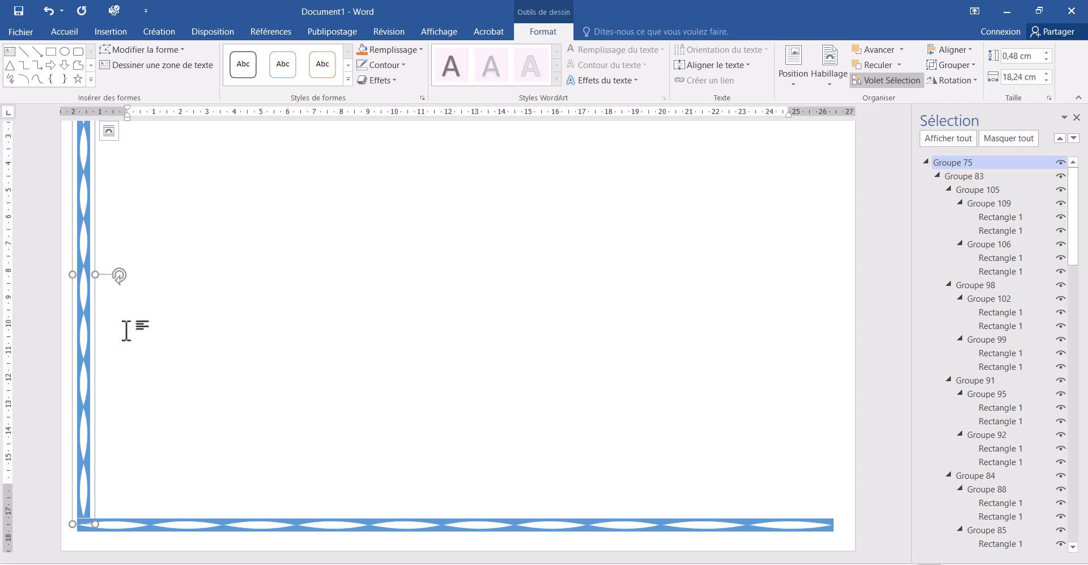
# Adjust the left strip's upper end to line up with the left end of the top border.
pyautogui.scroll(5, 175, 333)
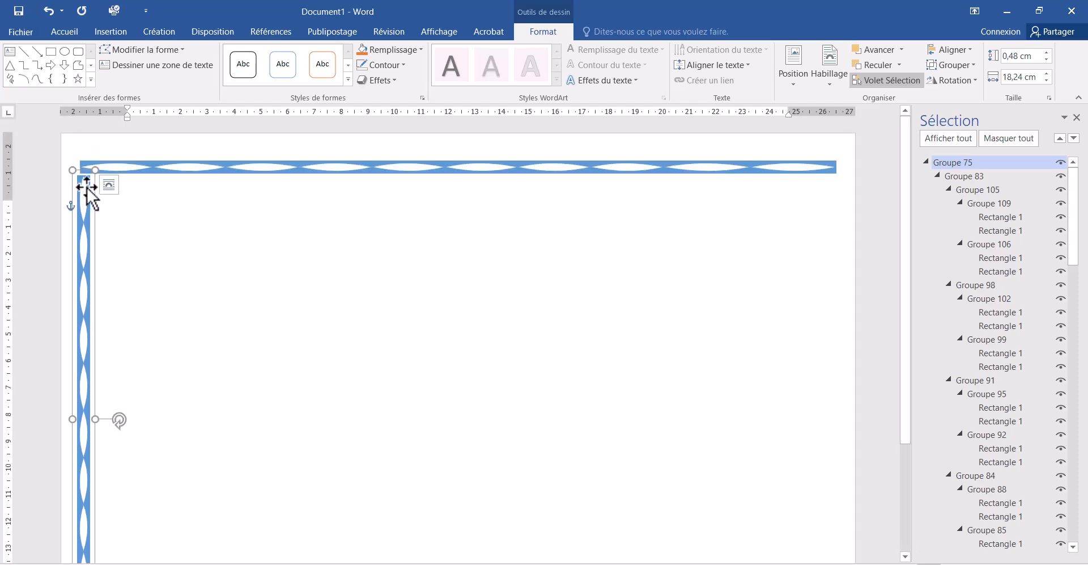
pyautogui.moveTo(93, 171); pyautogui.dragTo(93, 171)
pyautogui.press('Right')
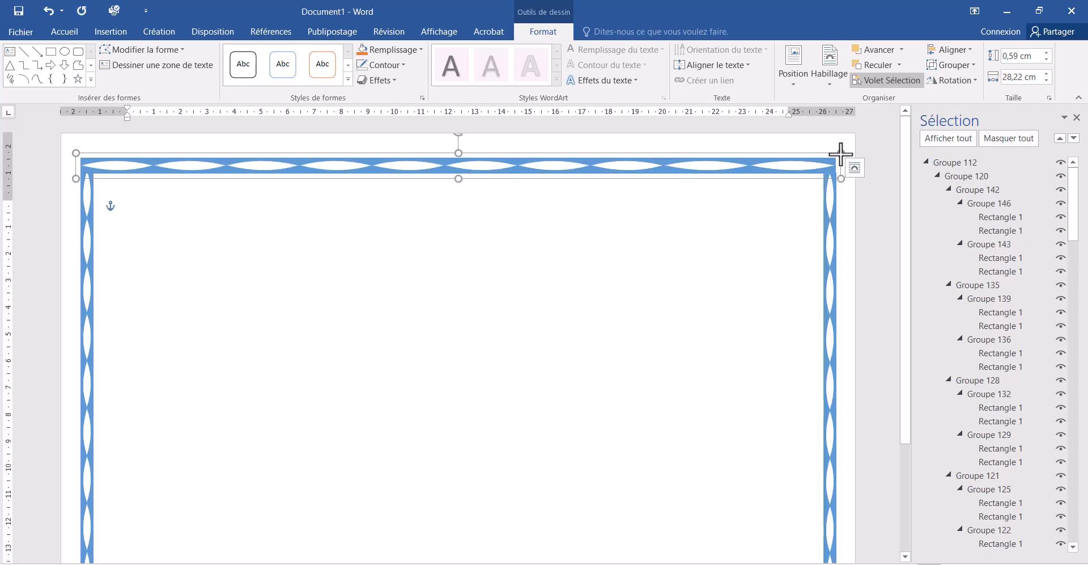
# Enlarge the top border to about 0.71 cm high and 28.24 cm wide and check the whole frame in the print preview.
pyautogui.moveTo(841, 154); pyautogui.dragTo(837, 154)
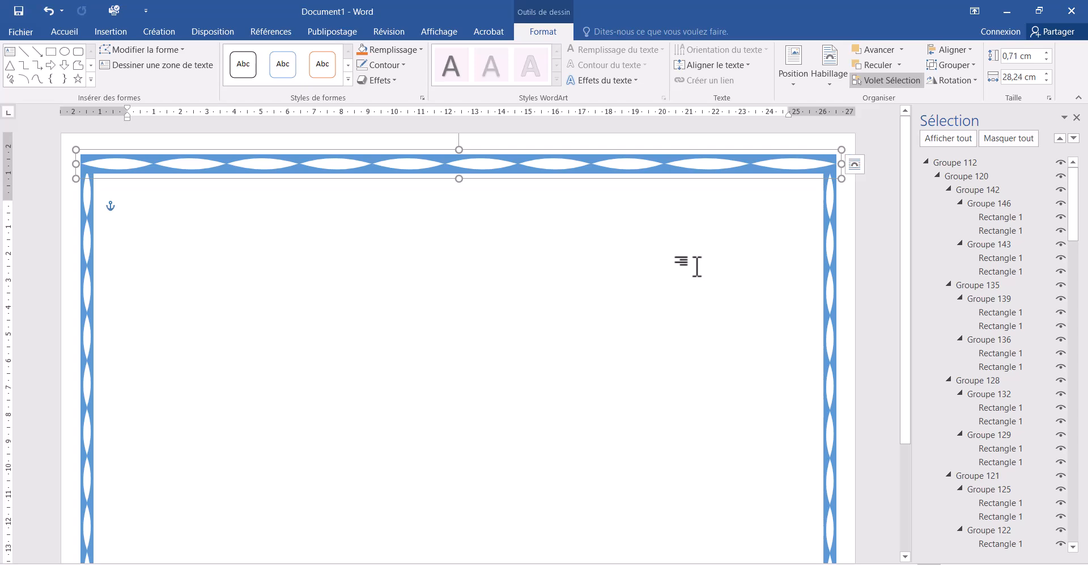
pyautogui.click(585, 326)
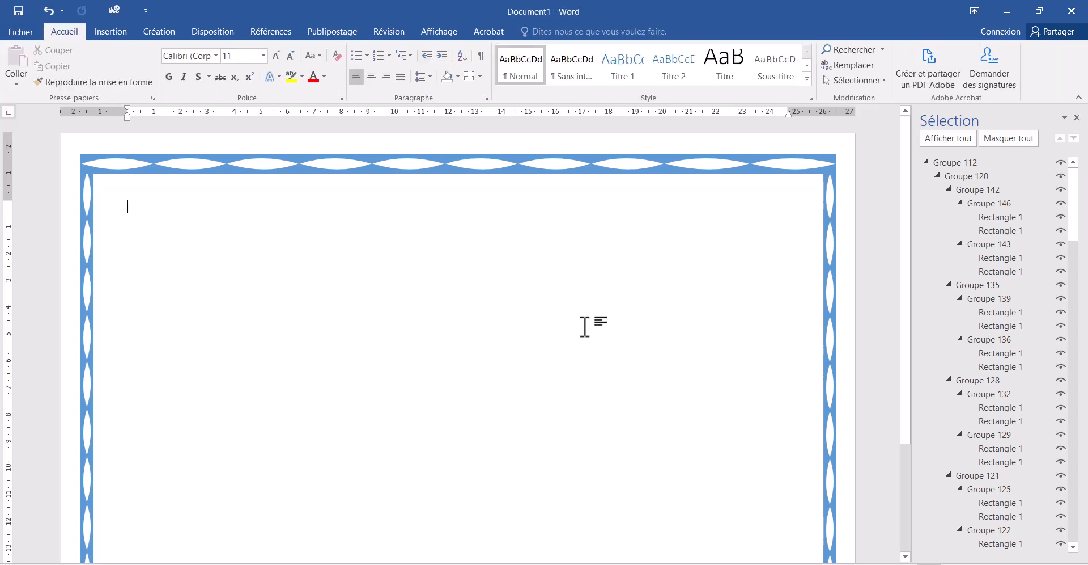
pyautogui.hotkey('ctrl', 'p')
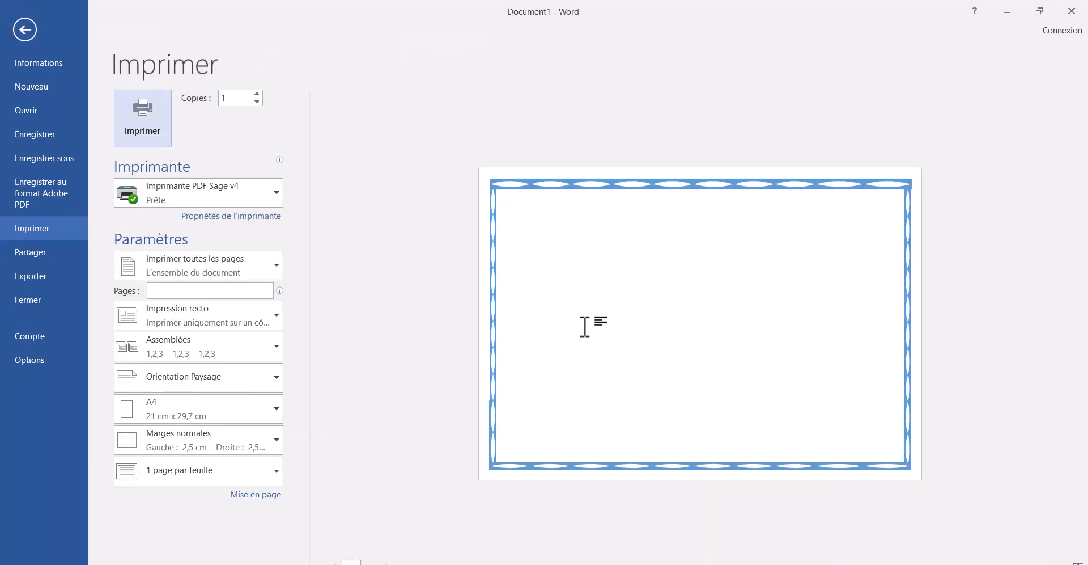
pyautogui.press('Escape')
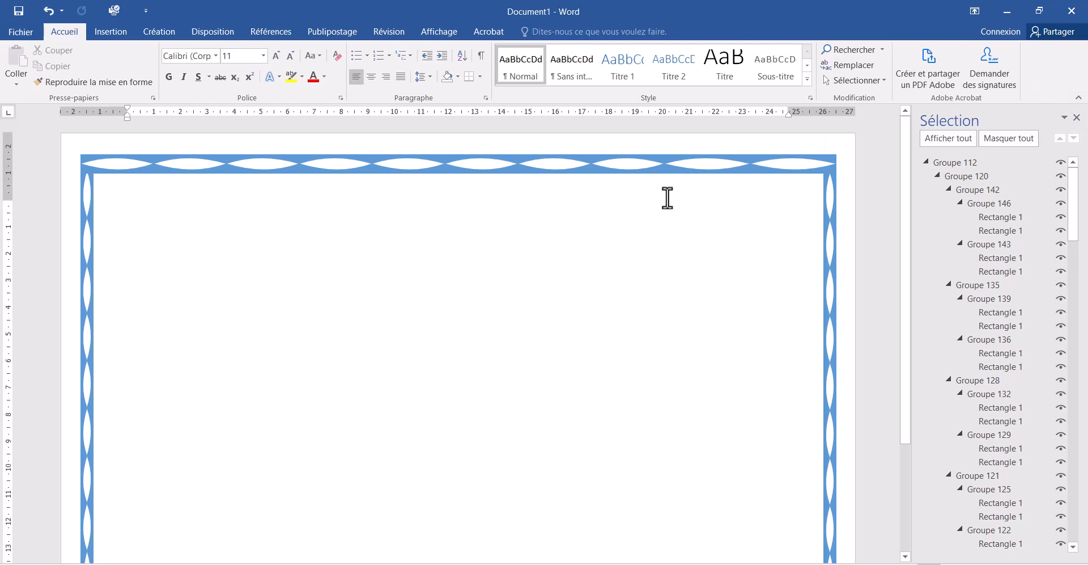
# Set the top border's height to 0.68 cm.
pyautogui.click(693, 159)
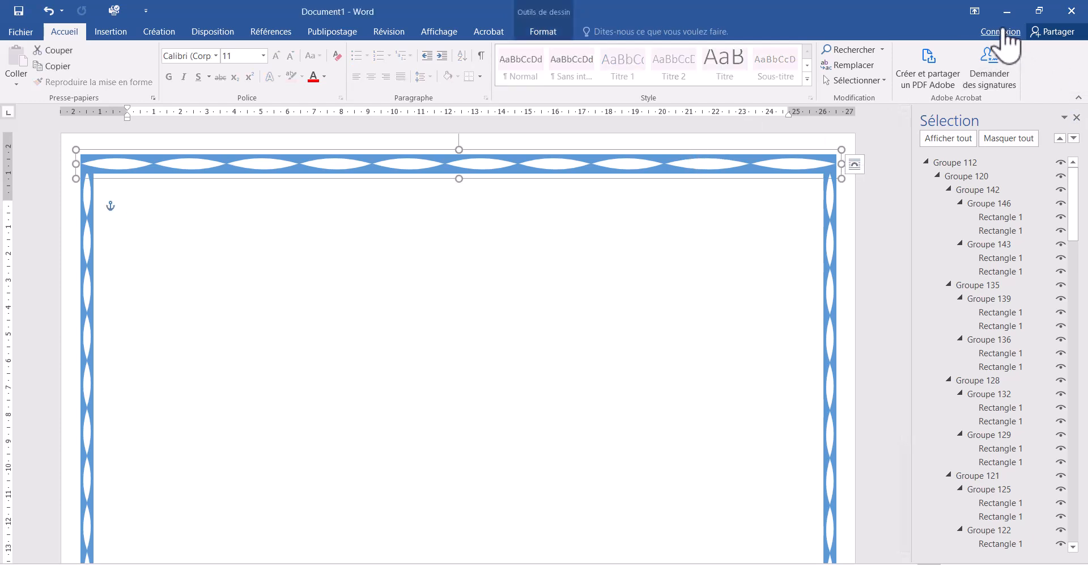
pyautogui.click(557, 38)
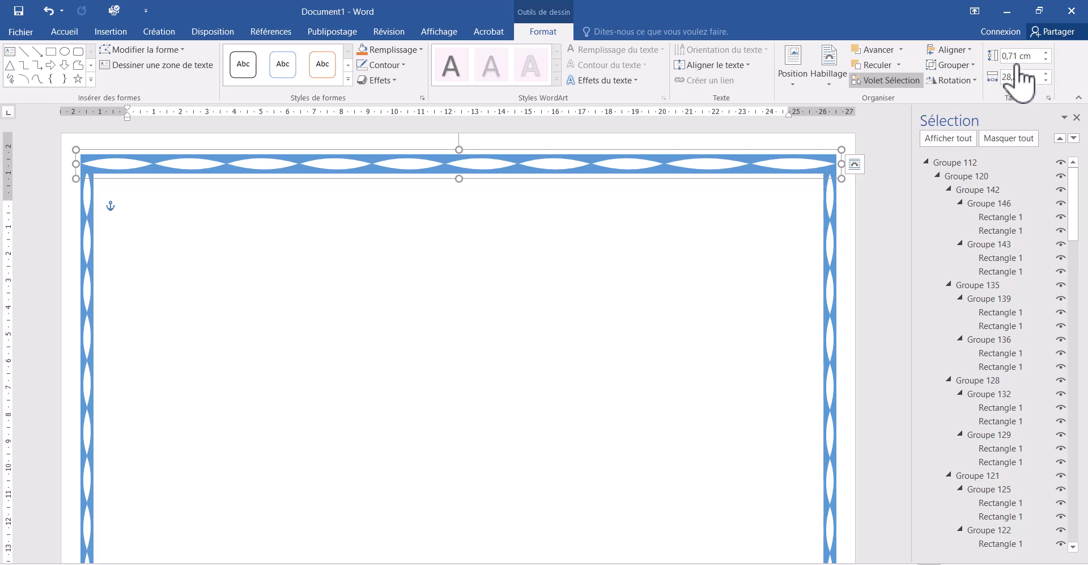
pyautogui.click(1014, 57)
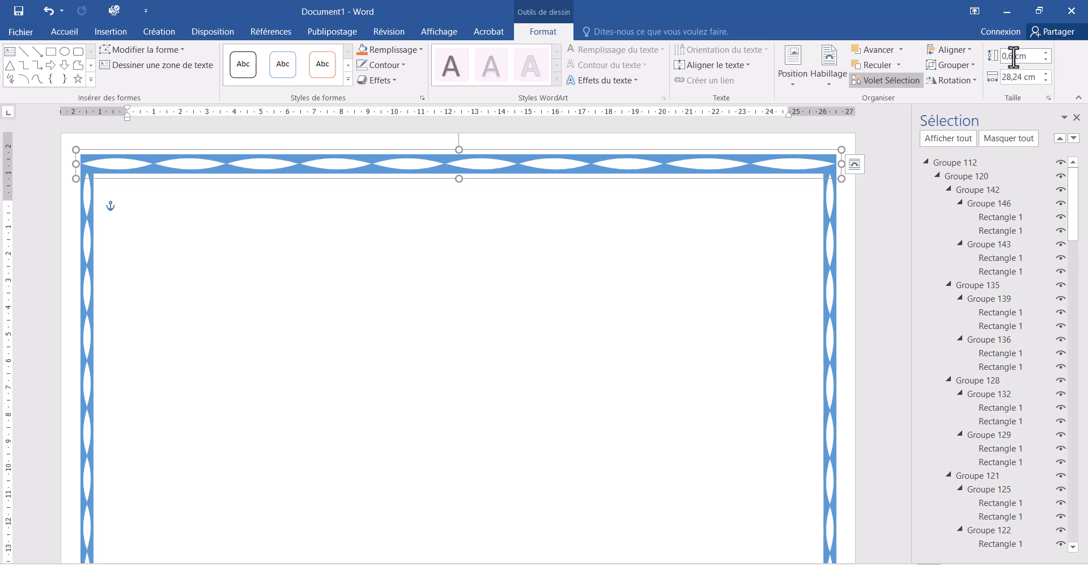
pyautogui.press('Return')
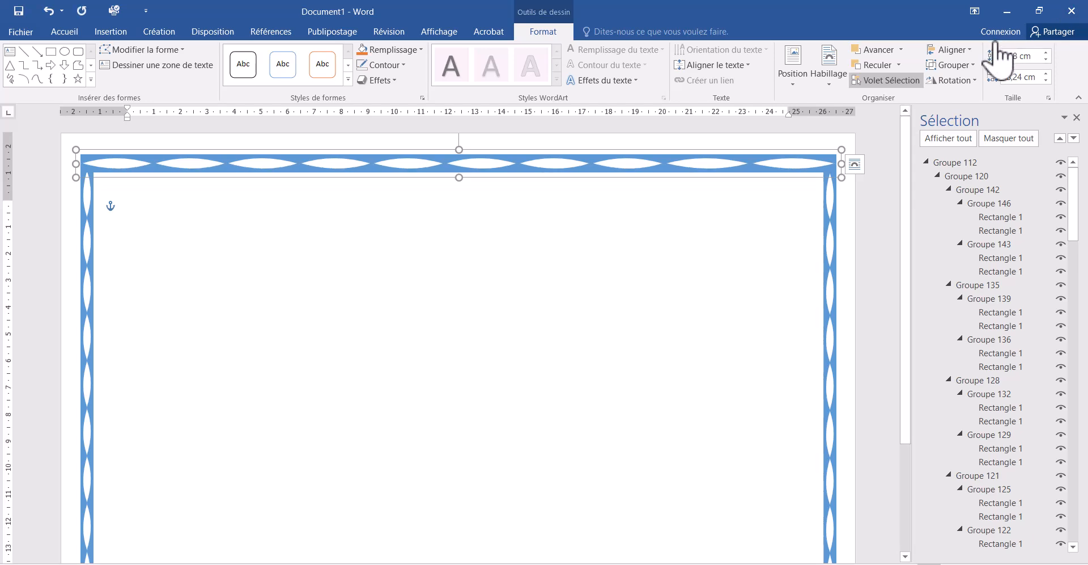
# Check the right strip's thickness and set the top border's height to the same 0.48 cm.
pyautogui.doubleClick(1012, 55)
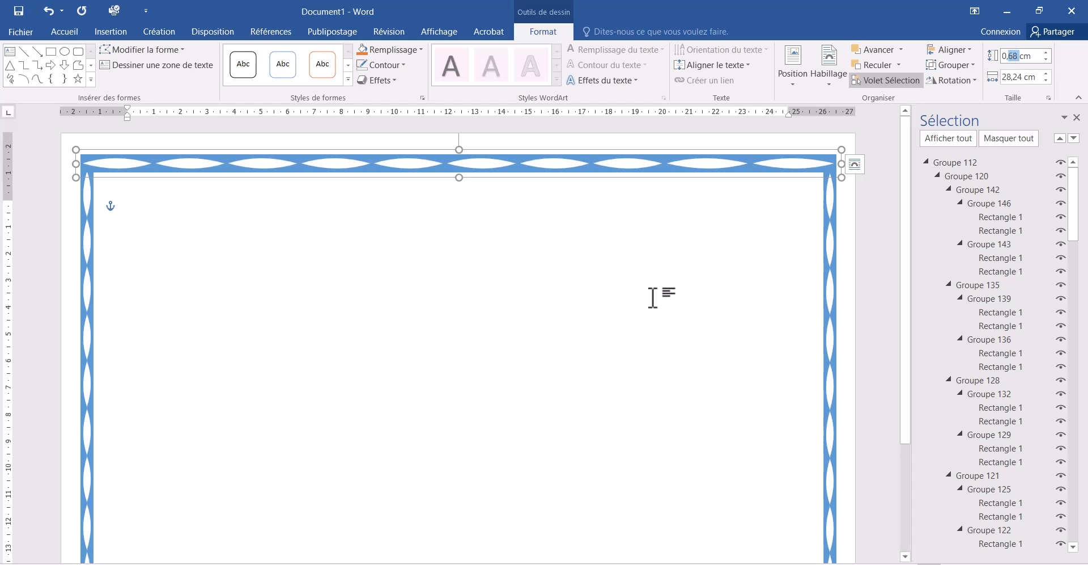
pyautogui.scroll(-5, 651, 297)
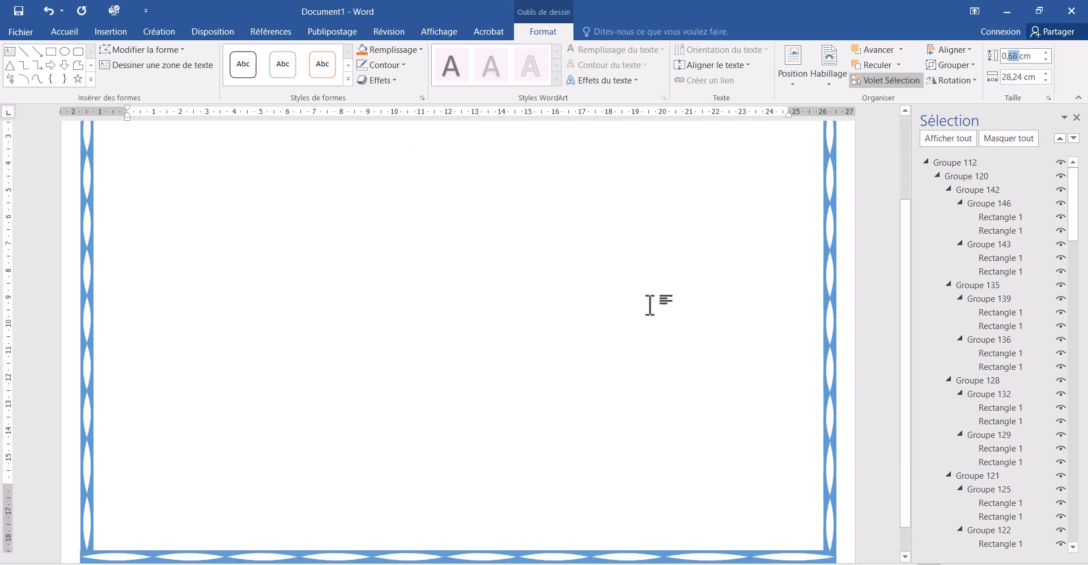
pyautogui.click(831, 254)
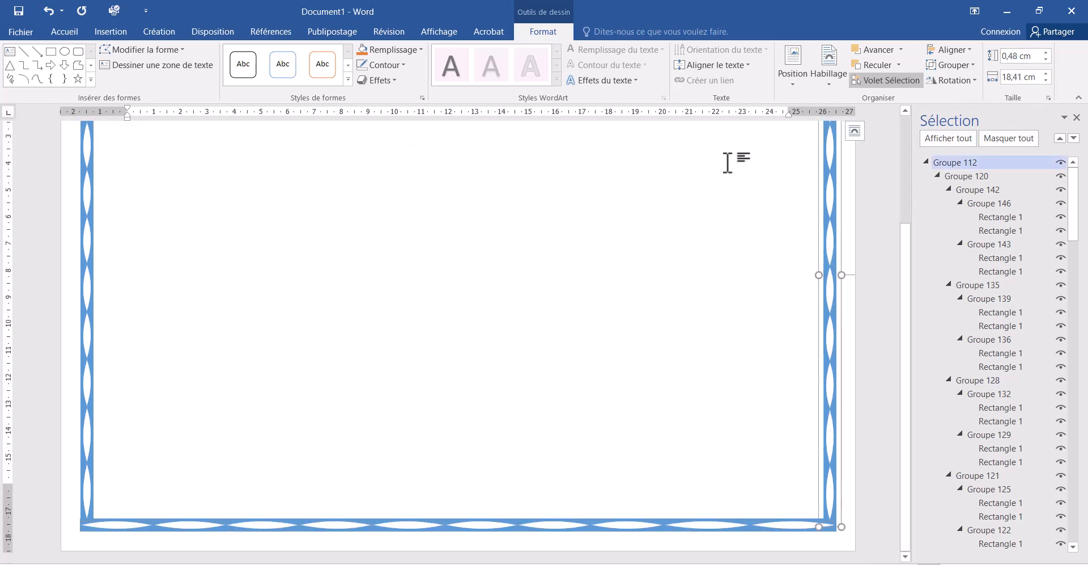
pyautogui.scroll(3, 716, 213)
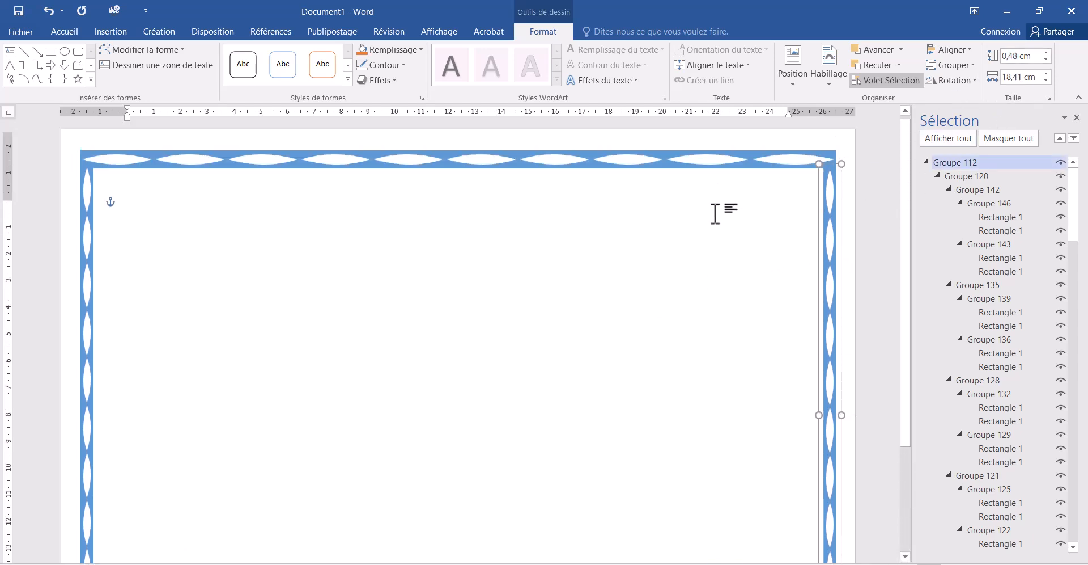
pyautogui.click(676, 165)
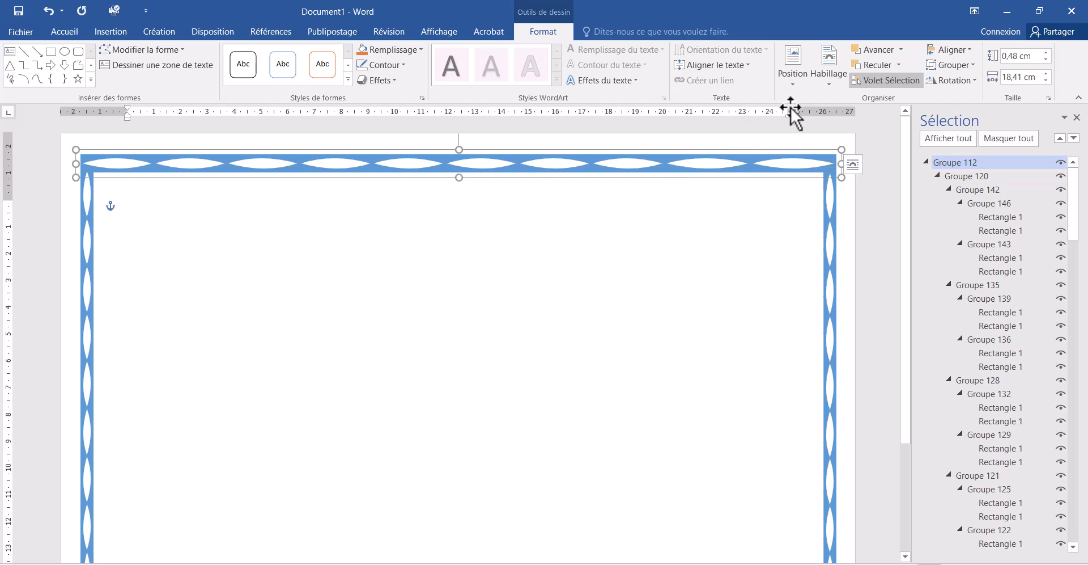
pyautogui.doubleClick(1015, 55)
pyautogui.press('Return')
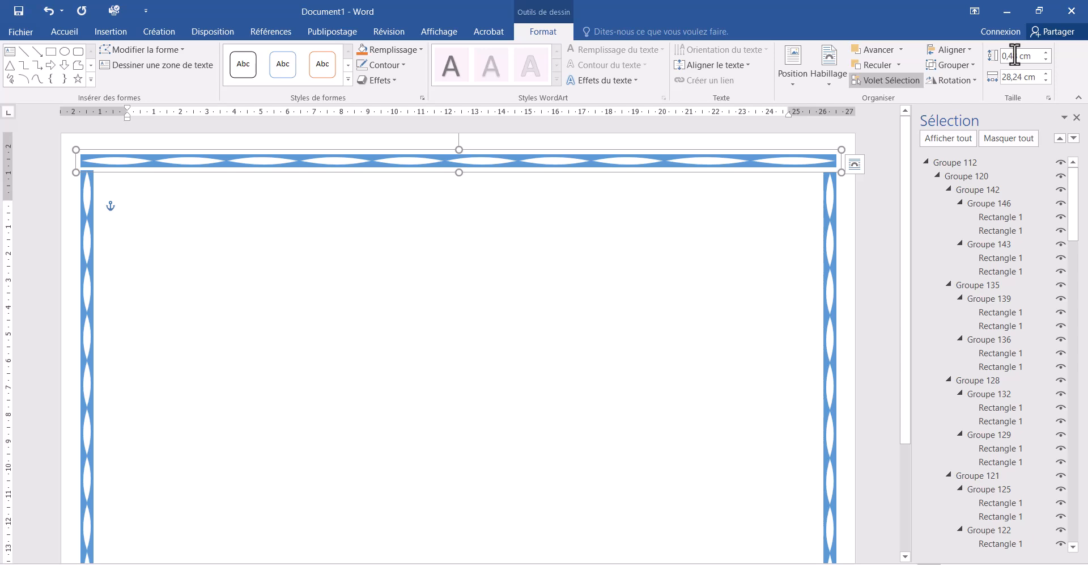
# Nudge the top border down until it meets the upper ends of the side strips, and deselect it.
pyautogui.press('Down')
pyautogui.press('Down')
pyautogui.press('Down')
pyautogui.press('Down')
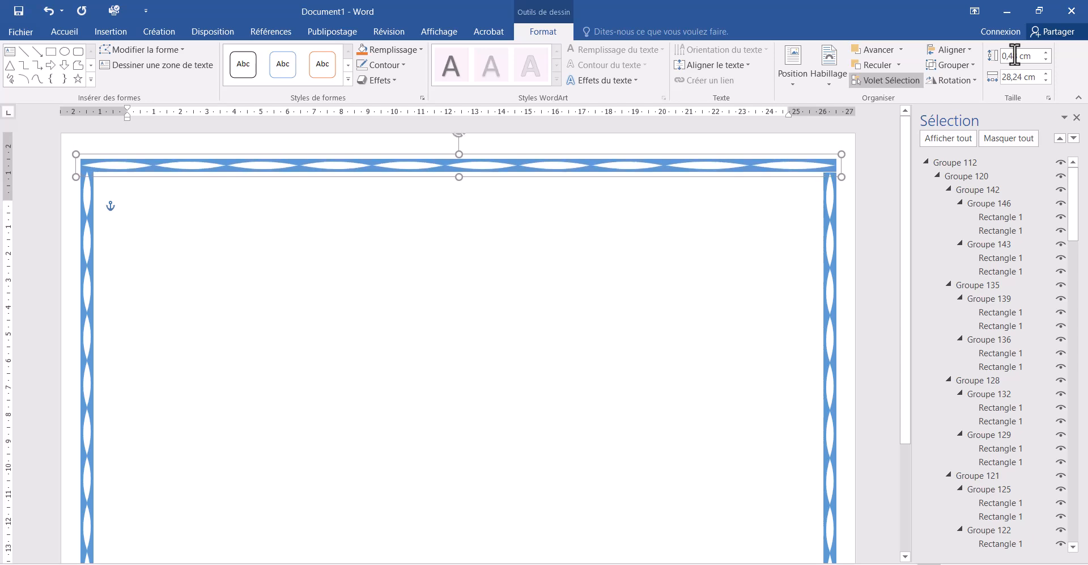
pyautogui.press('Down')
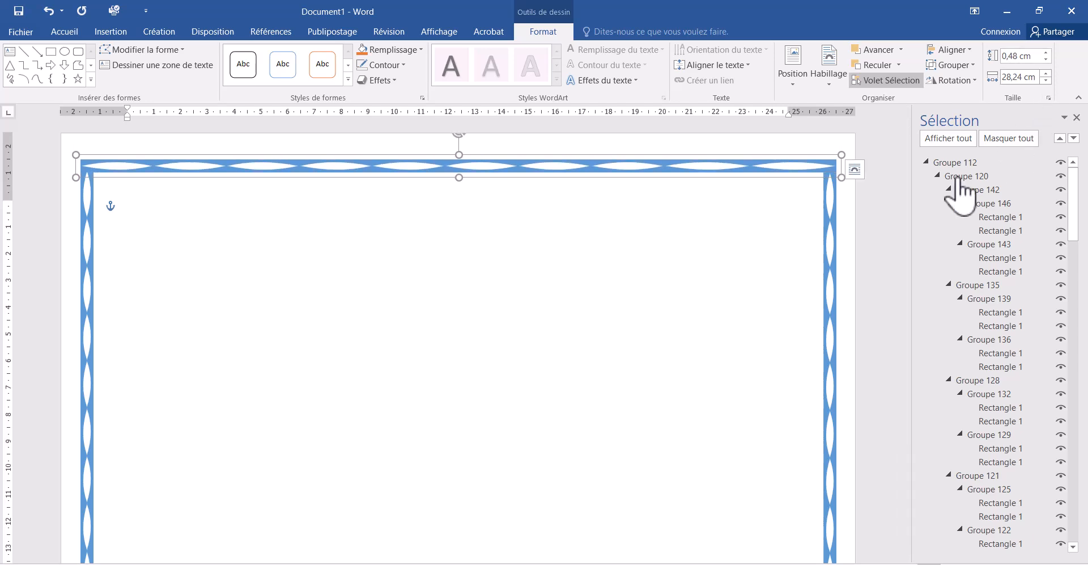
pyautogui.click(549, 321)
# Delete the existing bottom border.
pyautogui.scroll(-3, 549, 322)
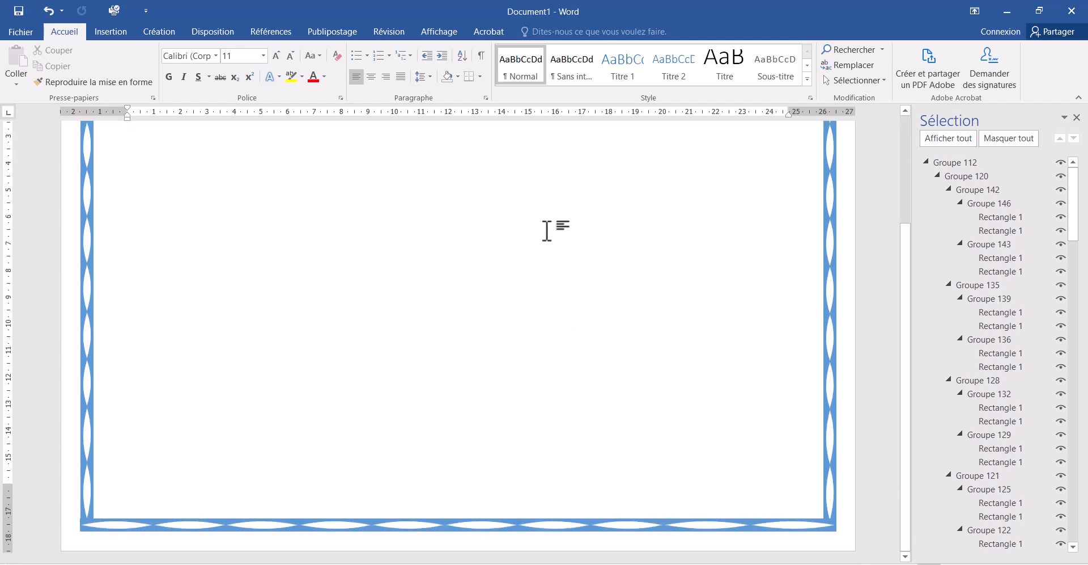
pyautogui.click(446, 521)
pyautogui.press('Delete')
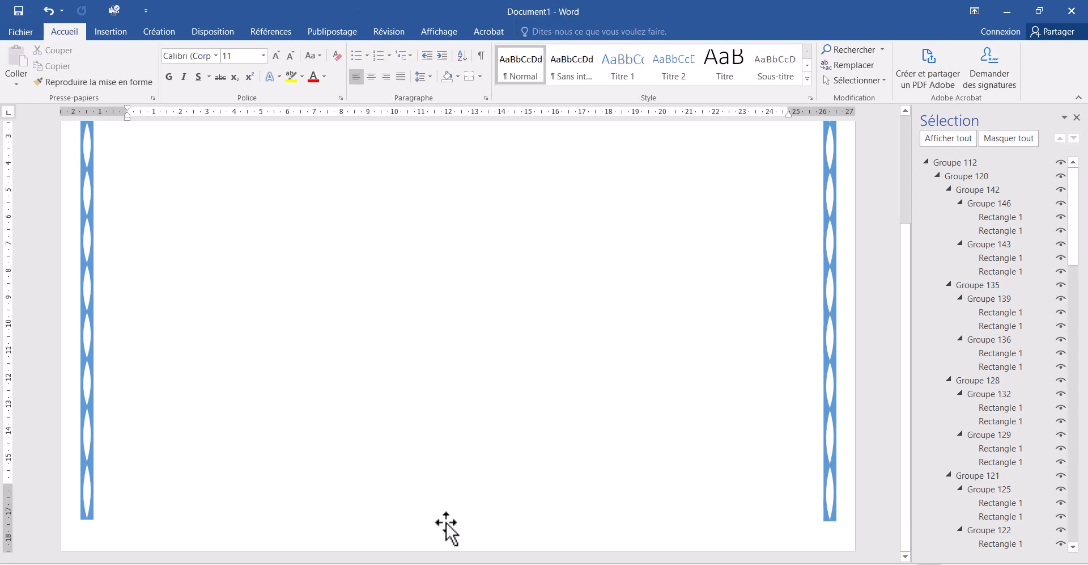
# Duplicate the top border and move the copy down to the lower ends of the side strips.
pyautogui.scroll(4, 445, 518)
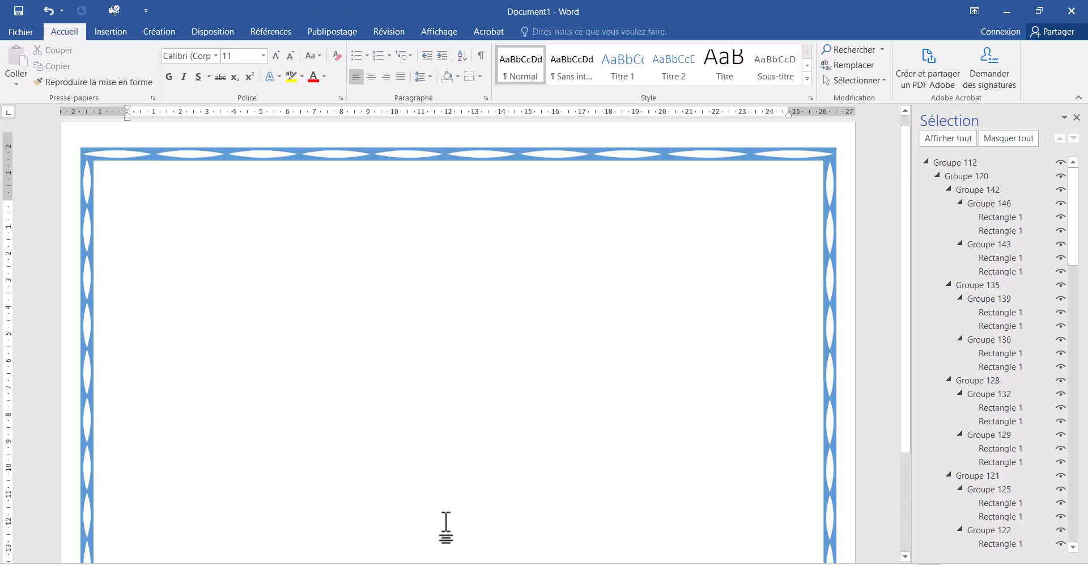
pyautogui.click(372, 162)
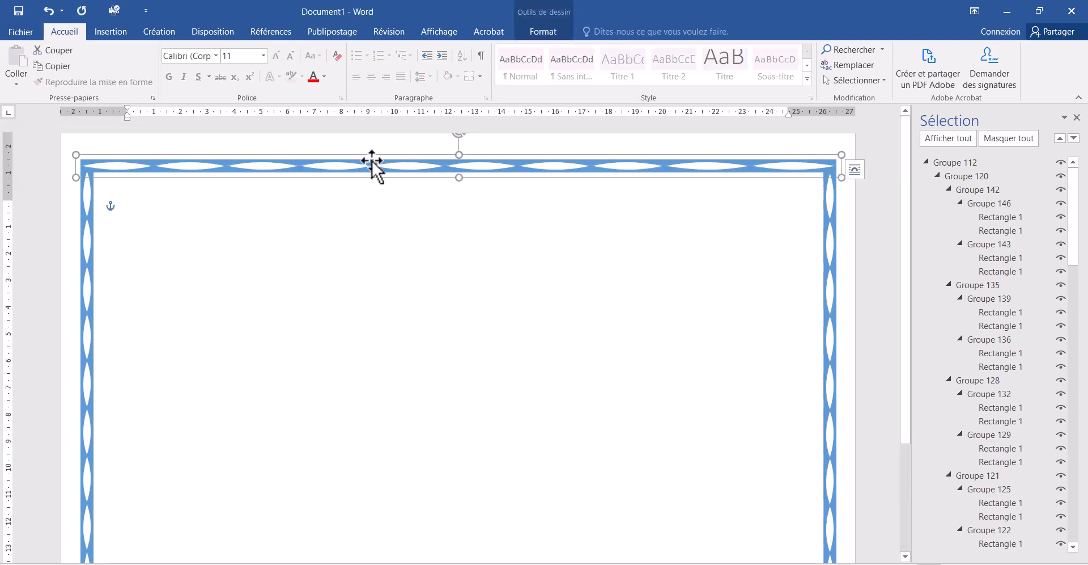
pyautogui.hotkey('ctrl', 'd')
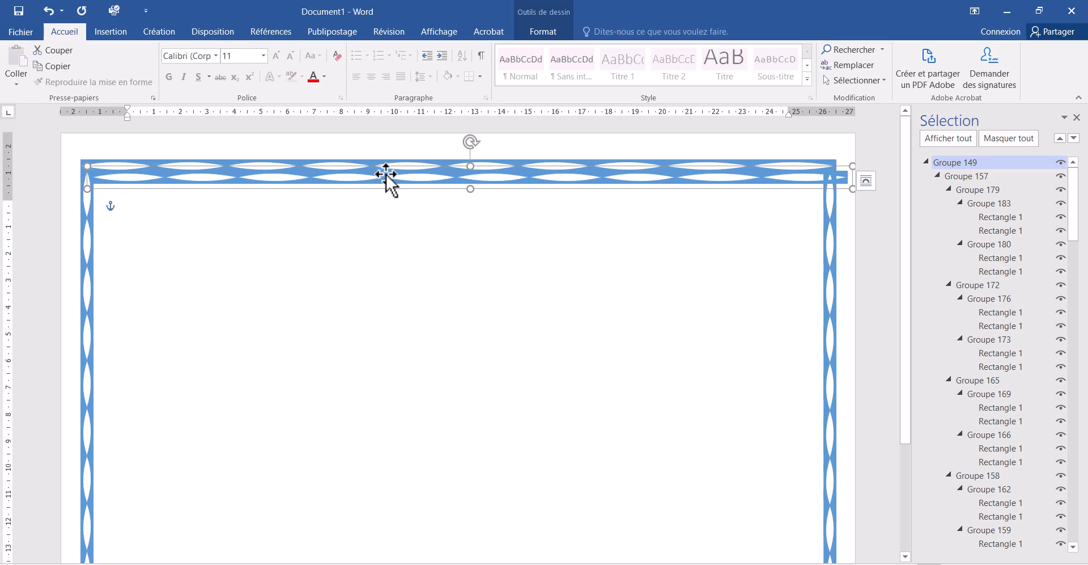
pyautogui.press('Down')
pyautogui.press('Down')
pyautogui.press('Down')
pyautogui.press('Down')
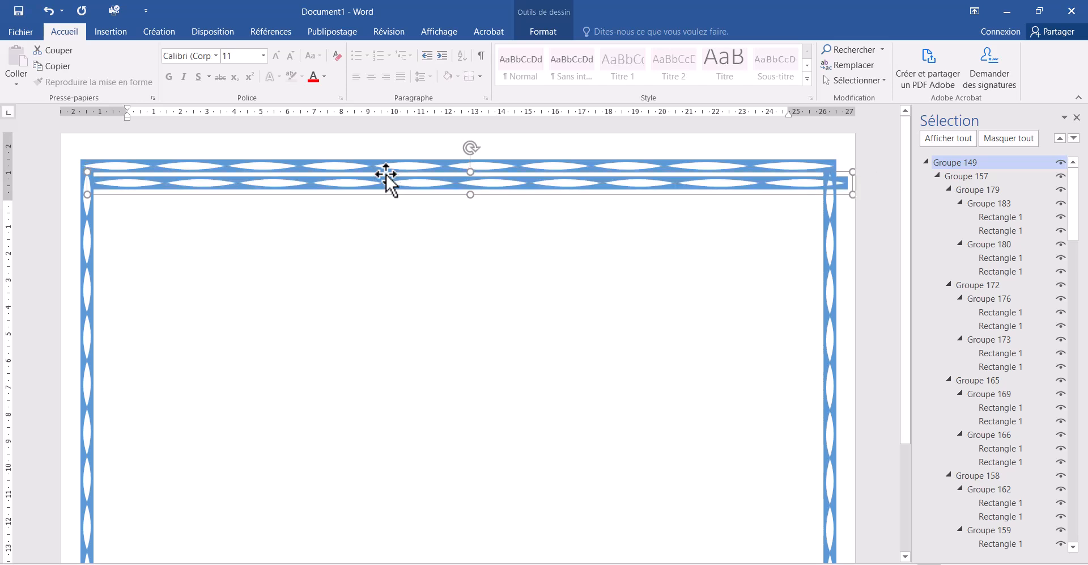
pyautogui.press('Down')
pyautogui.press('Down')
pyautogui.press('Down')
pyautogui.press('Down')
pyautogui.press('Down')
pyautogui.press('Down')
pyautogui.press('Down')
pyautogui.press('Down')
pyautogui.press('Down')
pyautogui.press('Down')
pyautogui.press('Down')
pyautogui.press('Down')
pyautogui.press('Down')
pyautogui.press('Down')
pyautogui.press('Down')
pyautogui.press('Down')
pyautogui.press('Down')
pyautogui.press('Down')
pyautogui.press('Down')
pyautogui.press('Down')
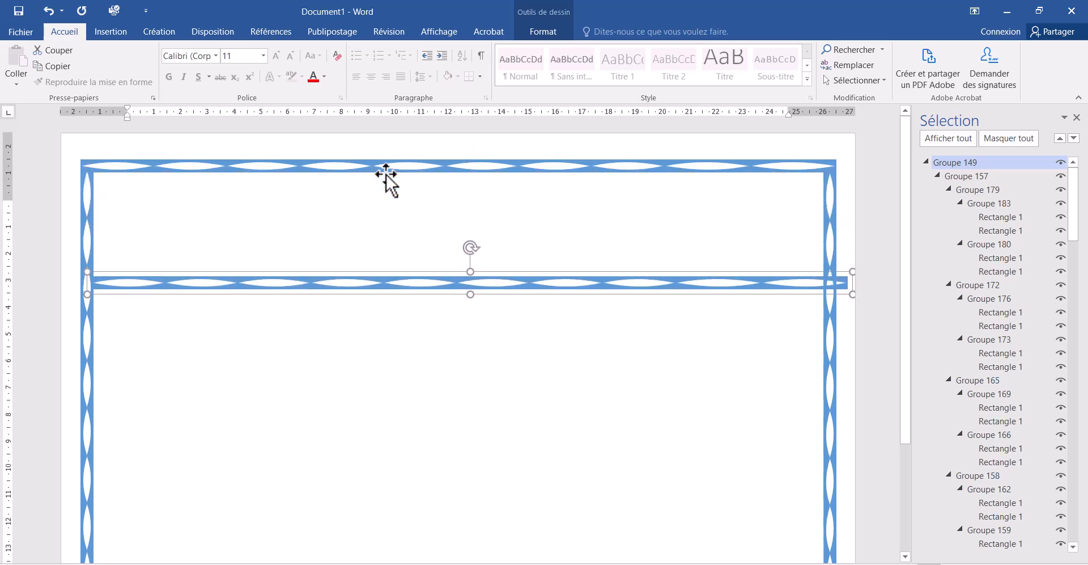
pyautogui.press('Down')
pyautogui.press('Down')
pyautogui.press('Down')
pyautogui.press('Down')
pyautogui.press('Down')
pyautogui.press('Down')
pyautogui.press('Down')
pyautogui.press('Down')
pyautogui.press('Down')
pyautogui.press('Down')
pyautogui.press('Down')
pyautogui.press('Down')
pyautogui.press('Down')
pyautogui.press('Down')
pyautogui.press('Down')
pyautogui.press('Down')
pyautogui.press('Down')
pyautogui.press('Down')
pyautogui.press('Down')
pyautogui.press('Down')
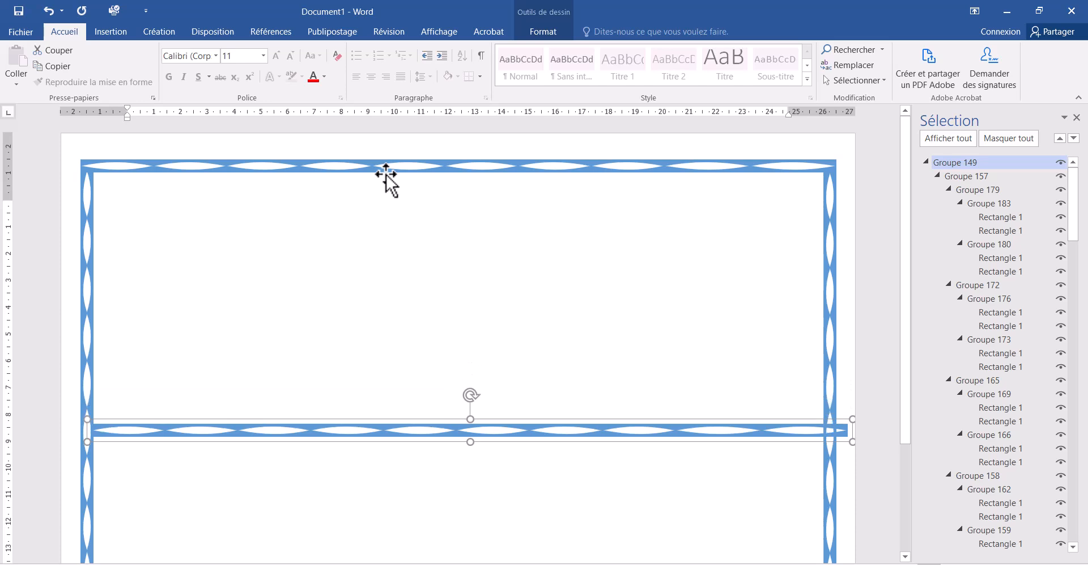
pyautogui.press('Down')
pyautogui.press('Down')
pyautogui.press('Down')
pyautogui.press('Down')
pyautogui.press('Down')
pyautogui.press('Down')
pyautogui.press('Down')
pyautogui.press('Down')
pyautogui.press('Down')
pyautogui.press('Down')
pyautogui.press('Down')
pyautogui.press('Down')
pyautogui.press('Down')
pyautogui.press('Down')
pyautogui.press('Down')
pyautogui.press('Down')
pyautogui.press('Down')
pyautogui.press('Down')
pyautogui.press('Down')
pyautogui.press('Down')
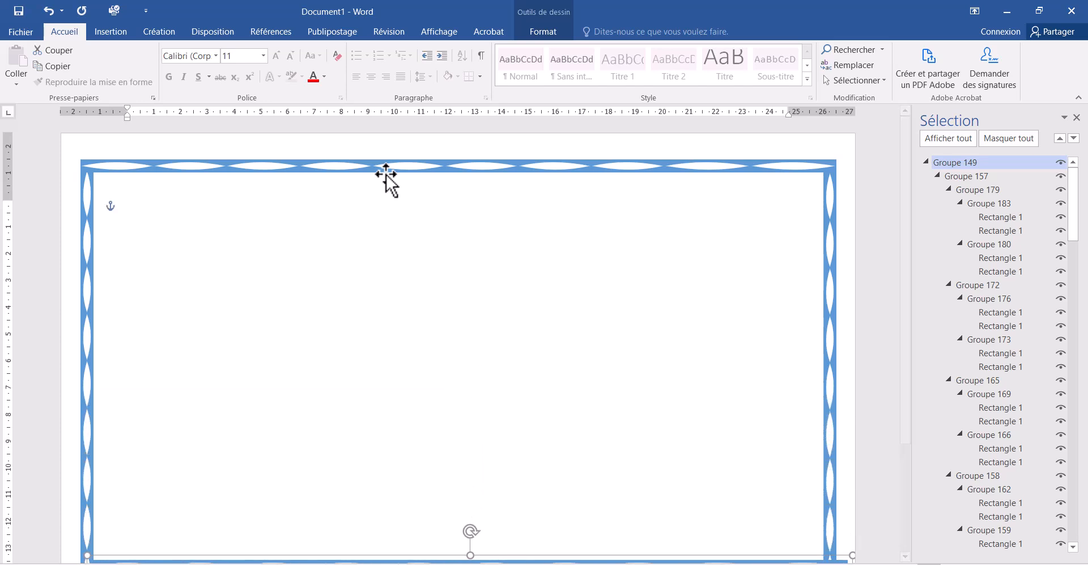
pyautogui.press('Down')
pyautogui.press('Down')
pyautogui.press('Down')
pyautogui.press('Down')
pyautogui.press('Down')
pyautogui.press('Down')
pyautogui.press('Down')
pyautogui.press('Down')
pyautogui.press('Down')
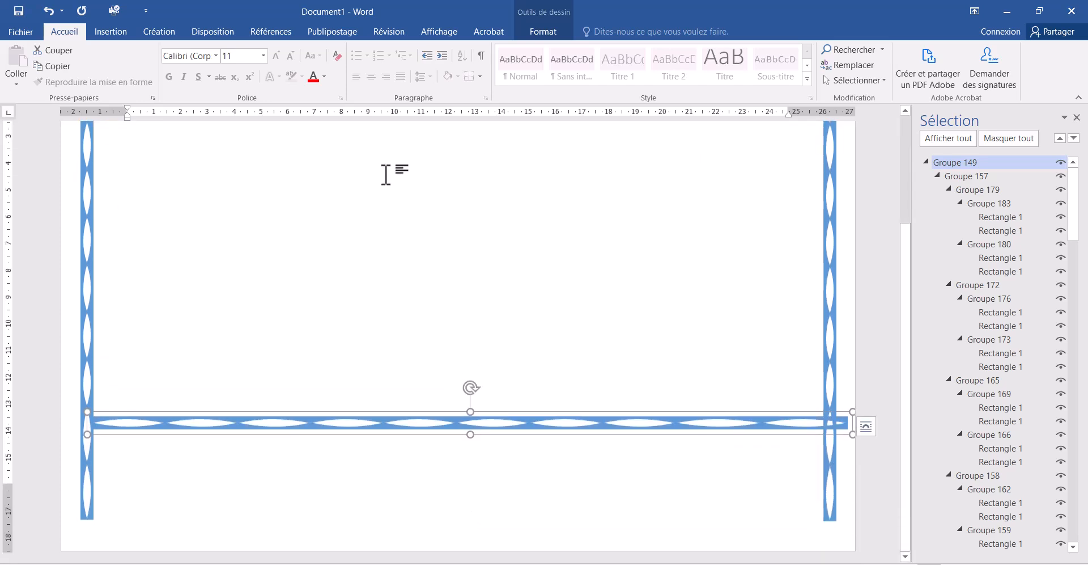
pyautogui.press('Down')
pyautogui.press('Down')
pyautogui.press('Down')
pyautogui.press('Down')
pyautogui.press('Down')
pyautogui.press('Down')
pyautogui.press('Down')
pyautogui.press('Down')
pyautogui.press('Down')
pyautogui.press('Down')
pyautogui.press('Down')
pyautogui.press('Down')
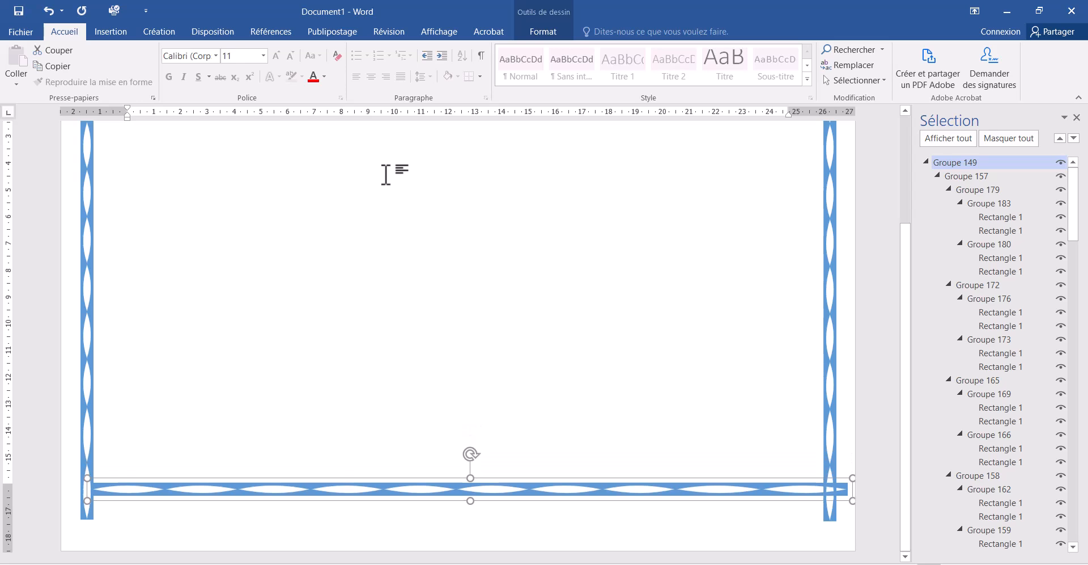
# Nudge the new bottom border left until its ends line up with the outer edges of the side strips.
pyautogui.hotkey('ctrl', 'Left')
pyautogui.hotkey('ctrl', 'Left')
pyautogui.hotkey('ctrl', 'Left')
pyautogui.hotkey('ctrl', 'Left')
pyautogui.hotkey('ctrl', 'Left')
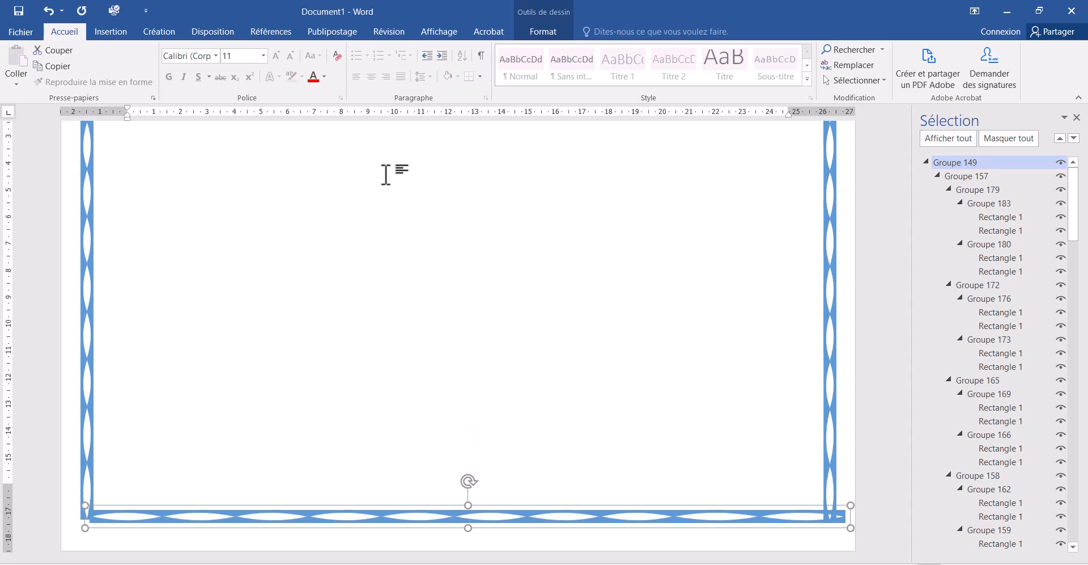
pyautogui.hotkey('ctrl', 'Left')
pyautogui.hotkey('ctrl', 'Left')
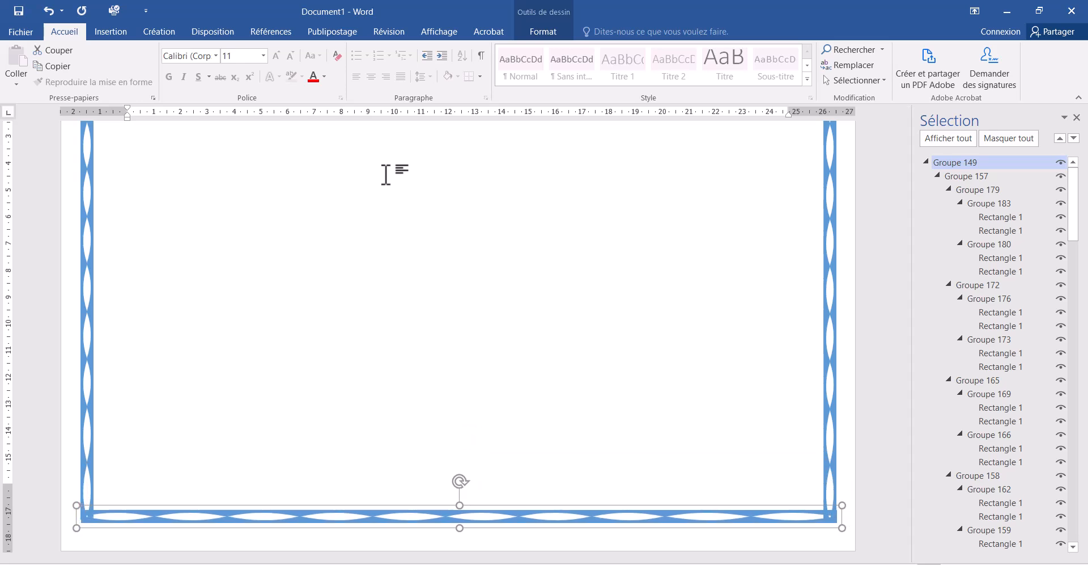
# Move the bottom border down in fine increments until it just meets the side strips' lower ends, and deselect it.
pyautogui.hotkey('ctrl', 'Down')
pyautogui.hotkey('ctrl', 'Down')
pyautogui.hotkey('ctrl', 'Down')
pyautogui.hotkey('ctrl', 'Down')
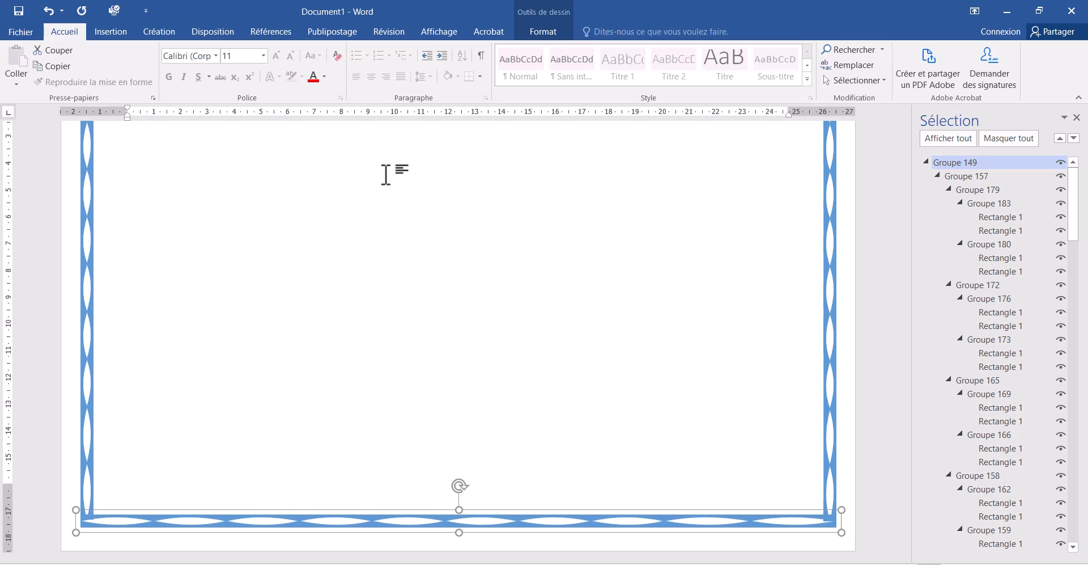
pyautogui.hotkey('ctrl', 'Down')
pyautogui.hotkey('ctrl', 'Down')
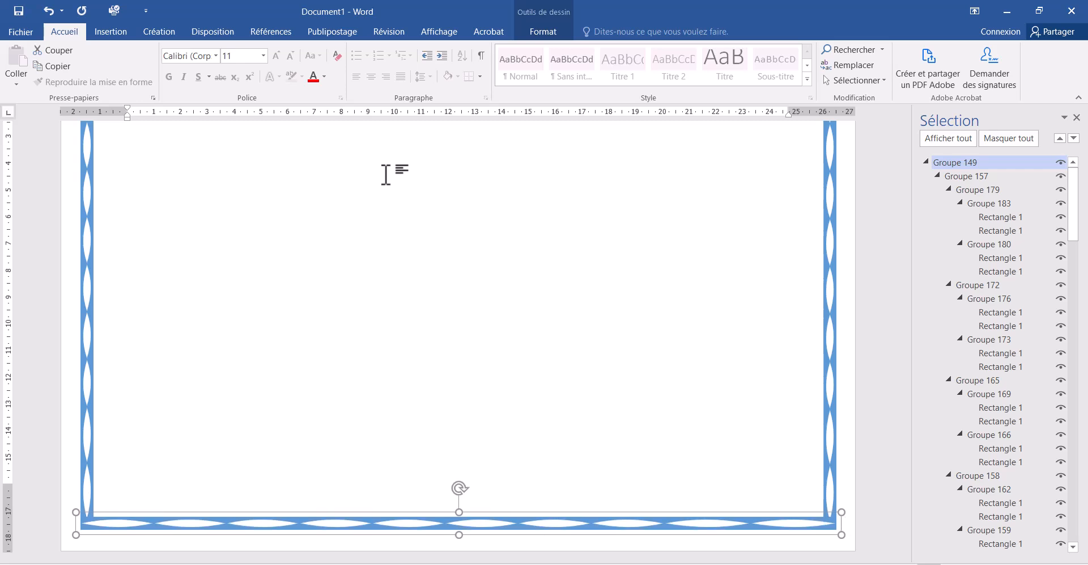
pyautogui.hotkey('ctrl', 'Left')
pyautogui.hotkey('ctrl', 'Down')
pyautogui.hotkey('ctrl', 'Right')
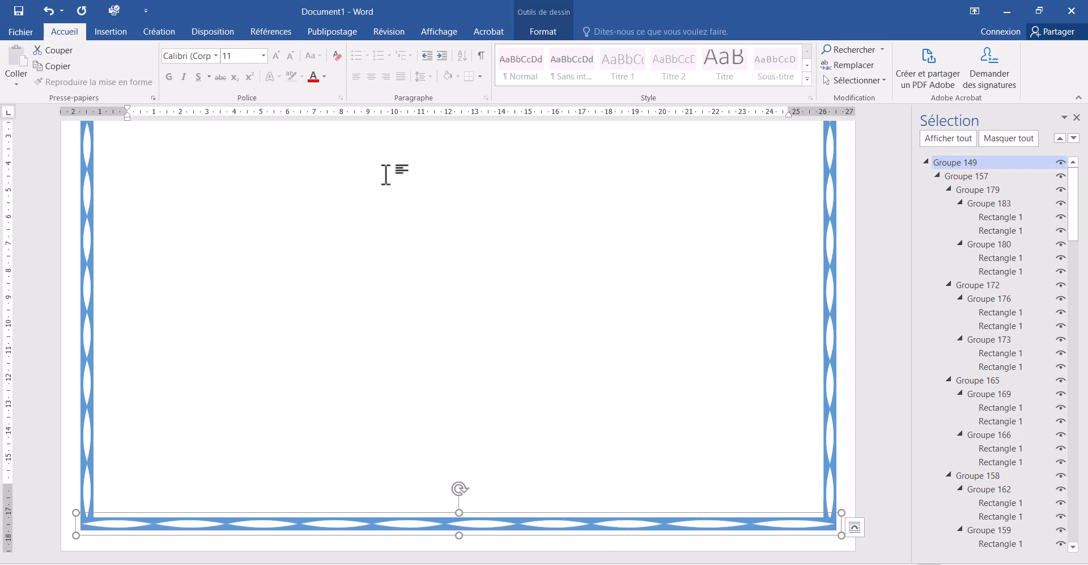
pyautogui.hotkey('ctrl', 'Down')
pyautogui.hotkey('ctrl', 'Down')
pyautogui.hotkey('ctrl', 'Down')
pyautogui.hotkey('ctrl', 'Down')
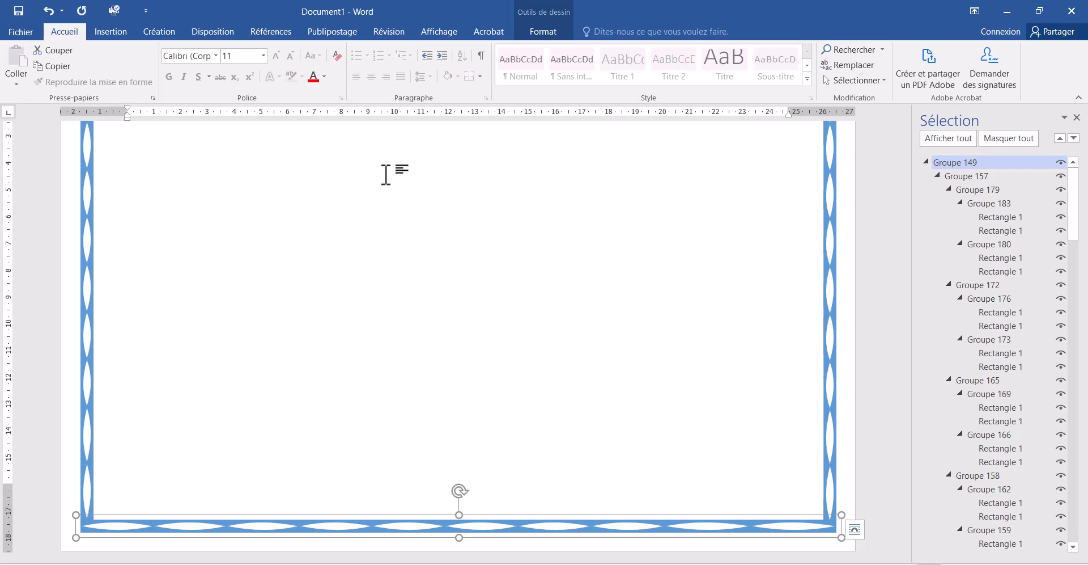
pyautogui.hotkey('ctrl', 'Up')
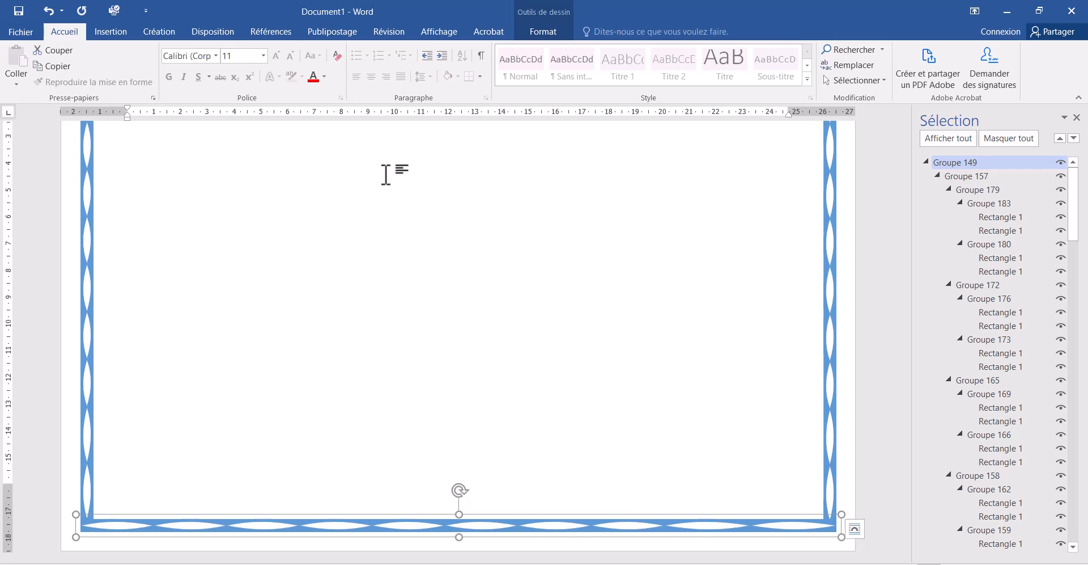
pyautogui.click(350, 309)
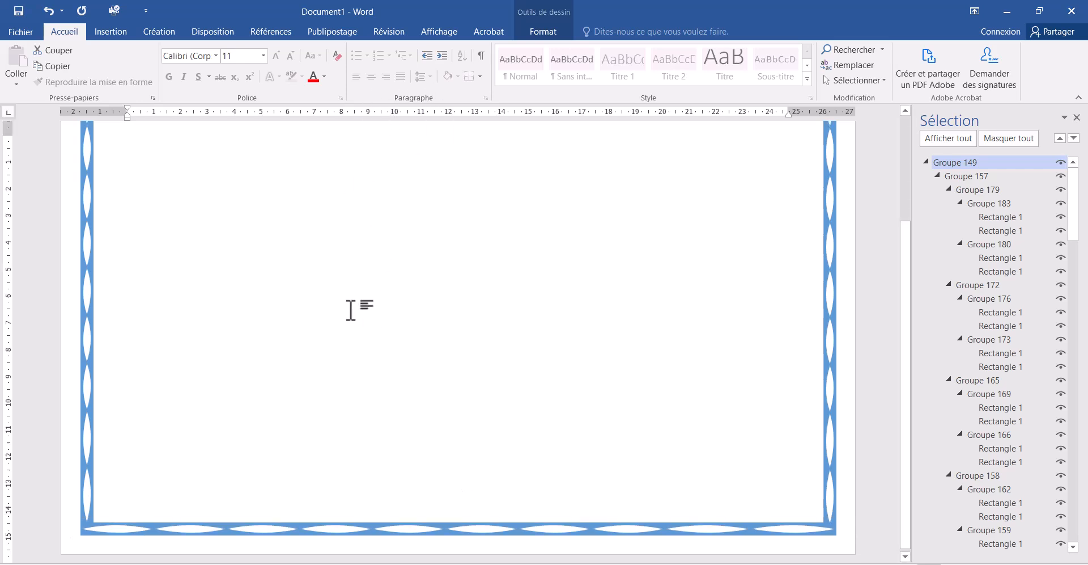
# Nudge the top border slightly left to line up with the left strip's outer edge, and deselect it.
pyautogui.scroll(-3, 350, 309)
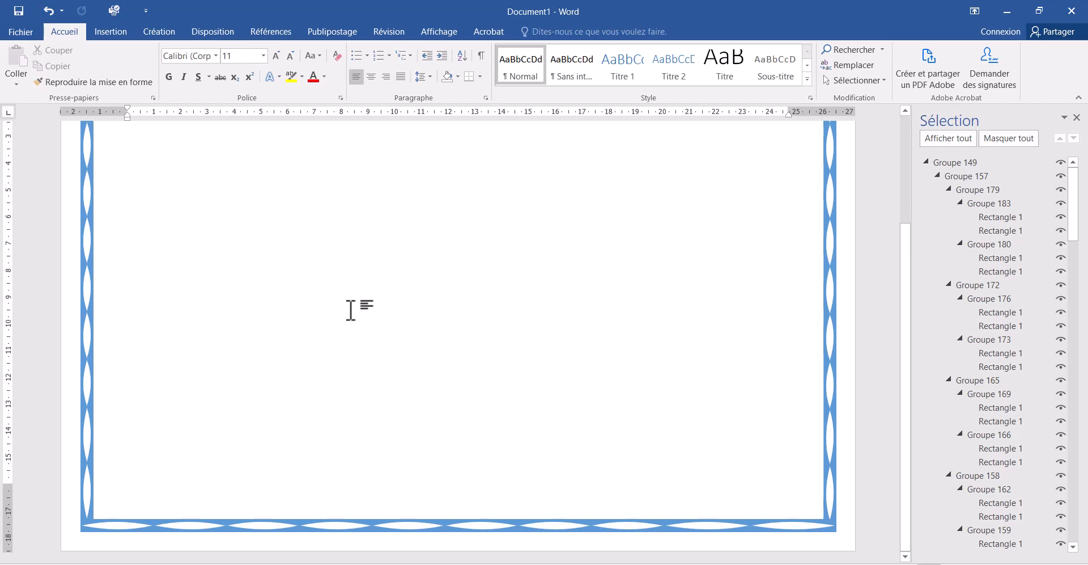
pyautogui.scroll(-3, 350, 310)
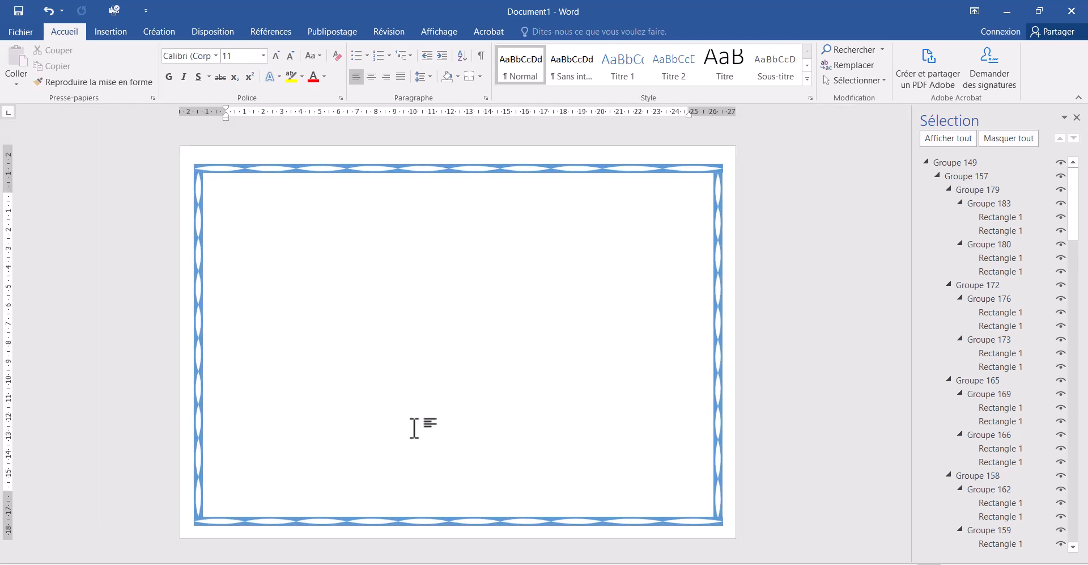
pyautogui.click(340, 176)
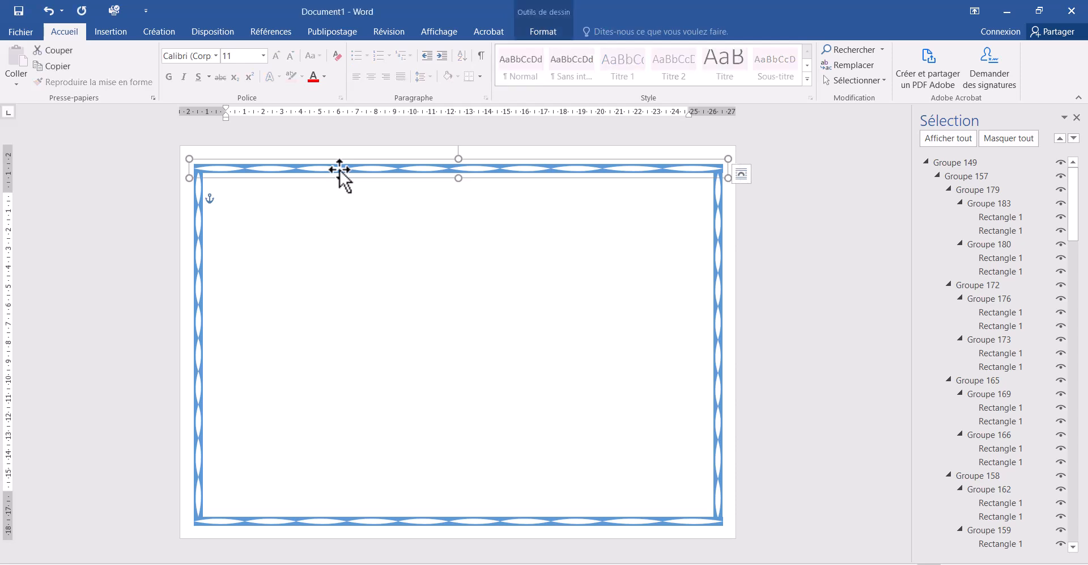
pyautogui.press('Left')
pyautogui.click(378, 319)
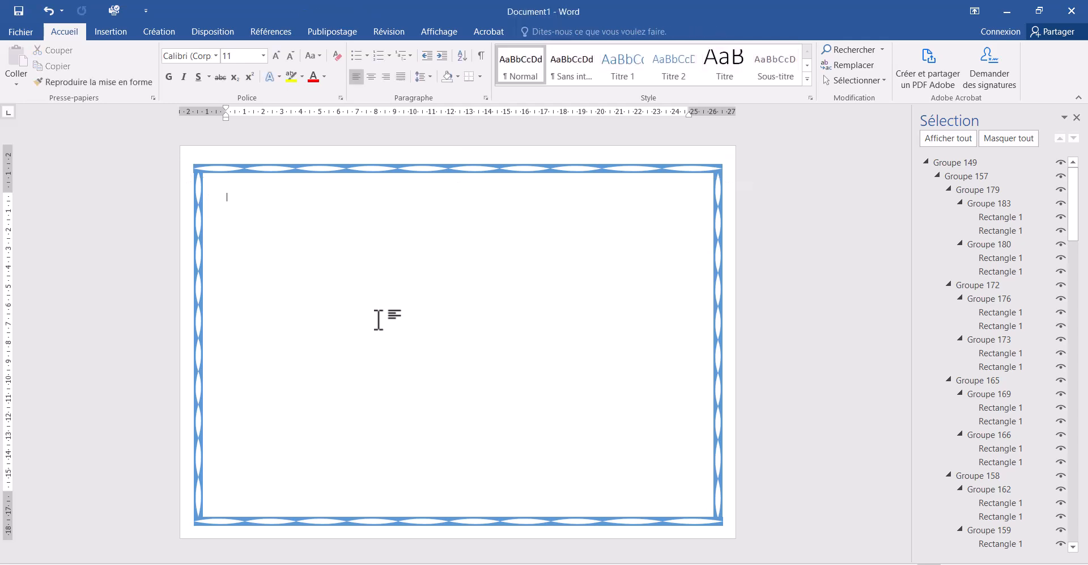
# Check the frame in print preview, and trim the bottom border's width to about 28.21 cm.
pyautogui.hotkey('ctrl', 'p')
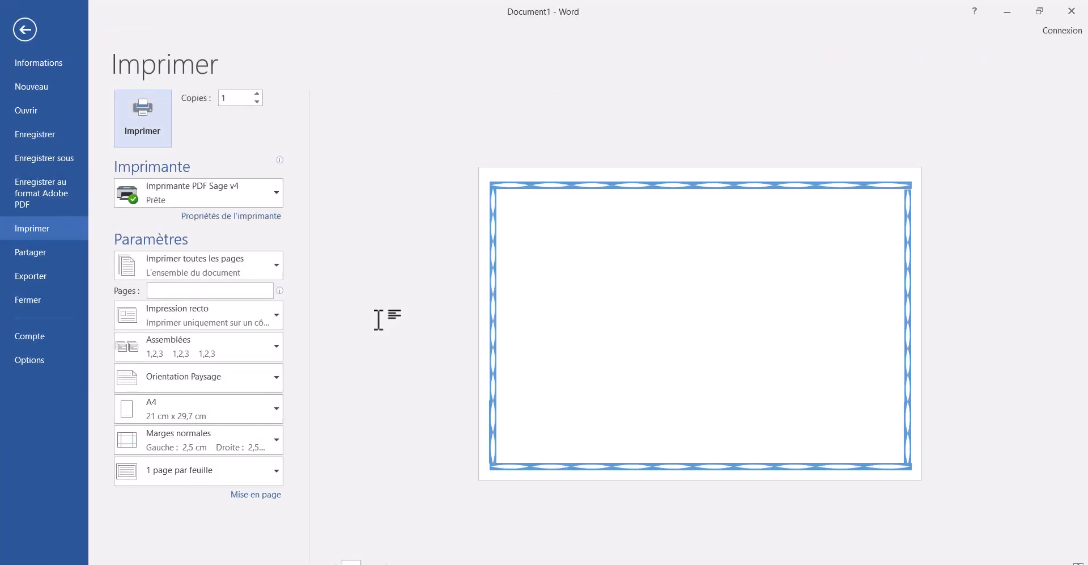
pyautogui.press('Escape')
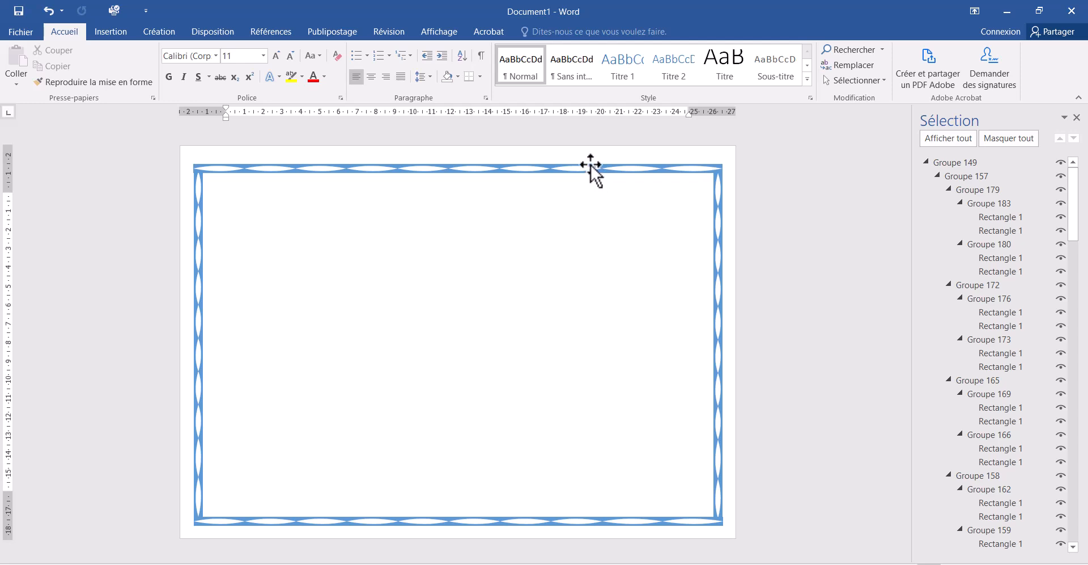
pyautogui.click(591, 165)
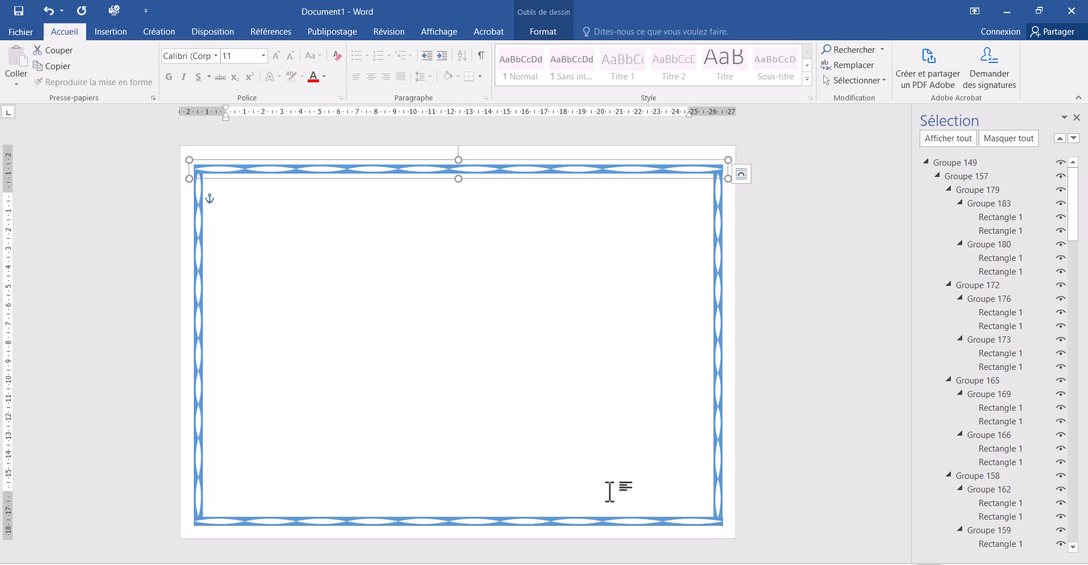
pyautogui.click(582, 521)
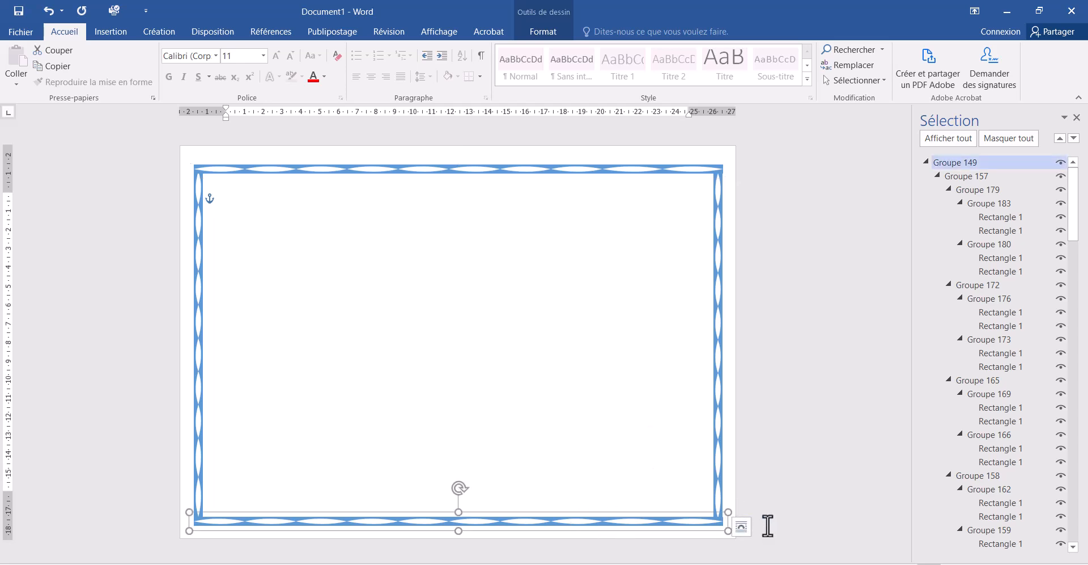
pyautogui.moveTo(726, 512); pyautogui.dragTo(722, 515)
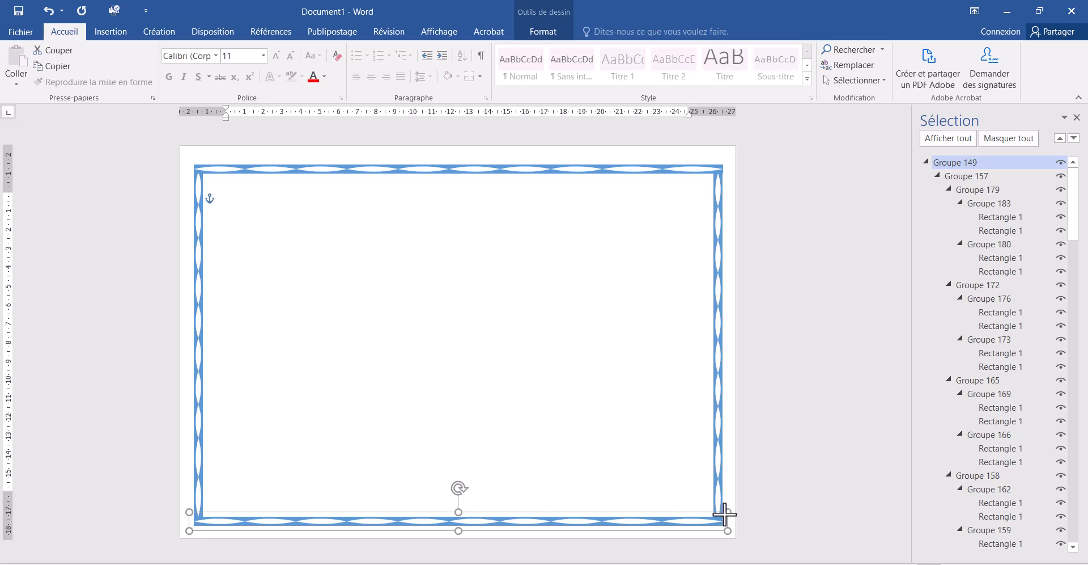
pyautogui.click(651, 382)
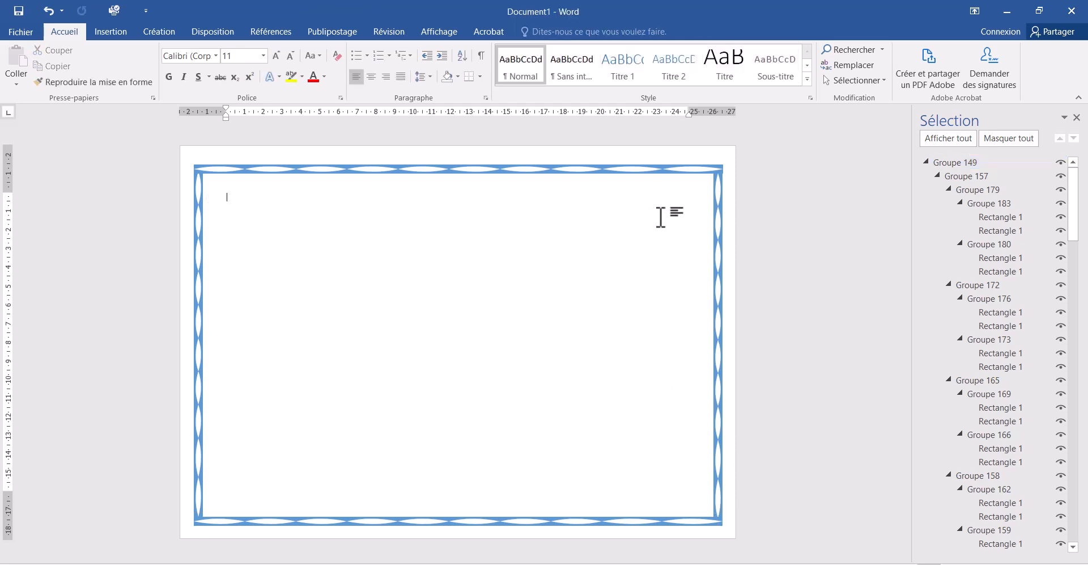
# Resize the top border to about 0.66 cm by 28.21 cm and nudge it up, checking it in print preview.
pyautogui.click(591, 170)
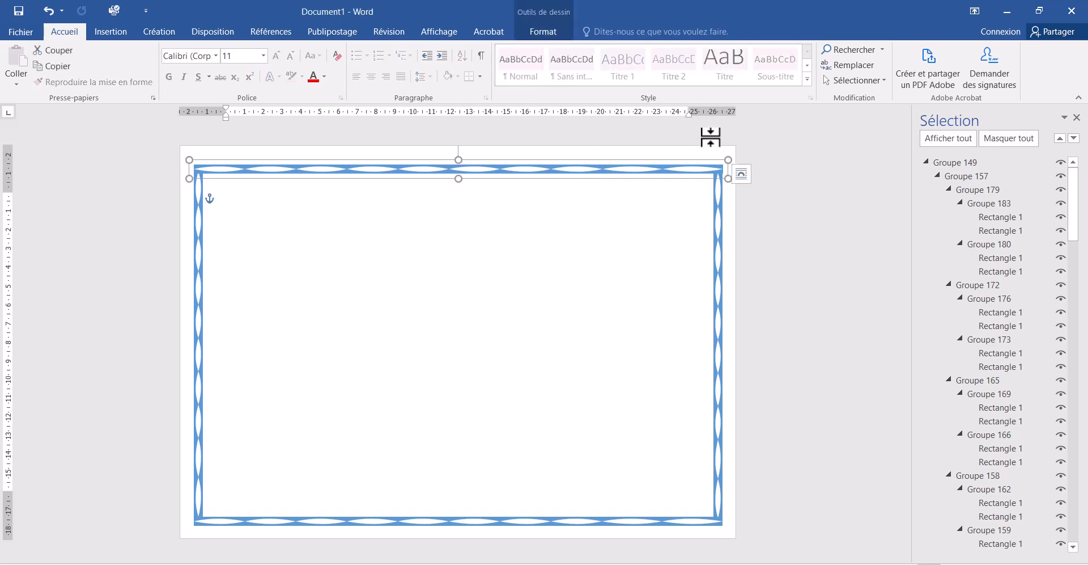
pyautogui.moveTo(728, 159); pyautogui.dragTo(725, 163)
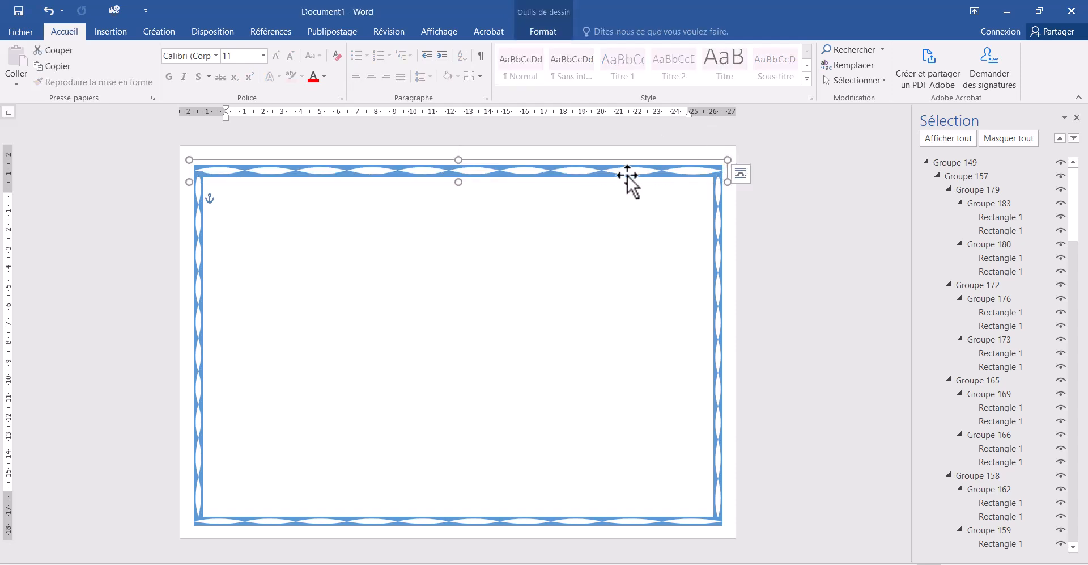
pyautogui.press('Right')
pyautogui.press('Up')
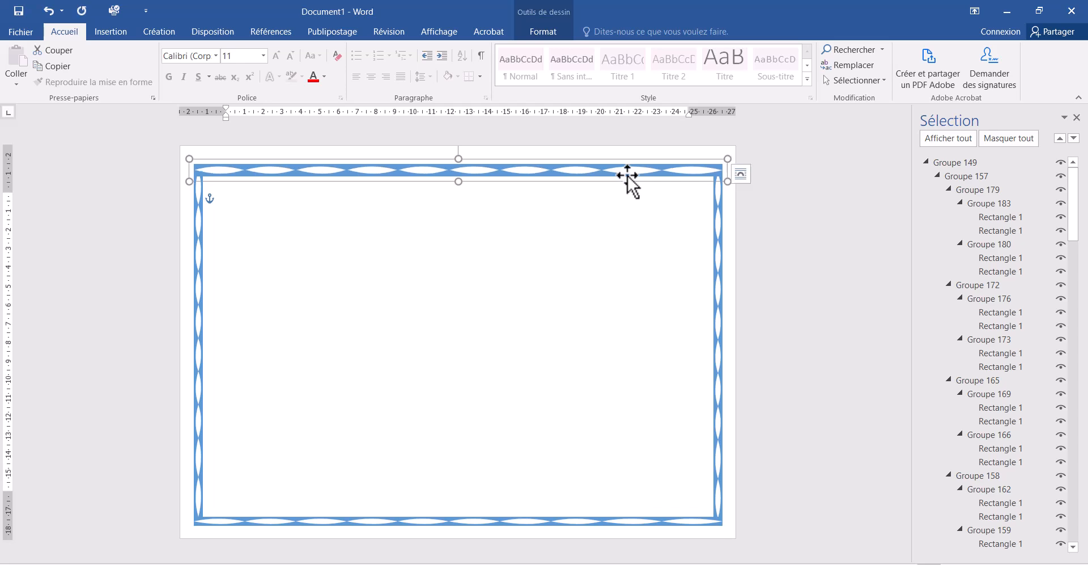
pyautogui.press('Up')
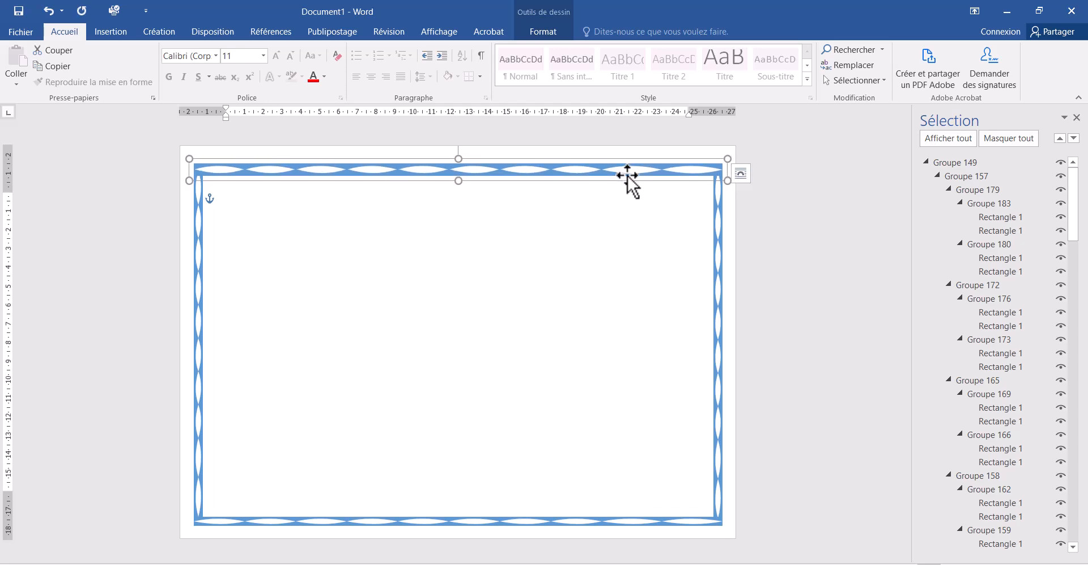
pyautogui.click(523, 305)
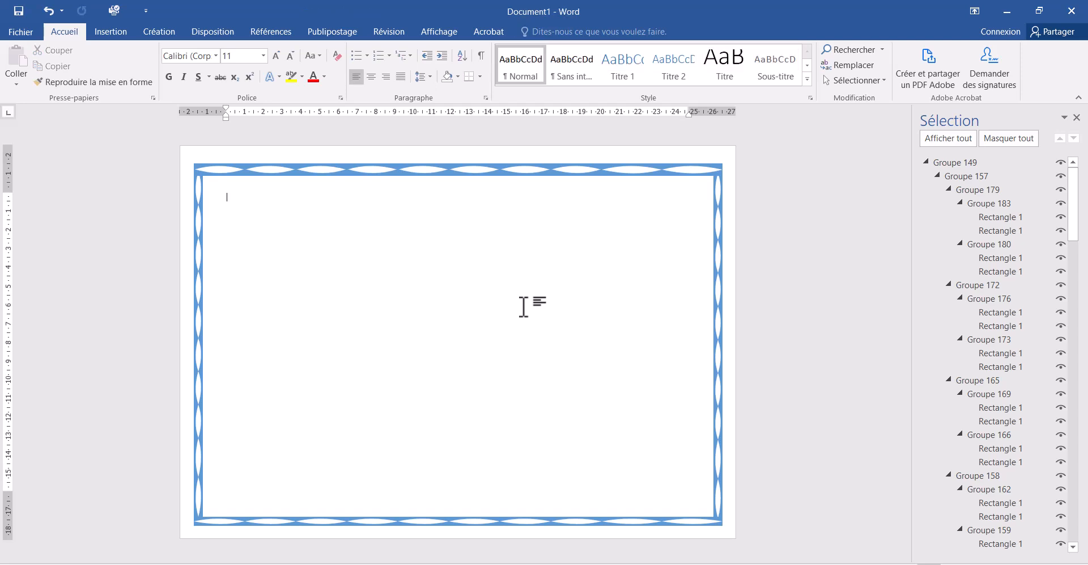
pyautogui.hotkey('ctrl', 'p')
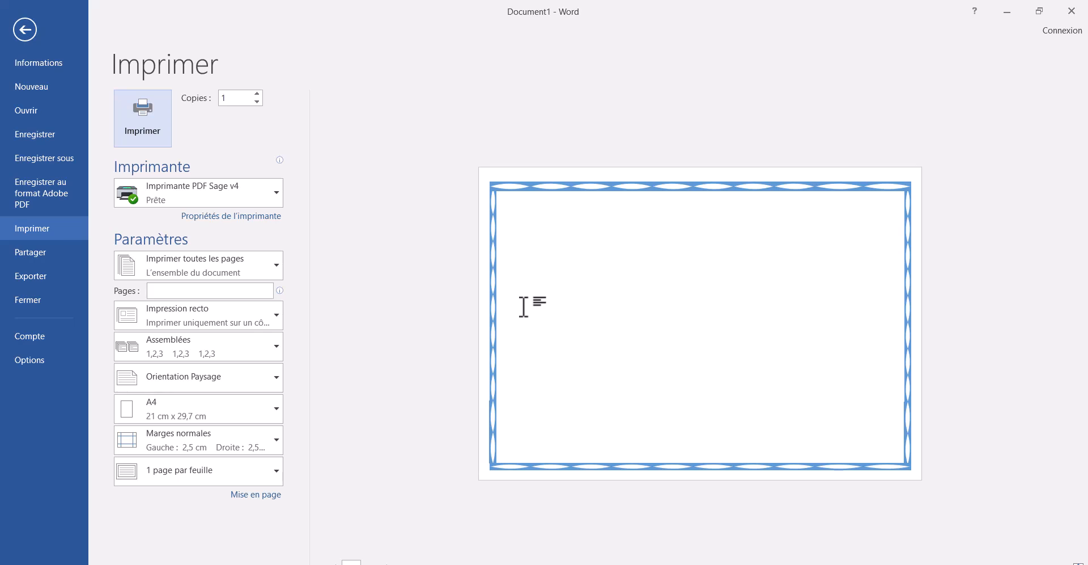
pyautogui.press('Escape')
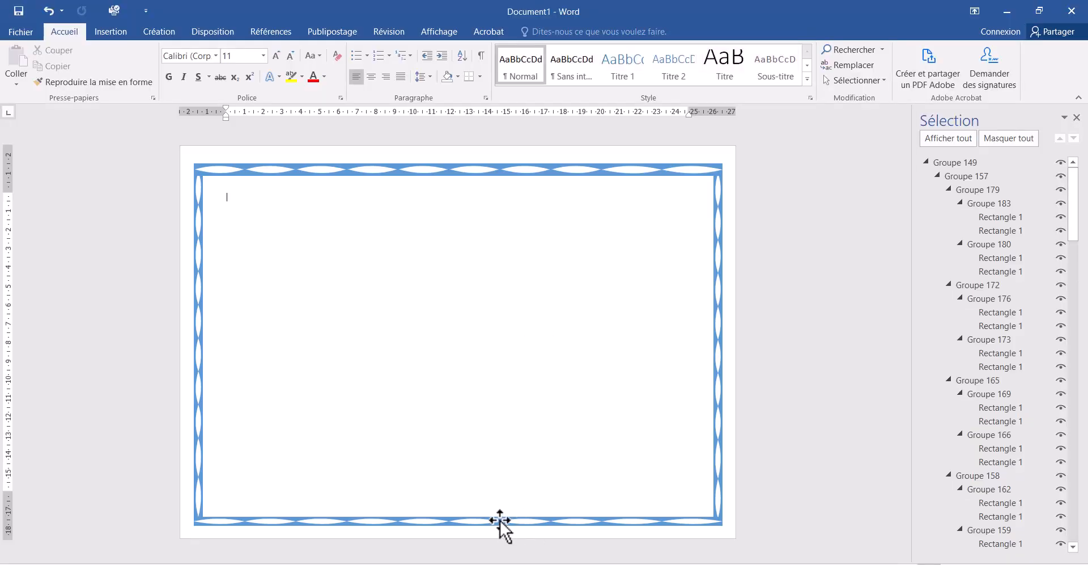
# Set the top border's height to 0.48 cm to match the bottom border.
pyautogui.click(506, 523)
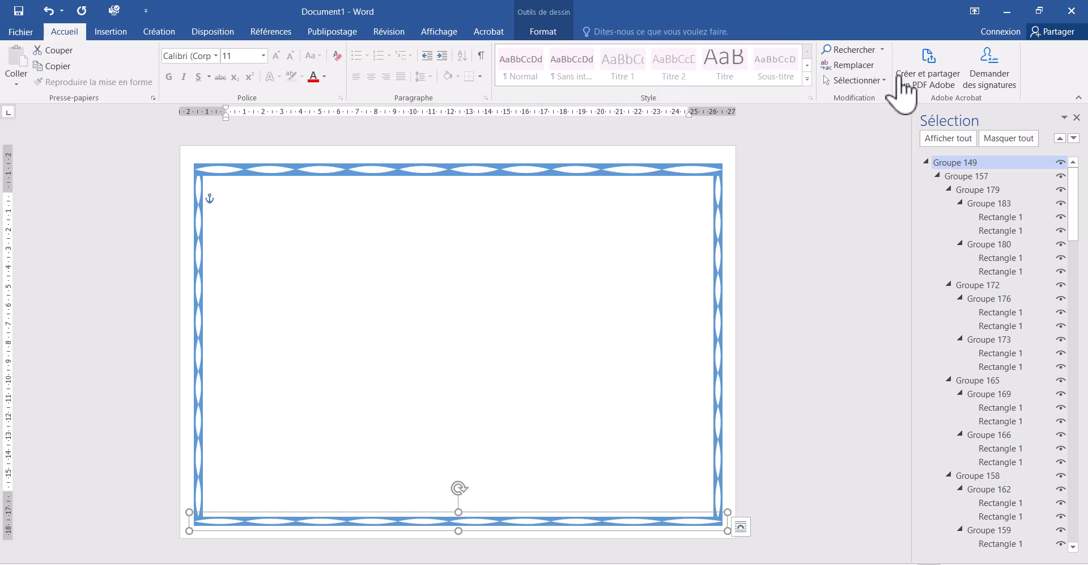
pyautogui.click(555, 34)
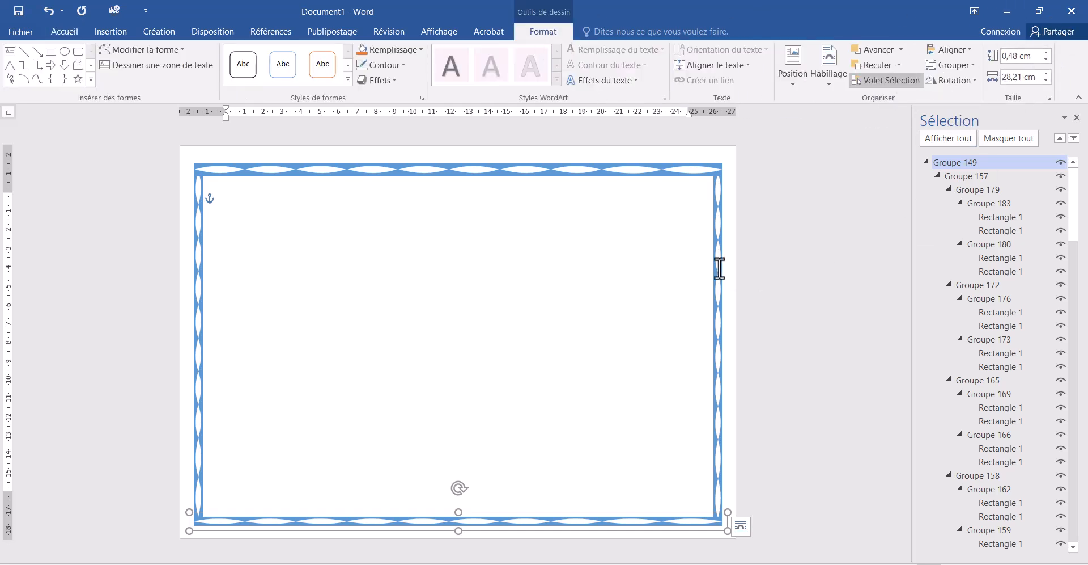
pyautogui.click(558, 167)
pyautogui.click(557, 168)
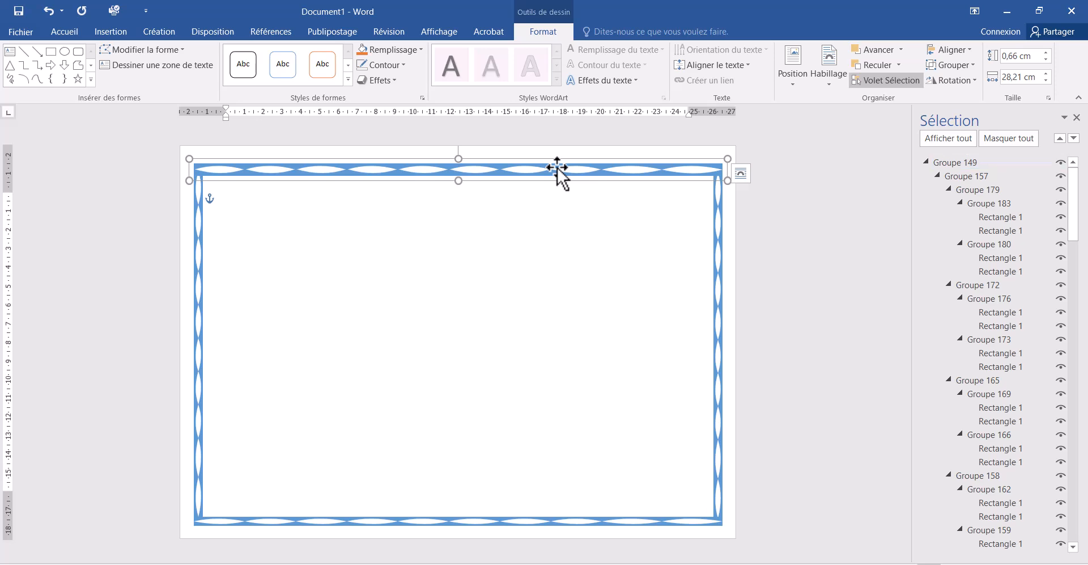
pyautogui.doubleClick(1012, 56)
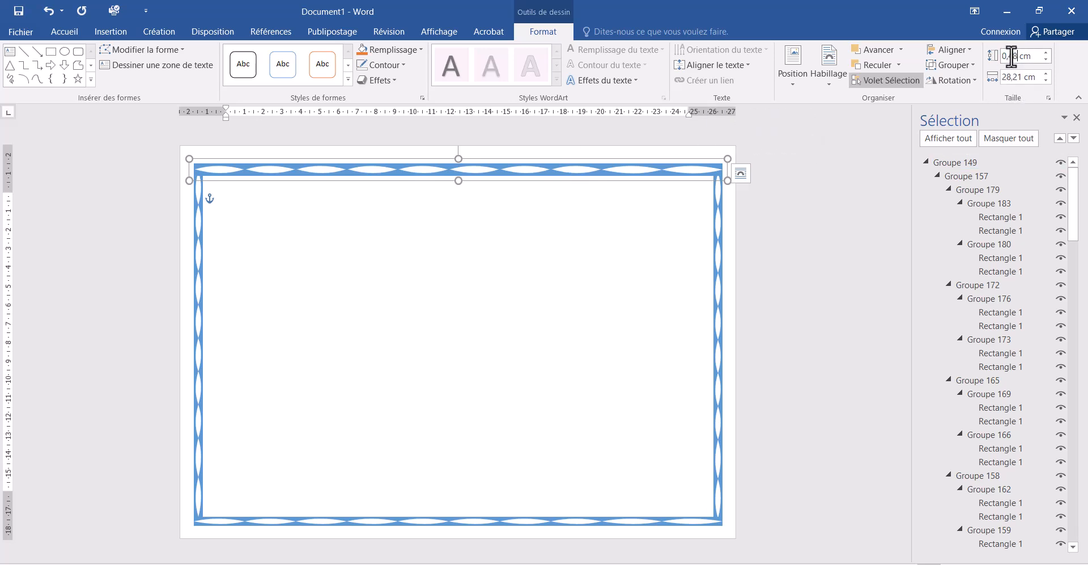
pyautogui.write('48')
pyautogui.press('Return')
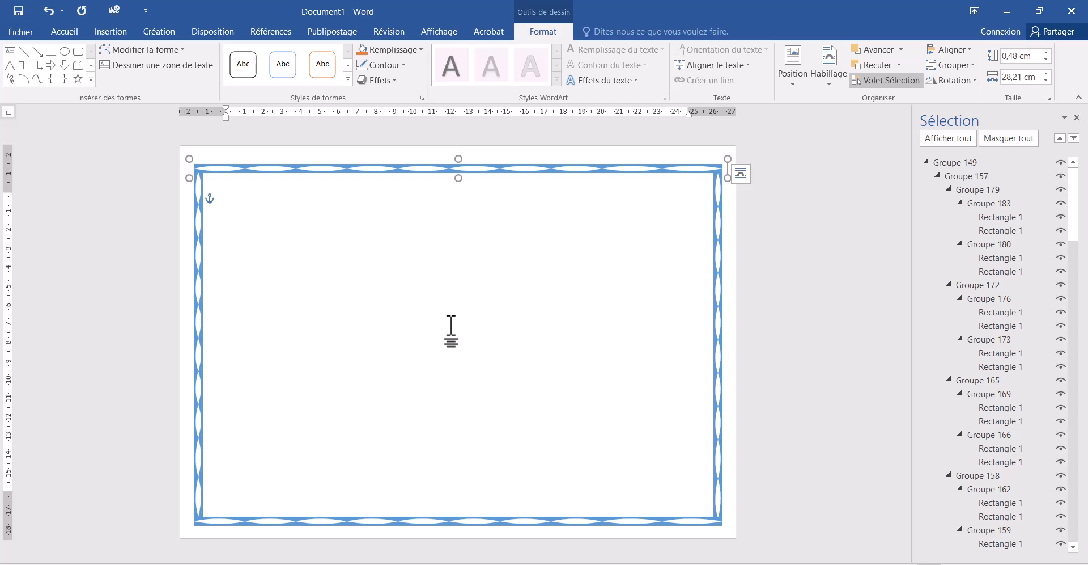
# Examine the frame's corners and border thickness in print preview, and leave the right border deselected.
pyautogui.hotkey('ctrl', 'p')
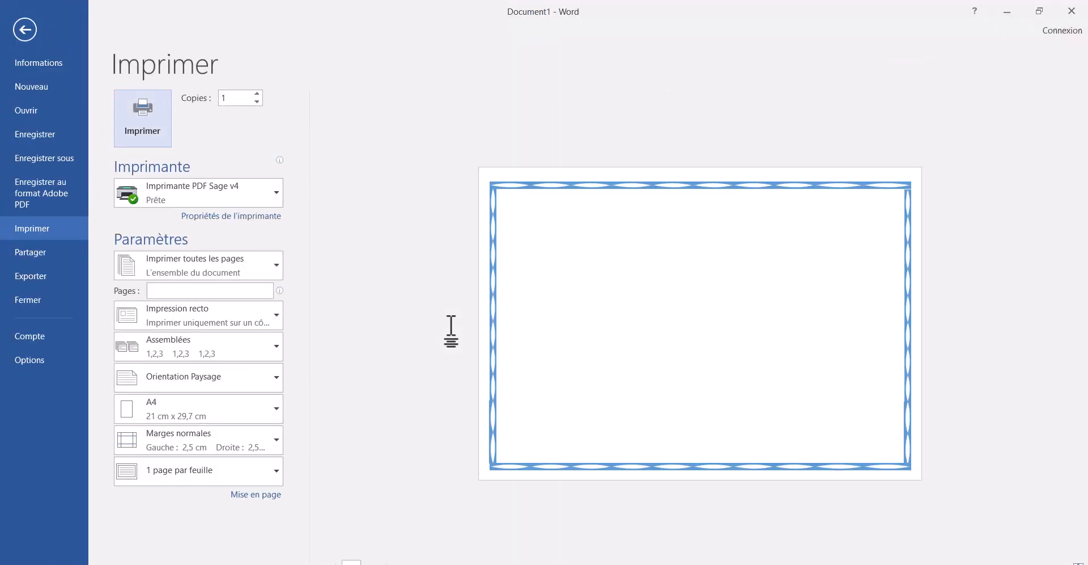
pyautogui.press('Escape')
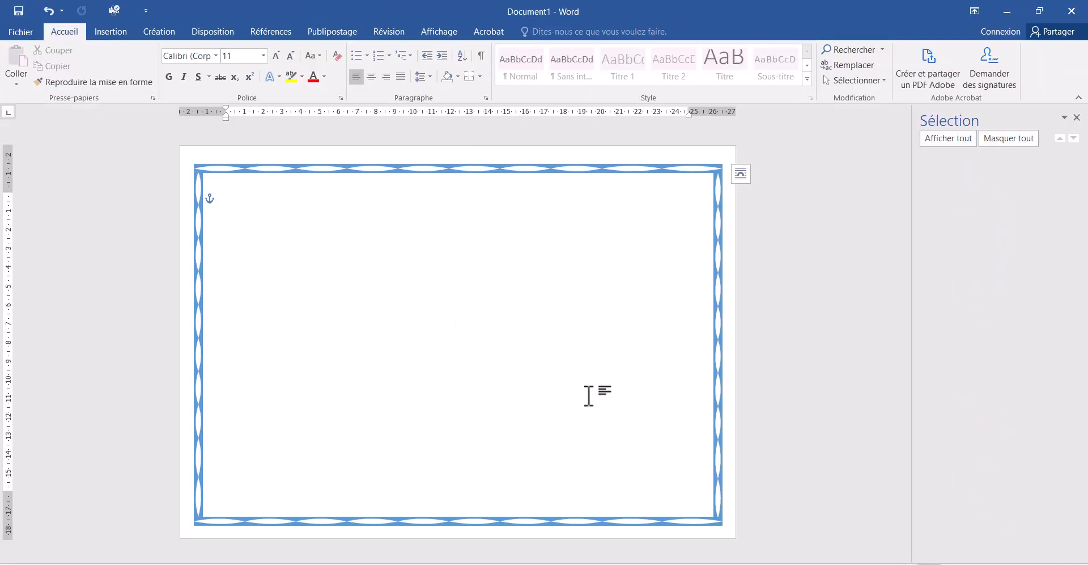
pyautogui.click(721, 347)
pyautogui.click(720, 348)
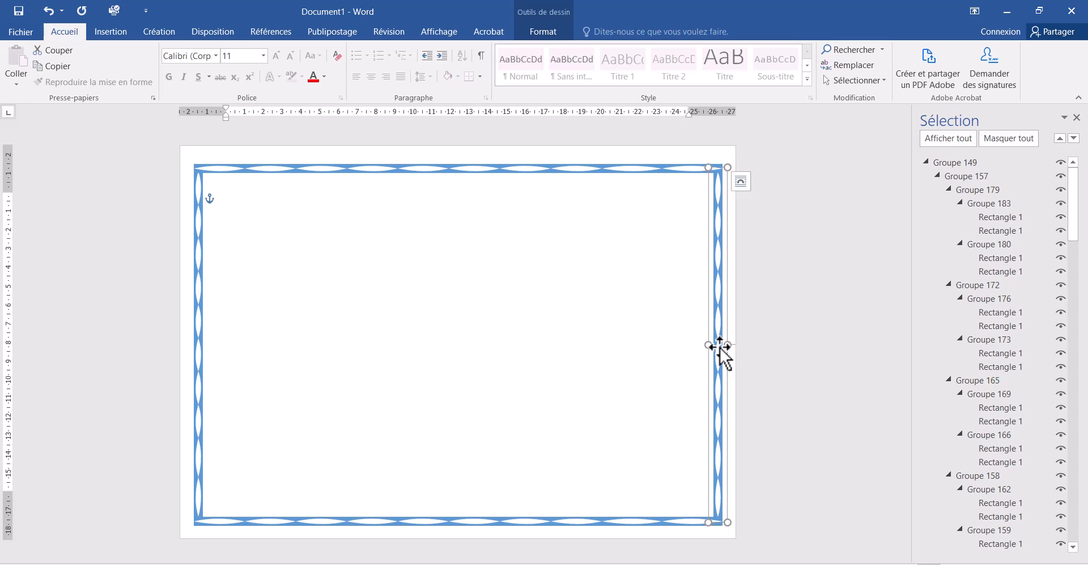
pyautogui.hotkey('ctrl', 'p')
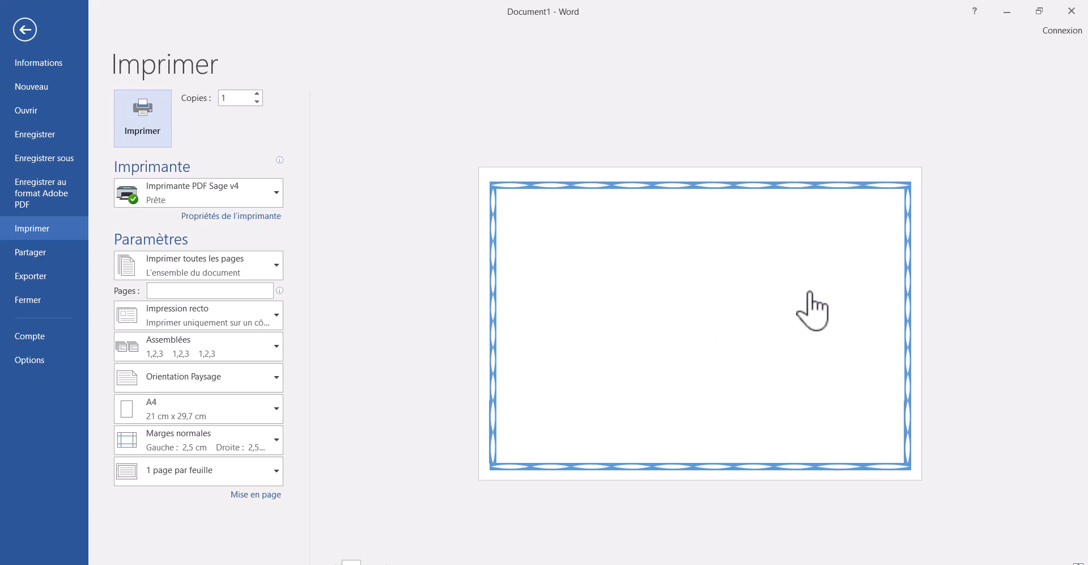
pyautogui.press('Escape')
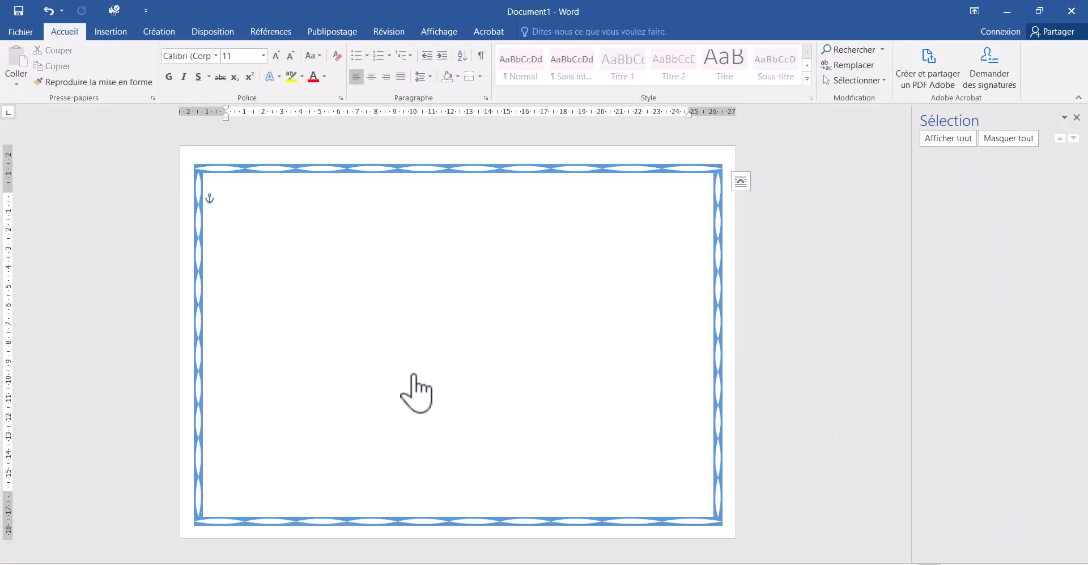
pyautogui.click(440, 266)
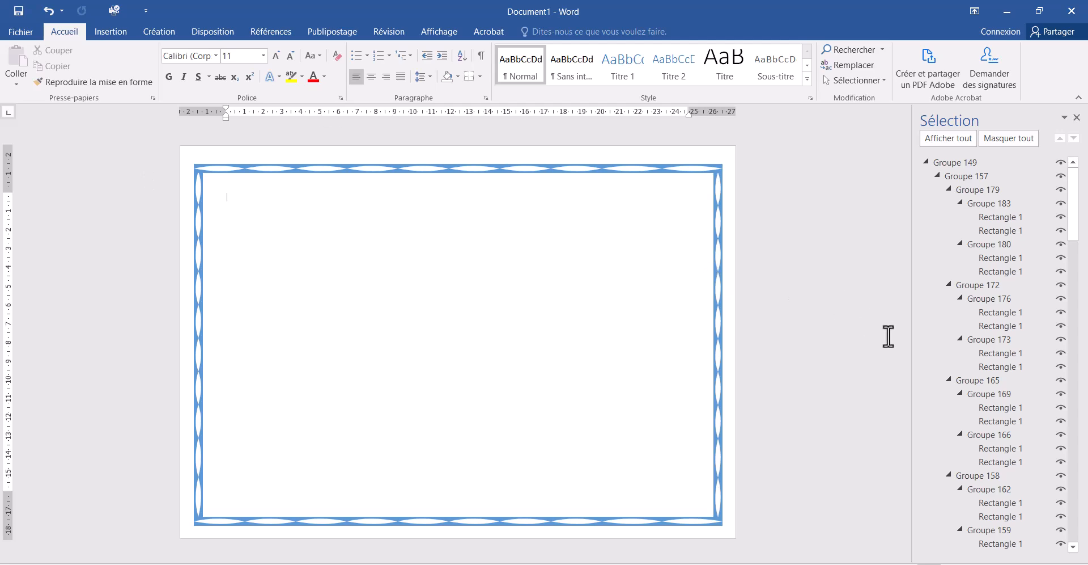
# Switch to Photos to examine the reference certificate image, and return to the Word document.
pyautogui.moveTo(808, 564)
pyautogui.click(761, 530)
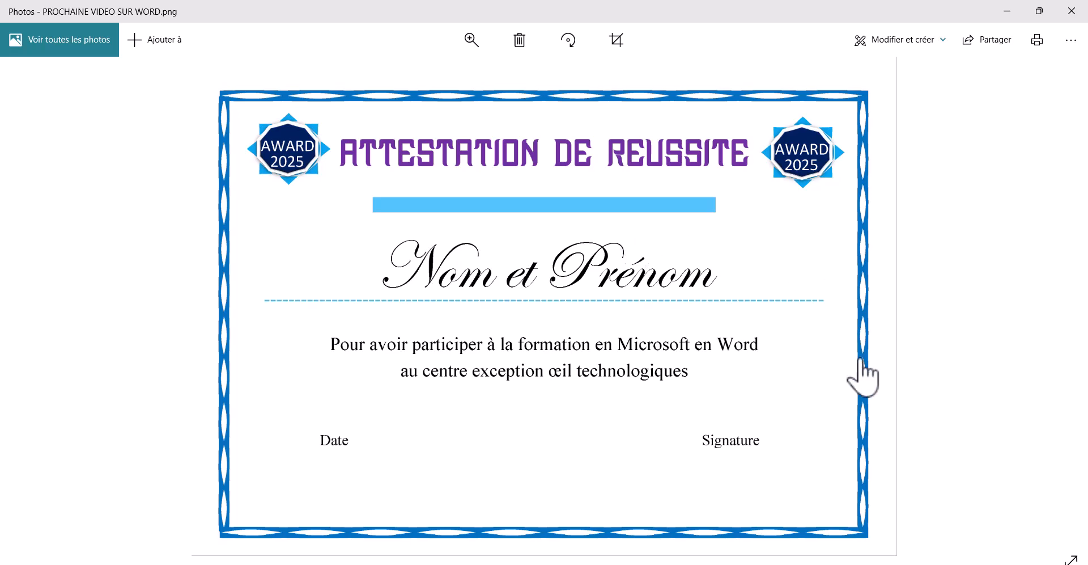
pyautogui.moveTo(760, 563)
pyautogui.click(756, 517)
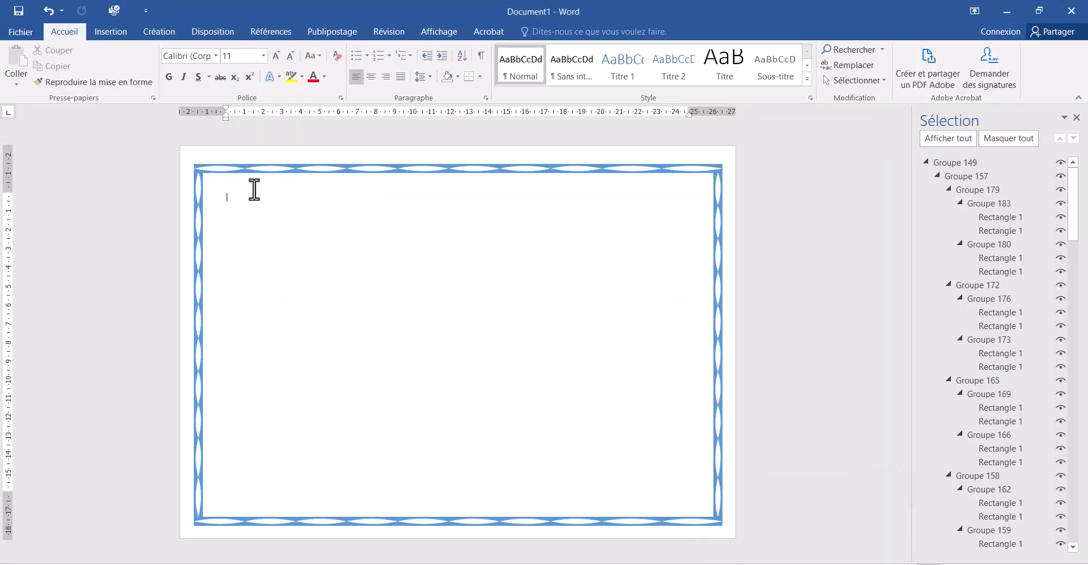
# Insert a text box about 17.51 cm by 2 cm near the page's upper edge, containing the title "ATTESTATION DE REUSSITE".
pyautogui.click(99, 33)
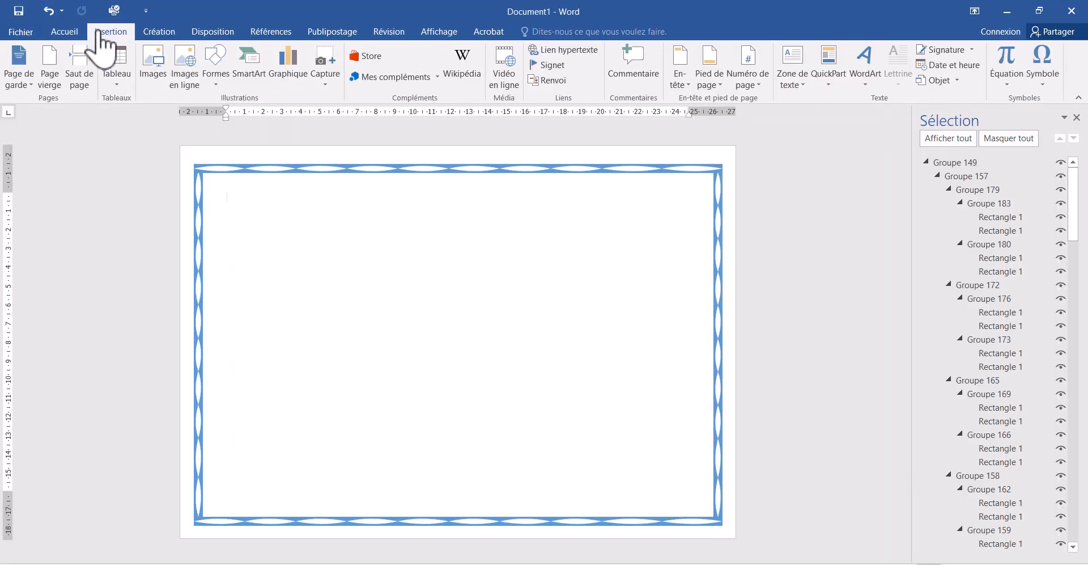
pyautogui.click(216, 68)
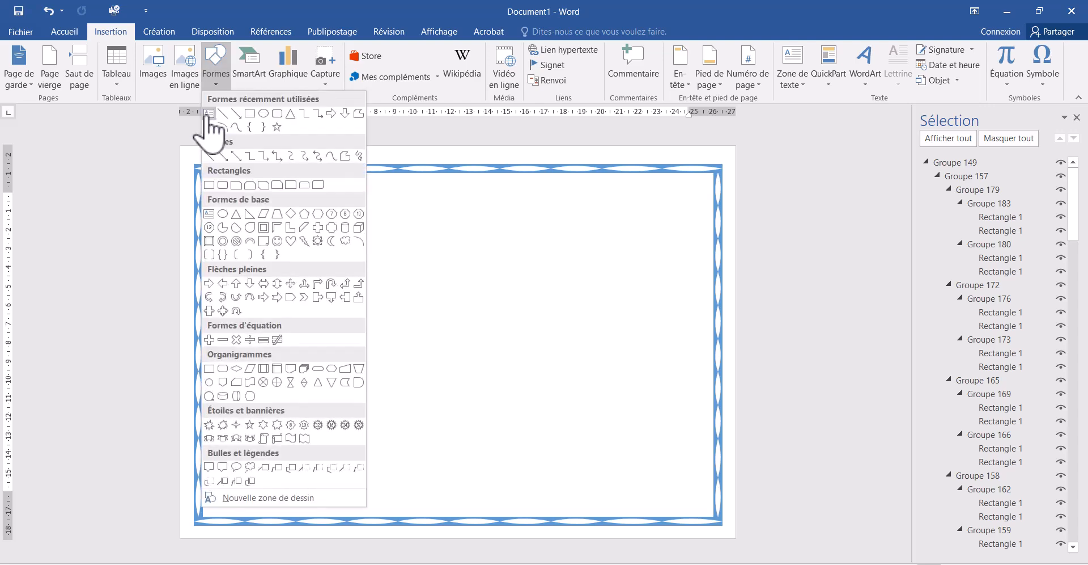
pyautogui.click(211, 151)
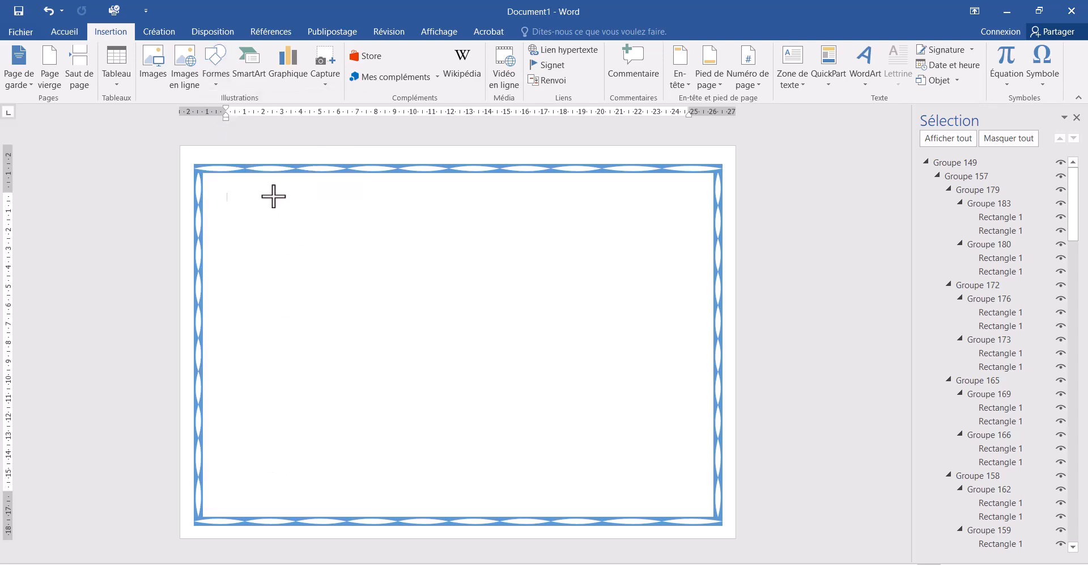
pyautogui.moveTo(273, 195); pyautogui.dragTo(603, 233)
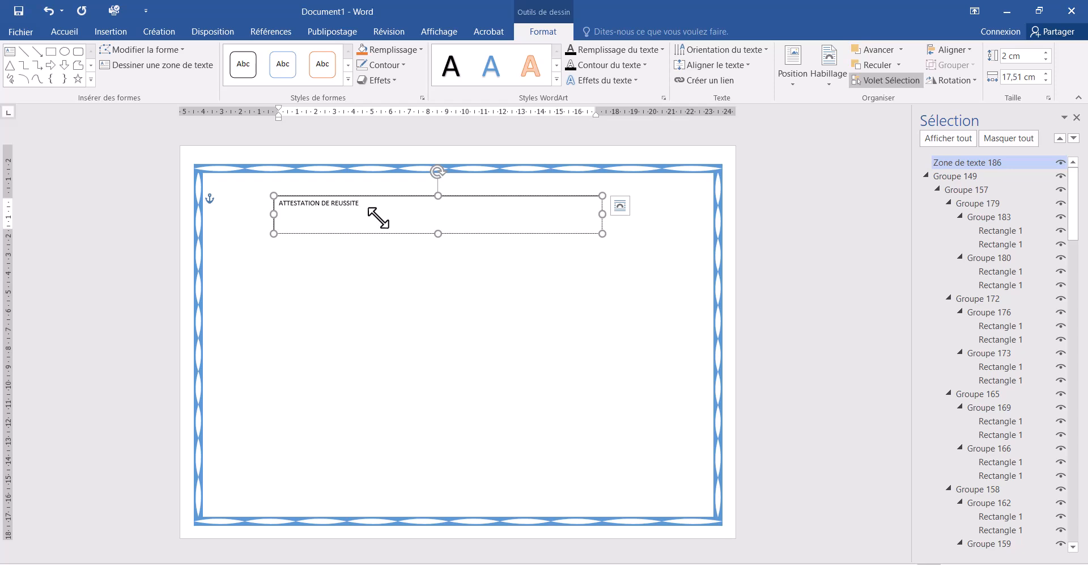
# Centre the title text in the Assyrian font, and shorten its text box to just below the line of text.
pyautogui.moveTo(376, 206); pyautogui.dragTo(236, 211)
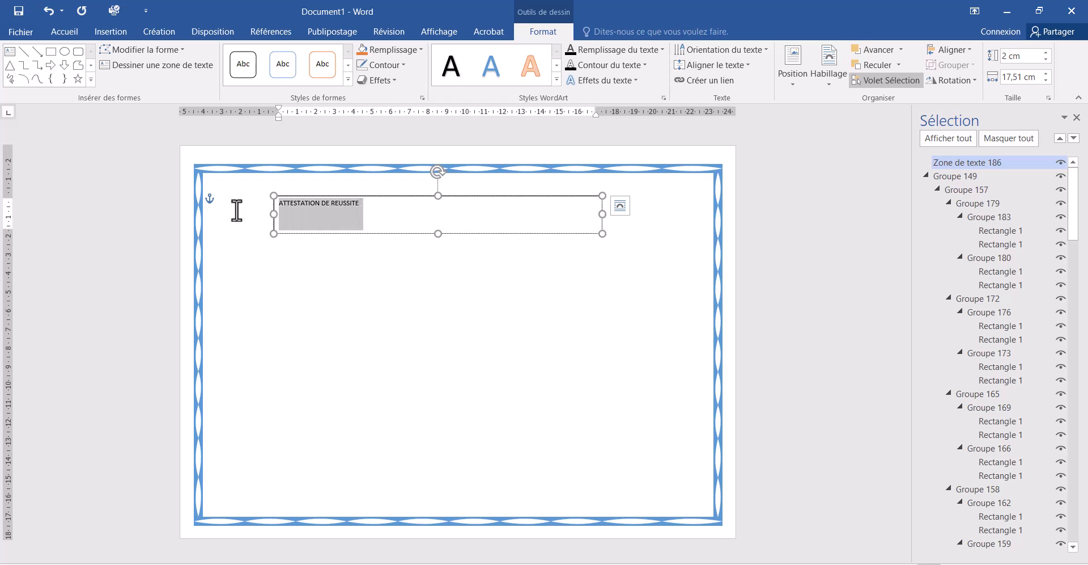
pyautogui.click(57, 32)
pyautogui.click(371, 77)
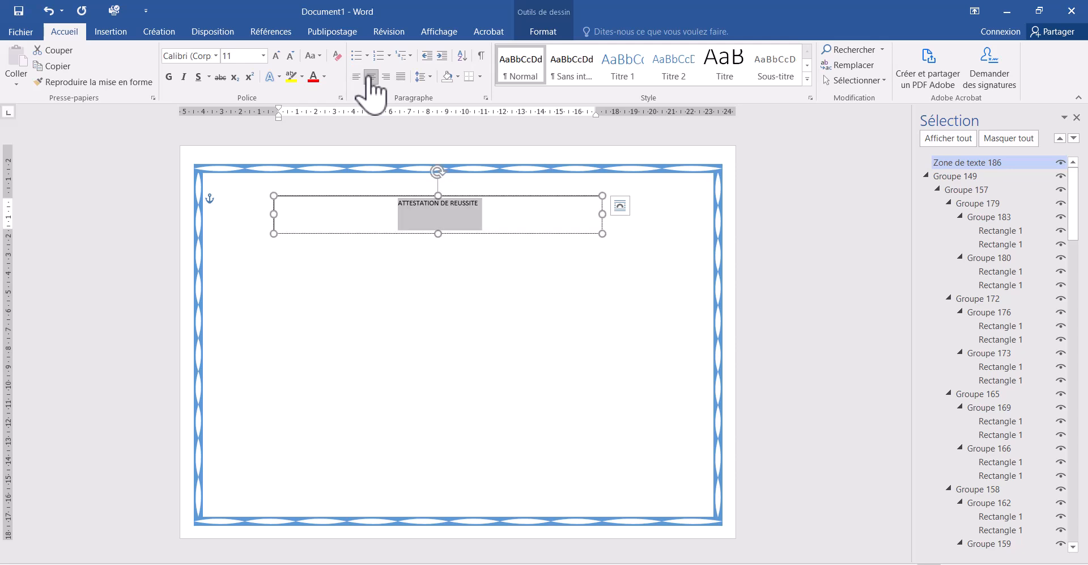
pyautogui.click(216, 55)
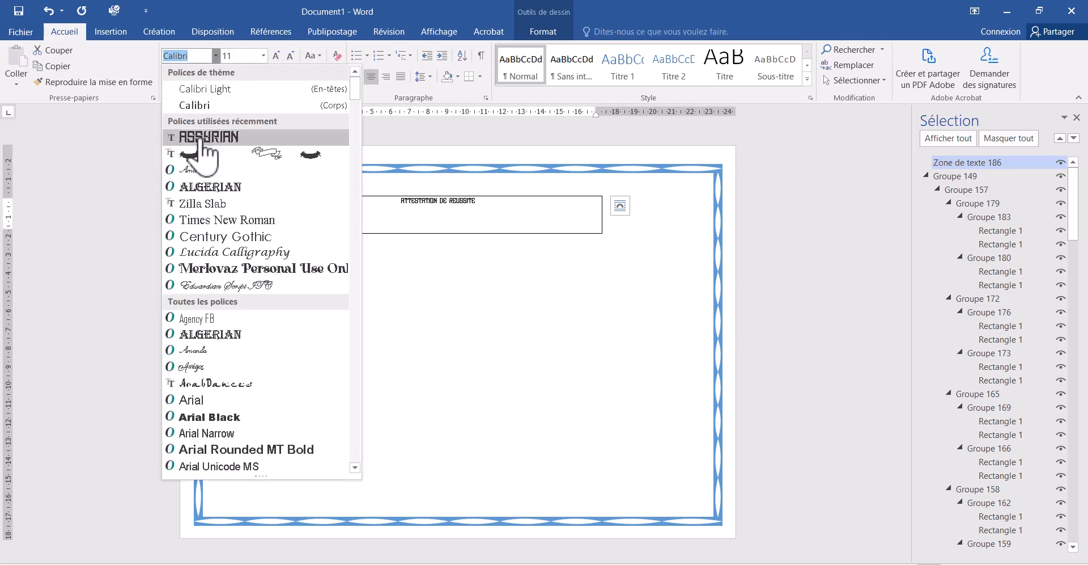
pyautogui.click(199, 137)
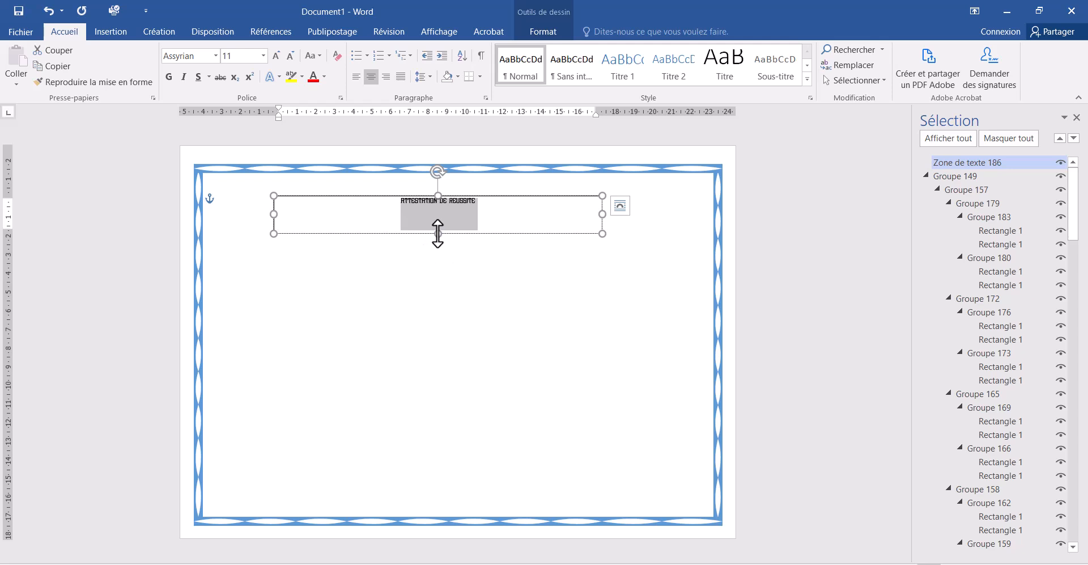
pyautogui.moveTo(438, 233); pyautogui.dragTo(437, 216)
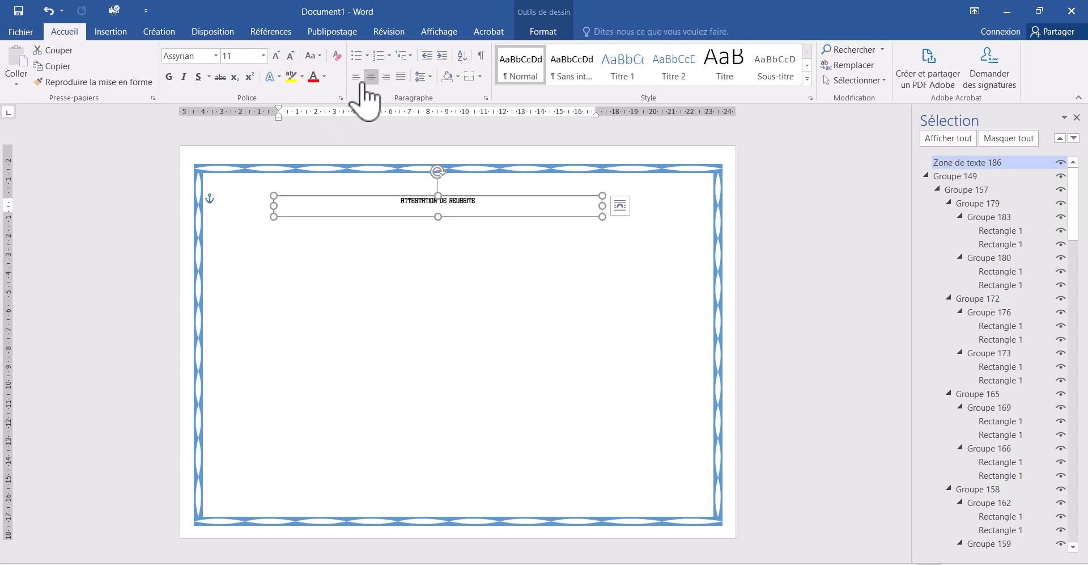
# Remove the outline and the fill from the title's text box.
pyautogui.click(539, 32)
pyautogui.click(395, 65)
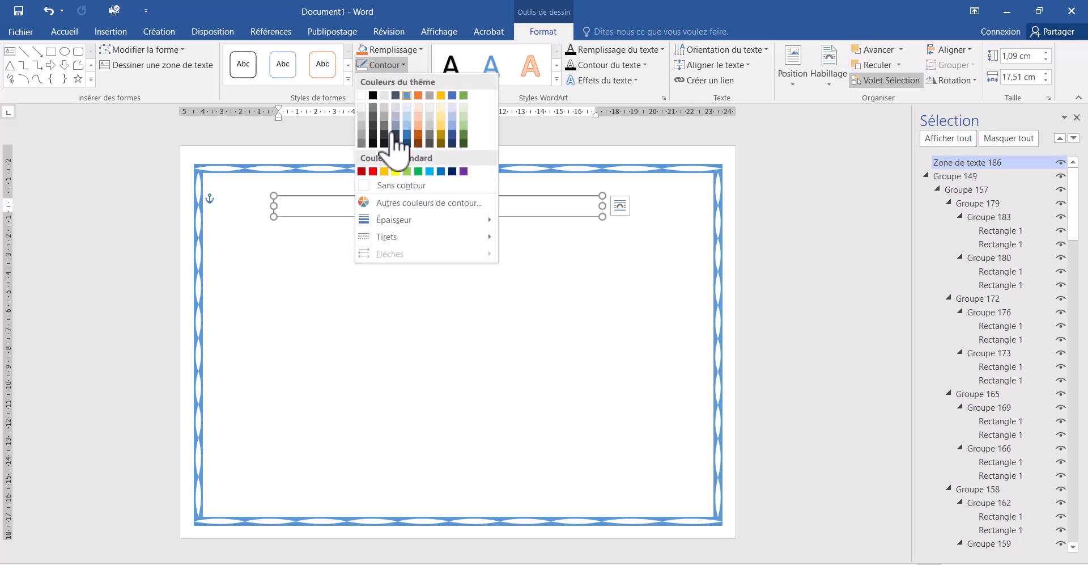
pyautogui.click(386, 186)
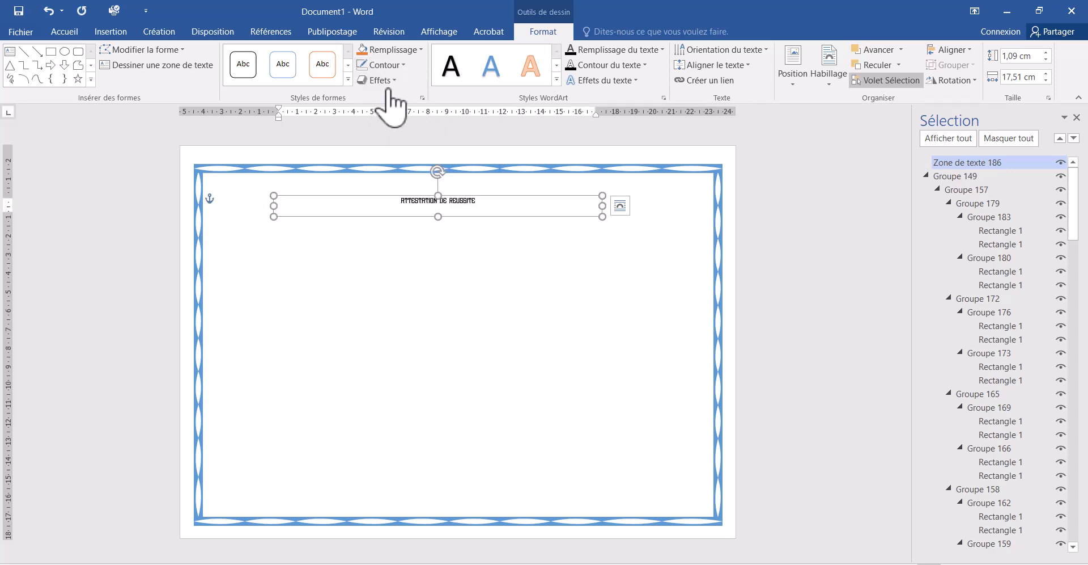
pyautogui.click(419, 49)
pyautogui.click(420, 173)
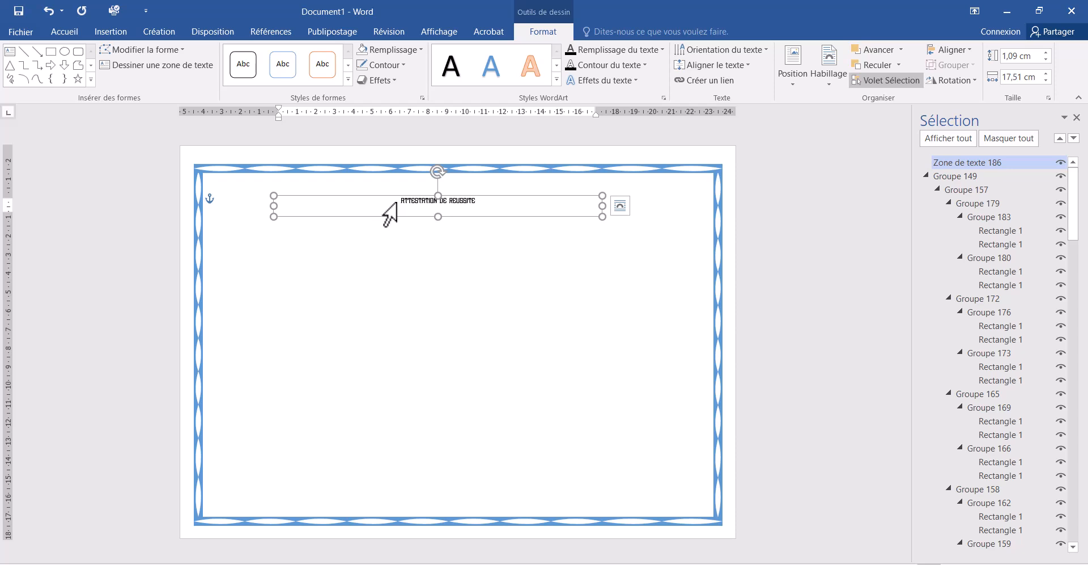
# Enlarge the "ATTESTATION DE REUSSITE" title text to 22 pt.
pyautogui.moveTo(399, 205); pyautogui.dragTo(554, 200)
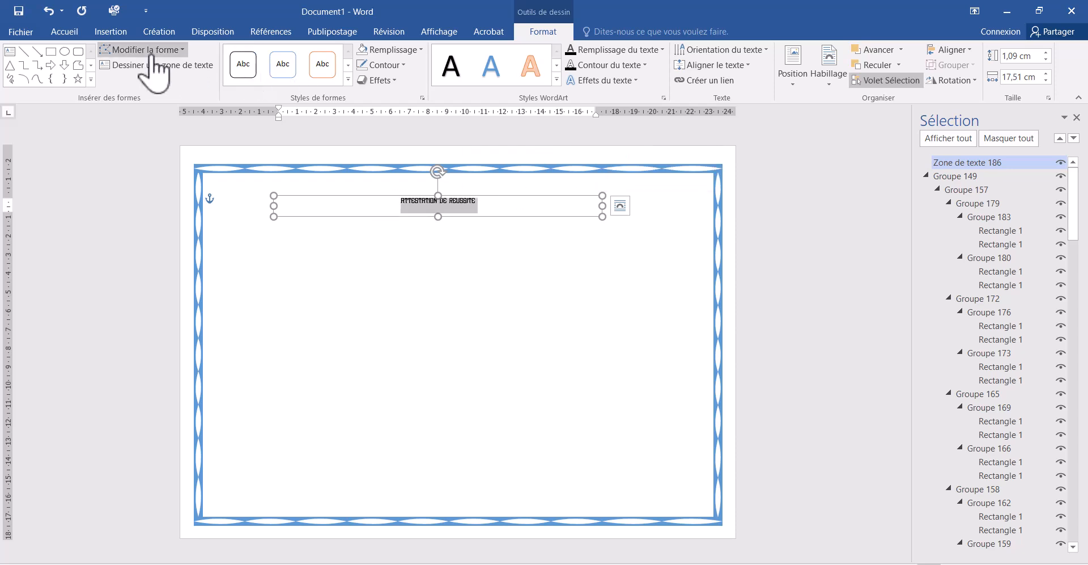
pyautogui.click(64, 32)
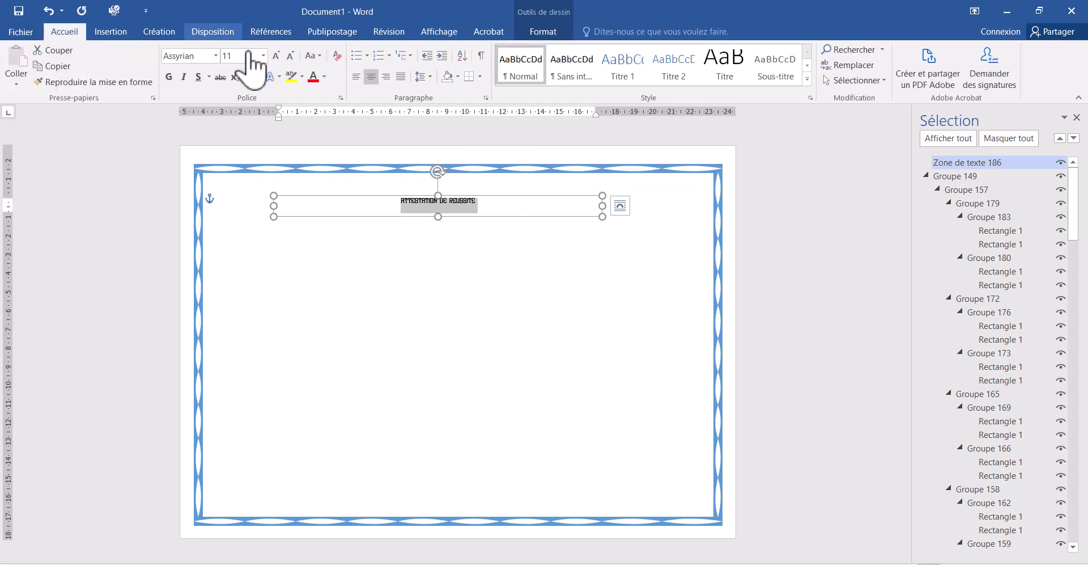
pyautogui.click(276, 55)
pyautogui.click(277, 56)
pyautogui.click(276, 56)
pyautogui.click(276, 56)
pyautogui.click(276, 55)
pyautogui.click(276, 55)
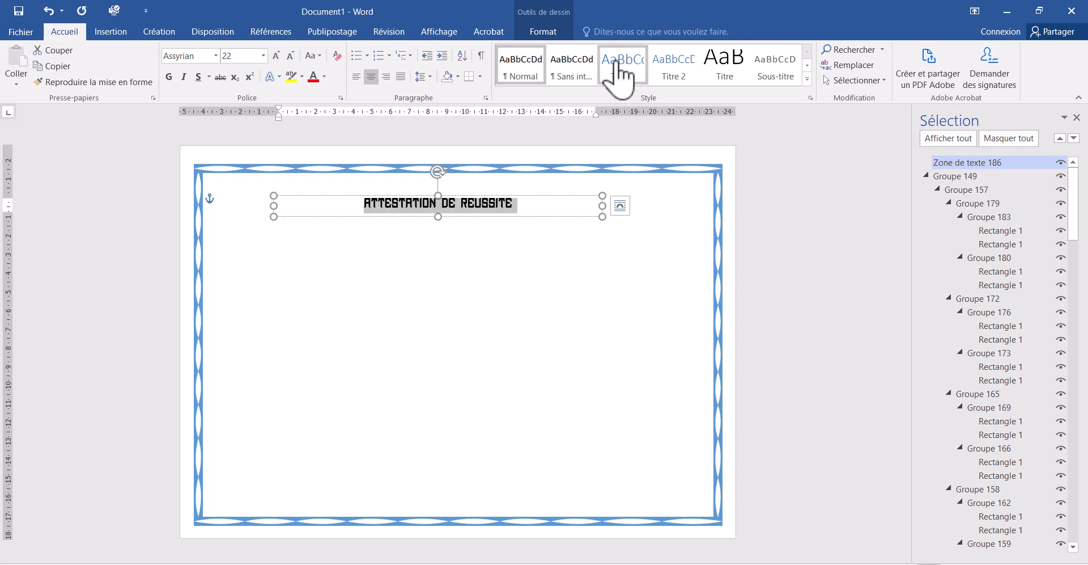
# Check the title's look in the reference image in Photos, and give the title the solid blue WordArt style with a hard offset shadow.
pyautogui.click(539, 32)
pyautogui.click(486, 65)
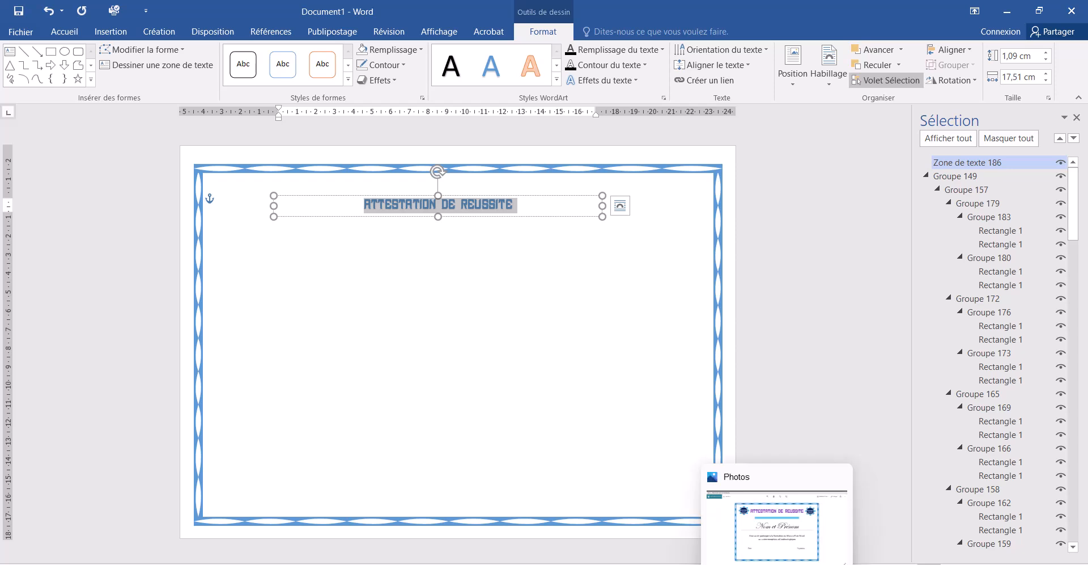
pyautogui.click(760, 535)
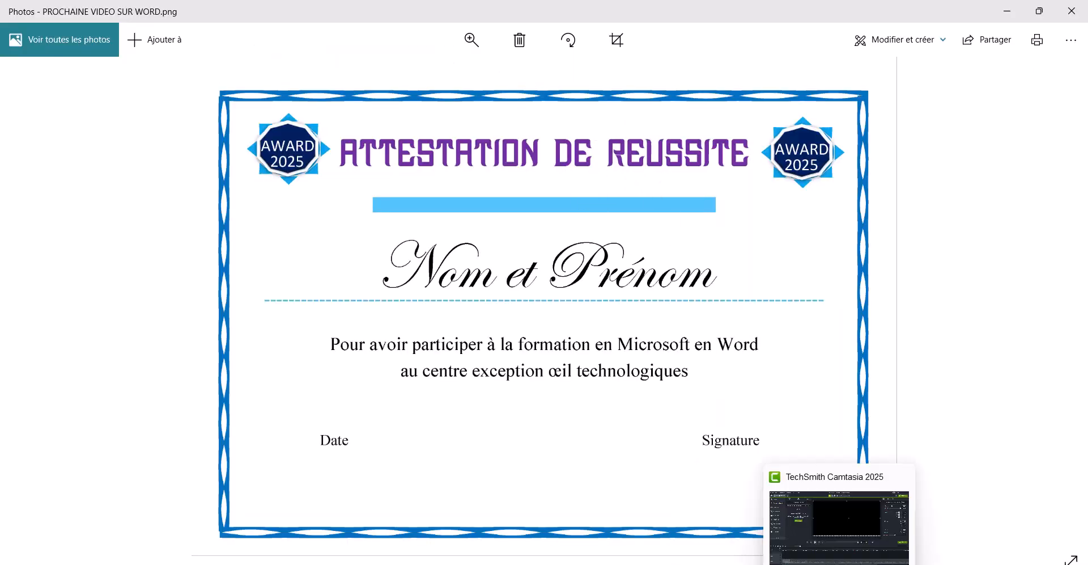
pyautogui.click(772, 518)
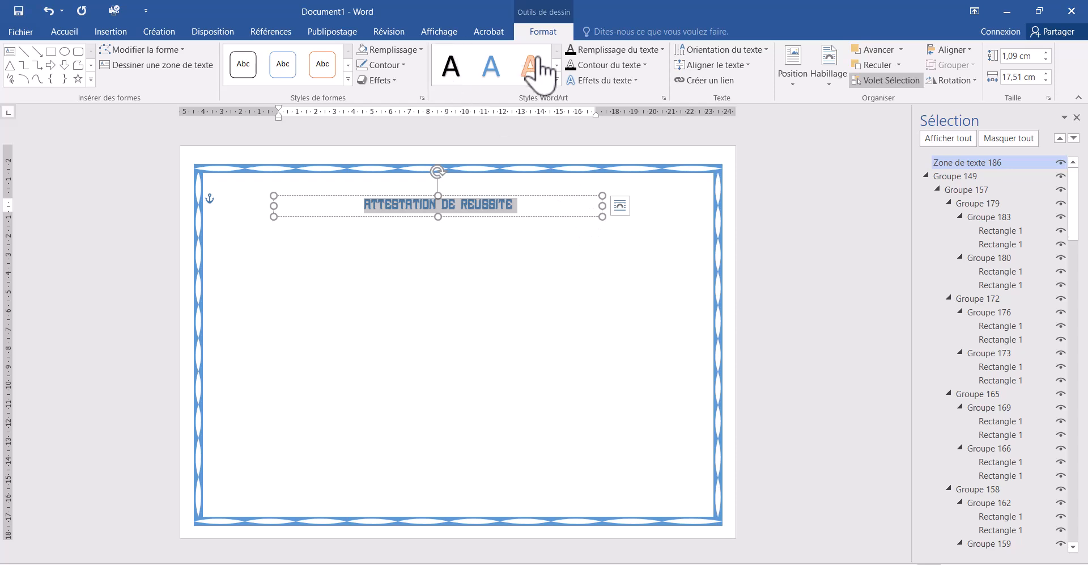
pyautogui.click(556, 80)
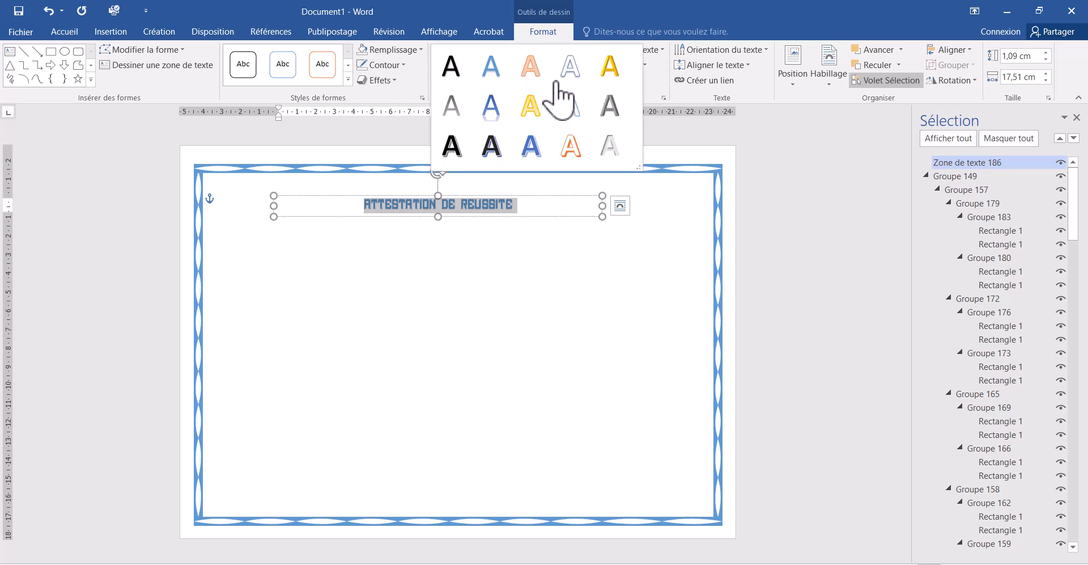
pyautogui.click(528, 144)
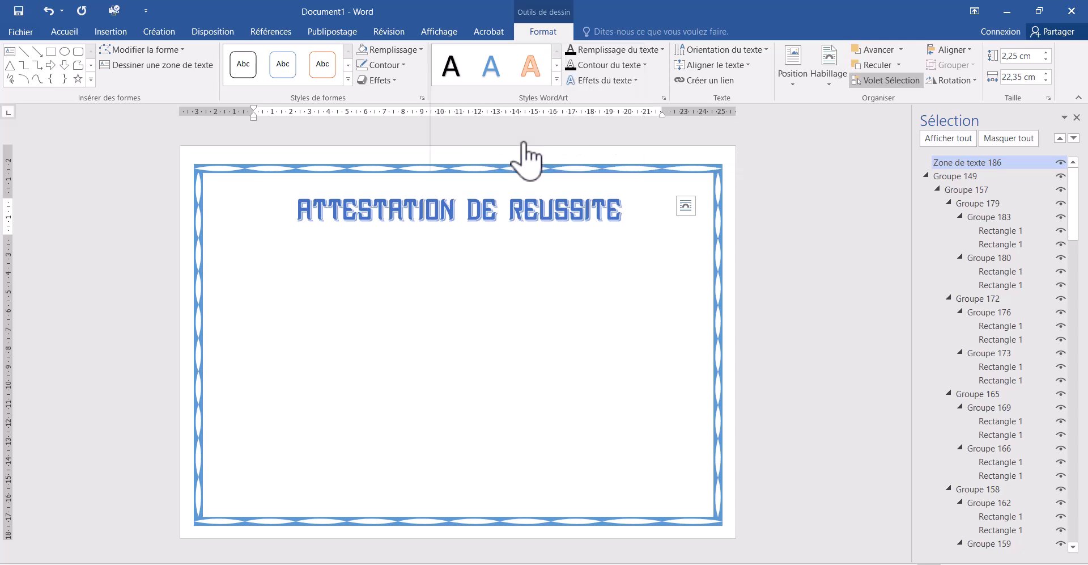
pyautogui.click(471, 312)
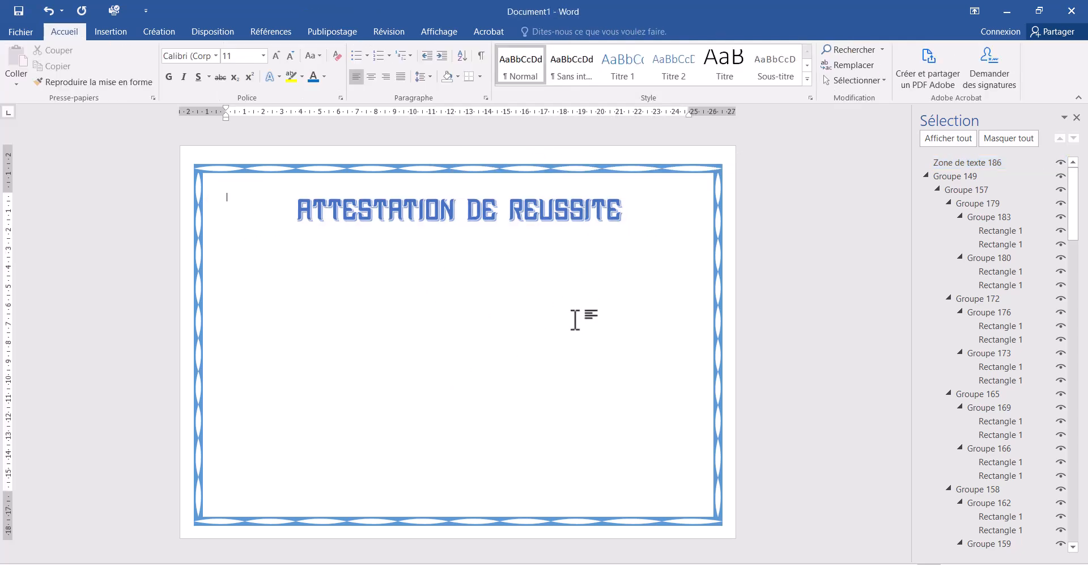
# Switch to Photos to examine the award badges in the reference certificate, and return to the Word document.
pyautogui.moveTo(777, 564)
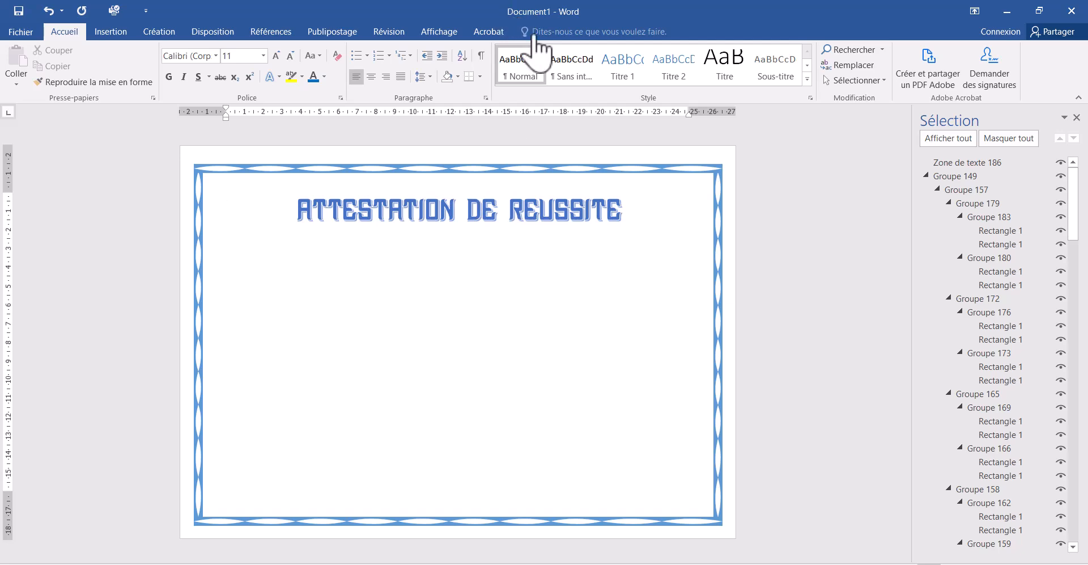
pyautogui.click(108, 32)
pyautogui.click(214, 85)
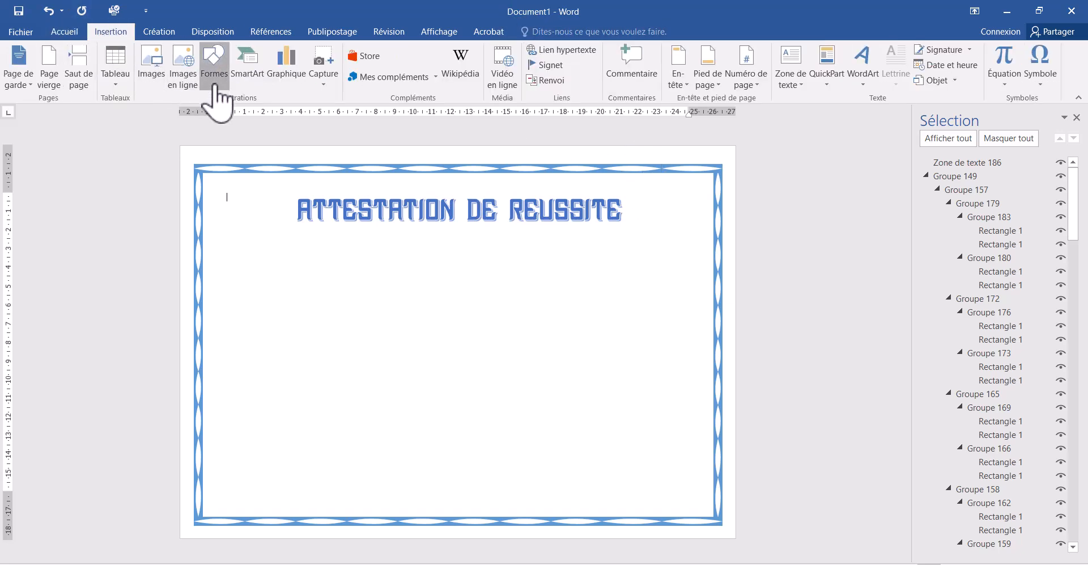
pyautogui.click(746, 517)
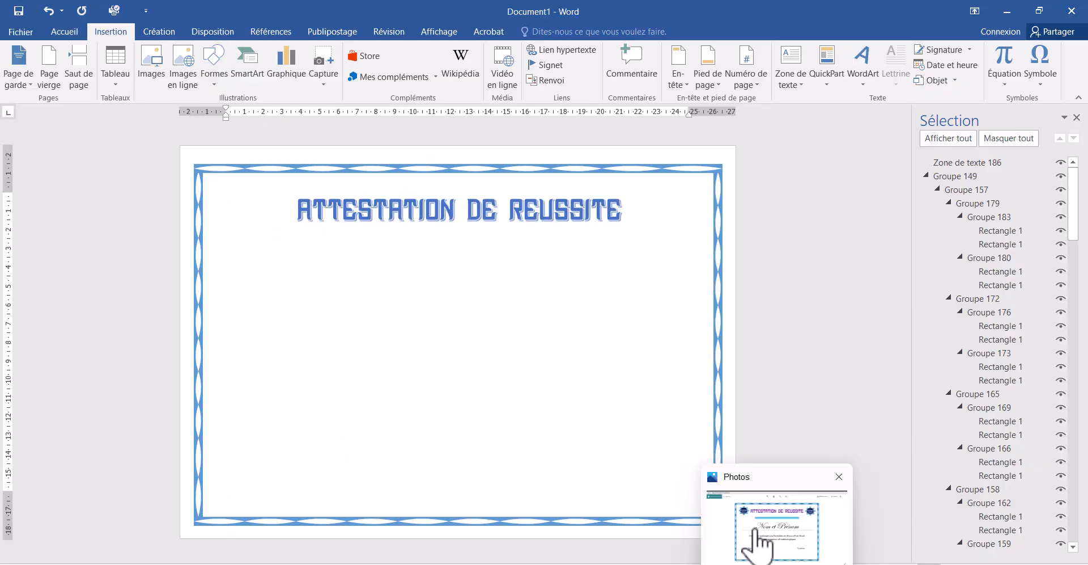
pyautogui.click(755, 526)
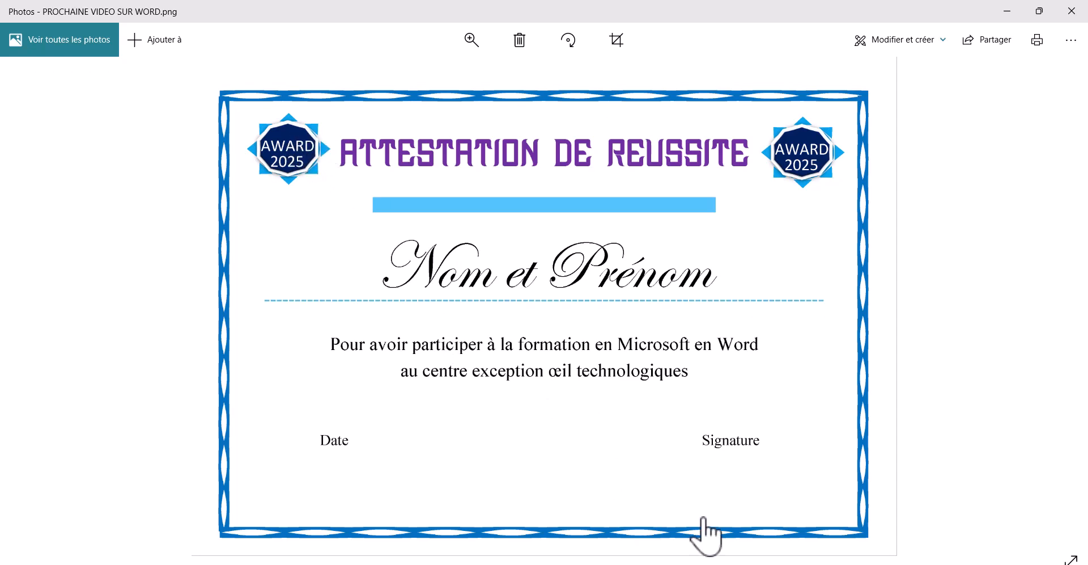
pyautogui.moveTo(838, 564)
pyautogui.click(758, 514)
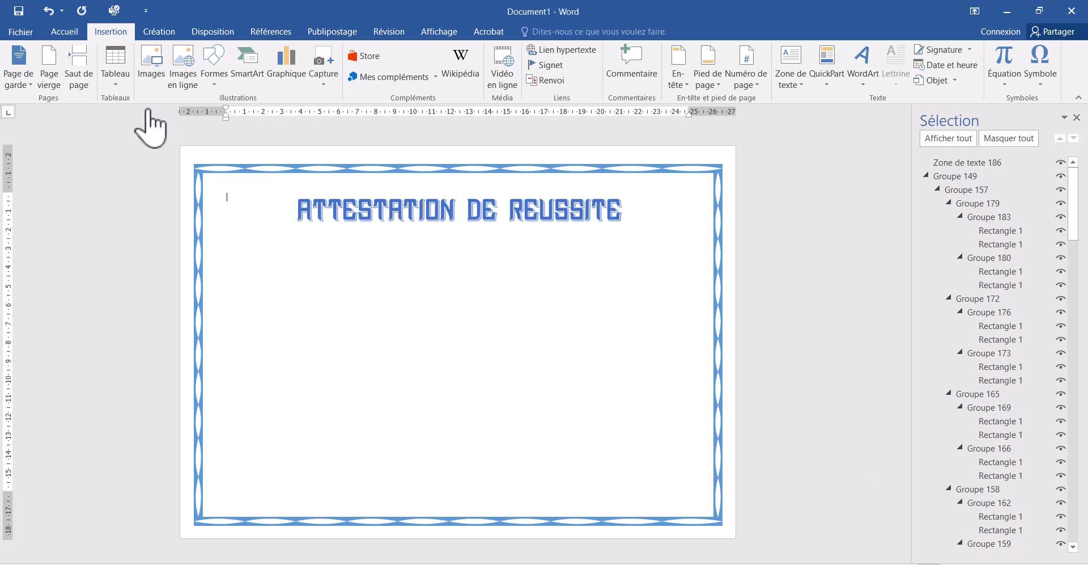
# Draw a sun shape about 3.96 cm by 3.33 cm below the title, and enlarge its central disc until it nearly meets the rays.
pyautogui.click(214, 71)
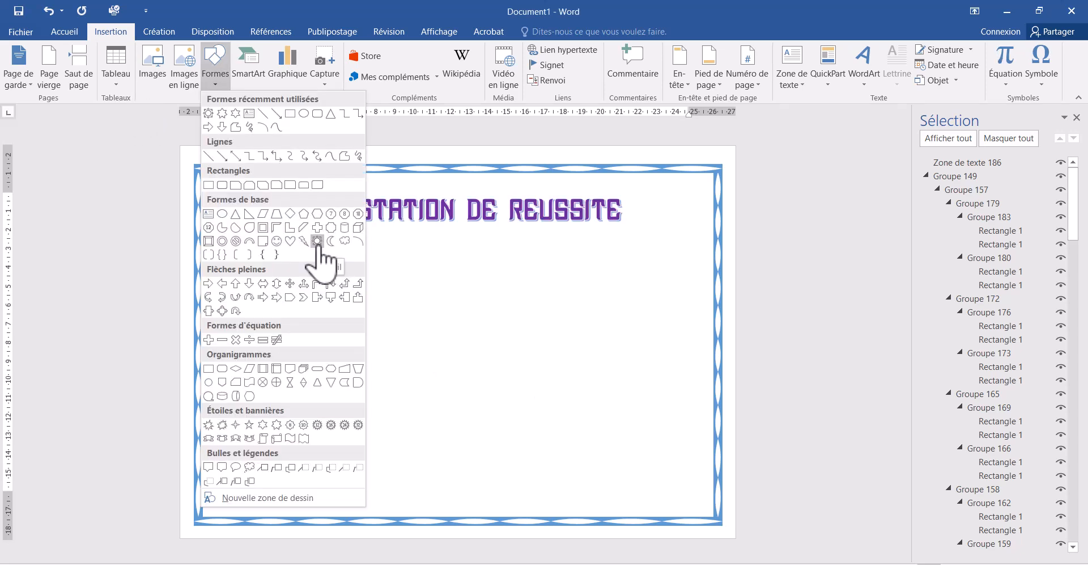
pyautogui.click(318, 243)
pyautogui.moveTo(374, 320); pyautogui.dragTo(448, 383)
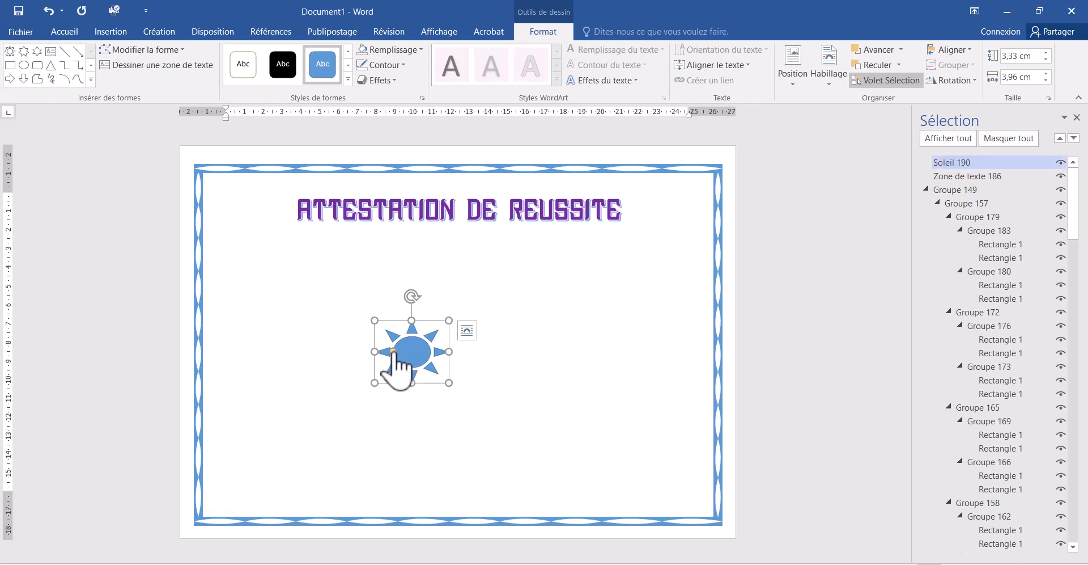
pyautogui.click(393, 352)
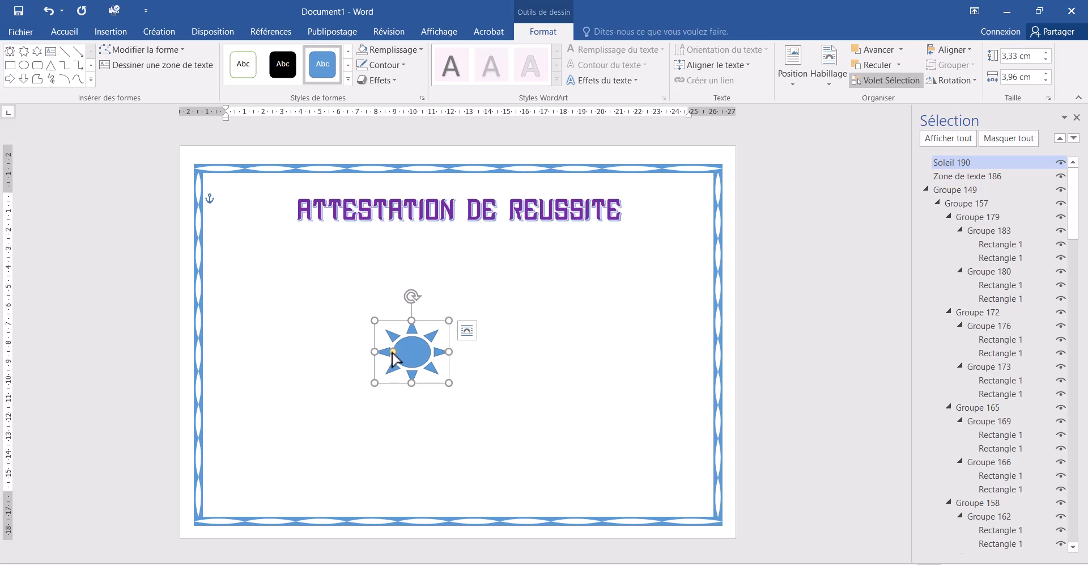
pyautogui.moveTo(391, 351); pyautogui.dragTo(384, 351)
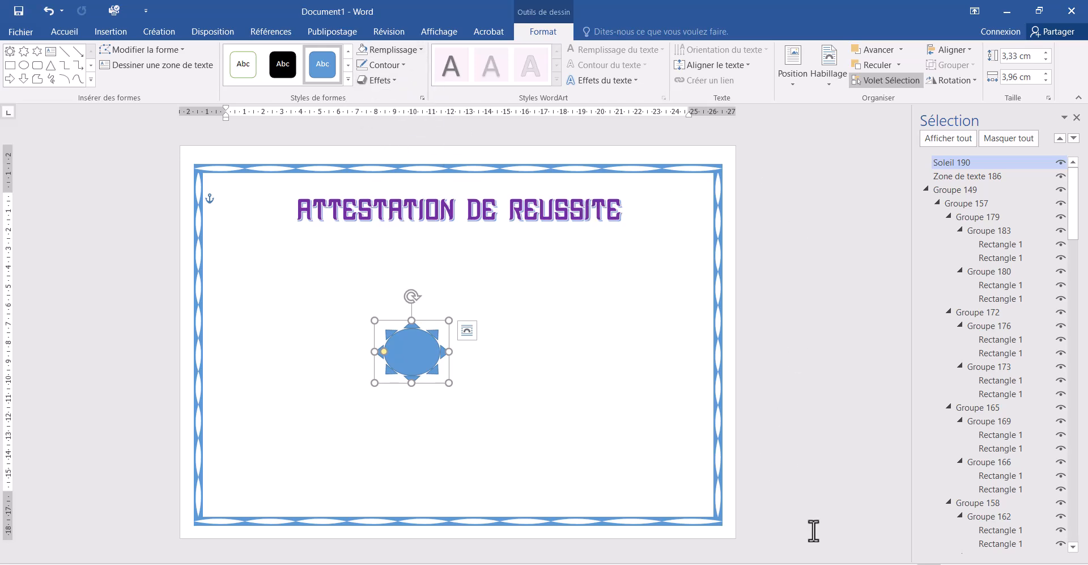
# Remove the outline from the sun shape.
pyautogui.moveTo(846, 526)
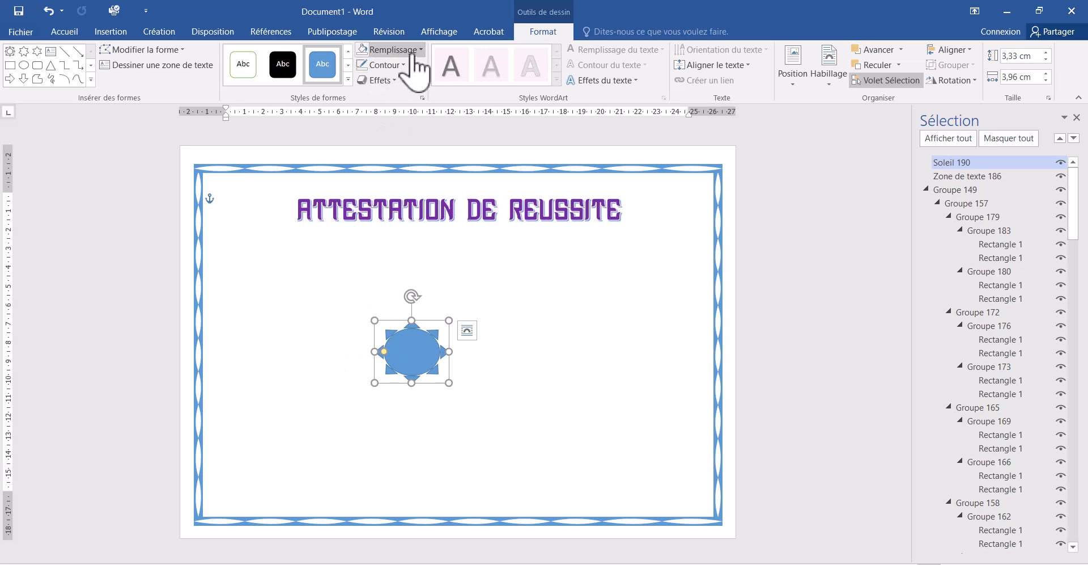
pyautogui.click(413, 69)
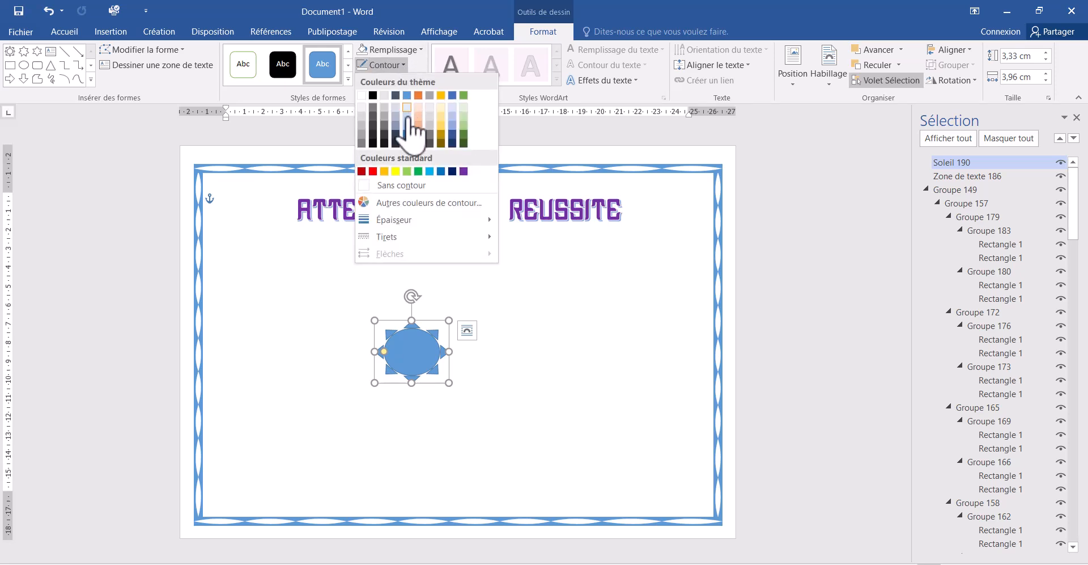
pyautogui.click(421, 187)
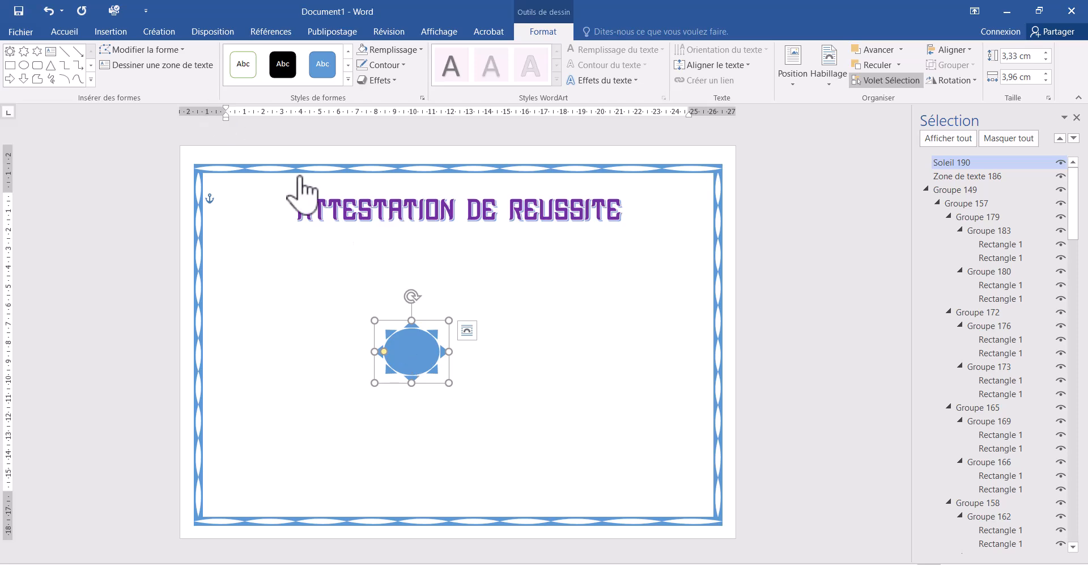
# Draw an eight-point star about 2.66 cm by 2.36 cm over the sun's central disc, and leave it deselected.
pyautogui.click(111, 34)
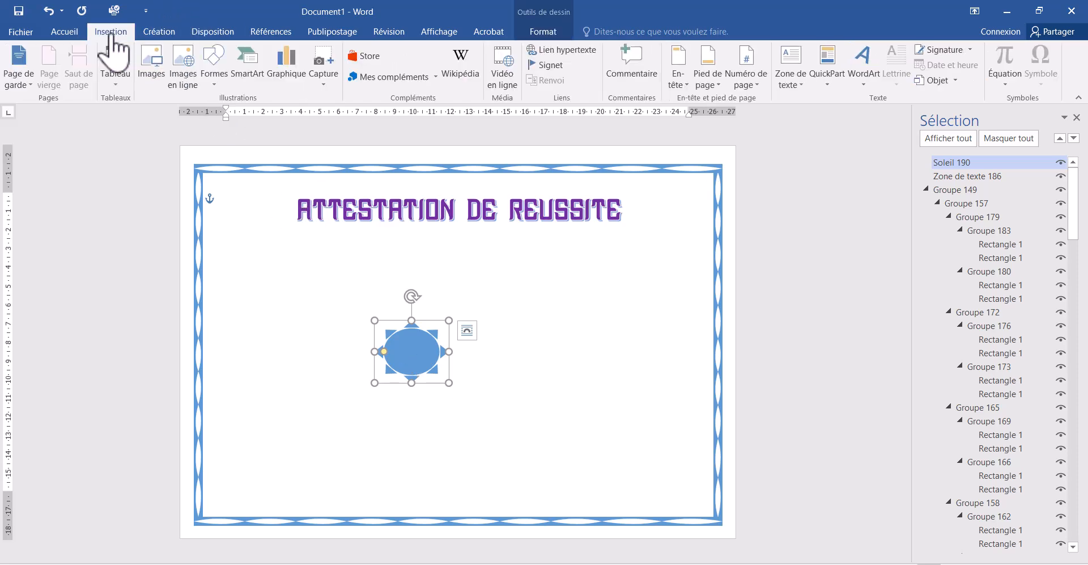
pyautogui.click(216, 82)
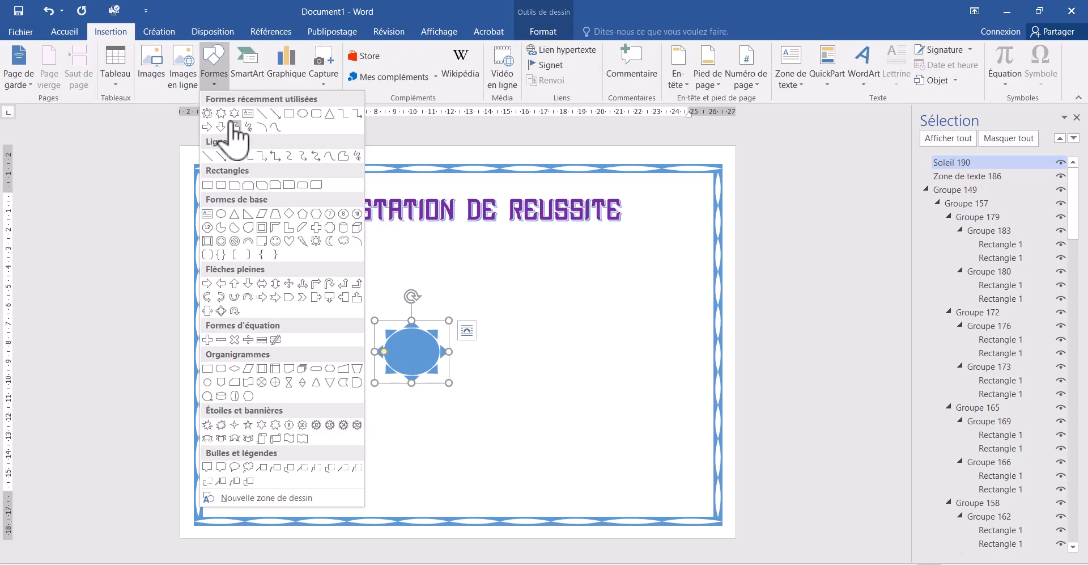
pyautogui.click(289, 424)
pyautogui.moveTo(392, 422); pyautogui.dragTo(385, 331)
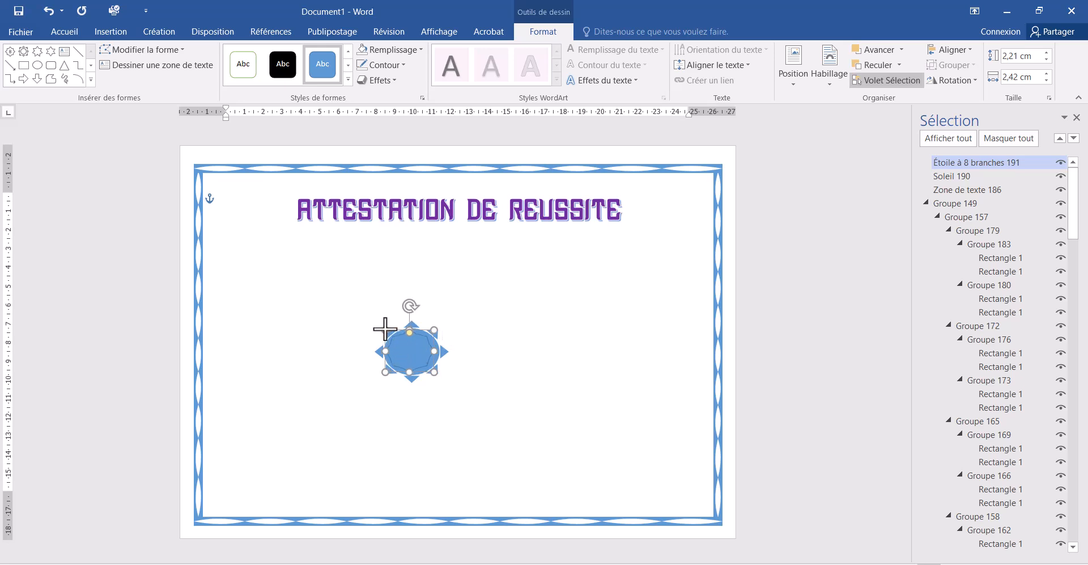
pyautogui.moveTo(385, 328); pyautogui.dragTo(384, 327)
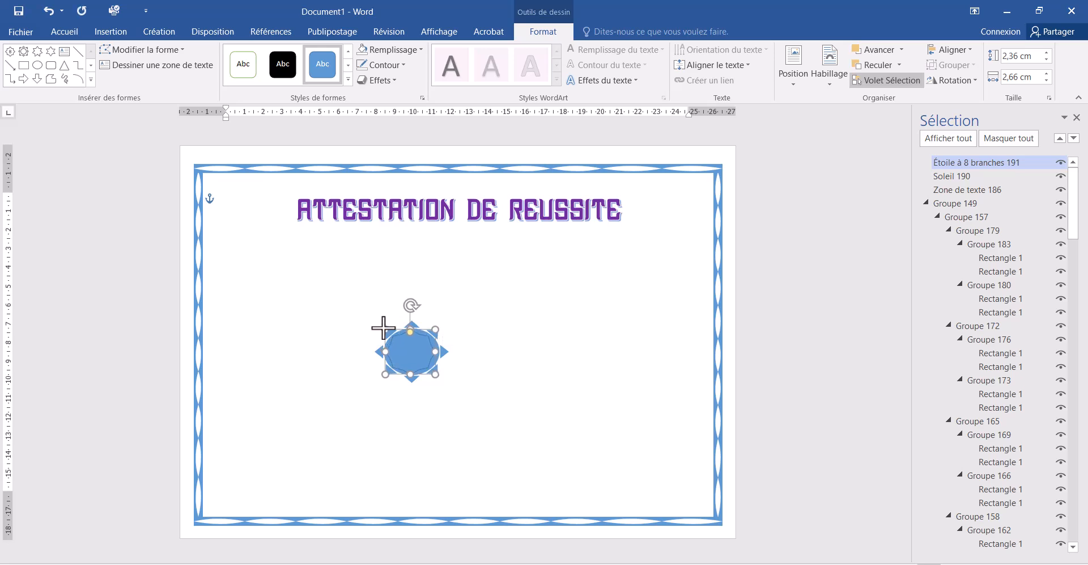
pyautogui.click(474, 408)
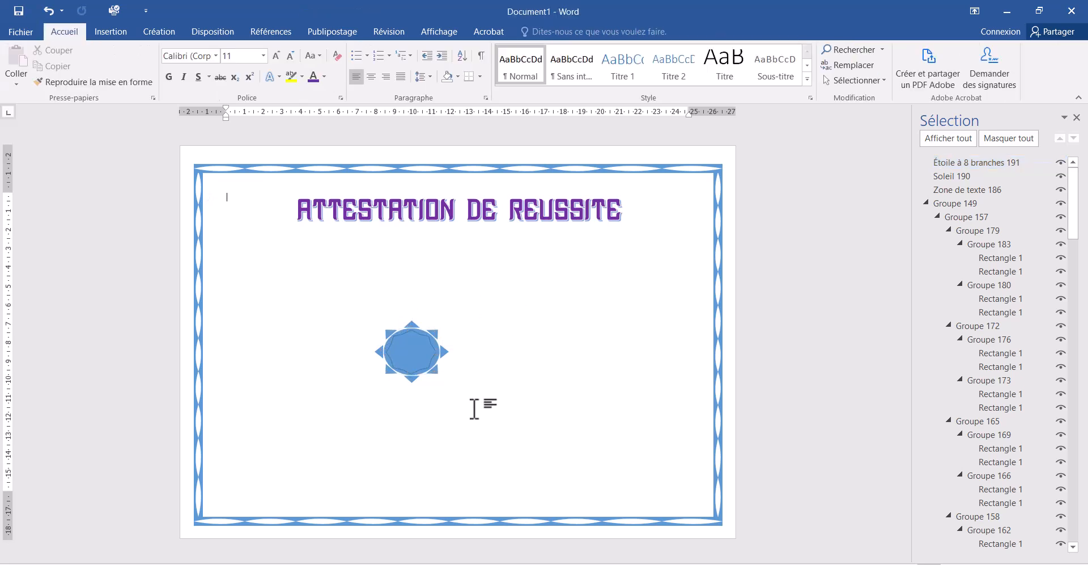
pyautogui.click(411, 351)
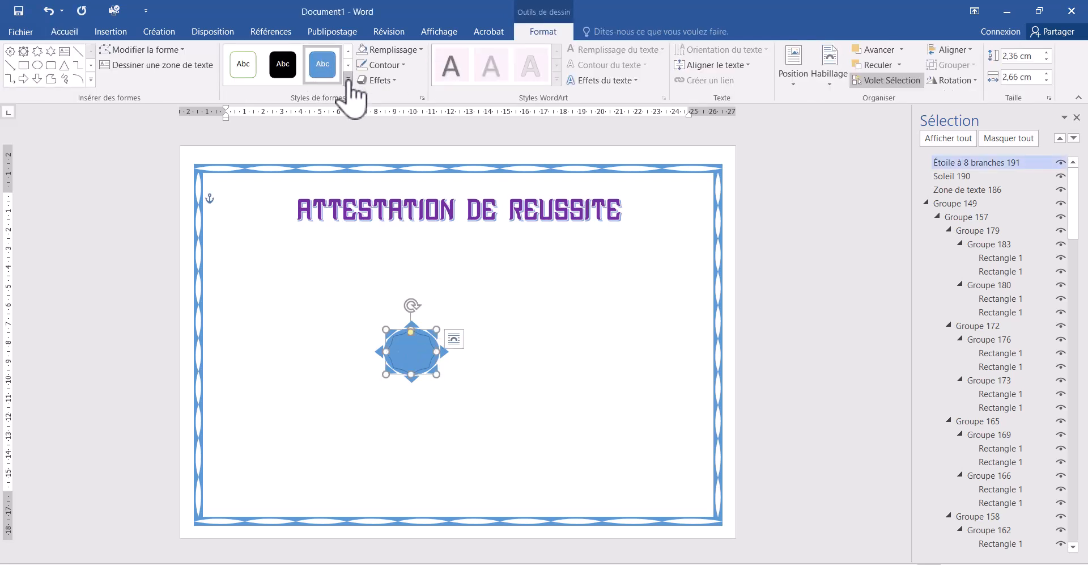
pyautogui.click(348, 80)
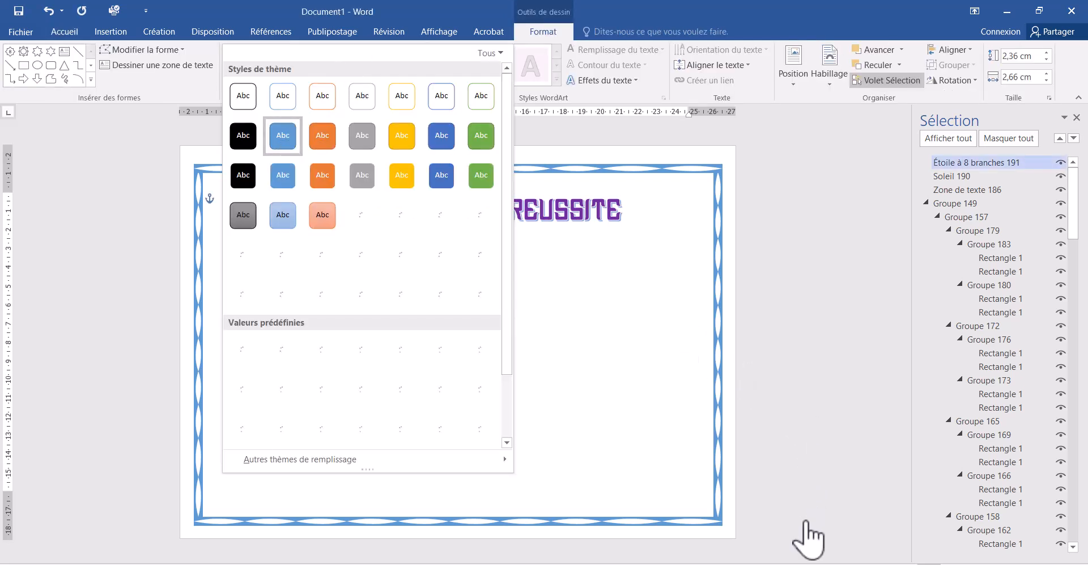
pyautogui.click(767, 530)
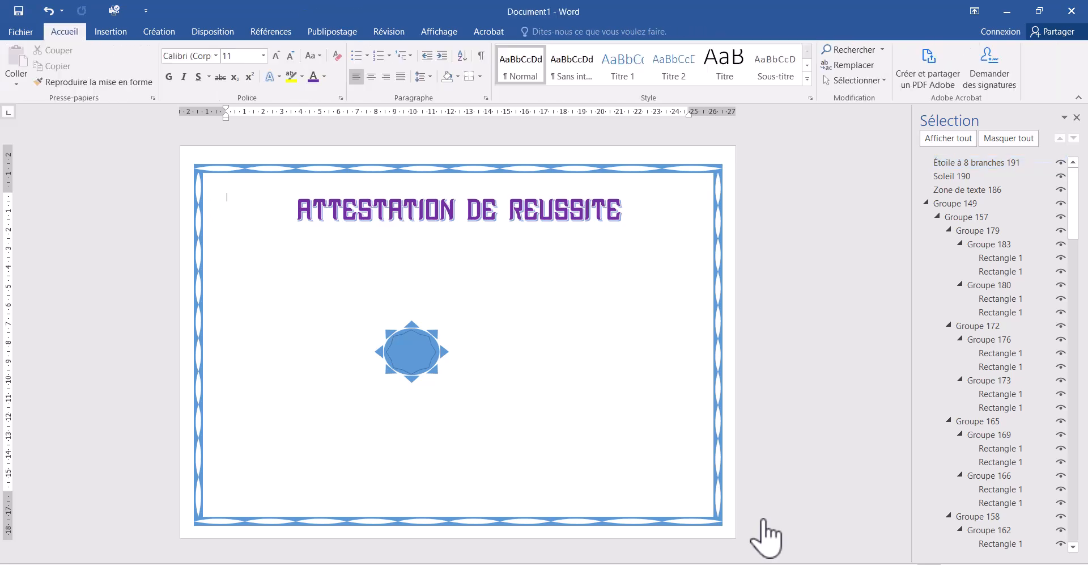
# Give the eight-point star on the sun's disc a 2¼ pt outline.
pyautogui.click(411, 351)
pyautogui.click(384, 65)
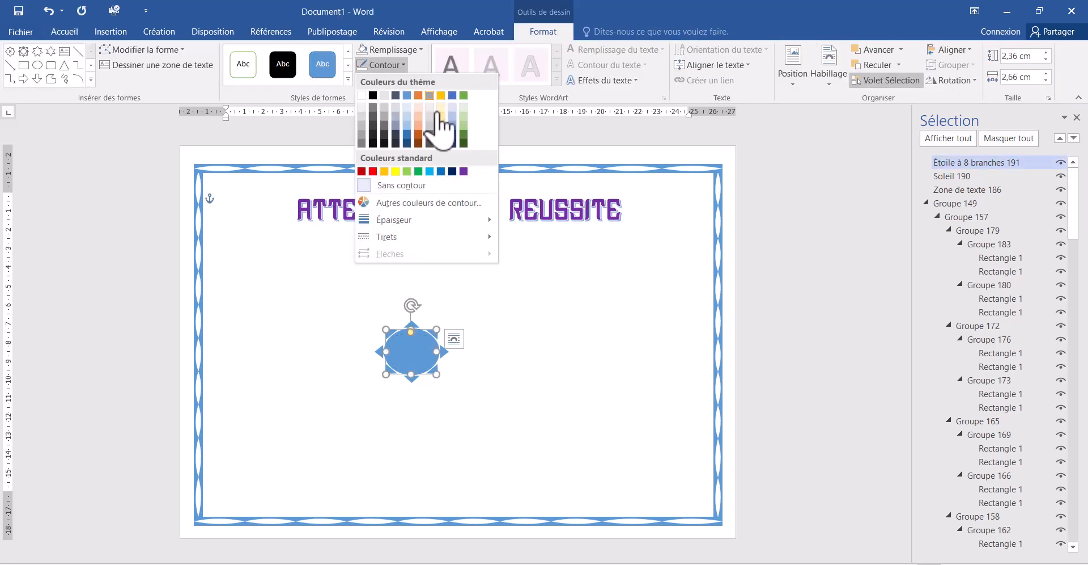
pyautogui.moveTo(433, 222)
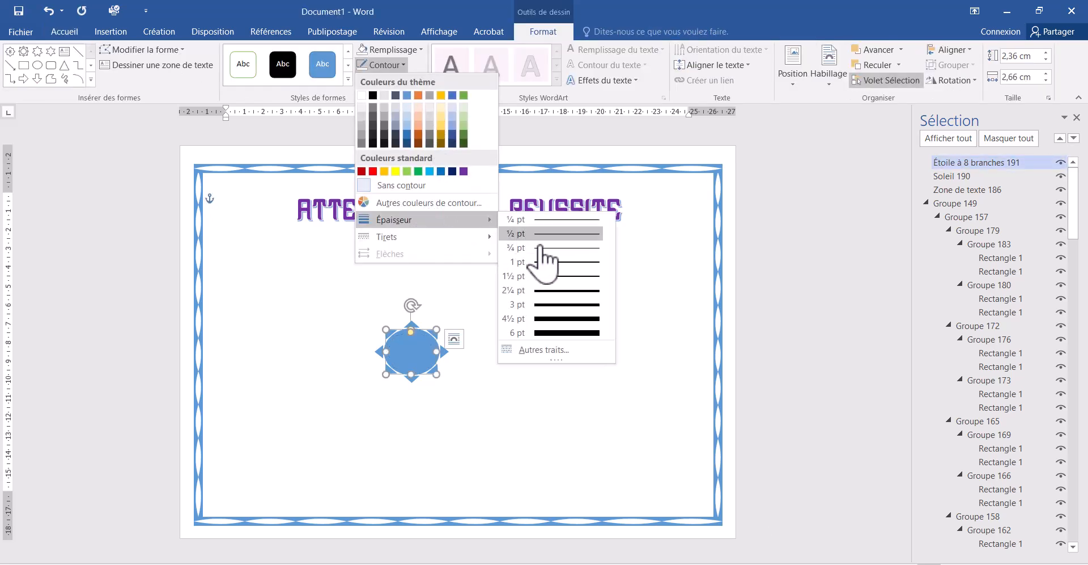
pyautogui.click(550, 290)
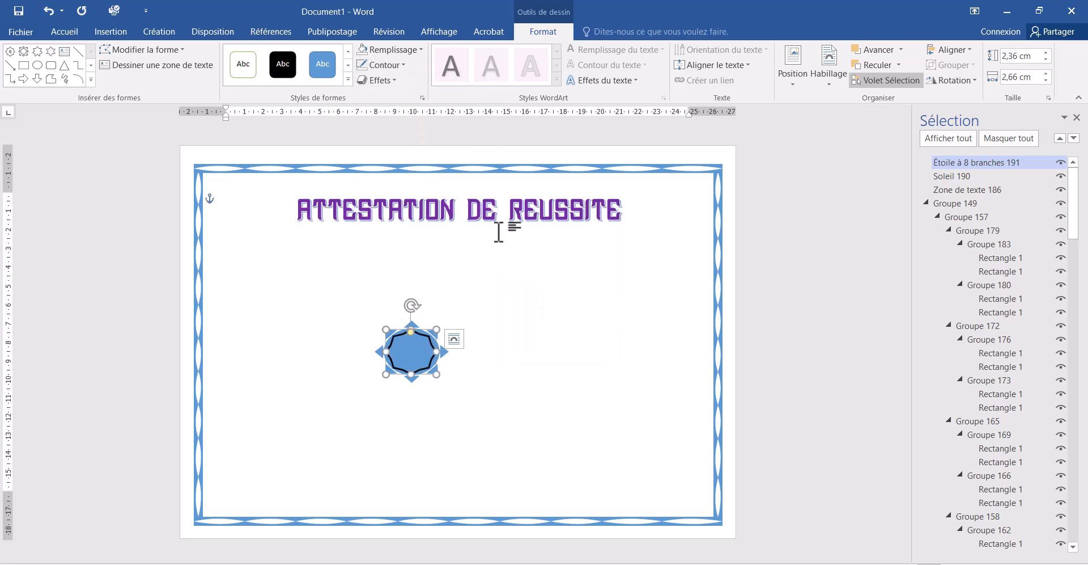
# Give the eight-point star a white outline and a standard dark blue fill.
pyautogui.click(383, 67)
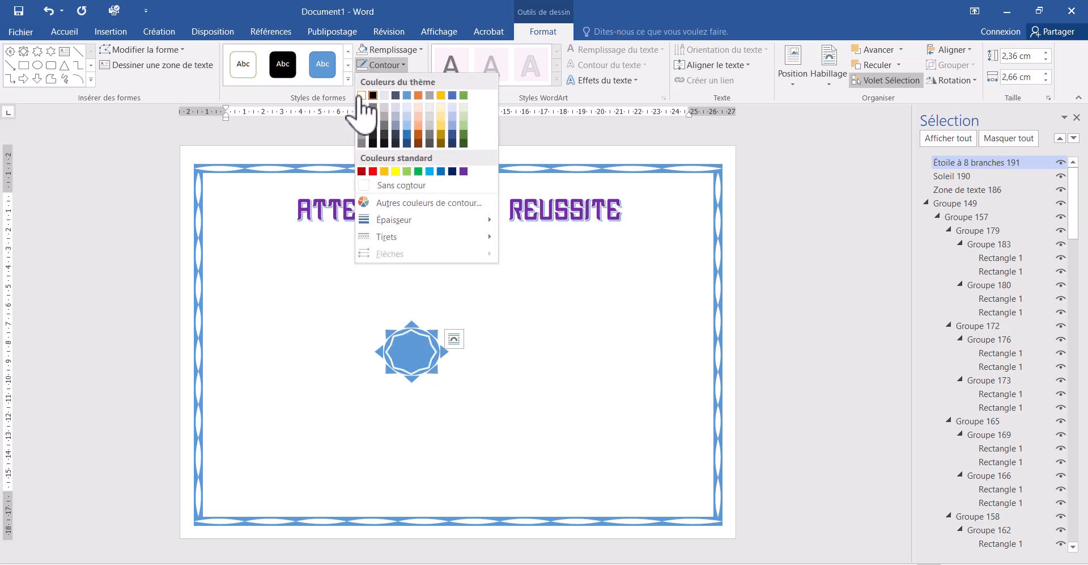
pyautogui.click(361, 95)
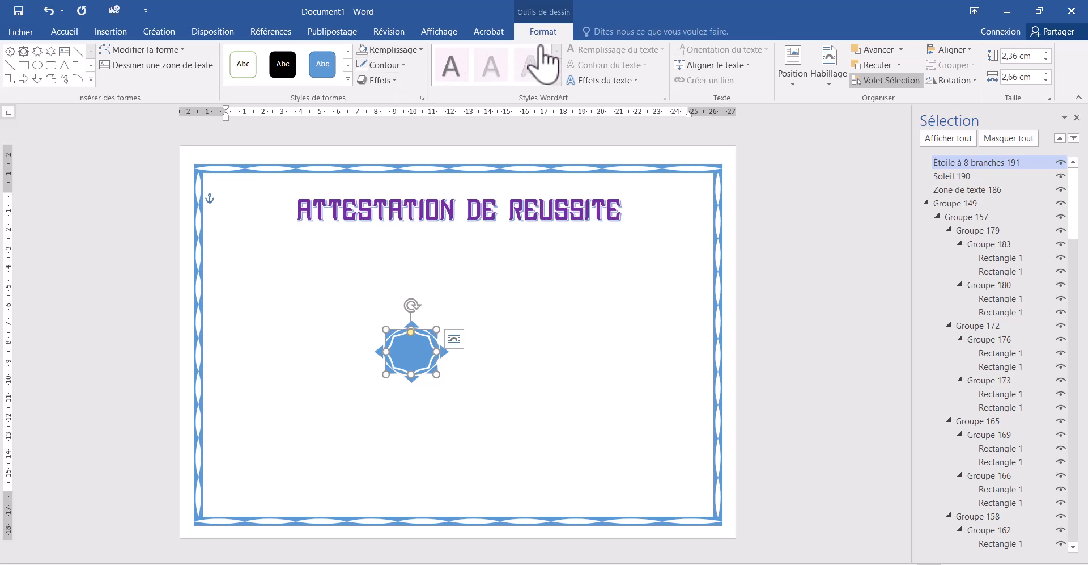
pyautogui.click(615, 81)
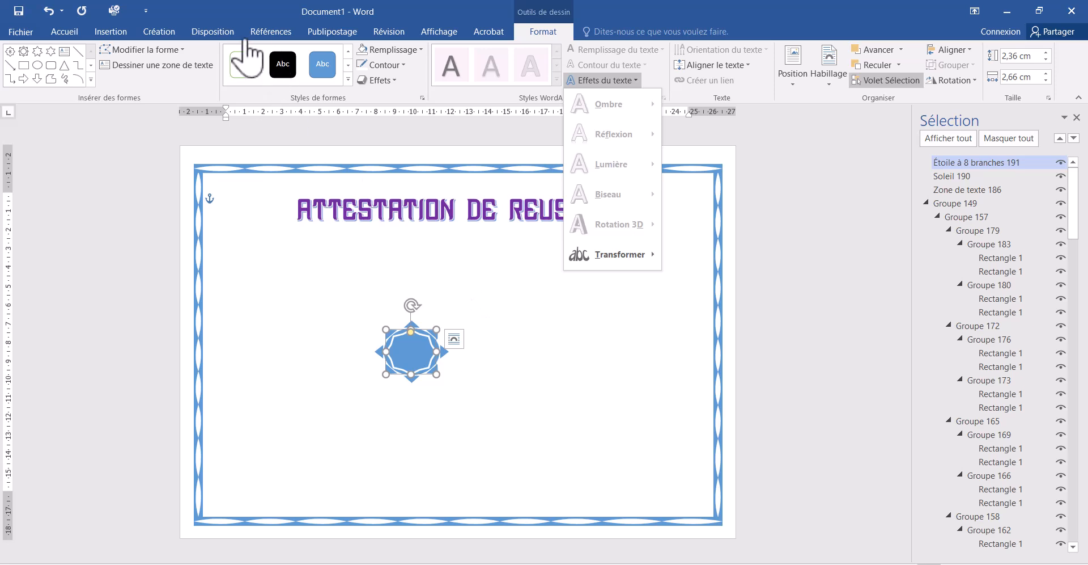
pyautogui.click(390, 51)
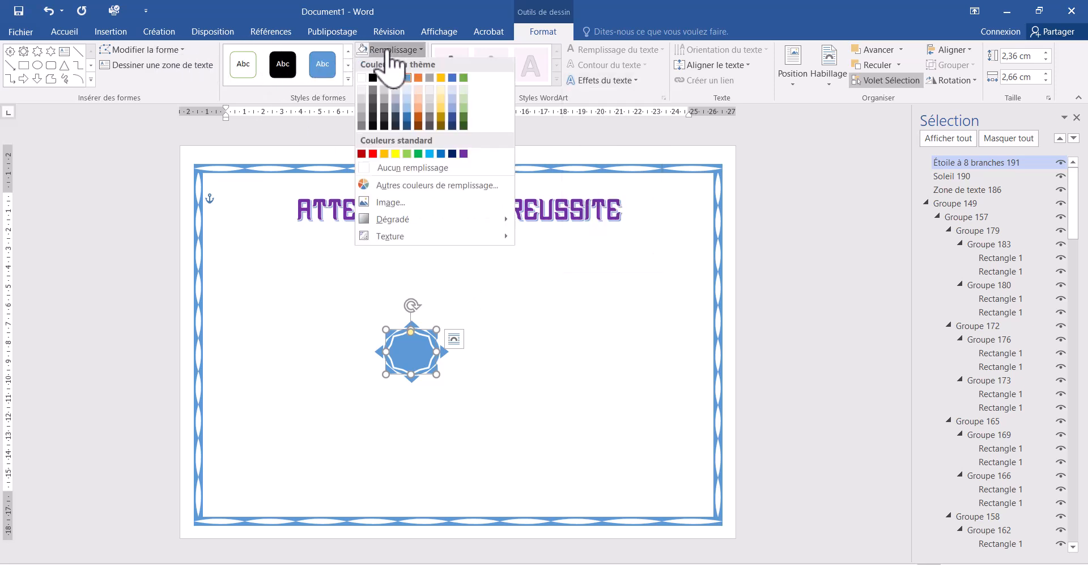
pyautogui.click(452, 156)
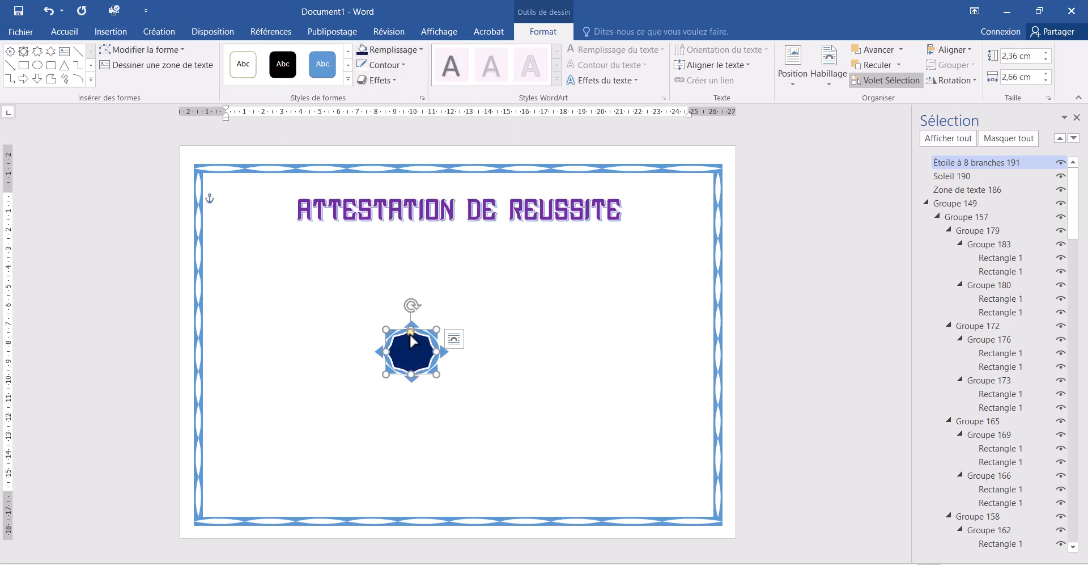
pyautogui.hotkey('ctrl', 'd')
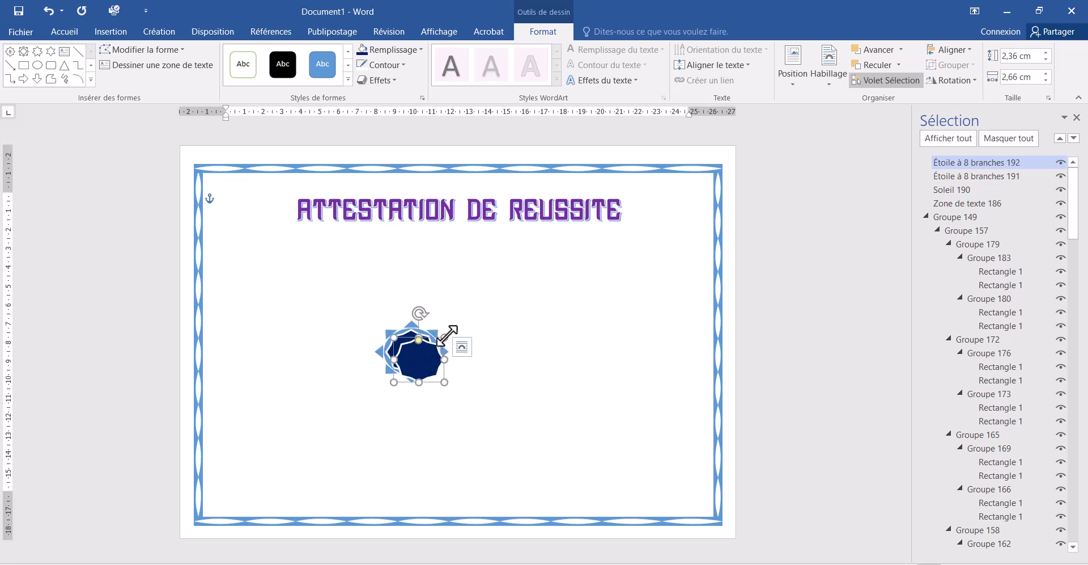
pyautogui.moveTo(442, 339); pyautogui.dragTo(413, 354)
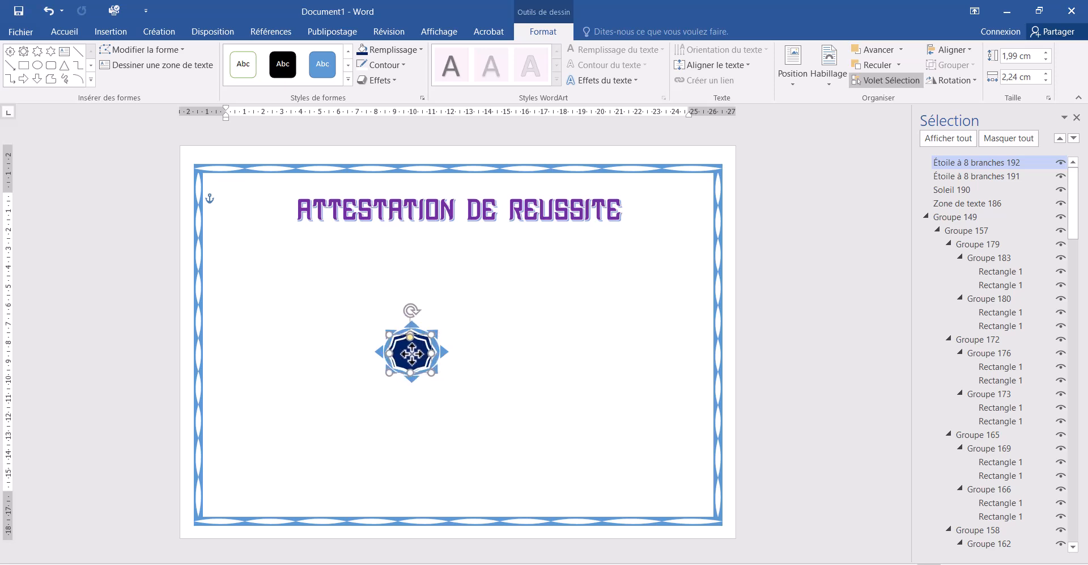
pyautogui.click(417, 51)
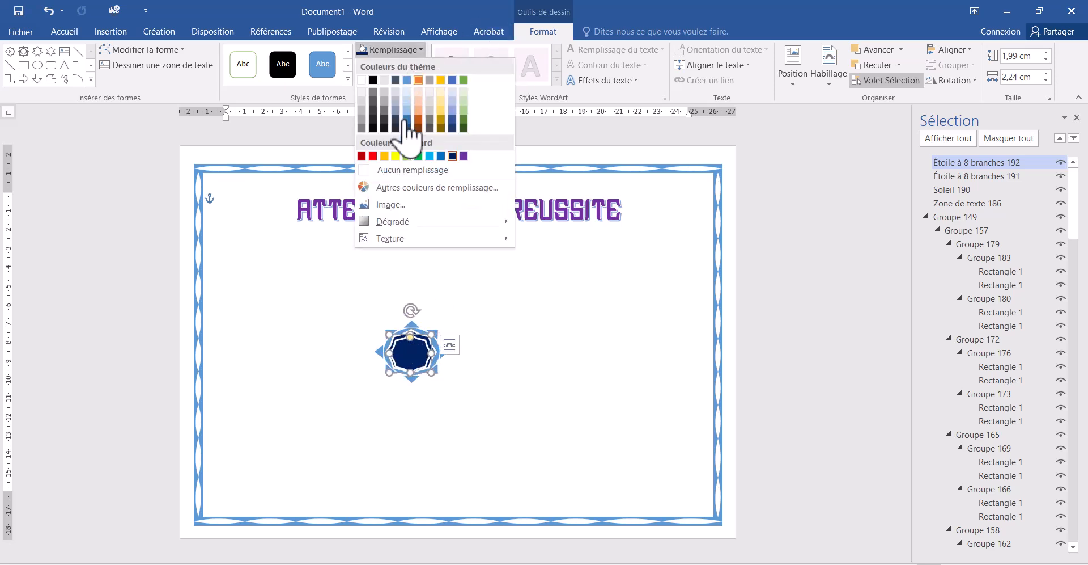
pyautogui.click(397, 170)
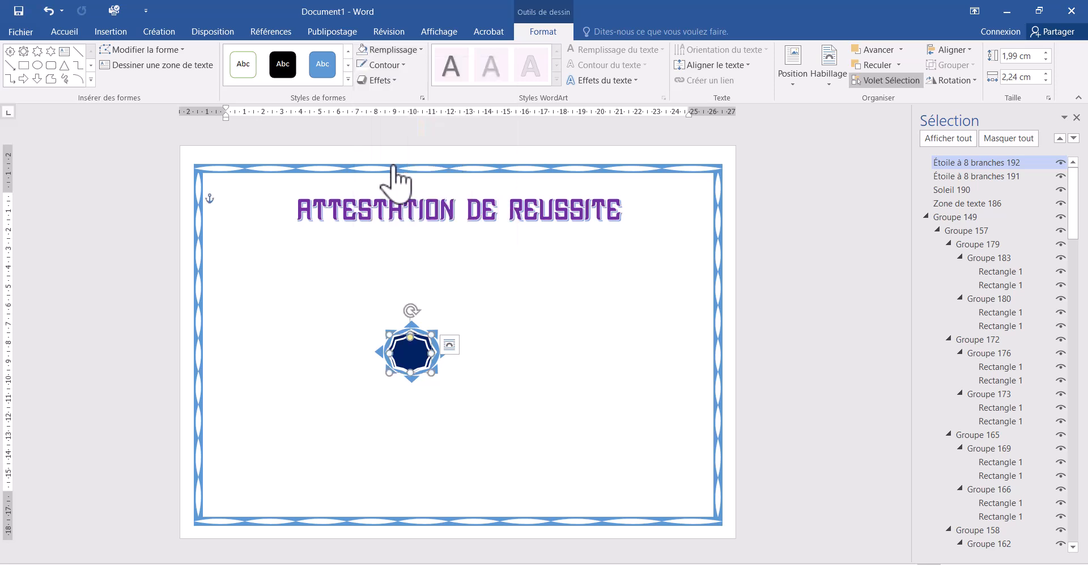
pyautogui.click(385, 64)
pyautogui.click(401, 186)
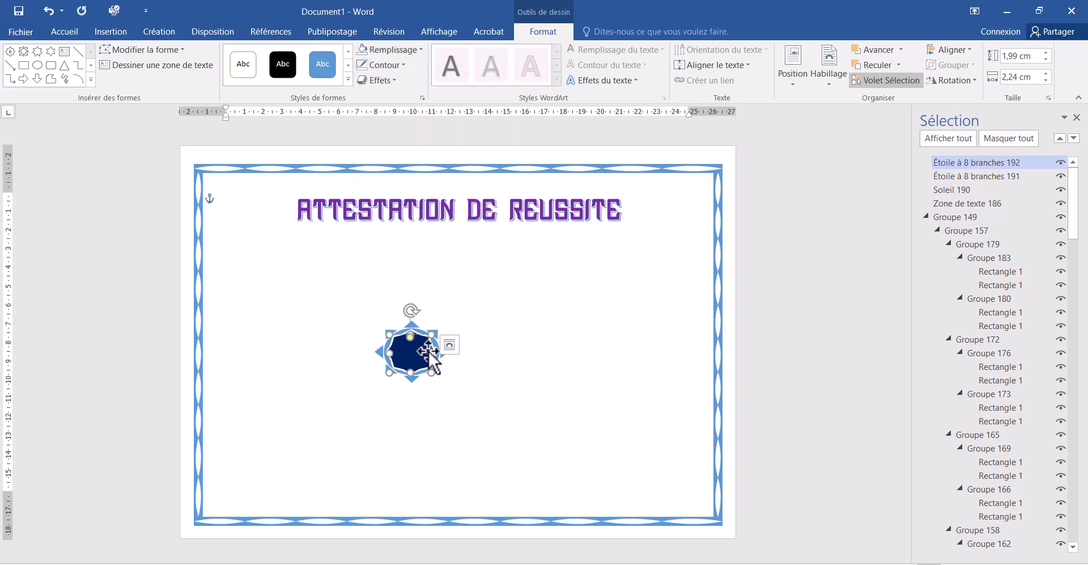
pyautogui.moveTo(416, 357); pyautogui.dragTo(438, 406)
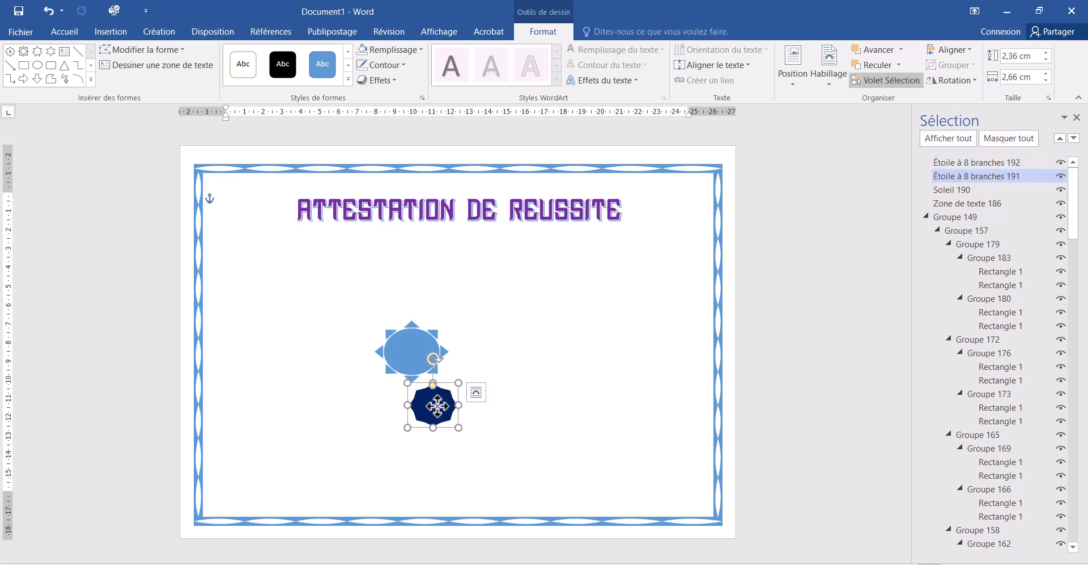
pyautogui.click(410, 355)
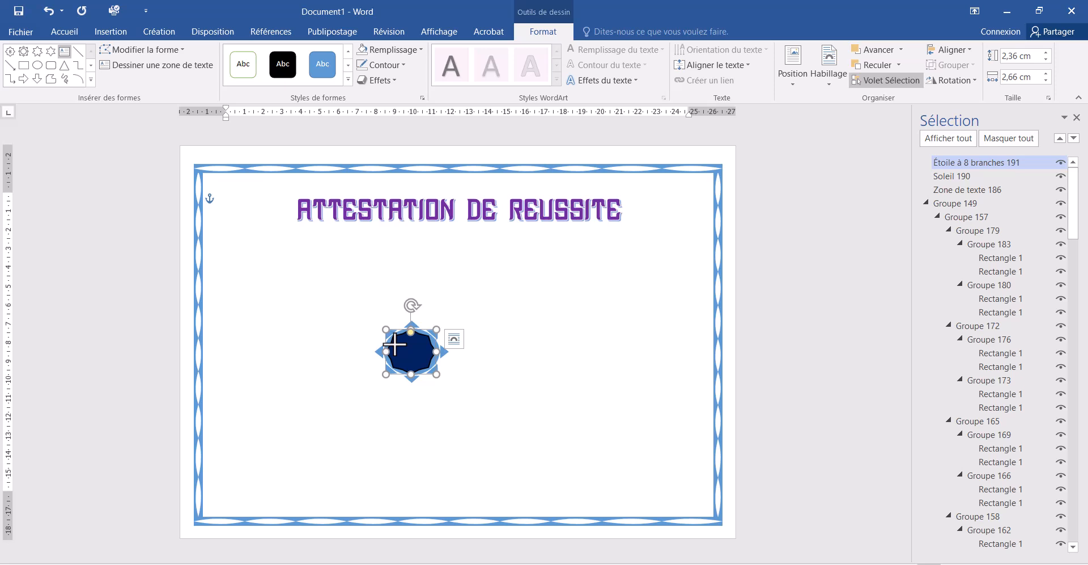
# Draw a text box about 2.03 cm by 1.15 cm over the star with centred "AWARD" and "2025" lines, without space after paragraphs.
pyautogui.moveTo(435, 366); pyautogui.dragTo(398, 344)
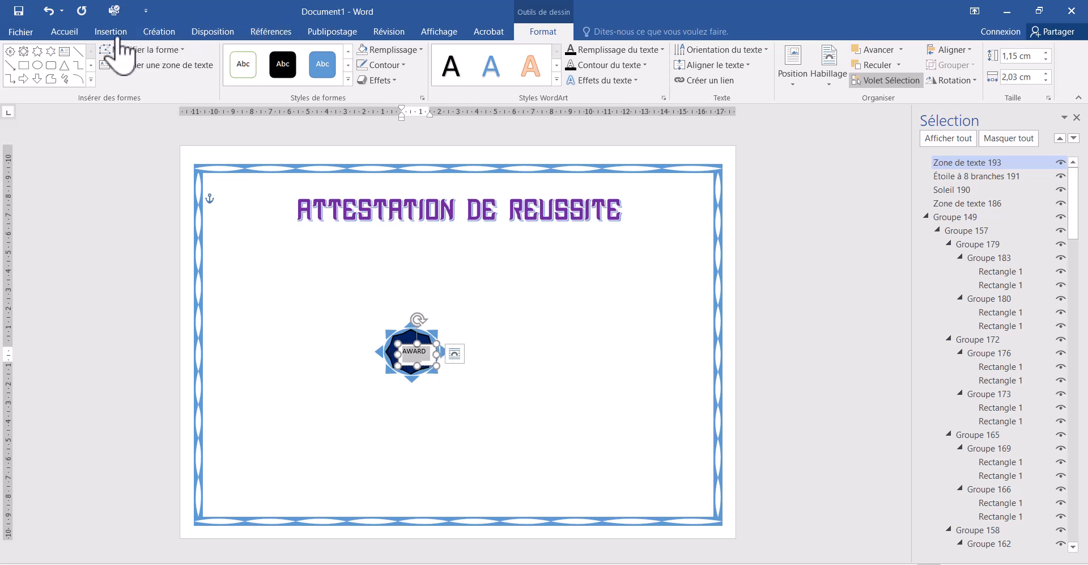
pyautogui.click(67, 32)
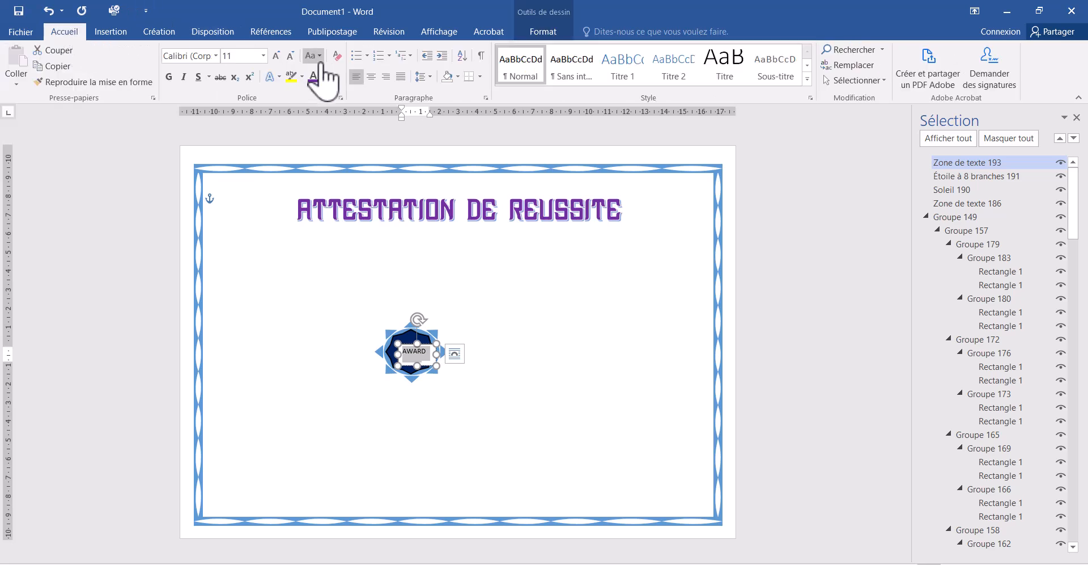
pyautogui.click(422, 76)
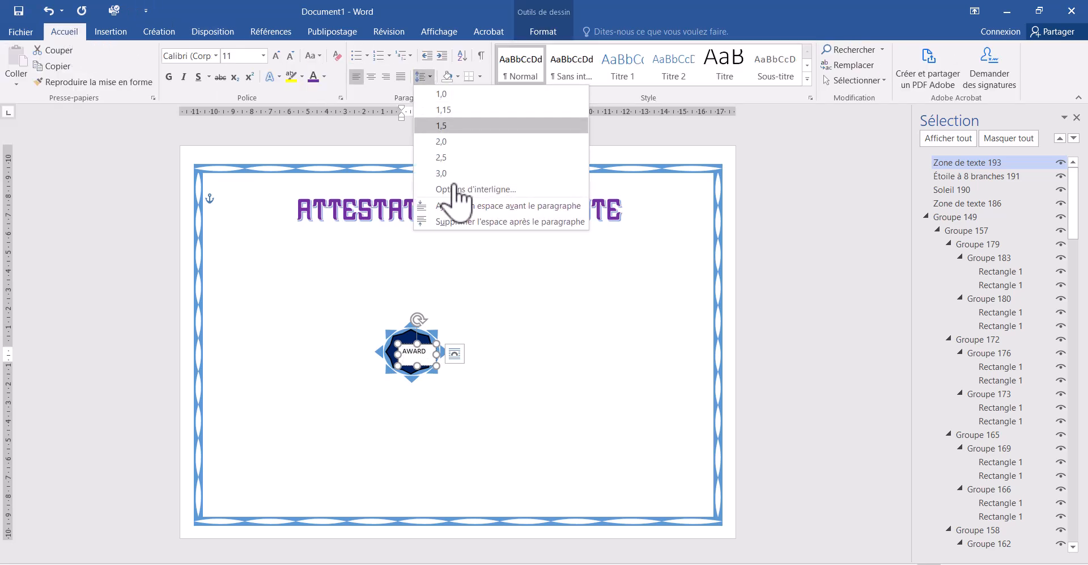
pyautogui.click(467, 224)
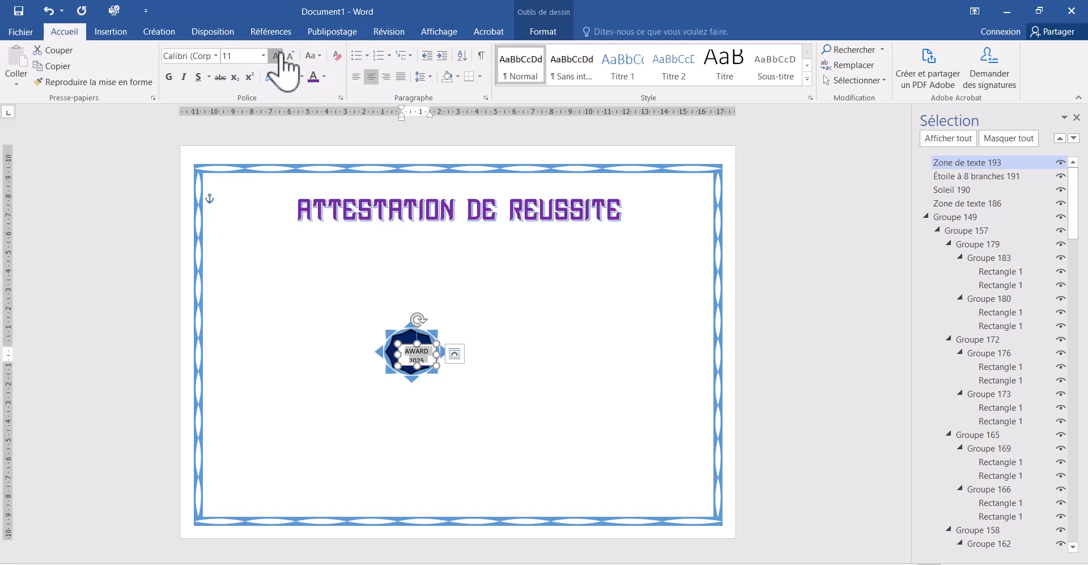
# Set the "AWARD 2025" text to 12 pt and start changing its font.
pyautogui.click(183, 55)
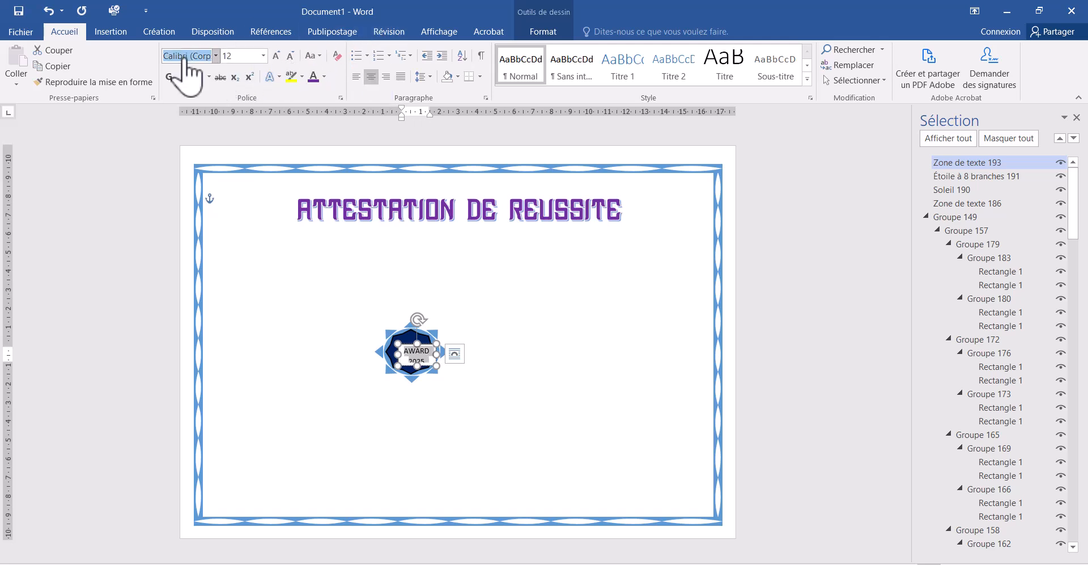
# Set the AWARD 2025 text to Times New Roman at 11 pt and centre its text box on the star badge.
pyautogui.press('Return')
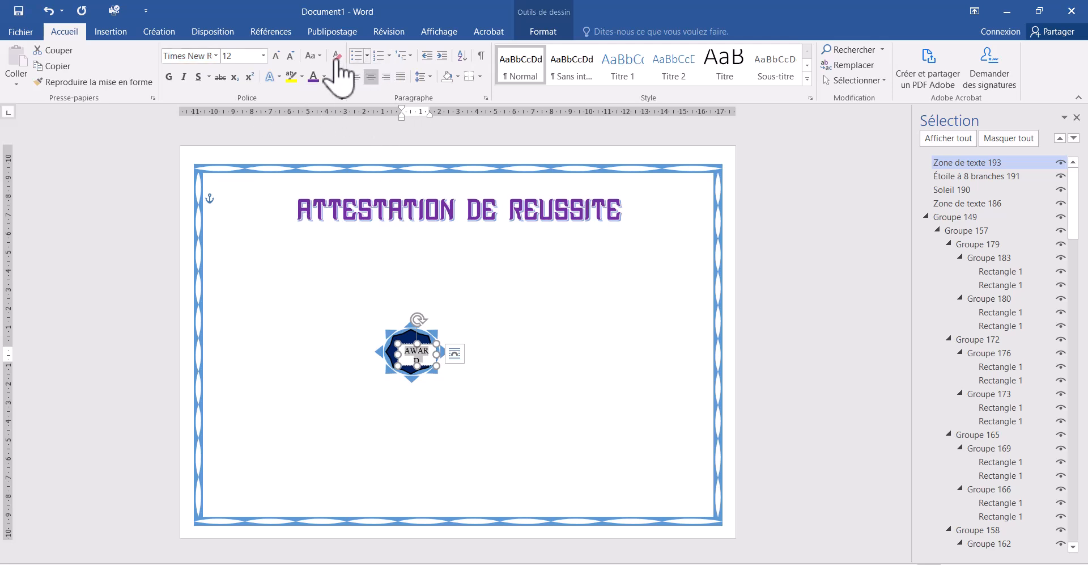
pyautogui.click(290, 56)
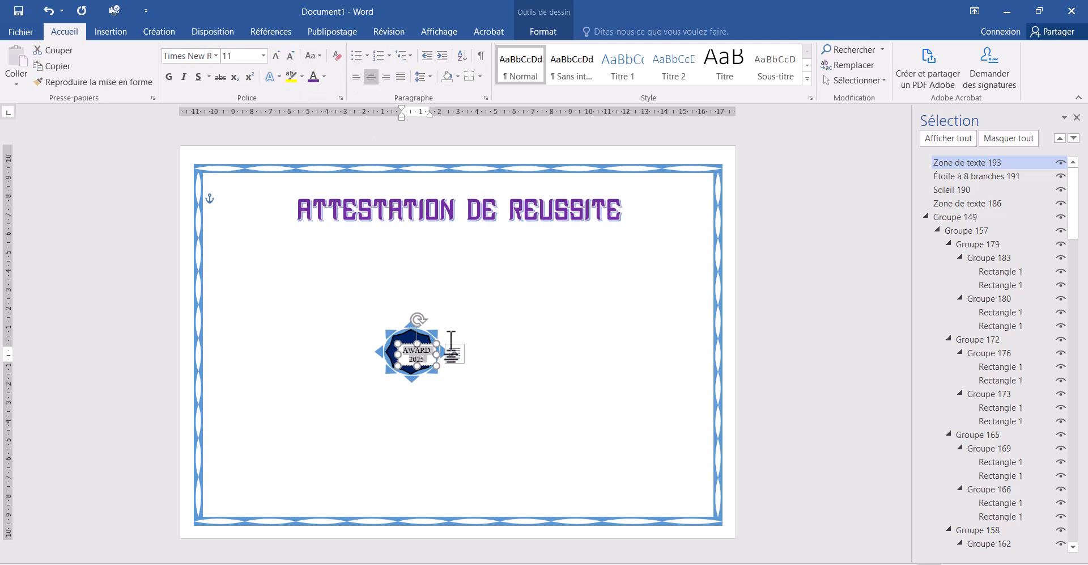
pyautogui.moveTo(428, 366); pyautogui.dragTo(421, 364)
pyautogui.press('Right')
pyautogui.press('Down')
pyautogui.press('Down')
pyautogui.press('Down')
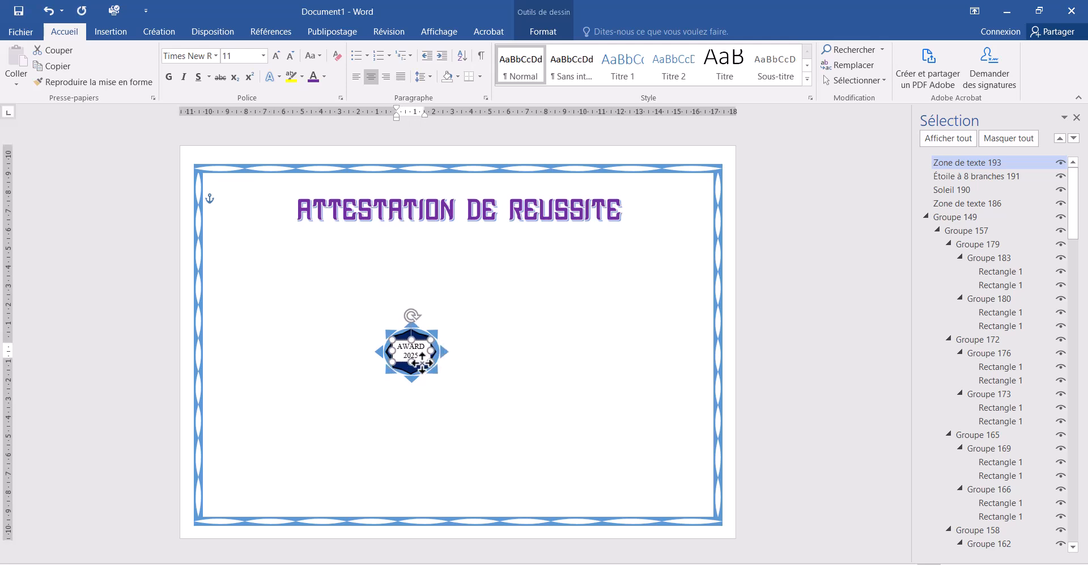
pyautogui.click(479, 380)
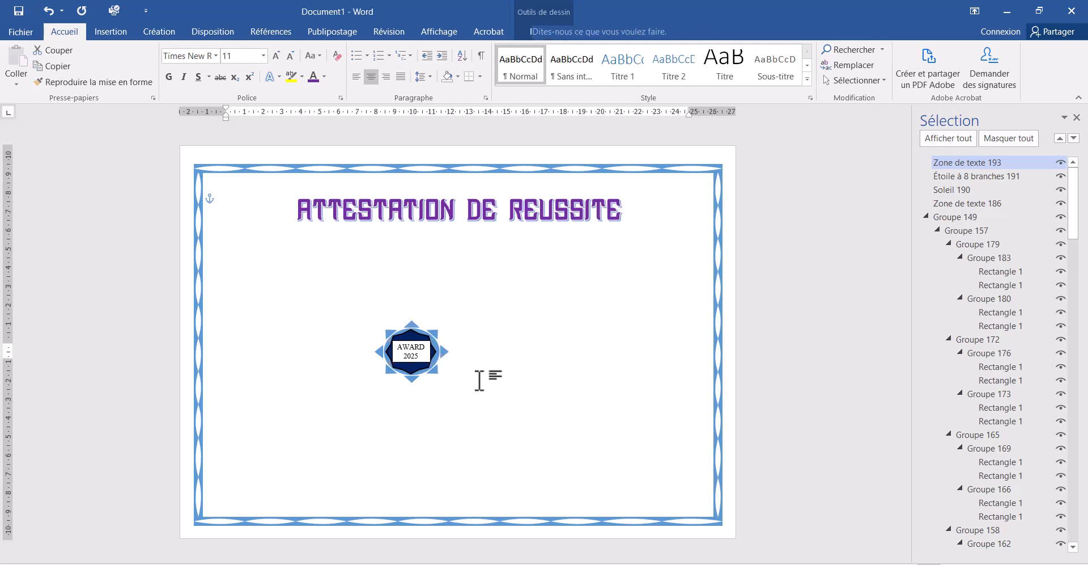
# Remove the fill from the AWARD 2025 text box on the badge.
pyautogui.click(411, 347)
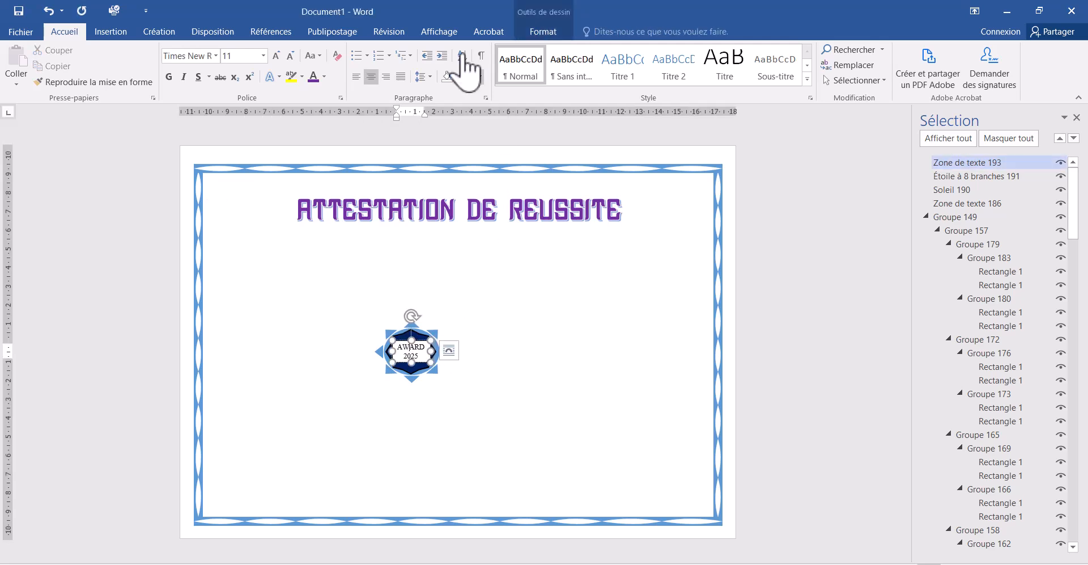
pyautogui.click(543, 31)
pyautogui.click(391, 50)
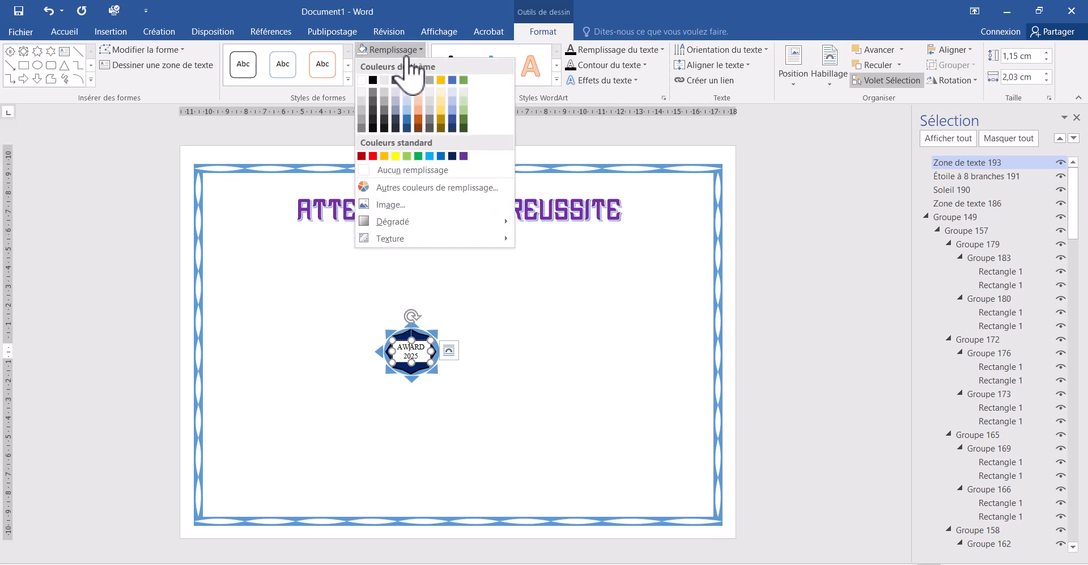
pyautogui.click(420, 171)
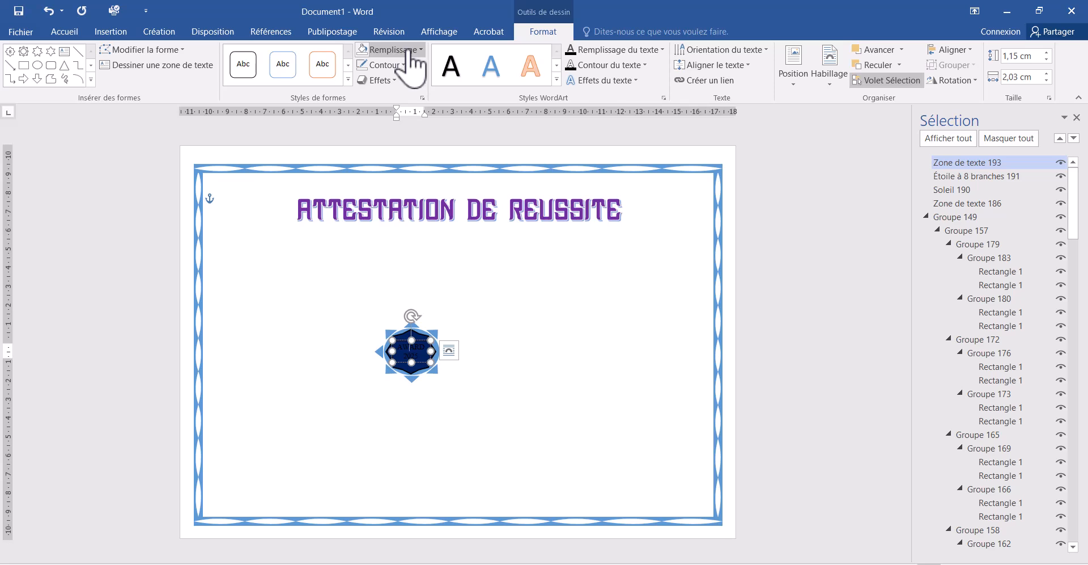
# Change the font colour of the AWARD 2025 text to white.
pyautogui.click(64, 33)
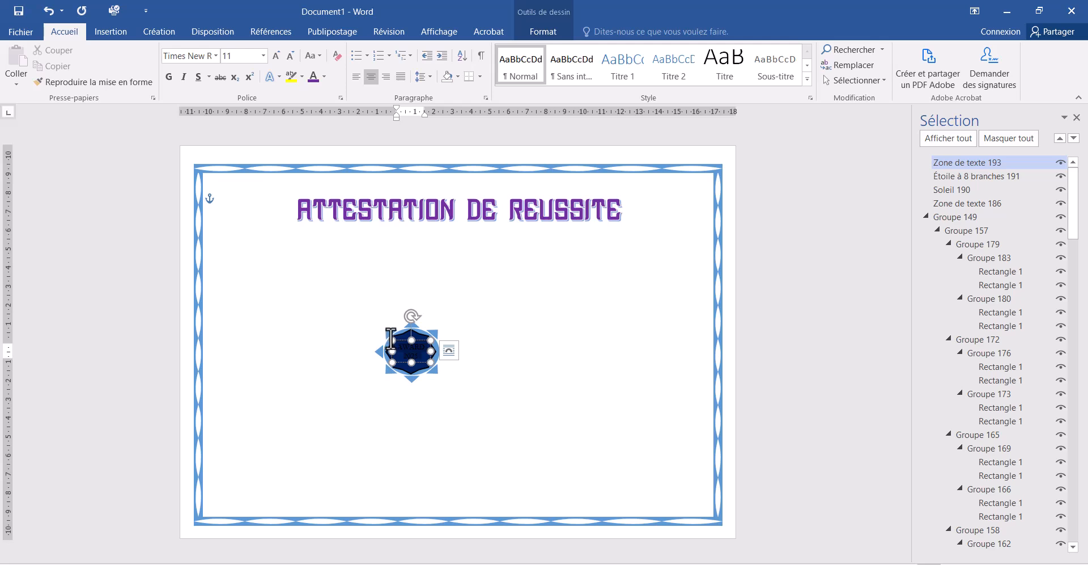
pyautogui.click(302, 77)
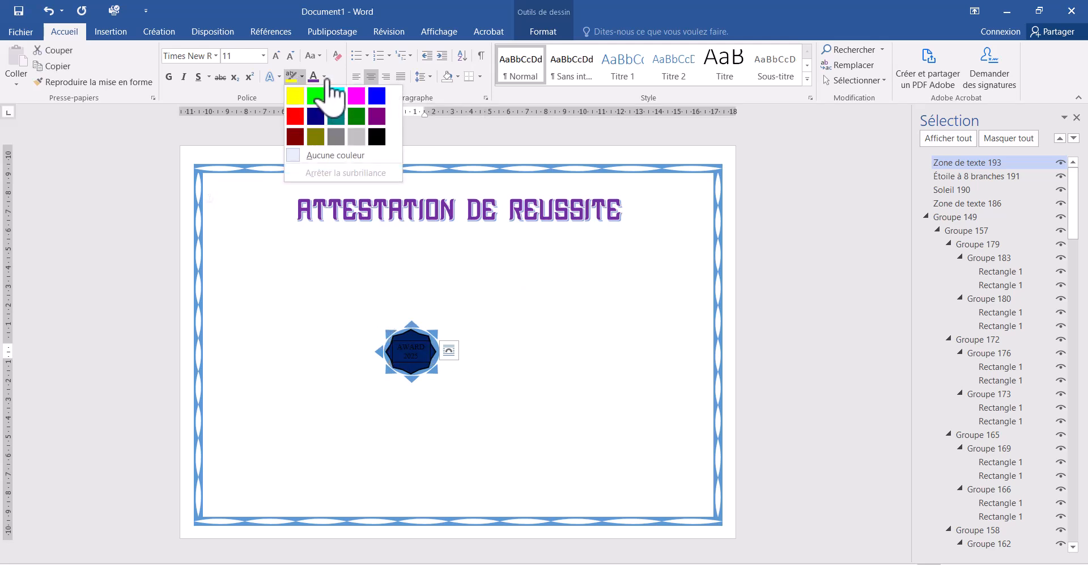
pyautogui.click(324, 76)
pyautogui.click(324, 76)
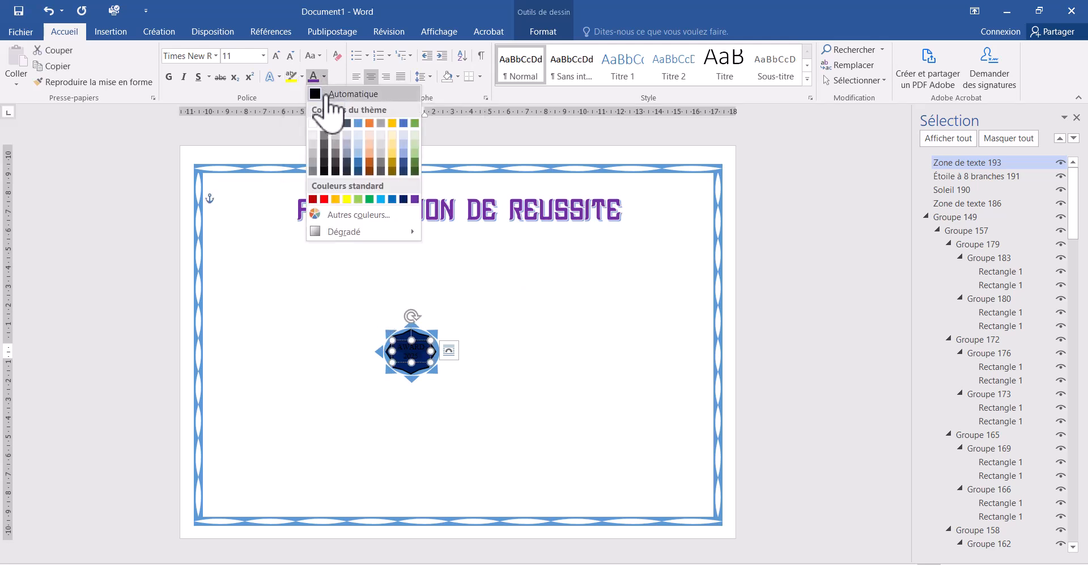
pyautogui.click(313, 123)
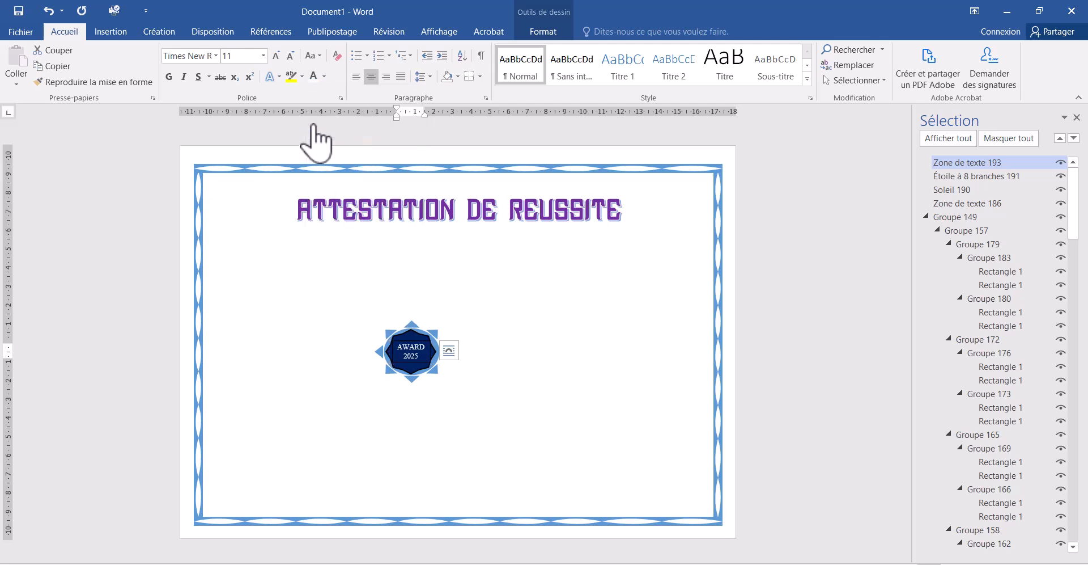
pyautogui.click(459, 431)
# Remove the outline from the AWARD 2025 text box.
pyautogui.click(418, 358)
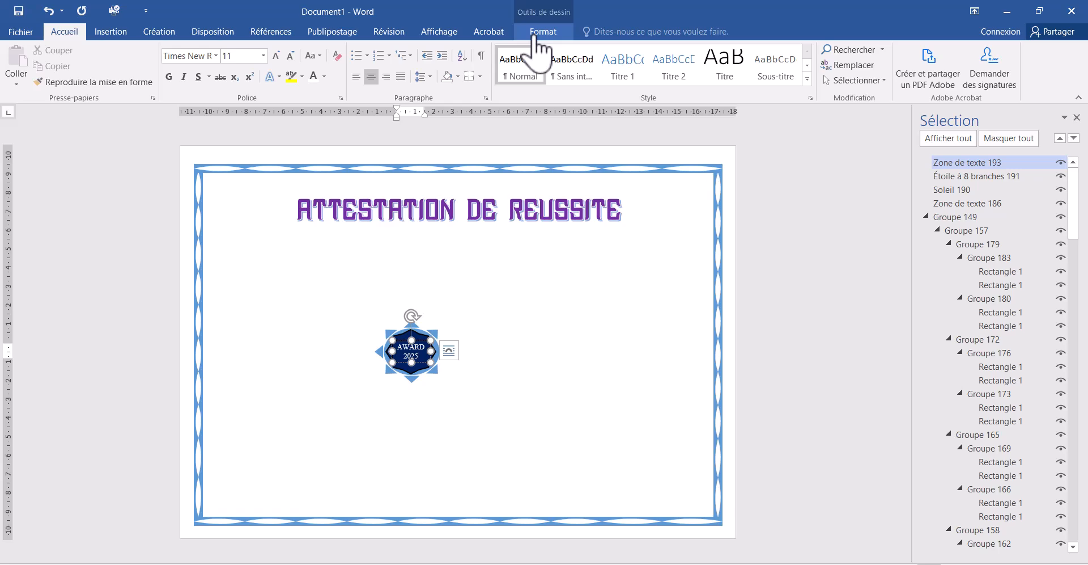
pyautogui.click(538, 39)
pyautogui.click(386, 65)
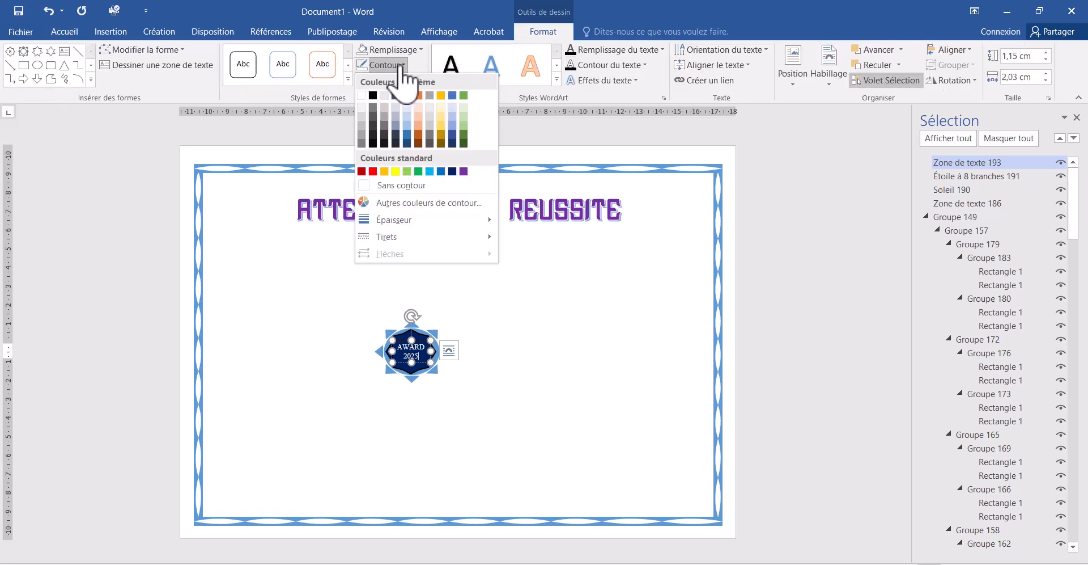
pyautogui.click(421, 186)
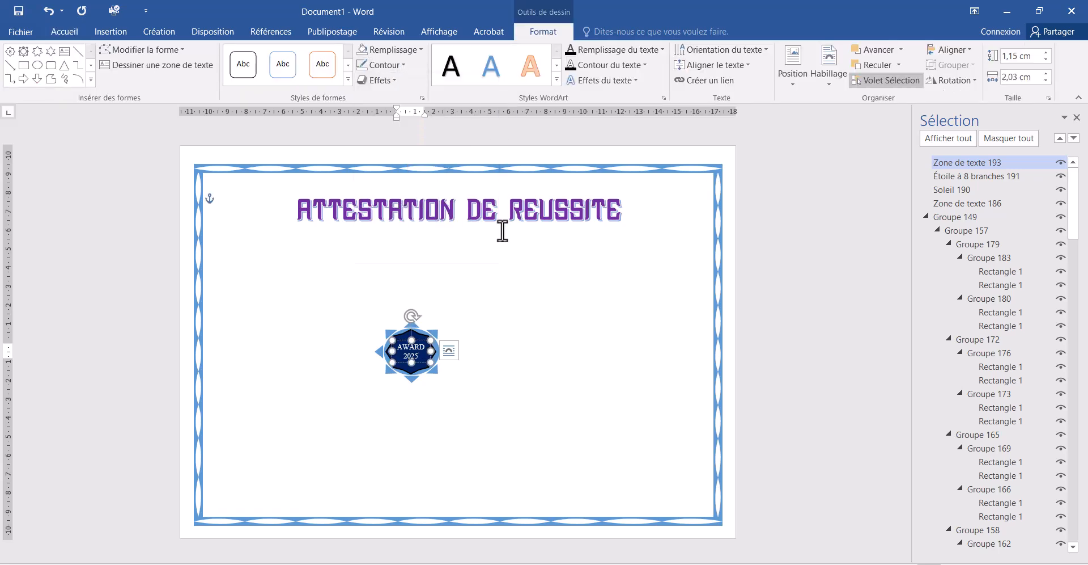
pyautogui.click(487, 423)
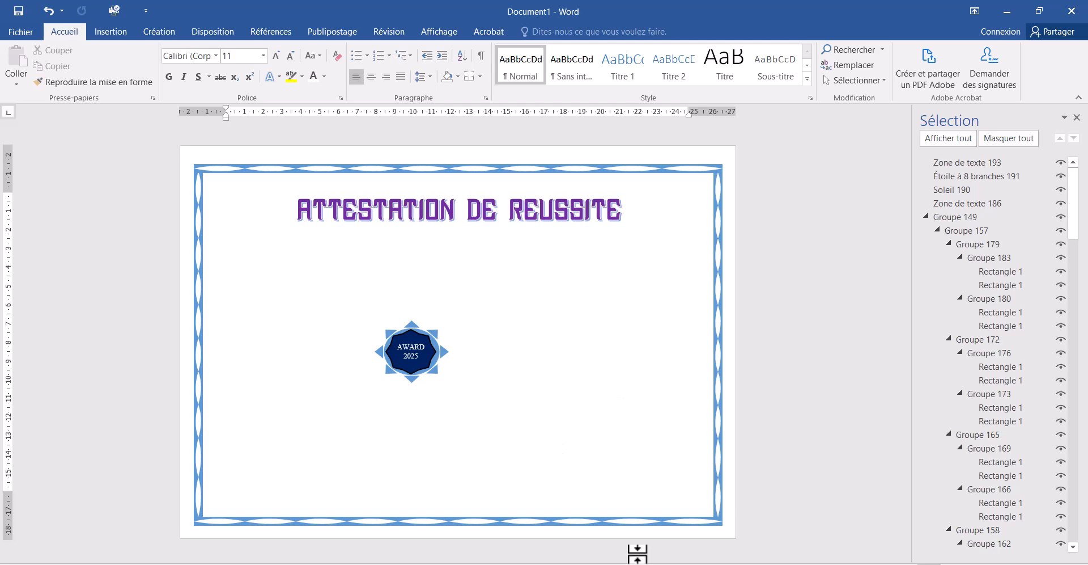
# Check the reference certificate image in Photos and give the badge's dark blue eight-point star a white 2¼ pt outline.
pyautogui.moveTo(777, 564)
pyautogui.click(759, 545)
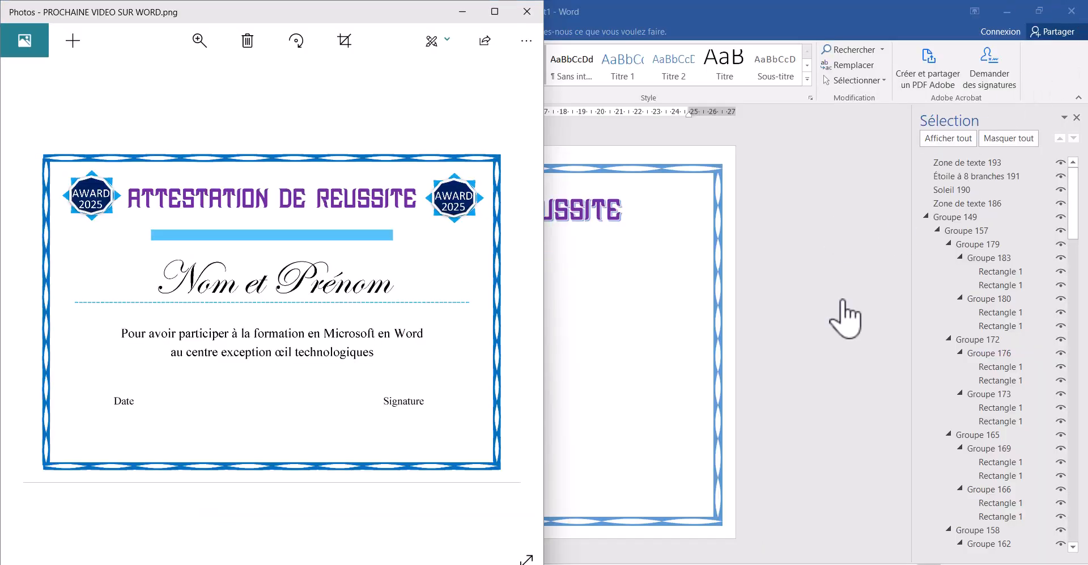
pyautogui.click(778, 422)
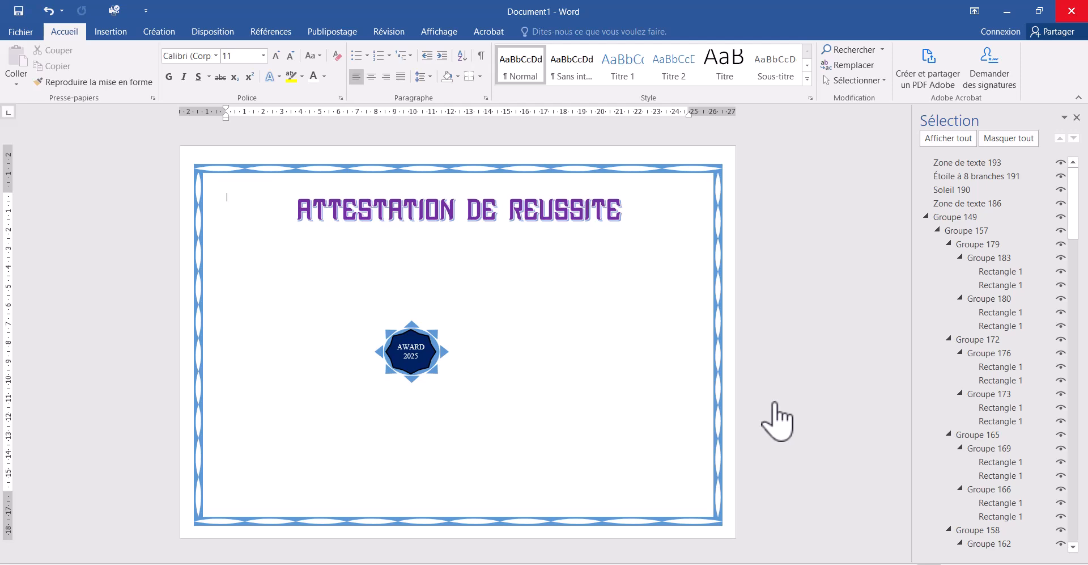
pyautogui.click(412, 351)
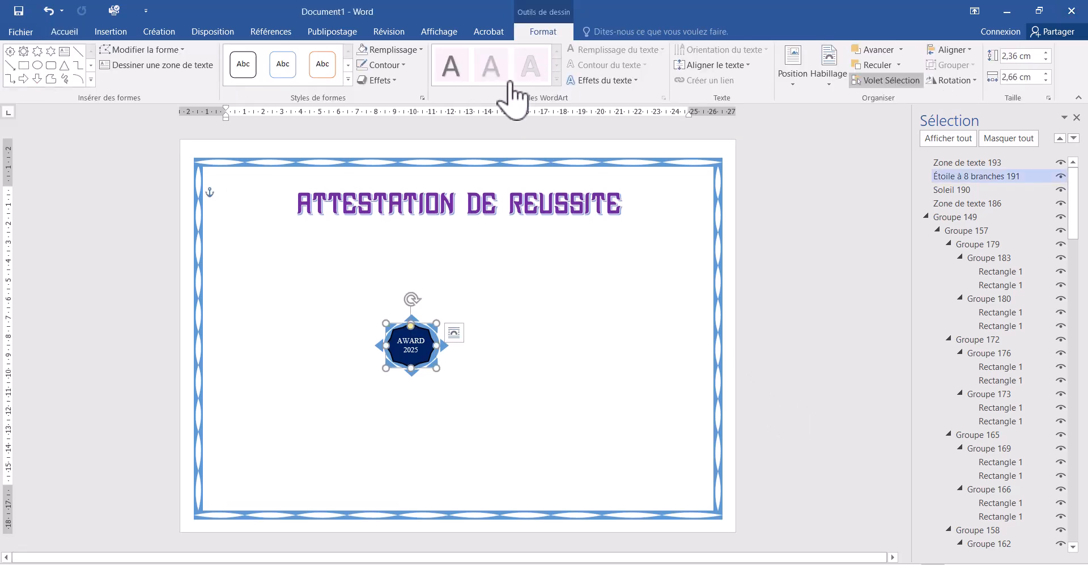
pyautogui.click(391, 64)
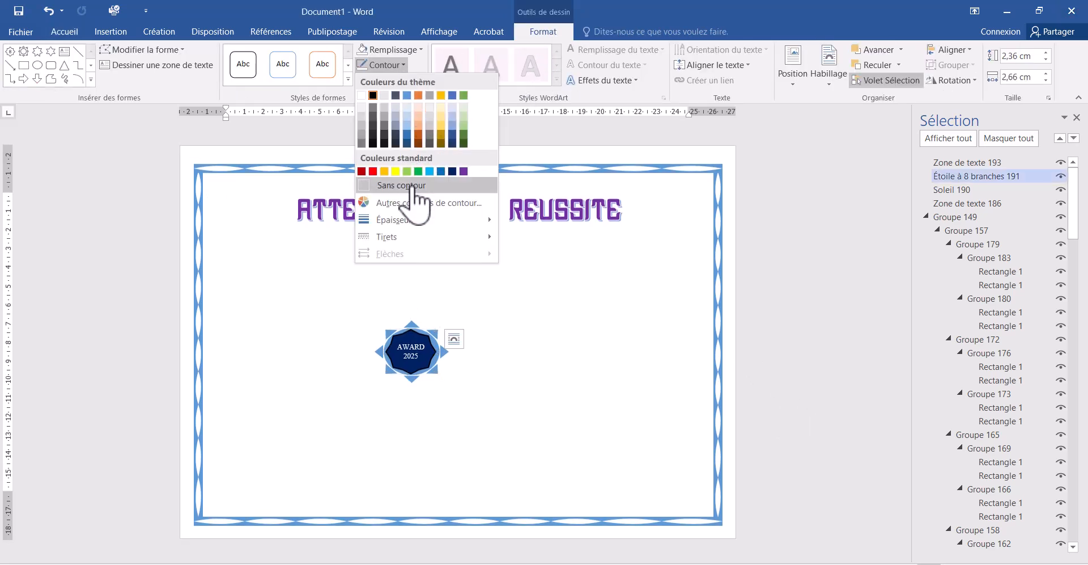
pyautogui.moveTo(410, 224)
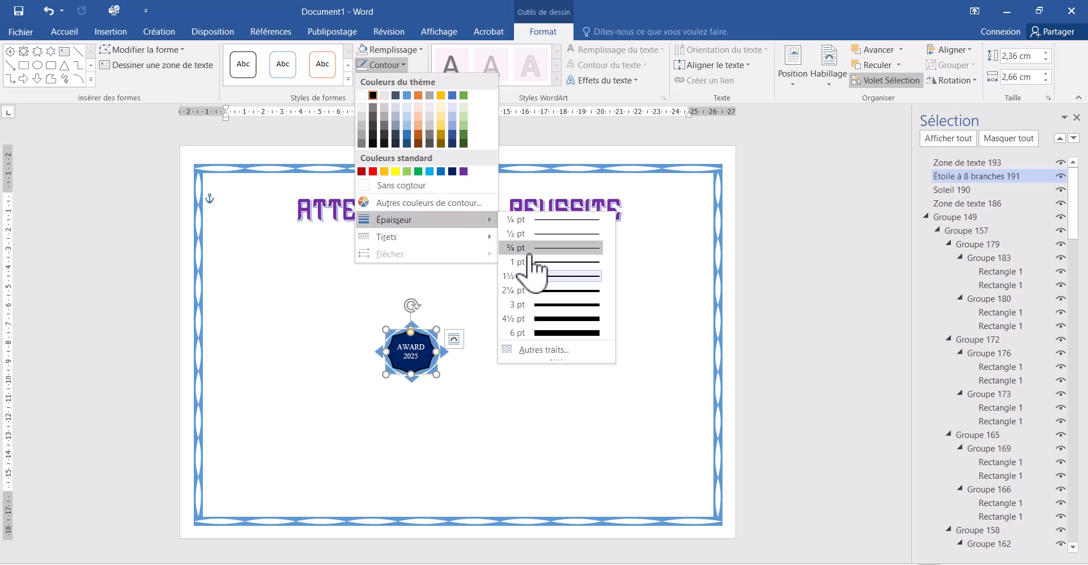
pyautogui.click(551, 290)
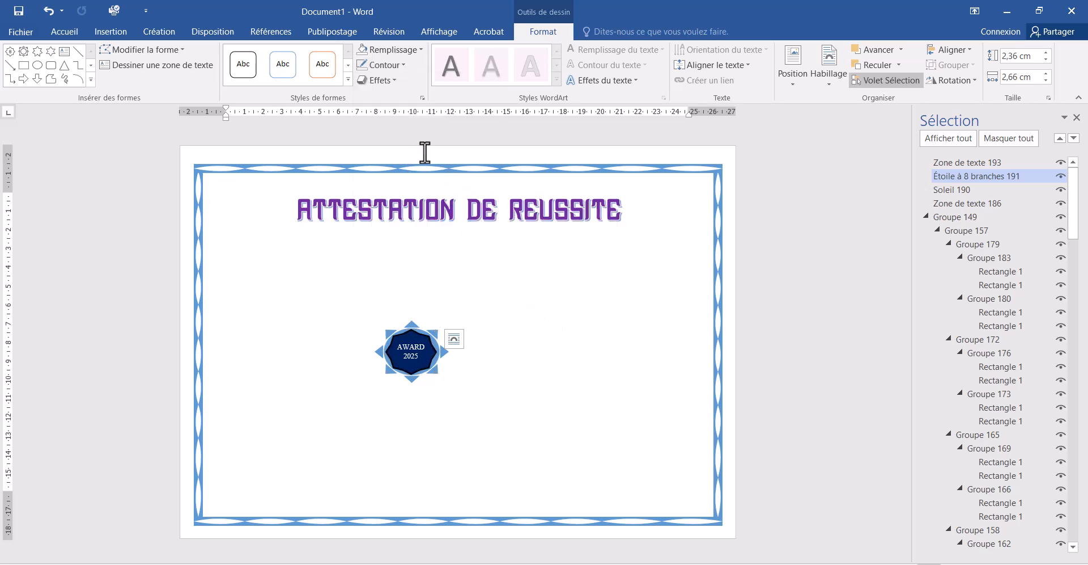
pyautogui.click(401, 66)
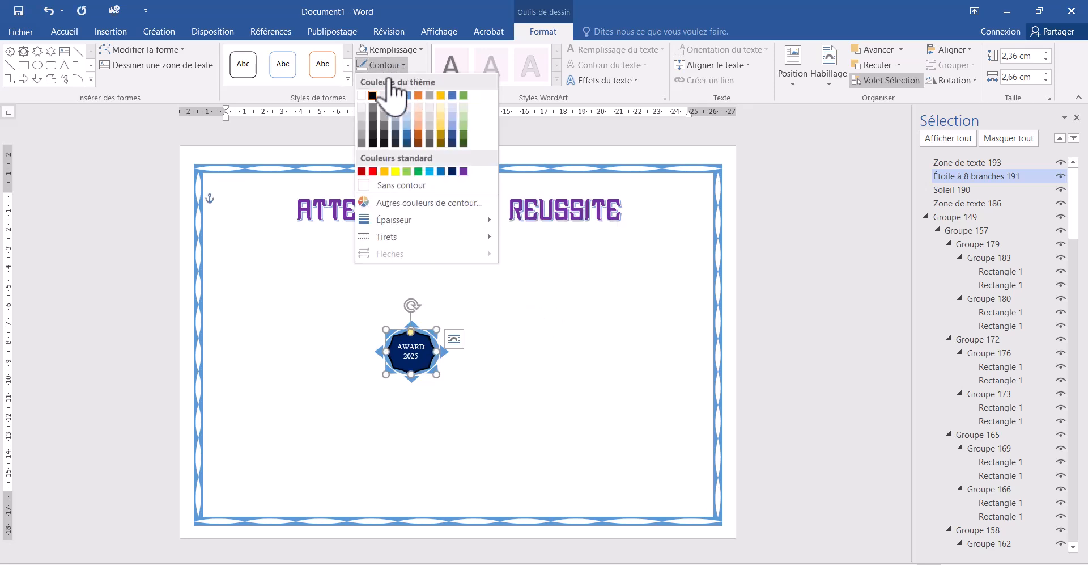
pyautogui.click(362, 96)
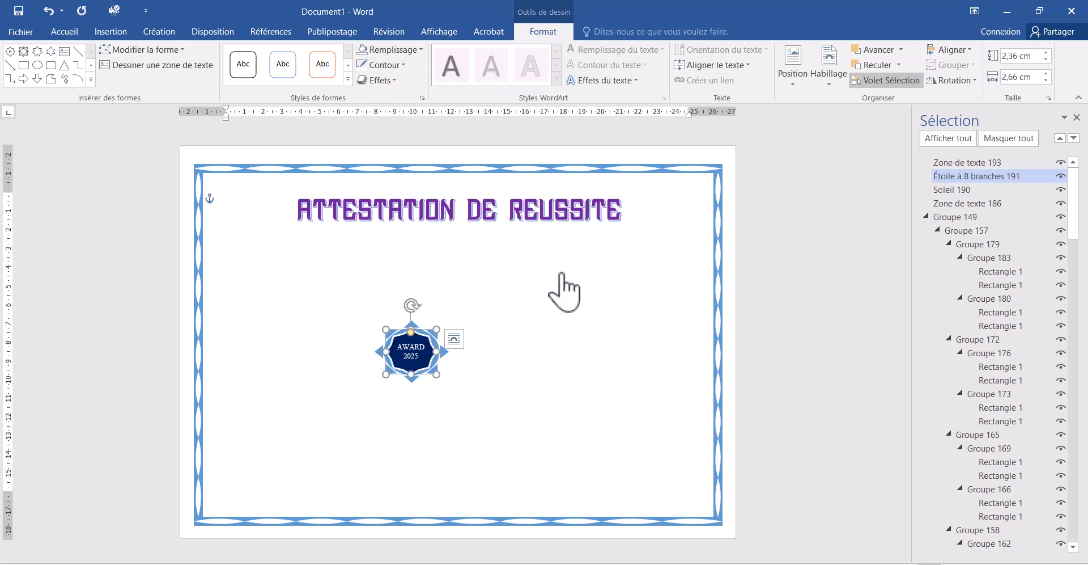
# Group the eight-point star, the sun shape and the AWARD 2025 text box into one badge.
pyautogui.keyDown('ctrl'); pyautogui.click(447, 355); pyautogui.keyUp('ctrl')
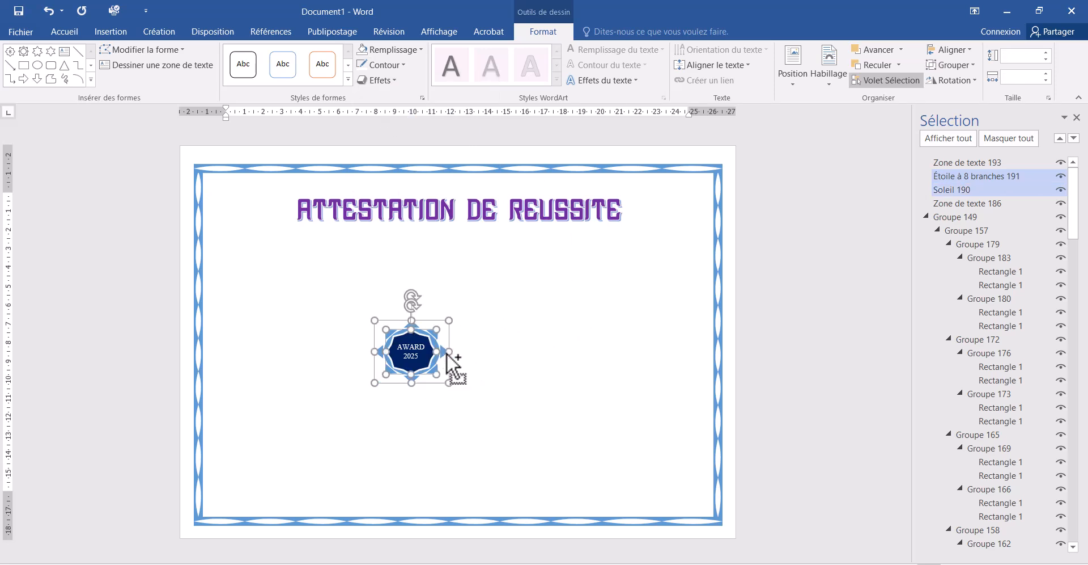
pyautogui.keyDown('ctrl'); pyautogui.click(413, 362); pyautogui.keyUp('ctrl')
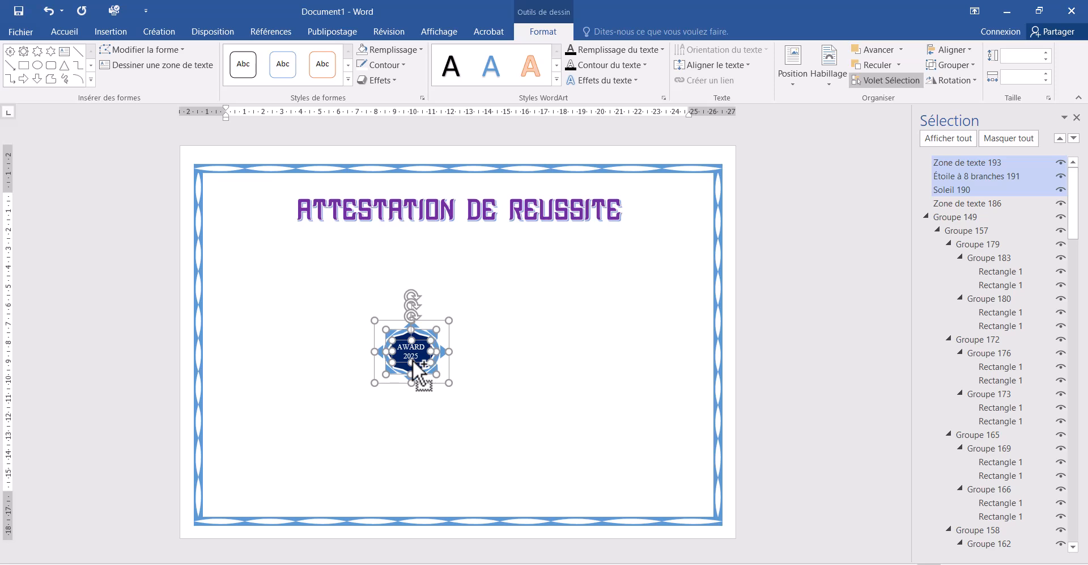
pyautogui.click(952, 65)
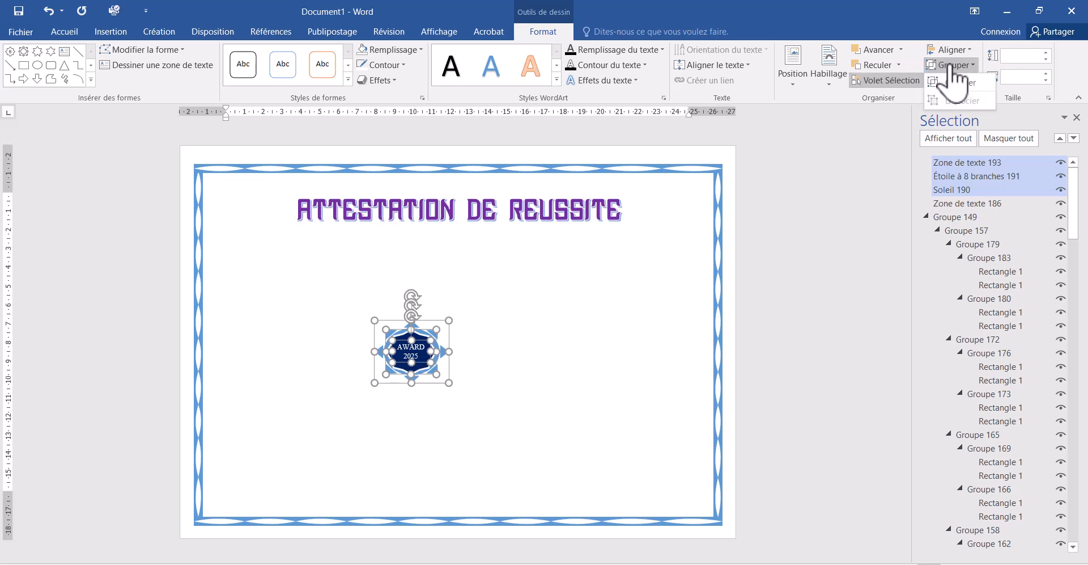
pyautogui.click(958, 83)
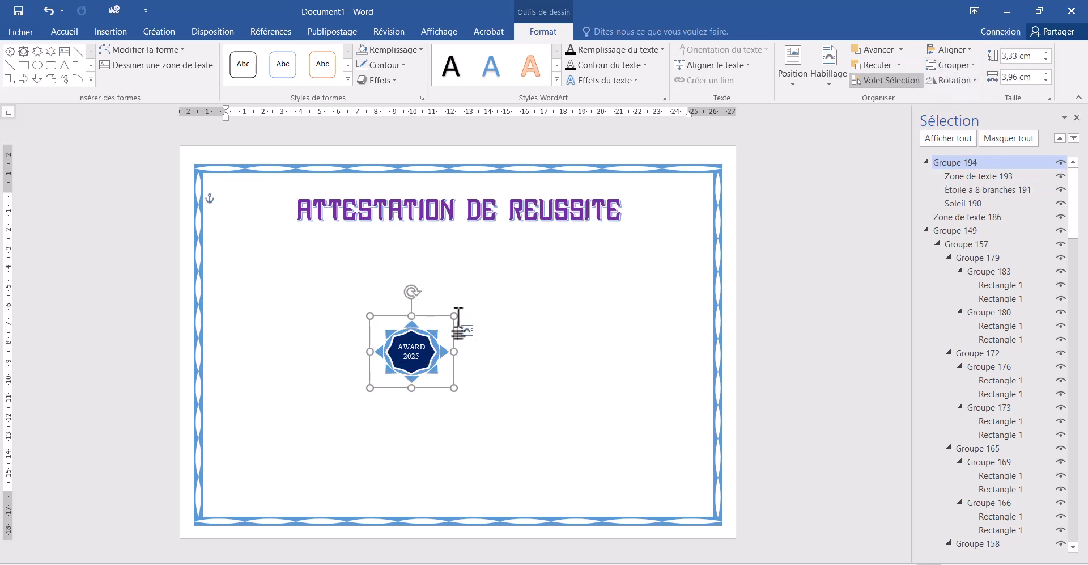
pyautogui.click(463, 326)
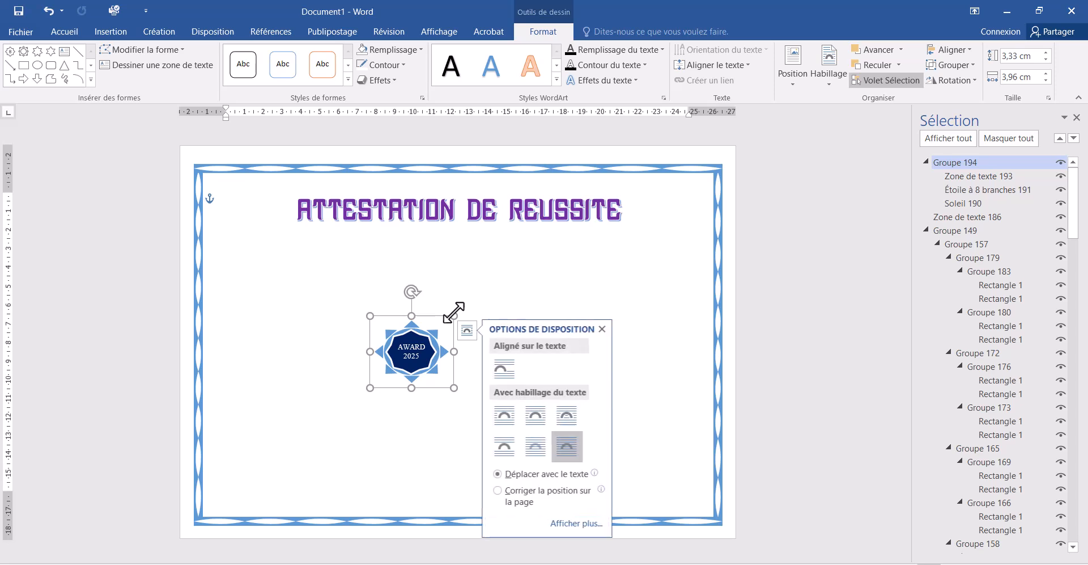
# Resize the grouped badge to about 3.51 cm high by 3.63 cm wide and reduce its text to 9 pt.
pyautogui.moveTo(454, 315)
pyautogui.mouseDown()
pyautogui.moveTo(430, 336)
pyautogui.moveTo(444, 336)
pyautogui.moveTo(442, 315)
pyautogui.mouseUp()
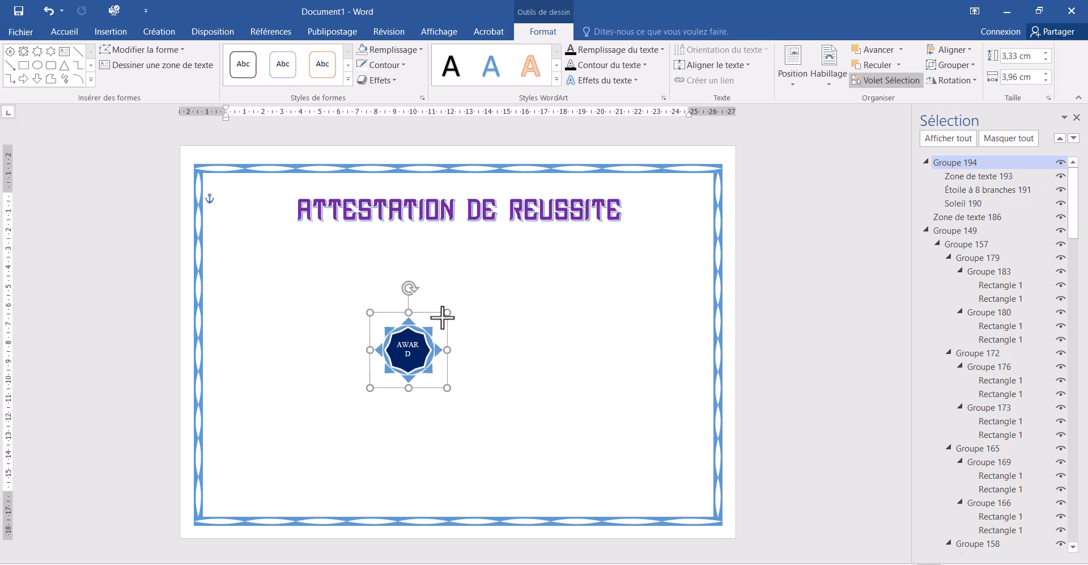
pyautogui.click(395, 344)
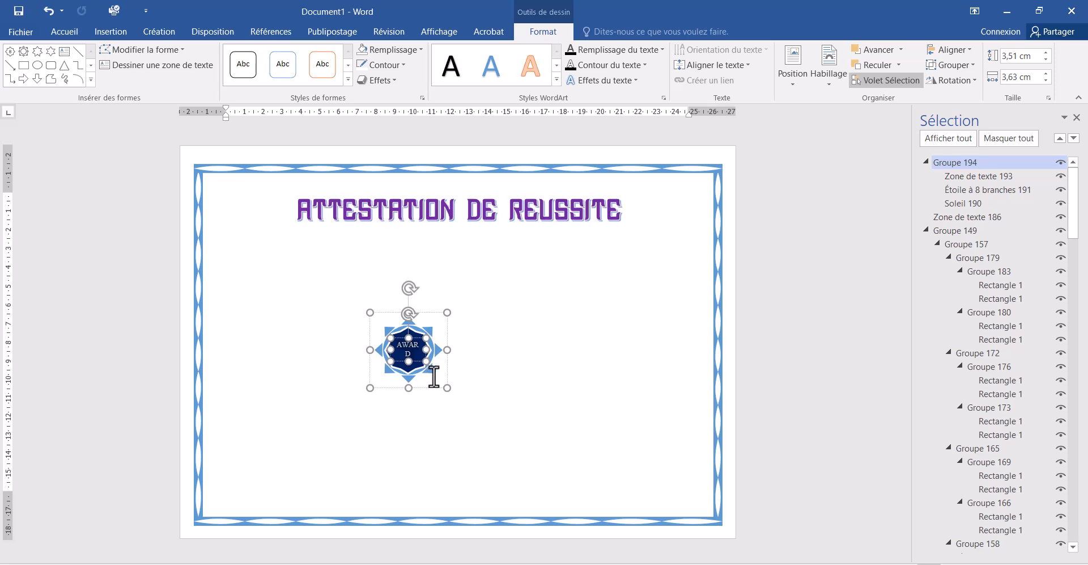
pyautogui.click(65, 35)
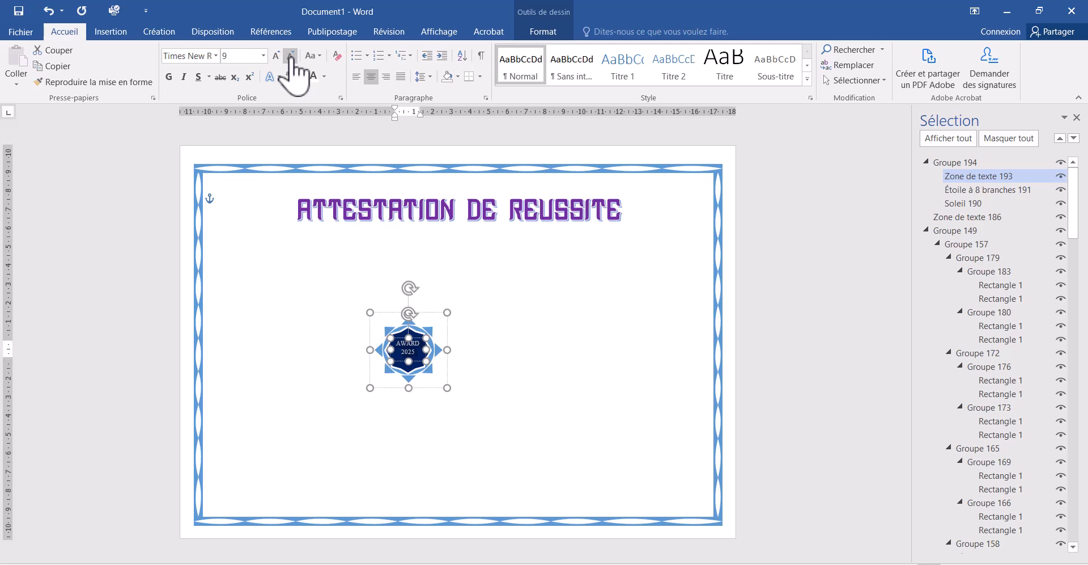
pyautogui.click(475, 400)
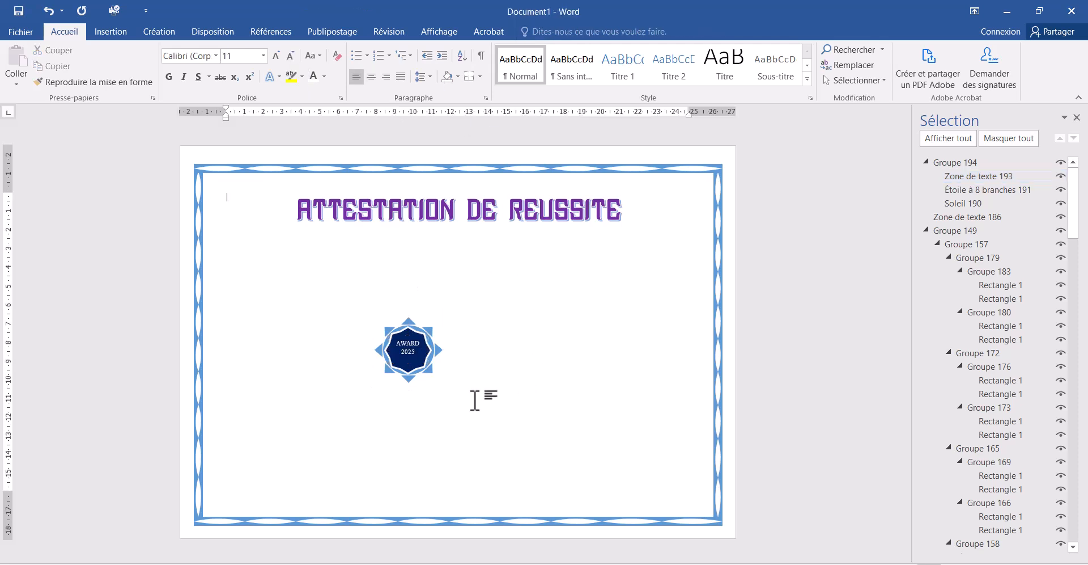
# Shrink the badge to about 2.45 cm high by 3.14 cm wide and place it just left of the ATTESTATION DE REUSSITE title.
pyautogui.click(442, 349)
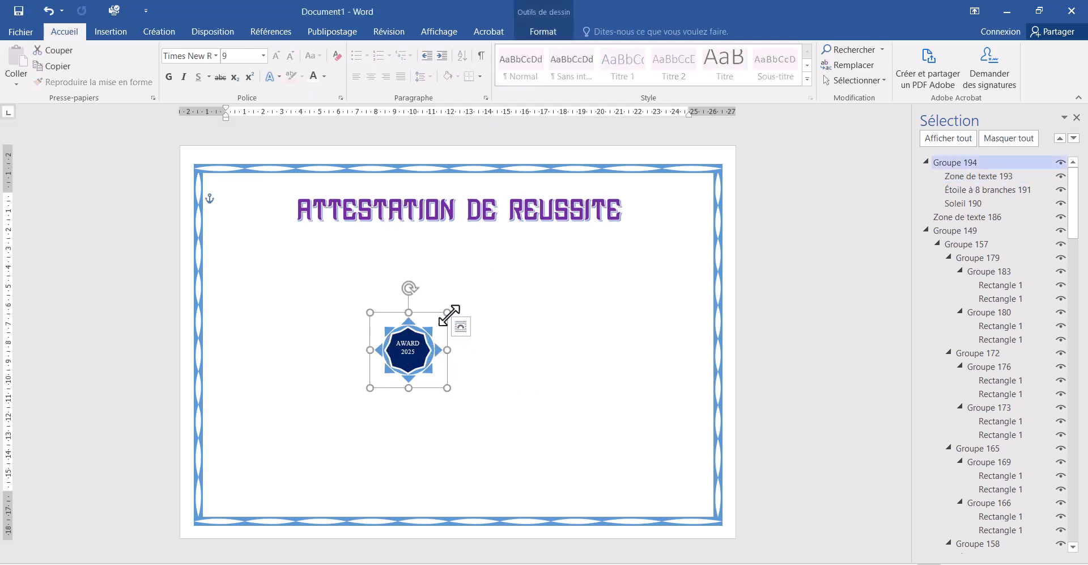
pyautogui.moveTo(447, 311); pyautogui.dragTo(439, 332)
pyautogui.moveTo(403, 383); pyautogui.dragTo(403, 381)
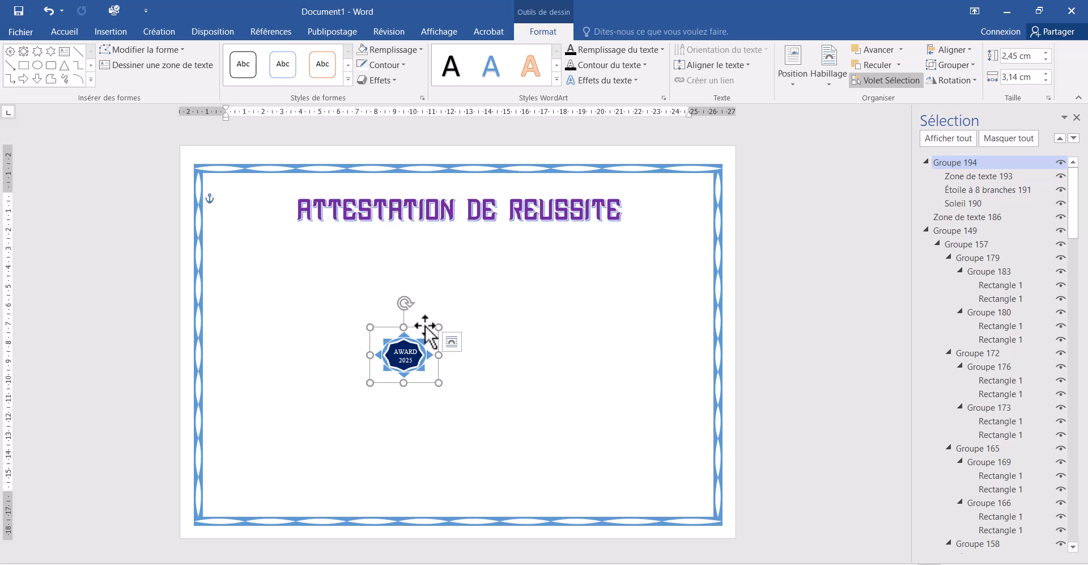
pyautogui.moveTo(426, 327); pyautogui.dragTo(272, 184)
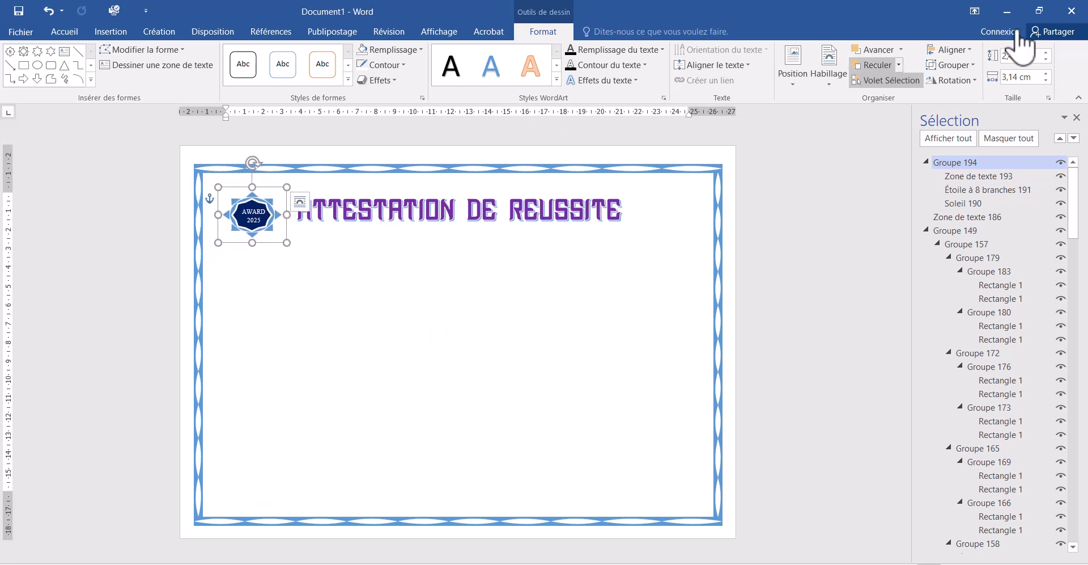
# Align the AWARD 2025 badge to the top margin and place a top-aligned duplicate just right of the ATTESTATION DE REUSSITE title.
pyautogui.click(963, 51)
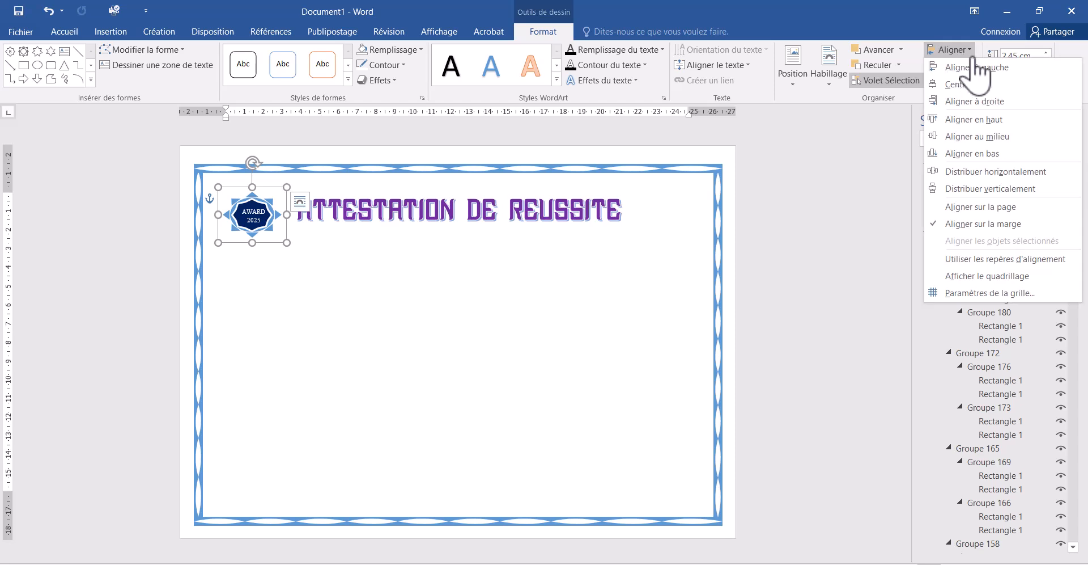
pyautogui.click(1002, 127)
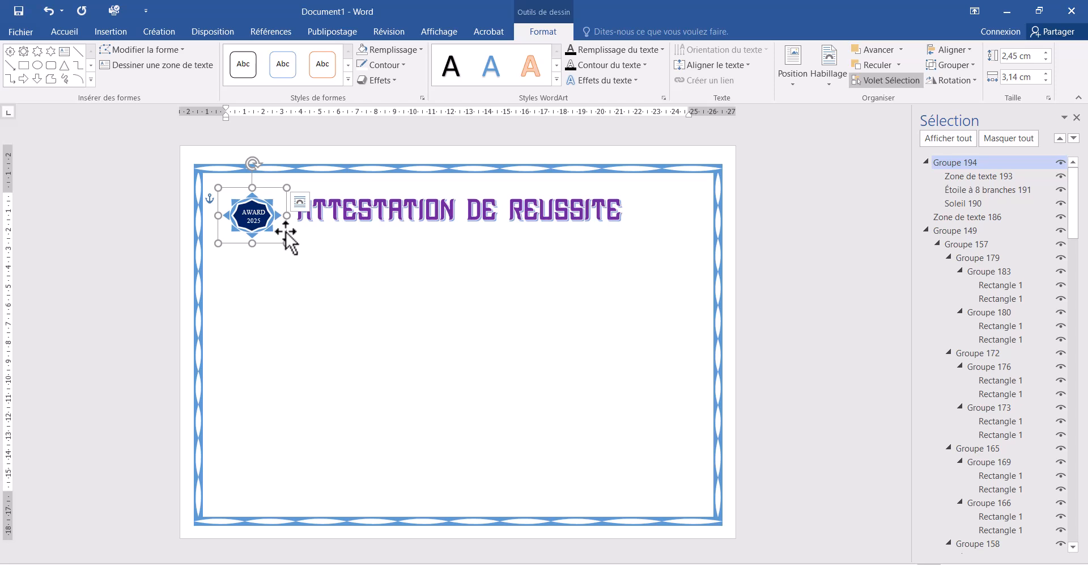
pyautogui.hotkey('ctrl', 'd')
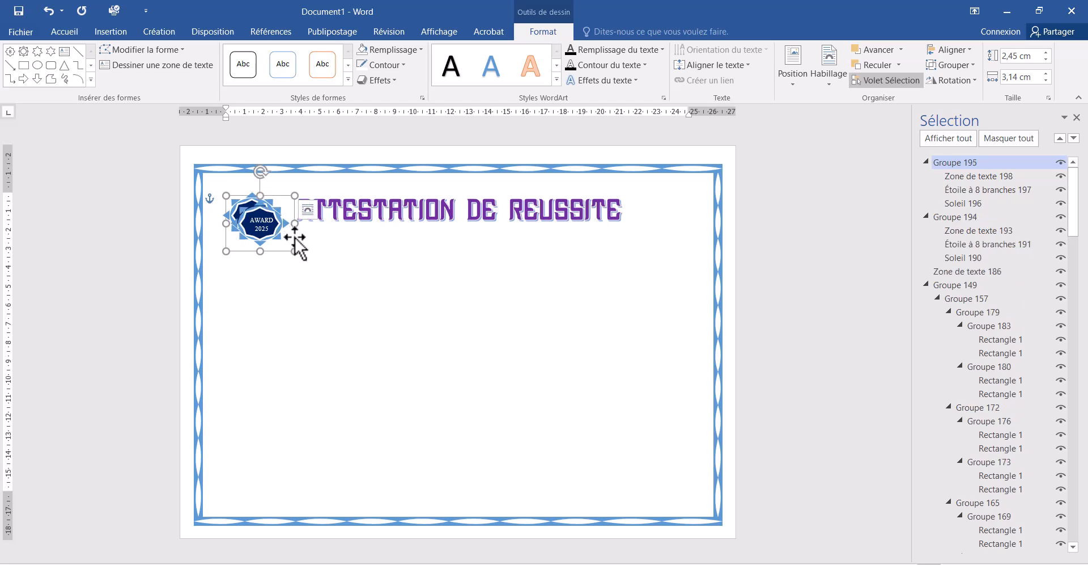
pyautogui.moveTo(297, 243); pyautogui.dragTo(704, 222)
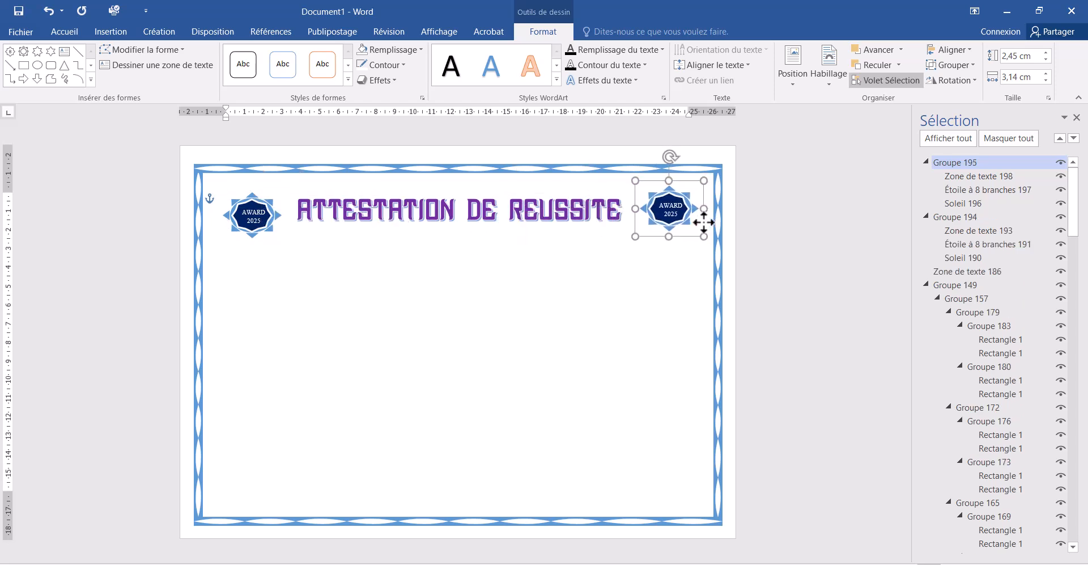
pyautogui.click(969, 51)
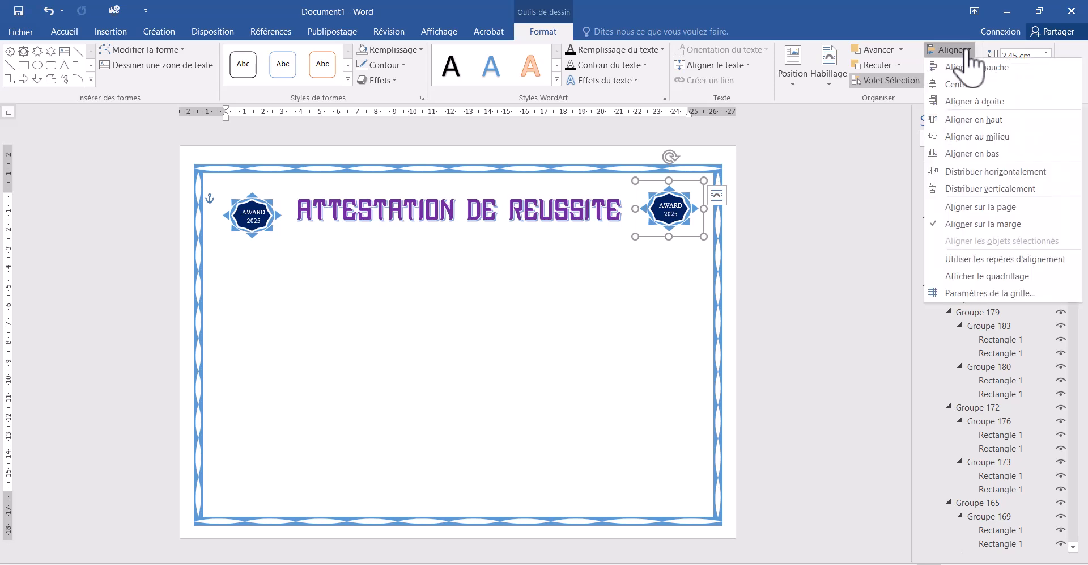
pyautogui.click(980, 120)
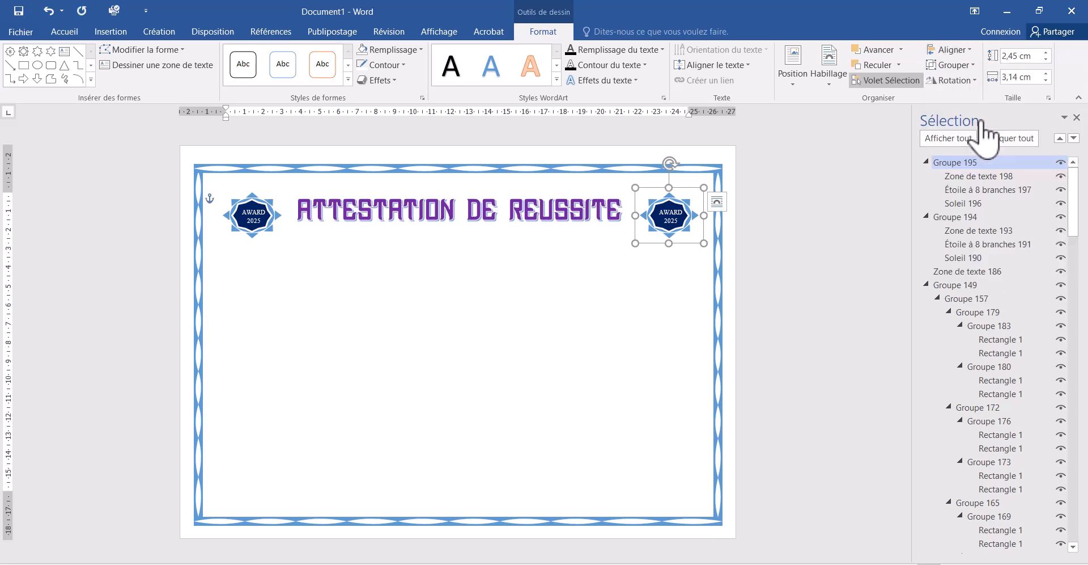
pyautogui.click(440, 336)
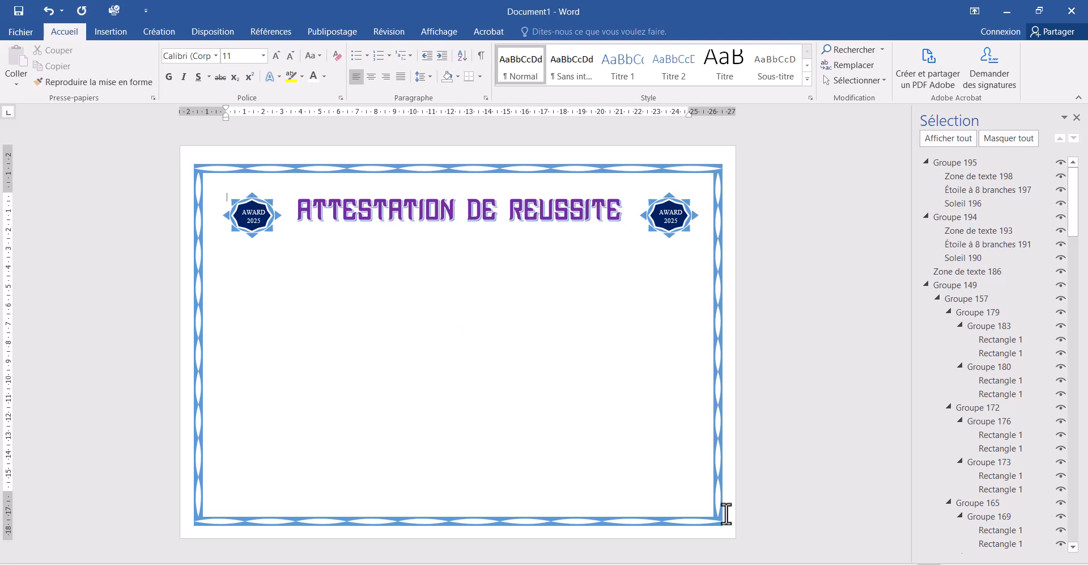
# Check the reference certificate in Photos and draw a rectangle about 0.85 cm high by 17.6 cm wide below the title.
pyautogui.moveTo(777, 564)
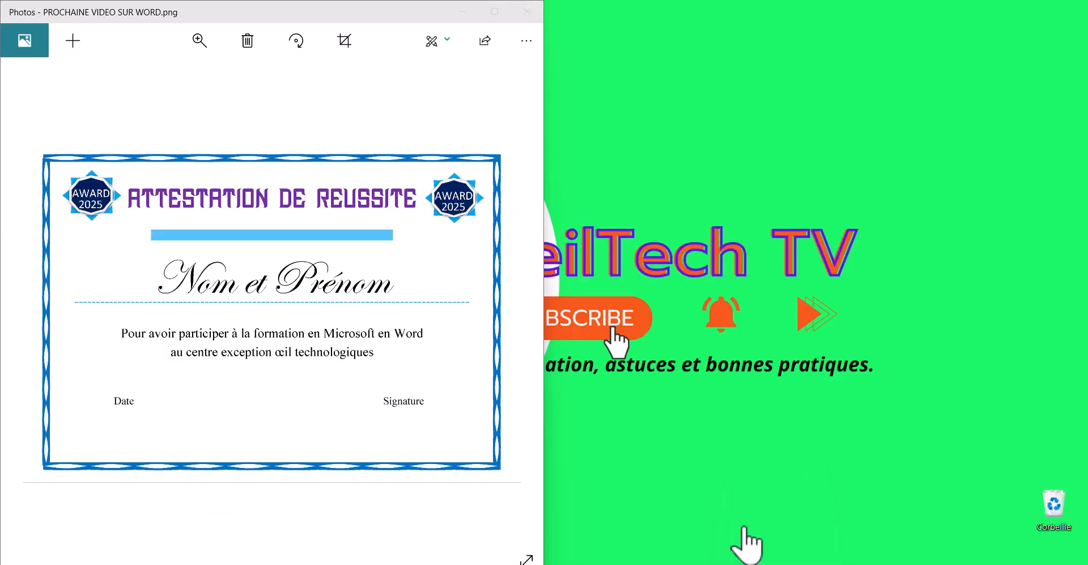
pyautogui.click(742, 539)
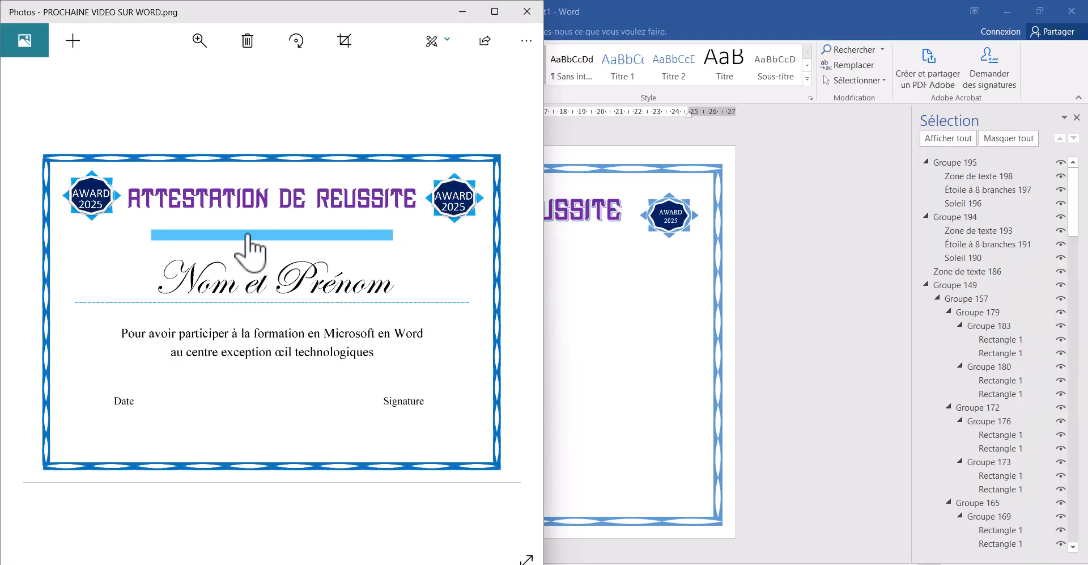
pyautogui.click(709, 287)
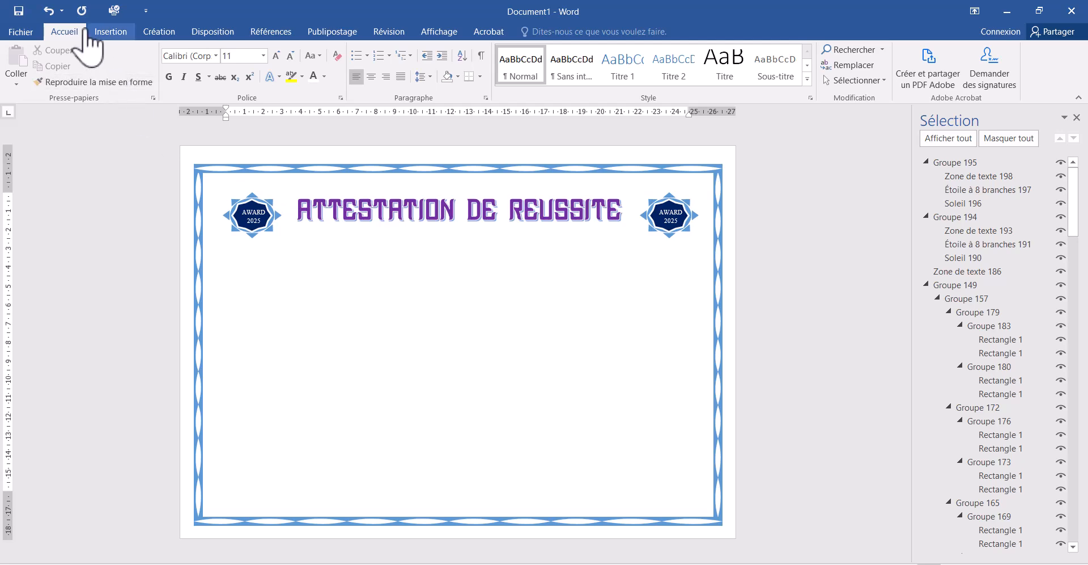
pyautogui.click(109, 32)
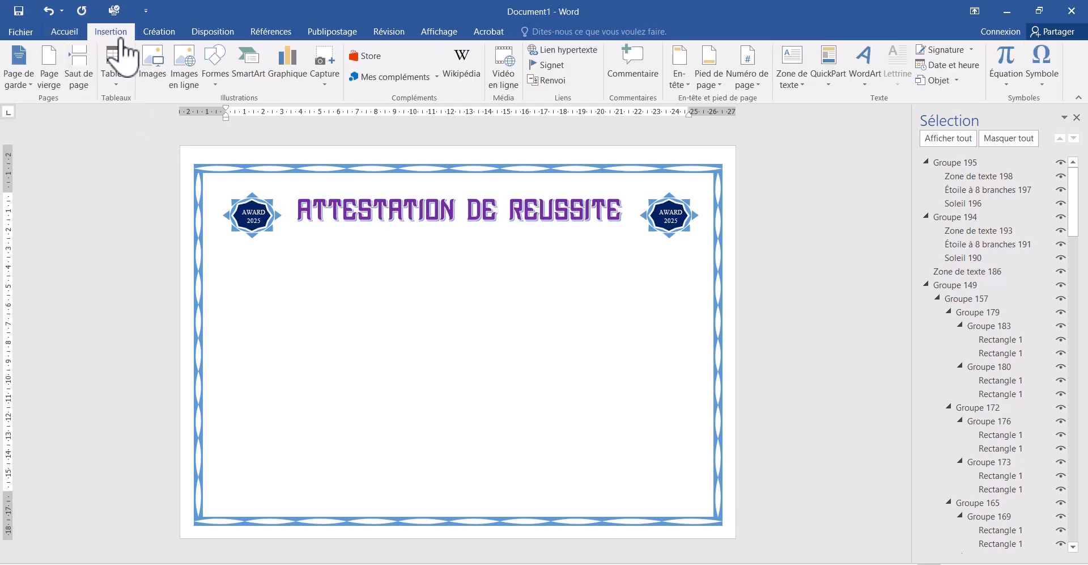
pyautogui.click(222, 73)
pyautogui.click(307, 121)
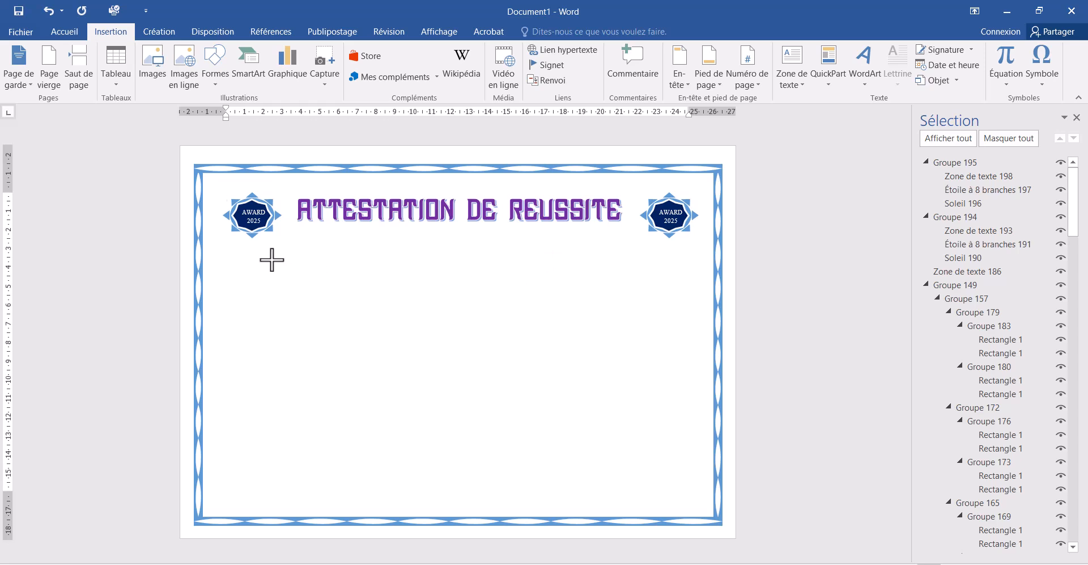
pyautogui.moveTo(295, 252); pyautogui.dragTo(626, 268)
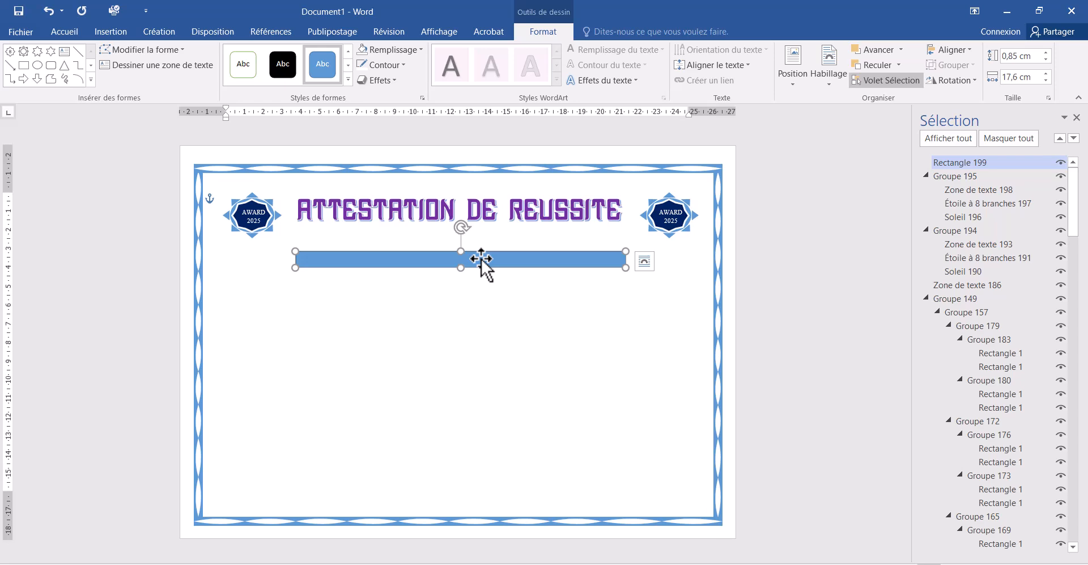
# Resize the rectangle to about 0.7 cm high by 15.6 cm wide, move it slightly lower and centre it horizontally between the margins.
pyautogui.moveTo(481, 259); pyautogui.dragTo(482, 255)
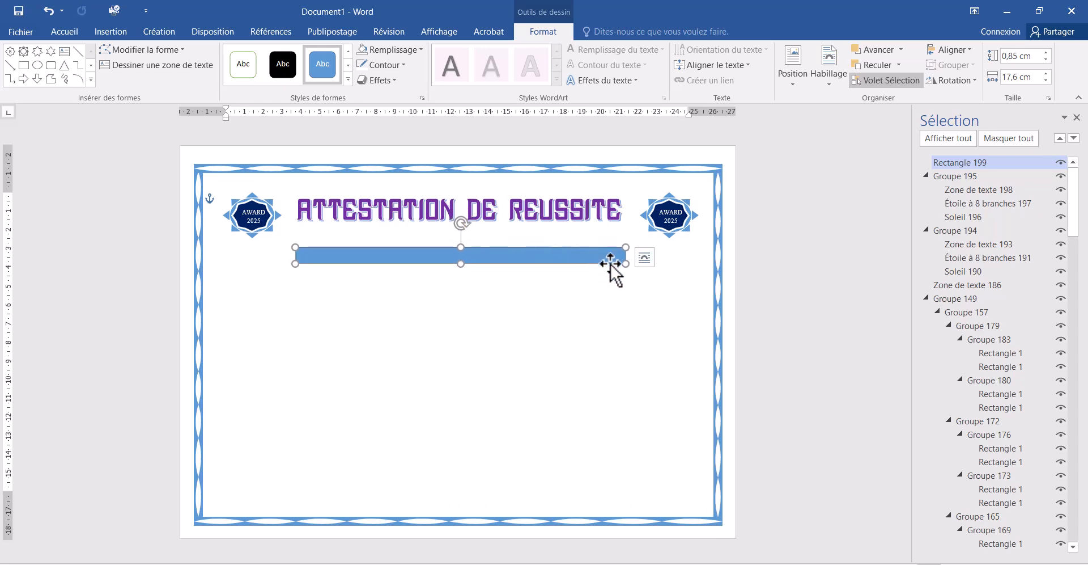
pyautogui.moveTo(617, 268); pyautogui.dragTo(589, 261)
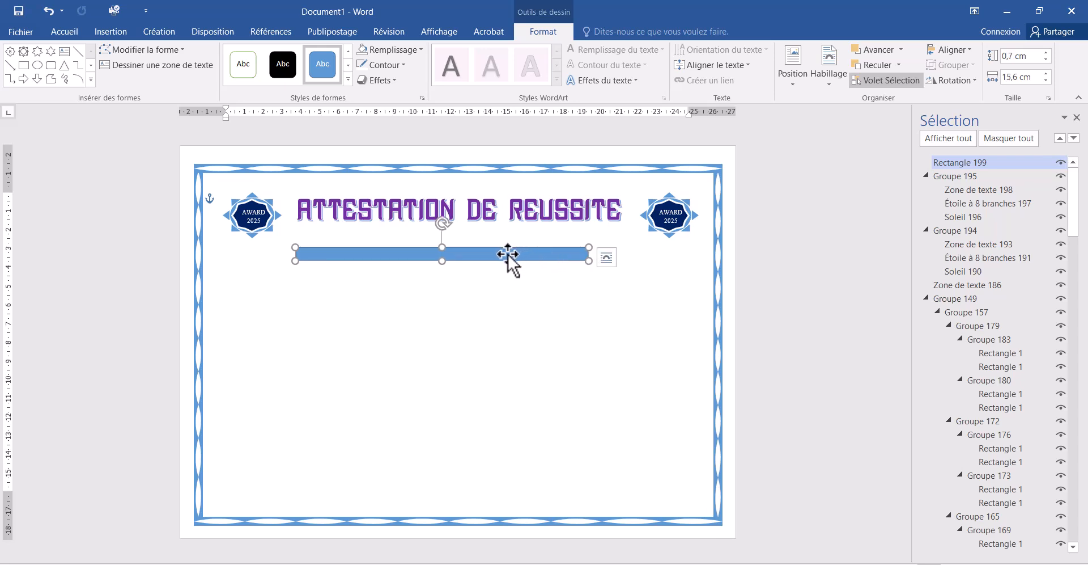
pyautogui.moveTo(508, 254); pyautogui.dragTo(524, 268)
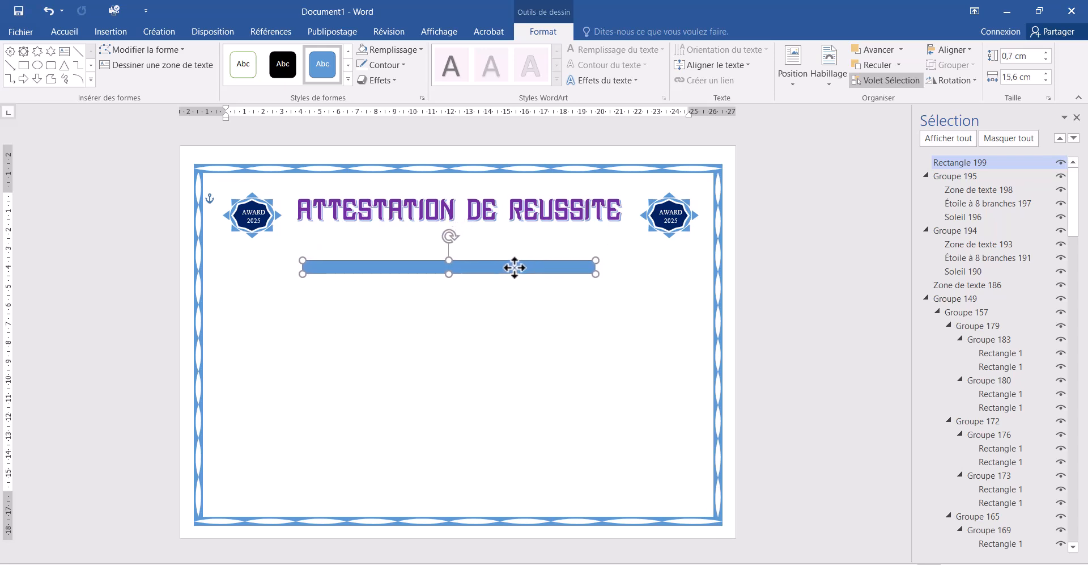
pyautogui.click(950, 50)
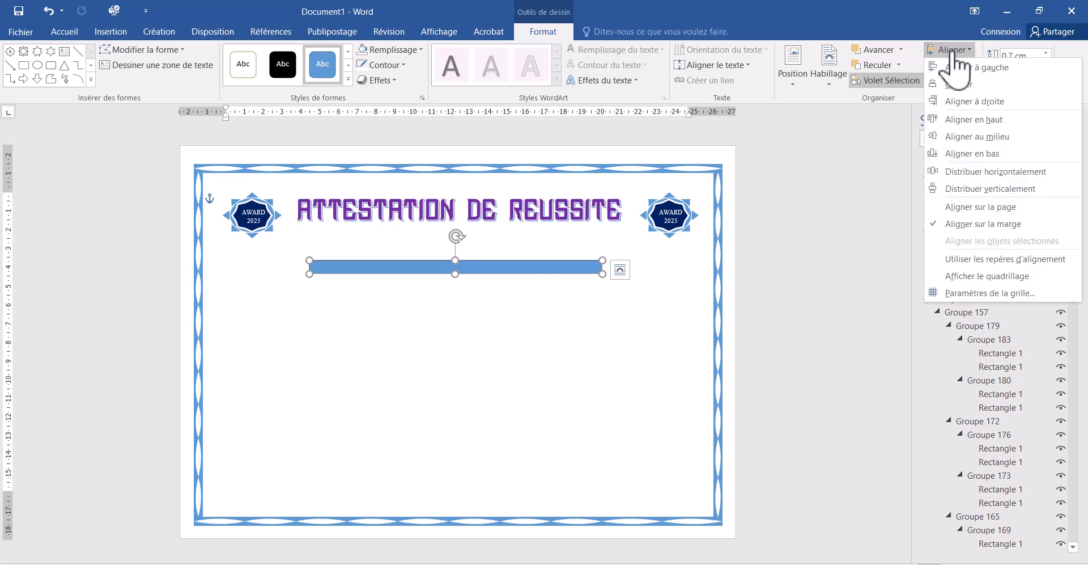
pyautogui.click(966, 91)
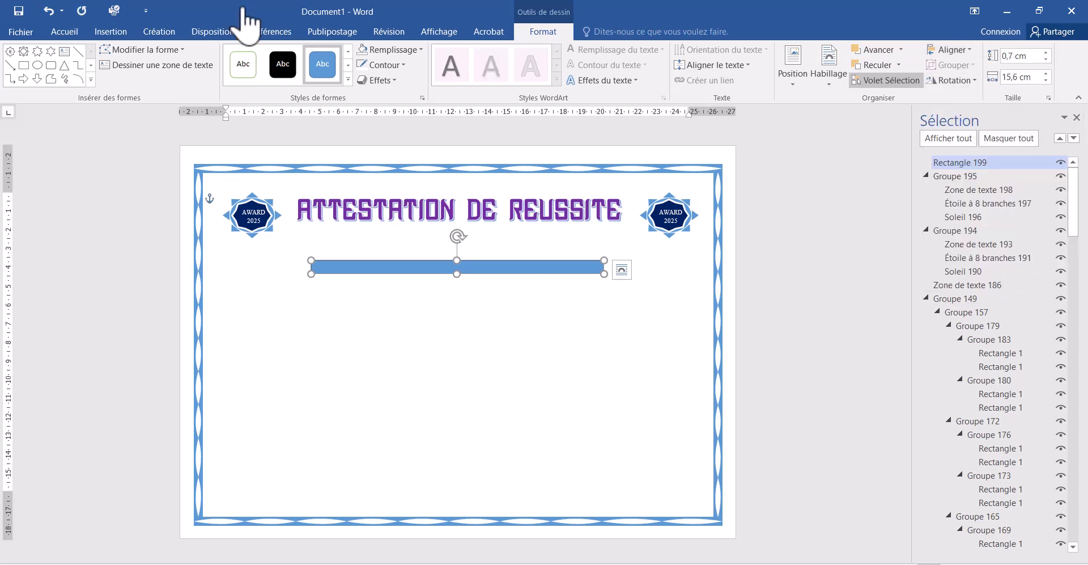
# Remove the outline from the blue bar below the title.
pyautogui.click(397, 49)
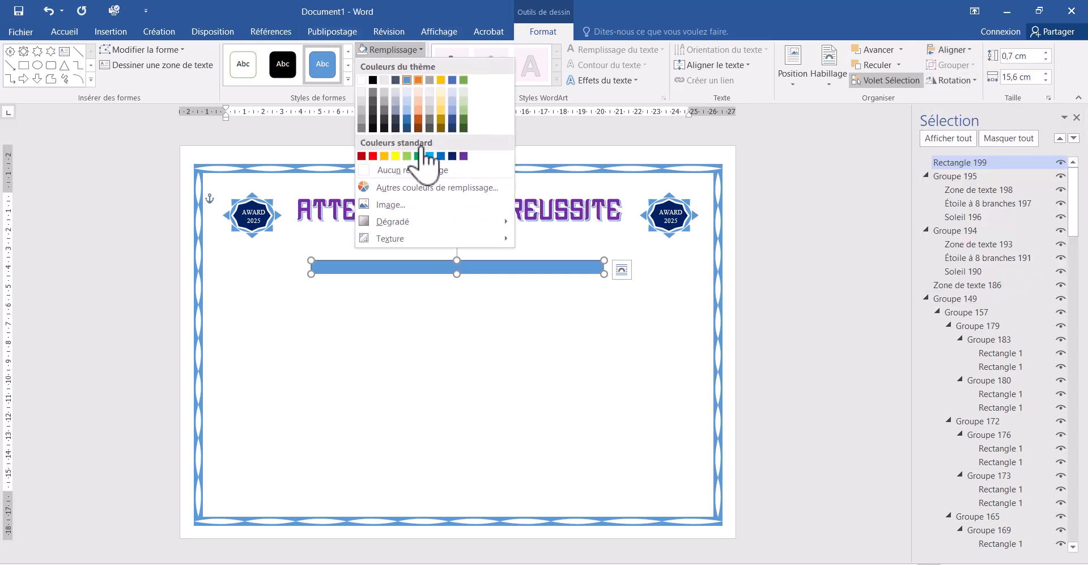
pyautogui.click(329, 143)
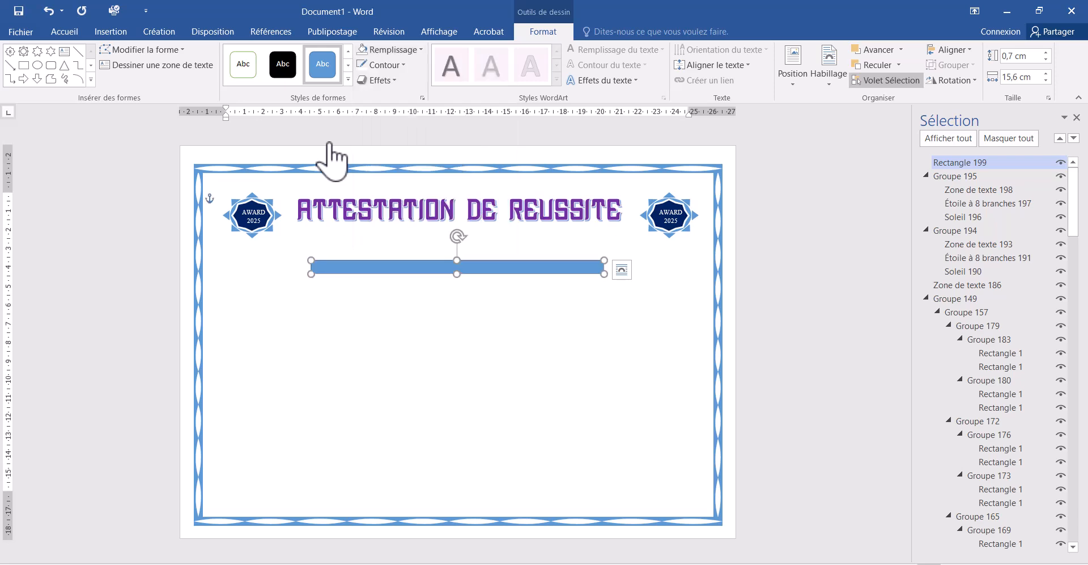
pyautogui.click(390, 66)
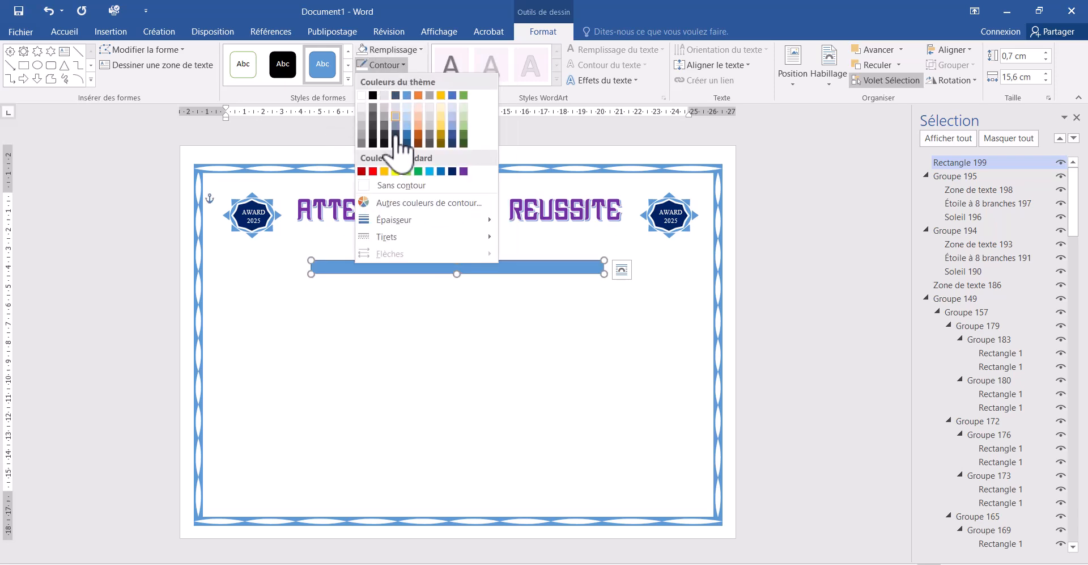
pyautogui.click(400, 185)
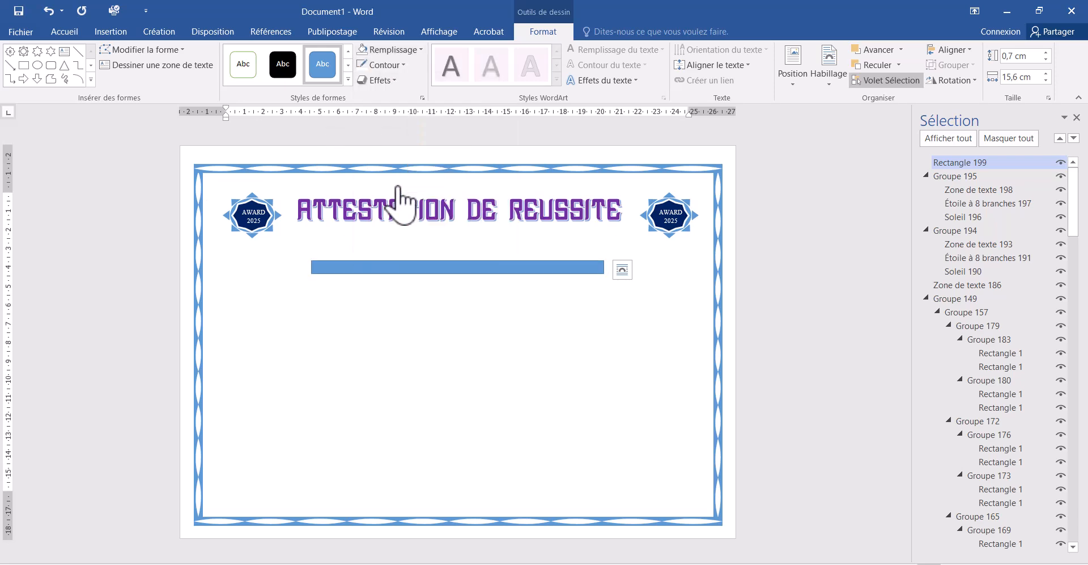
pyautogui.click(483, 359)
# Compare the bar with the reference image and fill it with the standard light blue.
pyautogui.moveTo(777, 563)
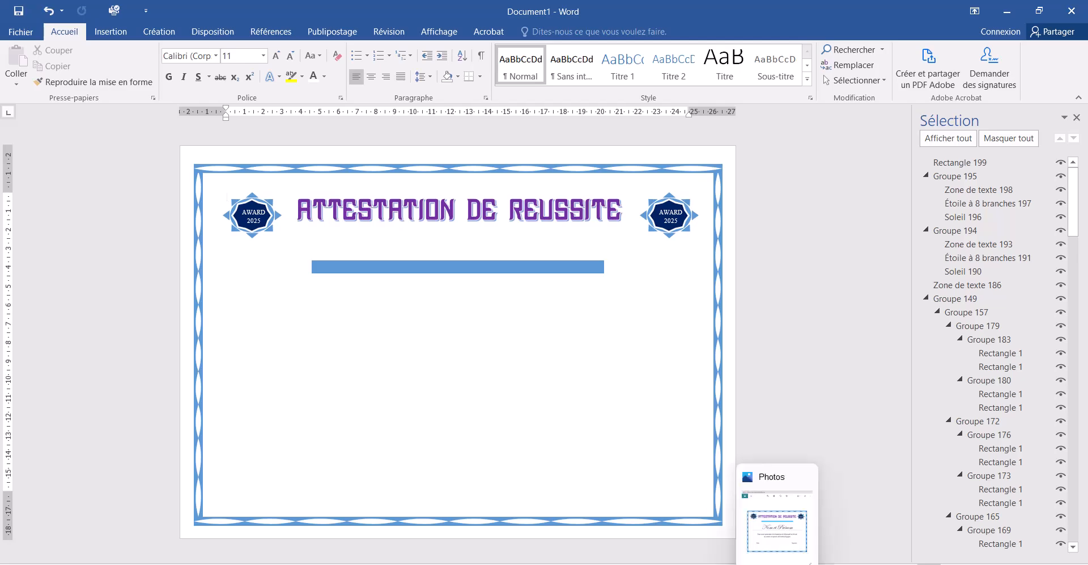
pyautogui.moveTo(772, 533)
pyautogui.doubleClick(445, 267)
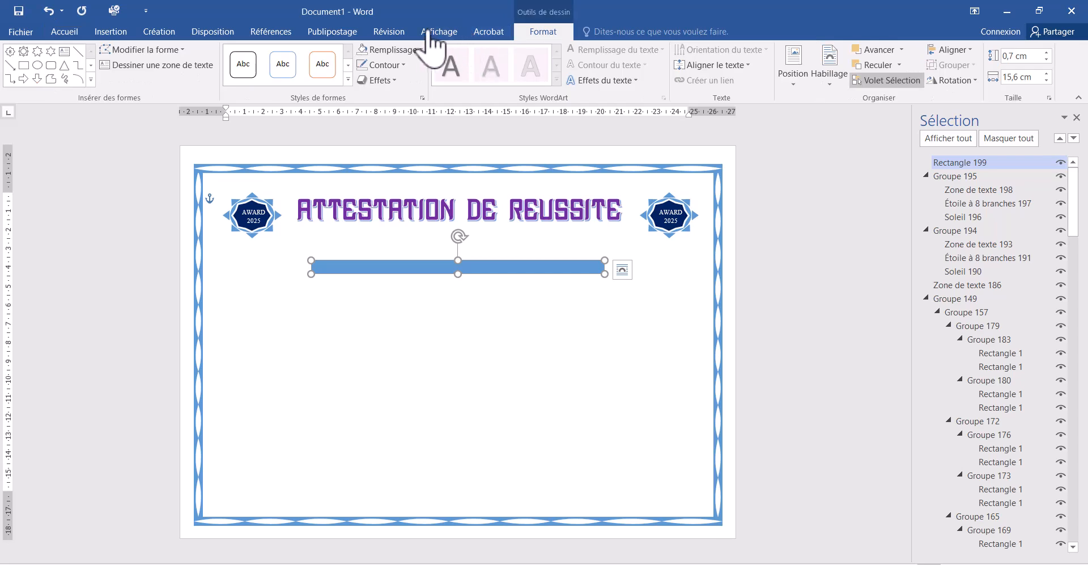
pyautogui.click(417, 50)
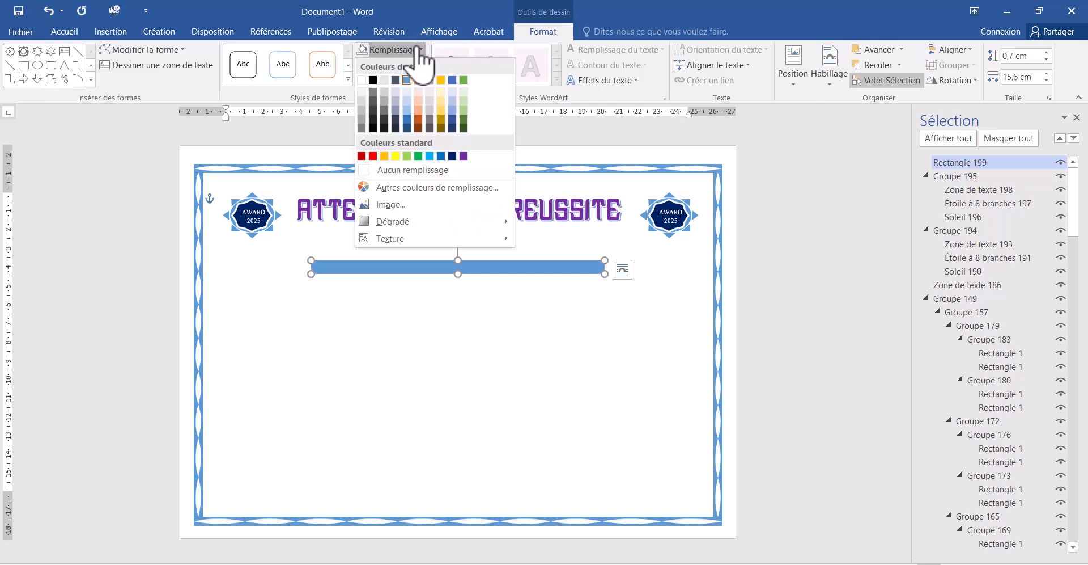
pyautogui.click(430, 156)
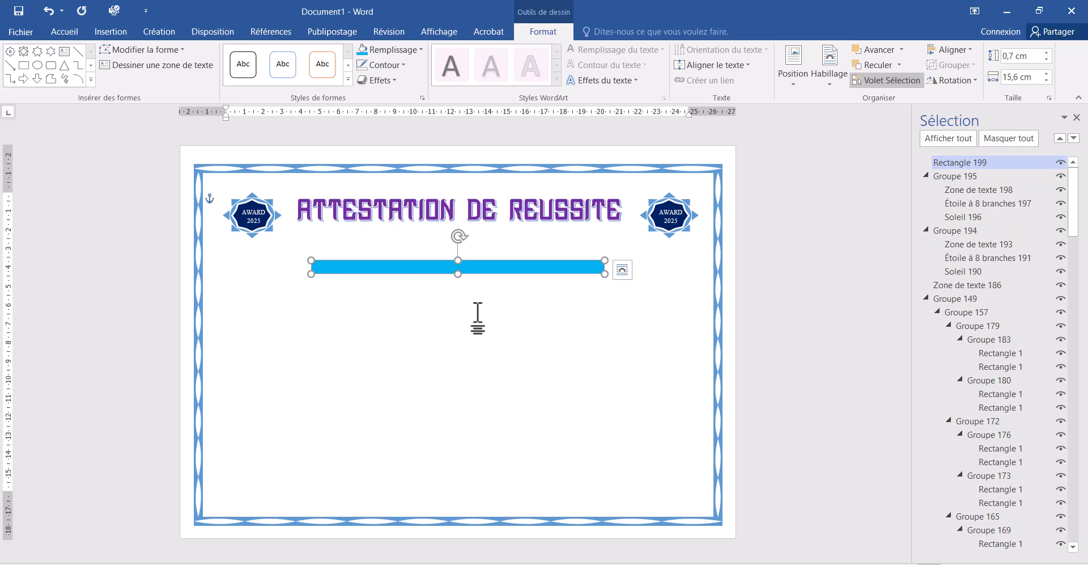
pyautogui.click(463, 352)
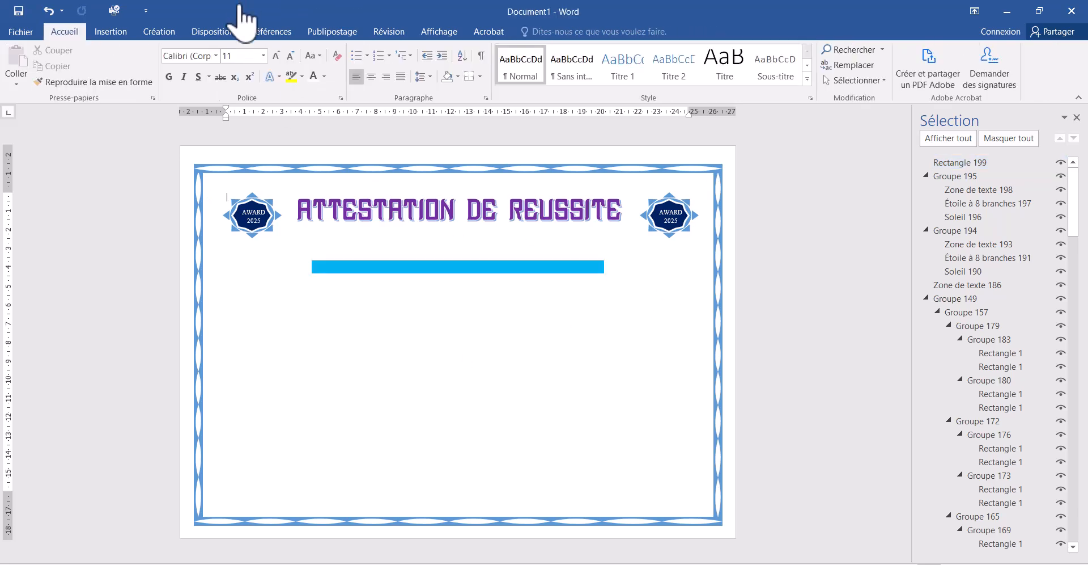
# Insert a text box about 3 cm high by 18.57 cm wide below the blue bar, containing "Nom et Prenom".
pyautogui.click(114, 33)
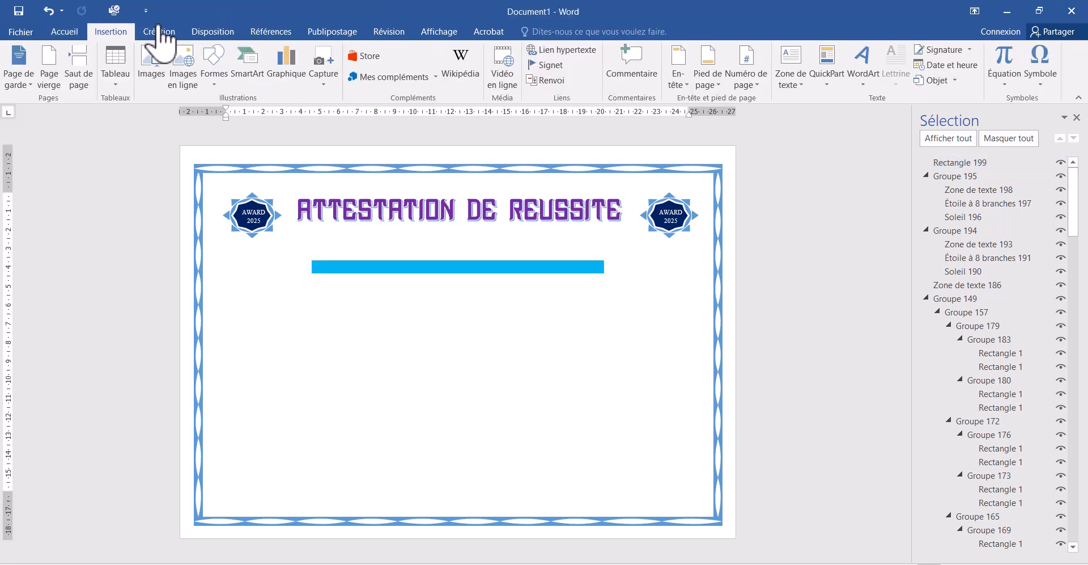
pyautogui.click(215, 63)
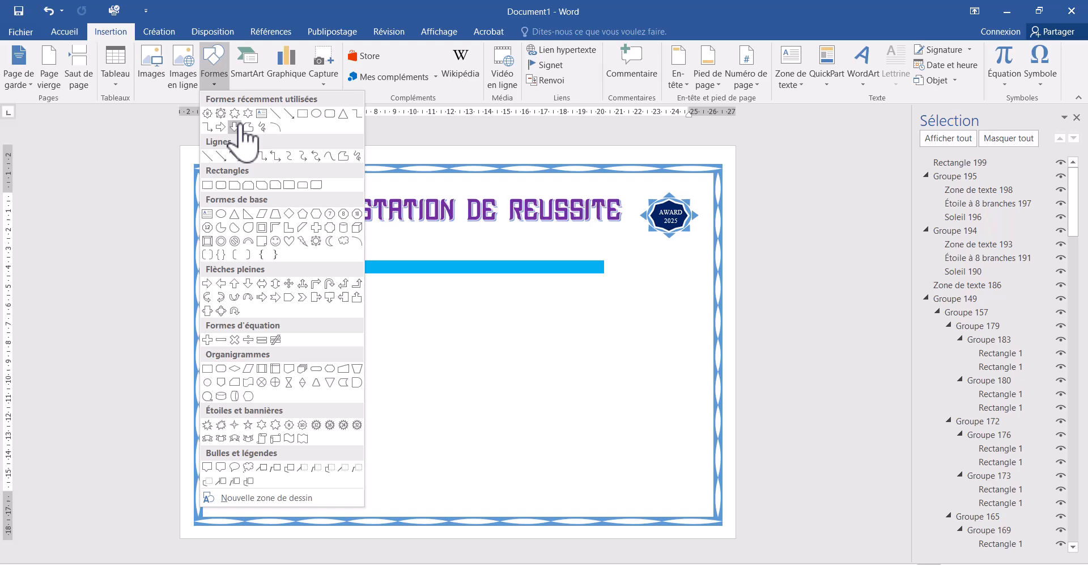
pyautogui.click(262, 114)
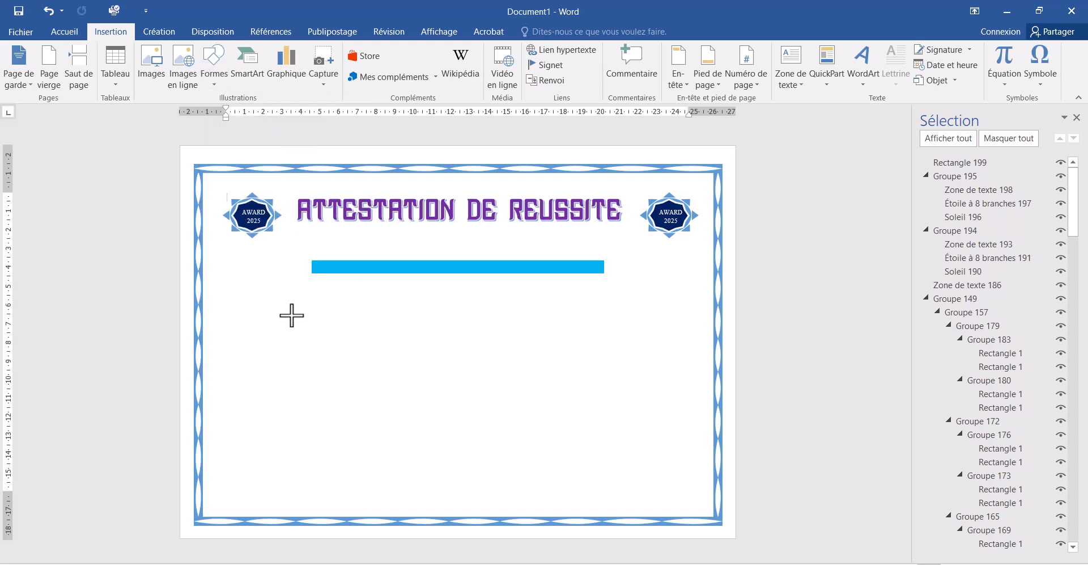
pyautogui.moveTo(291, 315)
pyautogui.mouseDown()
pyautogui.moveTo(629, 357)
pyautogui.moveTo(641, 371)
pyautogui.mouseUp()
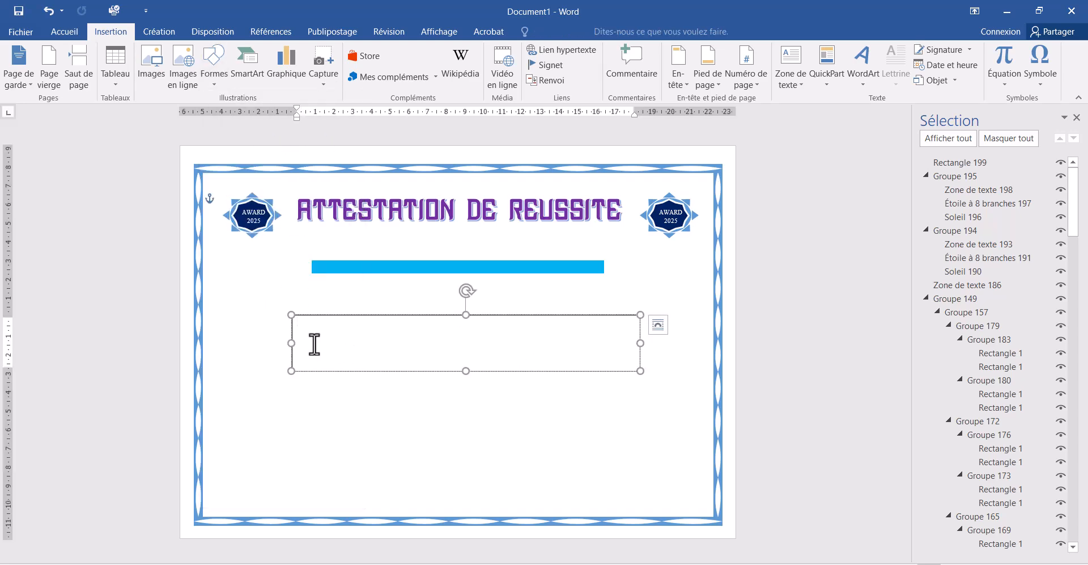
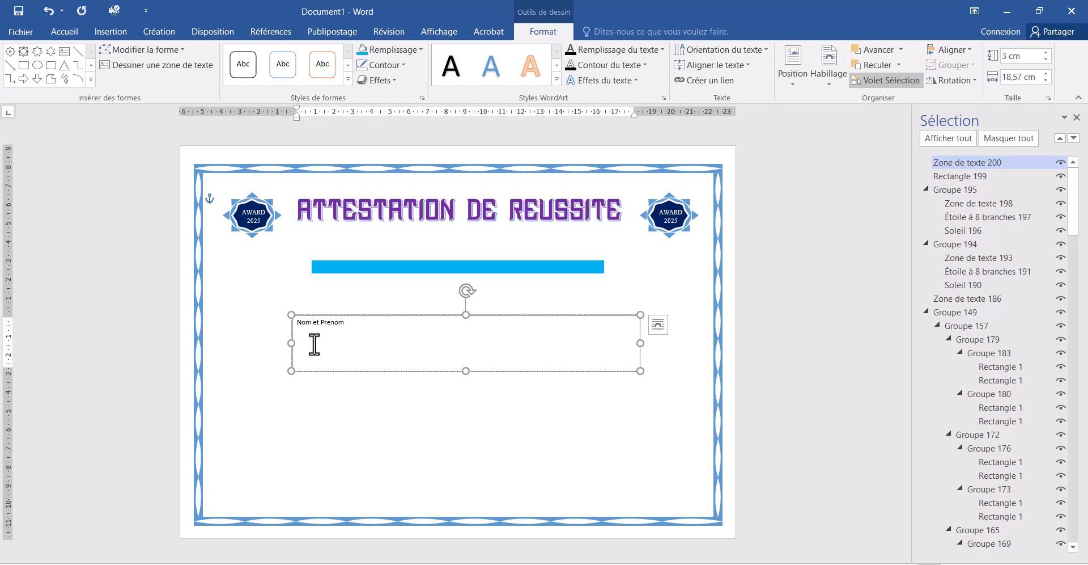
# Format the "Nom et Prenom" text in Edwardian Script ITC at 24 pt.
pyautogui.moveTo(349, 325); pyautogui.dragTo(282, 322)
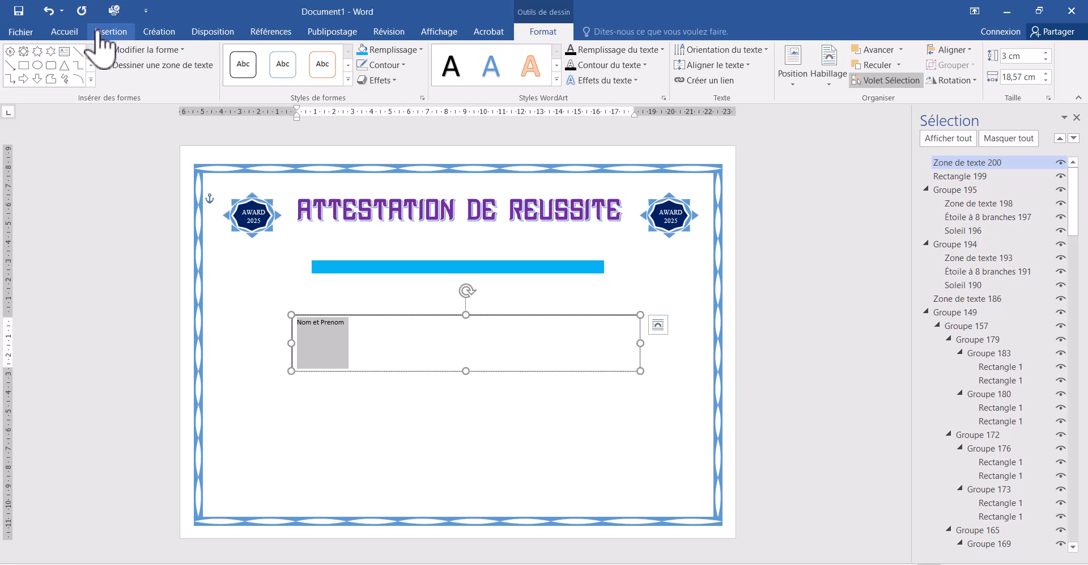
pyautogui.click(65, 35)
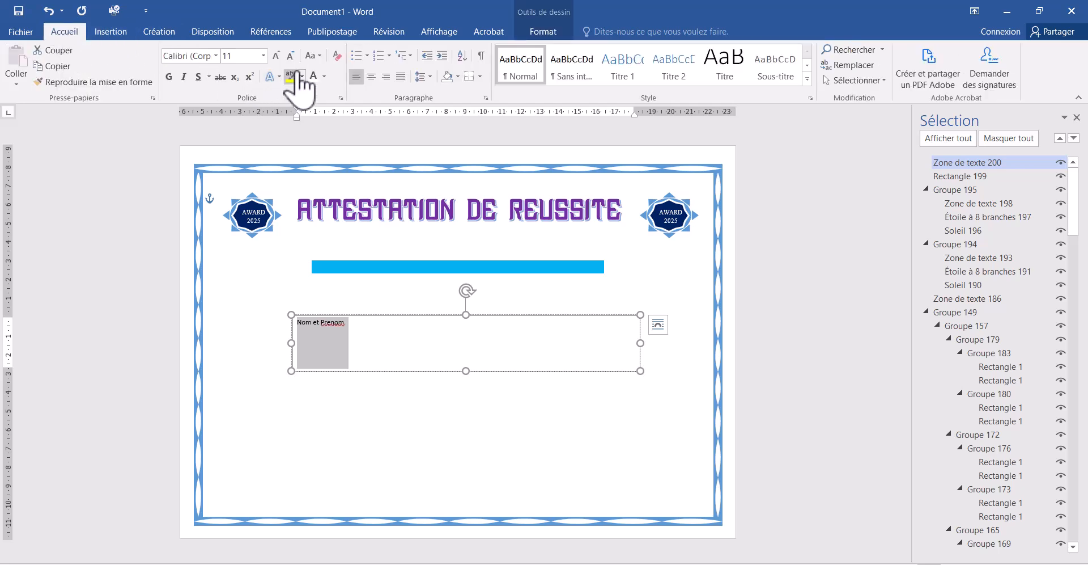
pyautogui.click(216, 56)
pyautogui.write('Edwardian Sc')
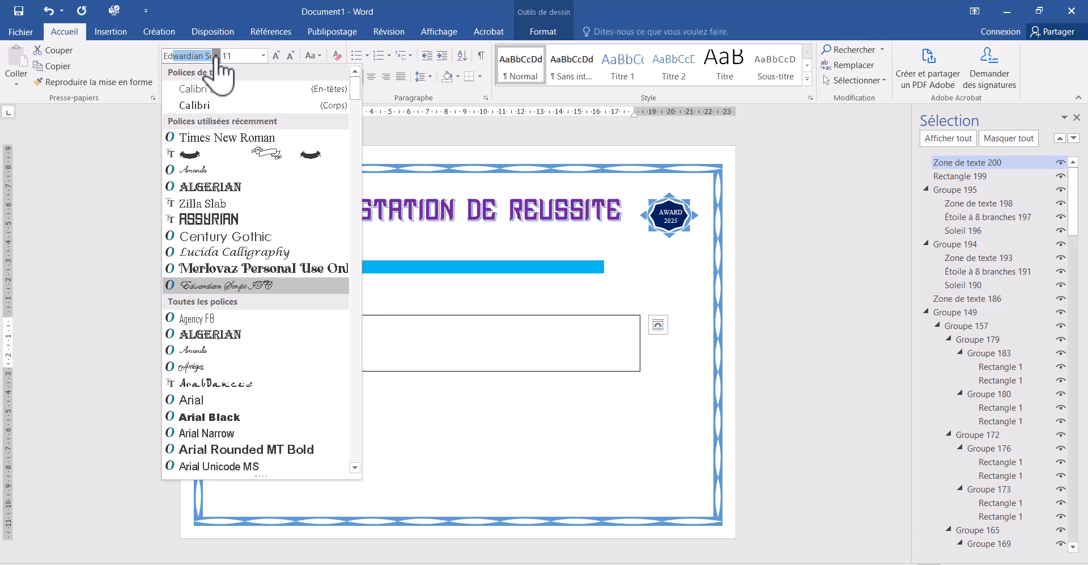
pyautogui.press('Return')
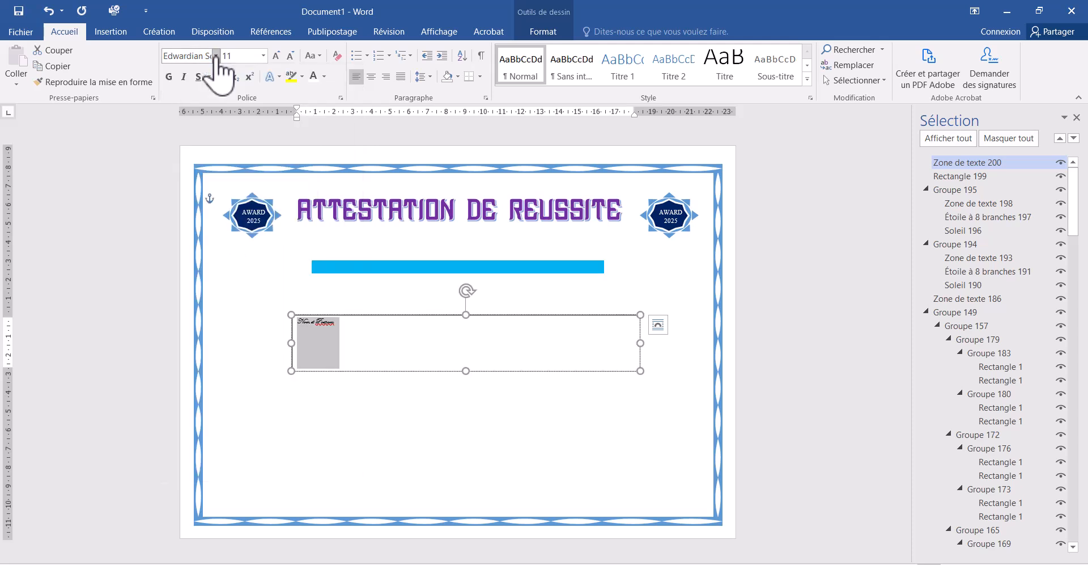
pyautogui.click(276, 55)
pyautogui.click(276, 55)
pyautogui.click(276, 56)
pyautogui.click(276, 55)
pyautogui.click(276, 55)
pyautogui.click(276, 56)
pyautogui.click(276, 55)
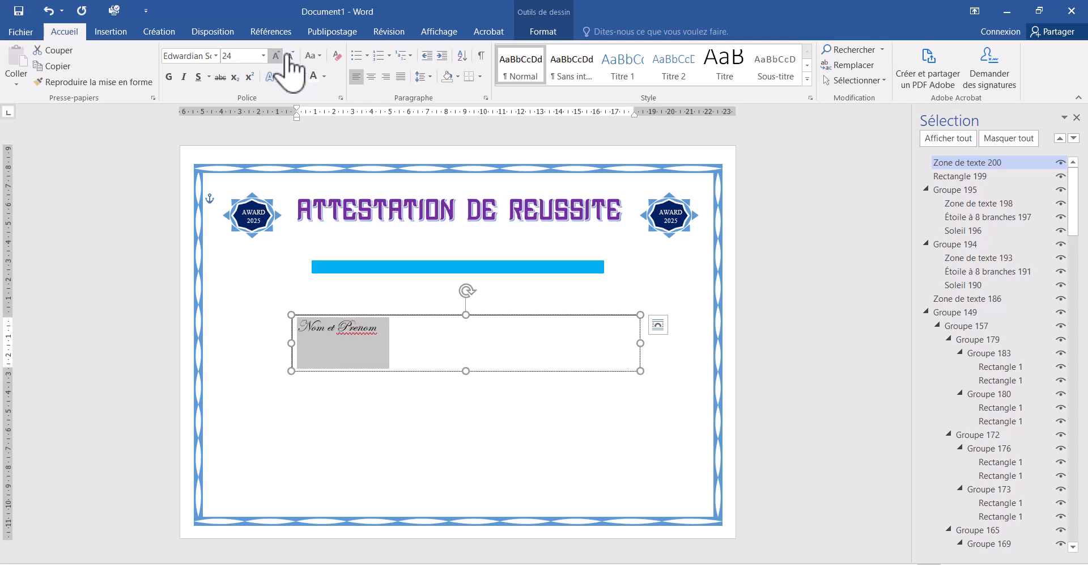
# Correct the misspelled word "Prenom" to the suggested "Prénom".
pyautogui.click(356, 331)
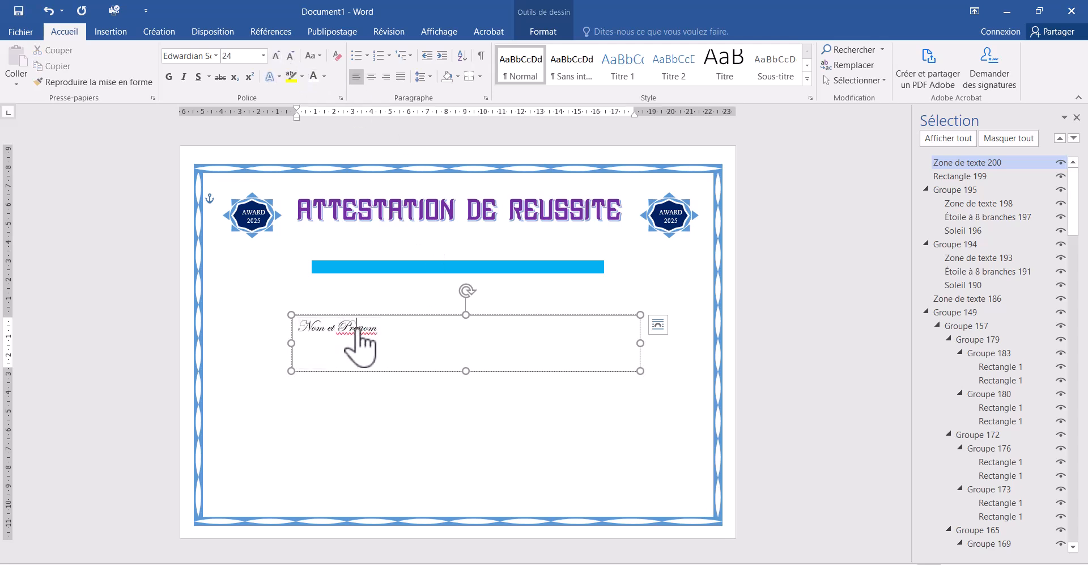
pyautogui.rightClick(356, 331)
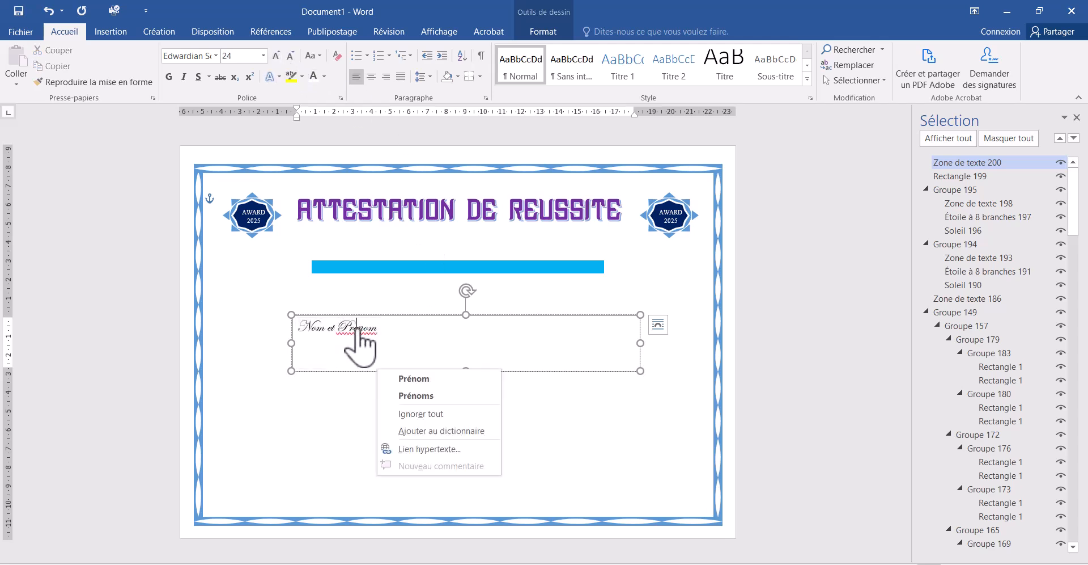
pyautogui.click(412, 385)
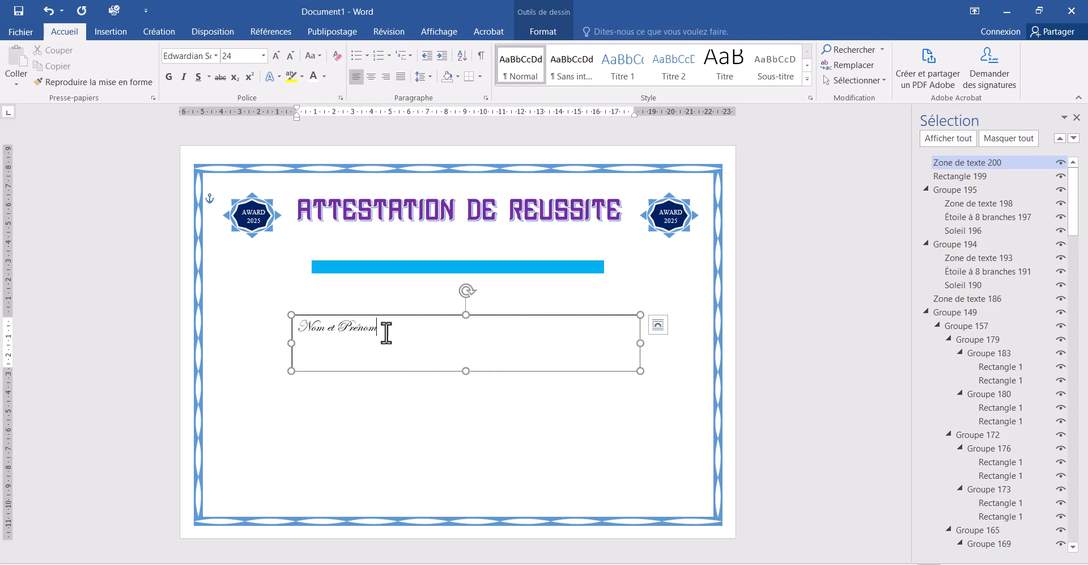
# Centre the "Nom et Prénom" text within its box and reduce the box to about one line in height.
pyautogui.moveTo(387, 333); pyautogui.dragTo(287, 372)
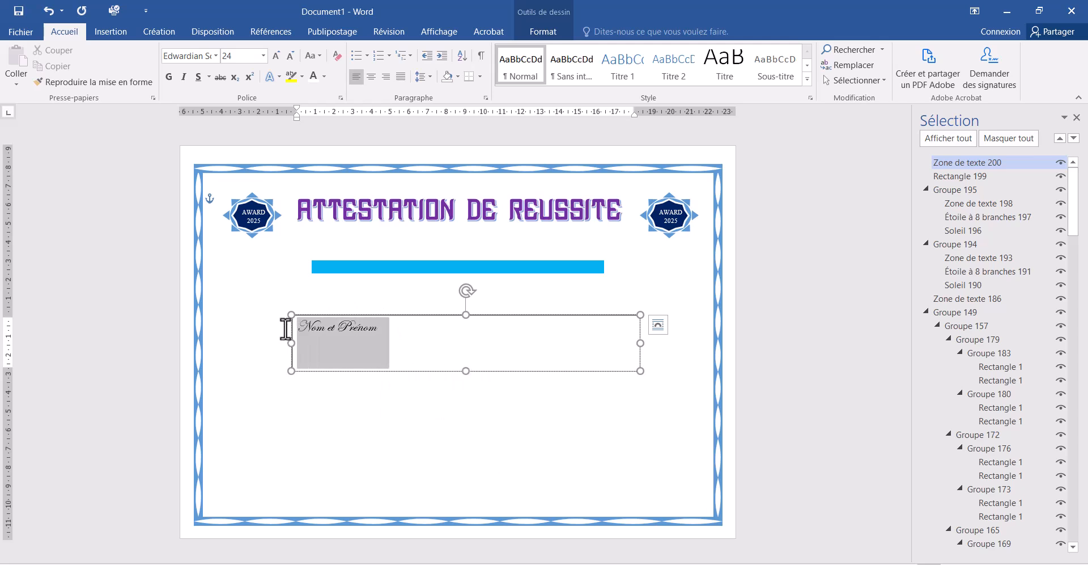
pyautogui.click(370, 77)
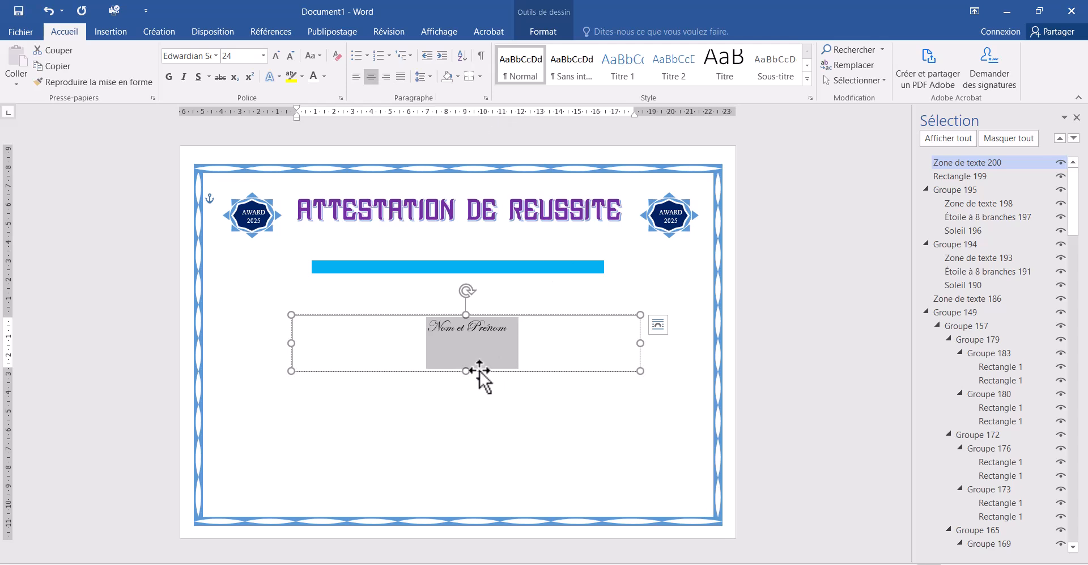
pyautogui.moveTo(470, 349); pyautogui.dragTo(472, 336)
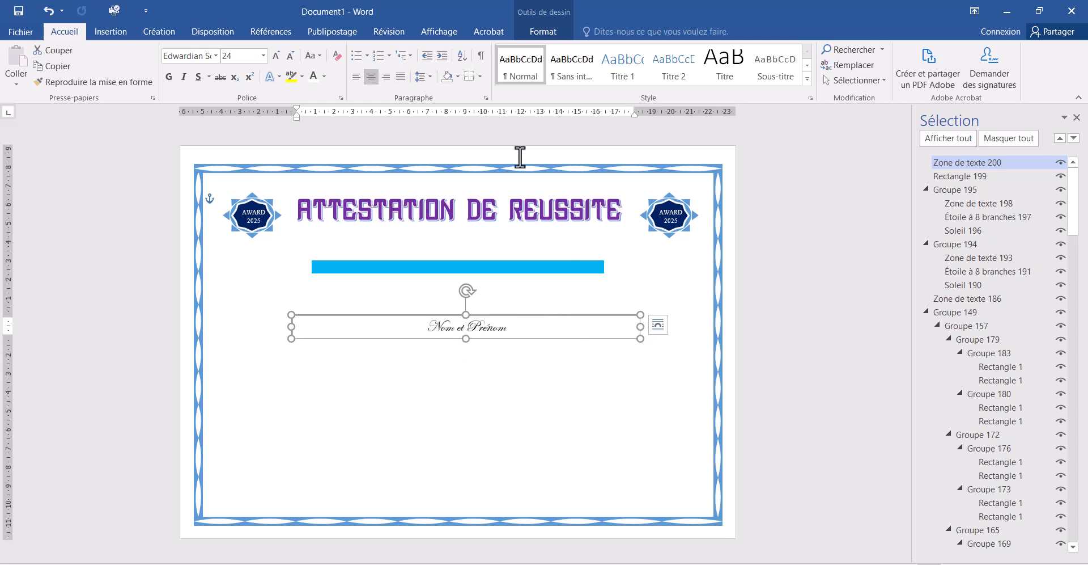
# Enlarge the "Nom et Prénom" text to 80 pt and its text box to about 4.2 cm high by 20.77 cm wide.
pyautogui.click(276, 57)
pyautogui.click(275, 56)
pyautogui.click(276, 57)
pyautogui.click(276, 57)
pyautogui.click(275, 57)
pyautogui.click(275, 56)
pyautogui.click(275, 57)
pyautogui.click(276, 57)
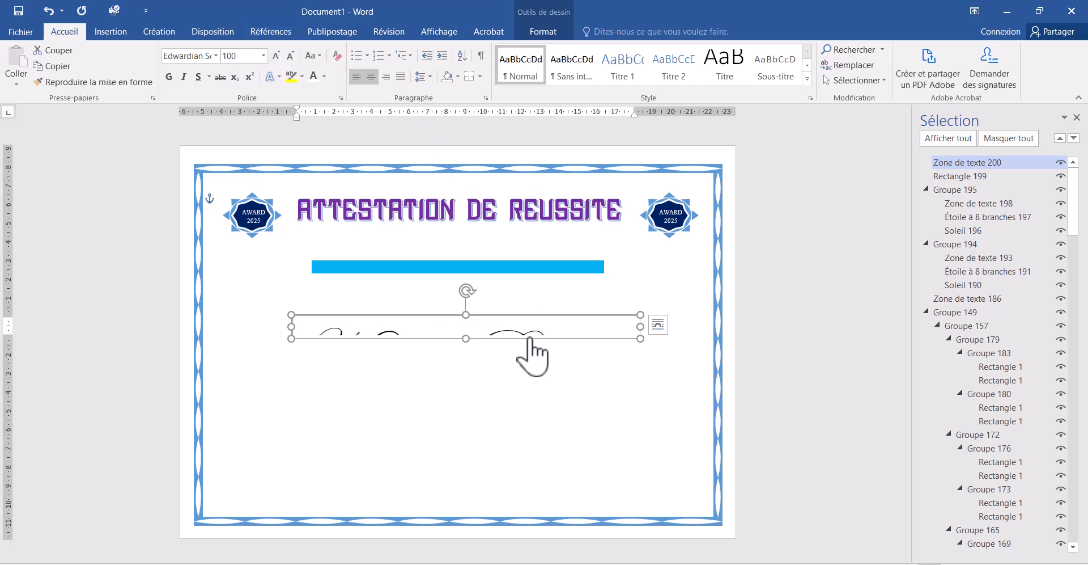
pyautogui.moveTo(640, 338); pyautogui.dragTo(681, 393)
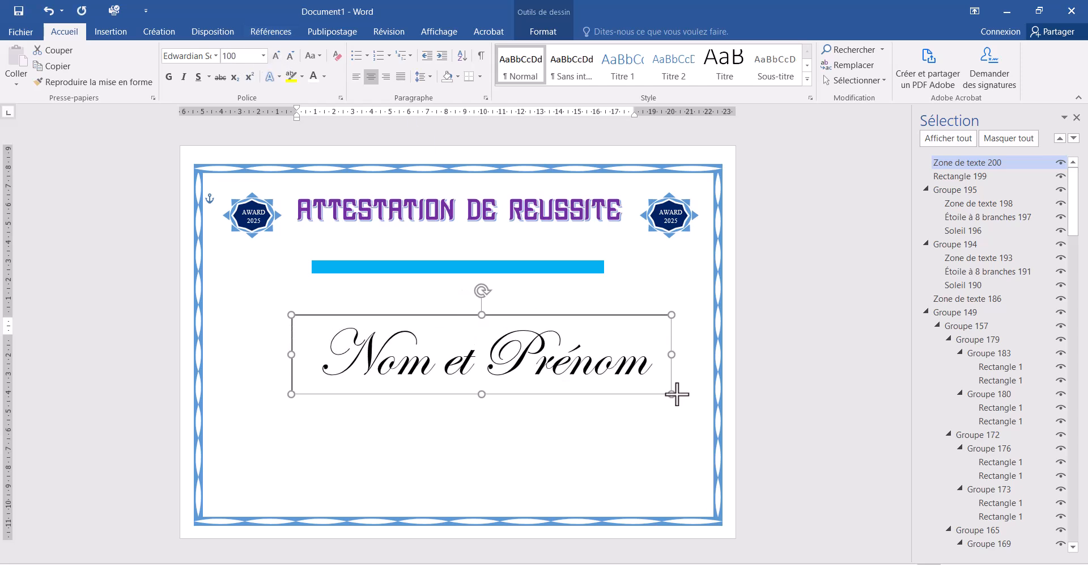
pyautogui.click(290, 57)
pyautogui.click(290, 57)
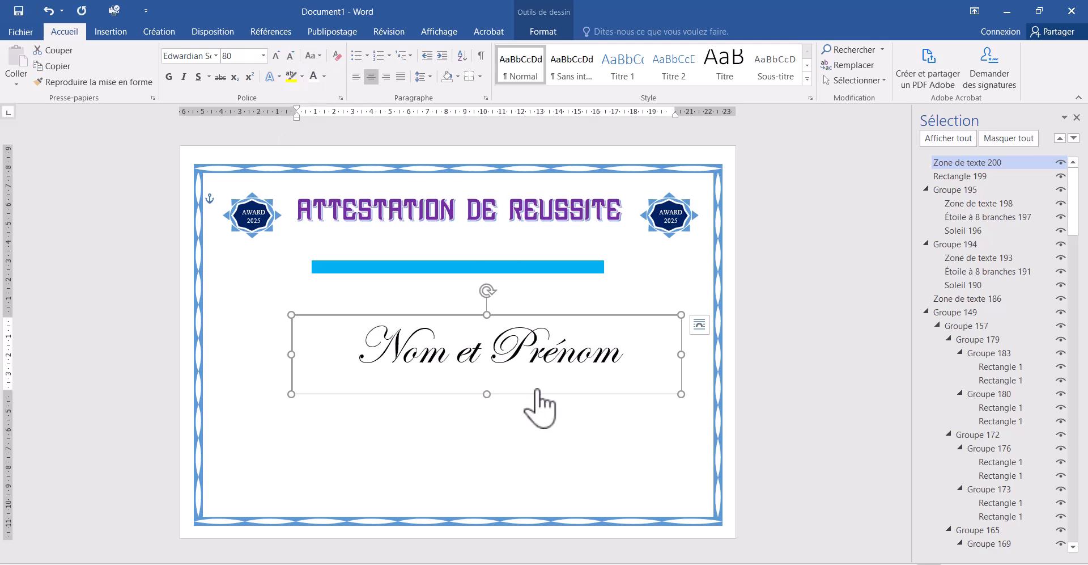
# Move the name text box up closer to the blue bar and centre it horizontally between the margins.
pyautogui.moveTo(579, 394); pyautogui.dragTo(560, 371)
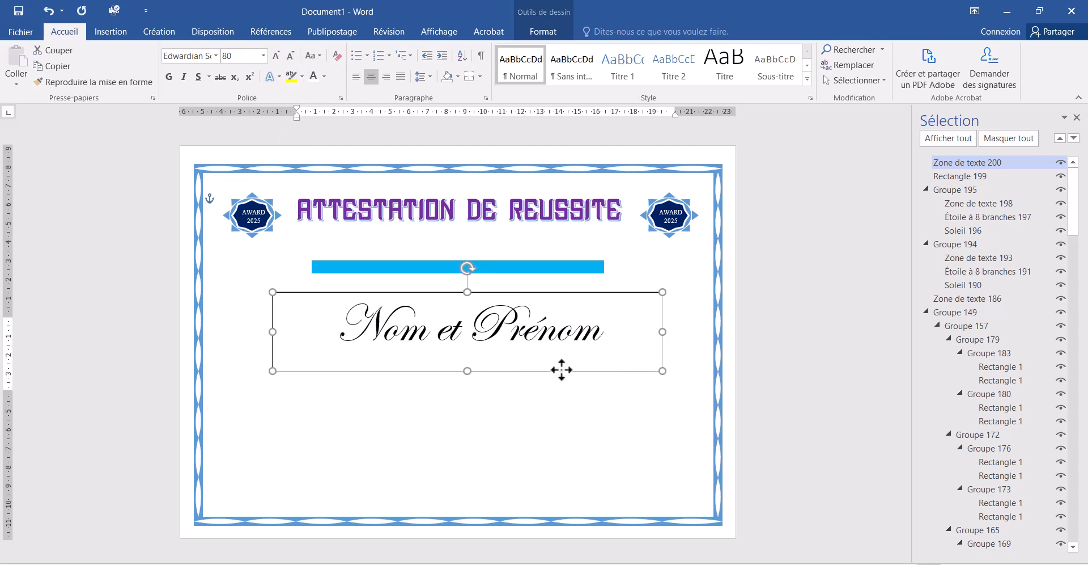
pyautogui.click(538, 31)
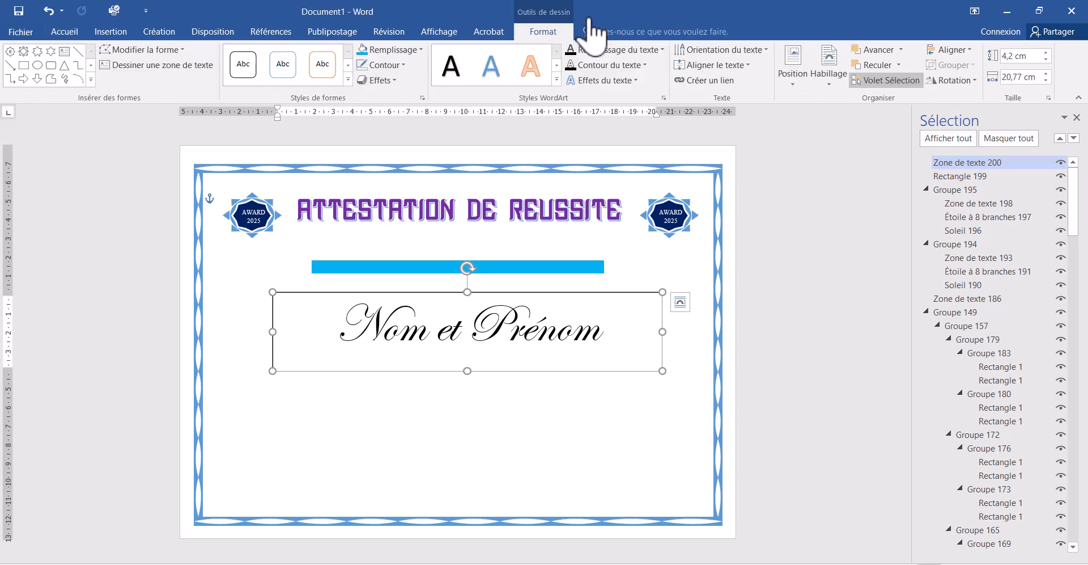
pyautogui.click(955, 50)
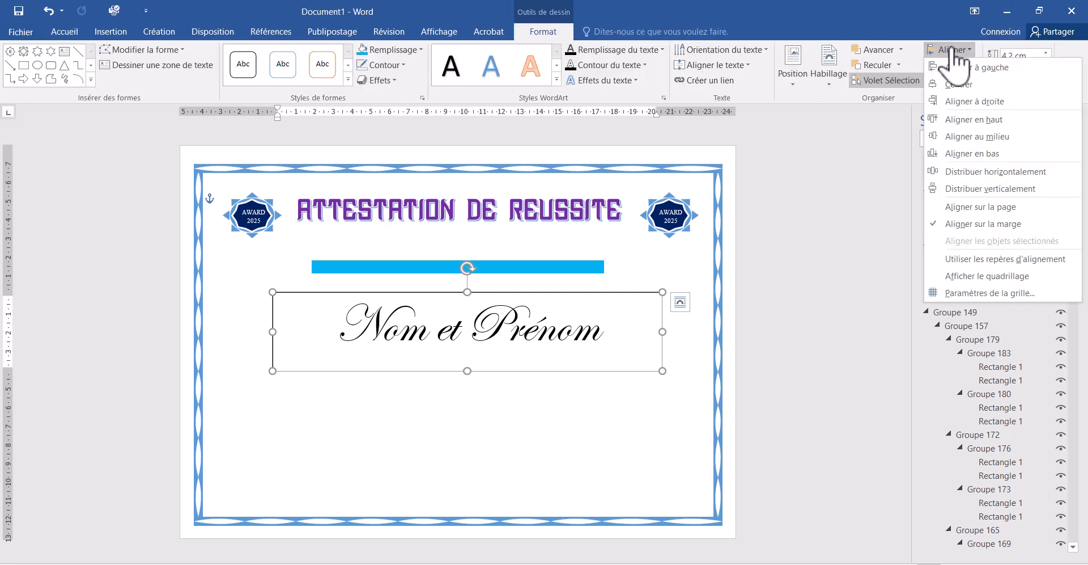
pyautogui.click(964, 85)
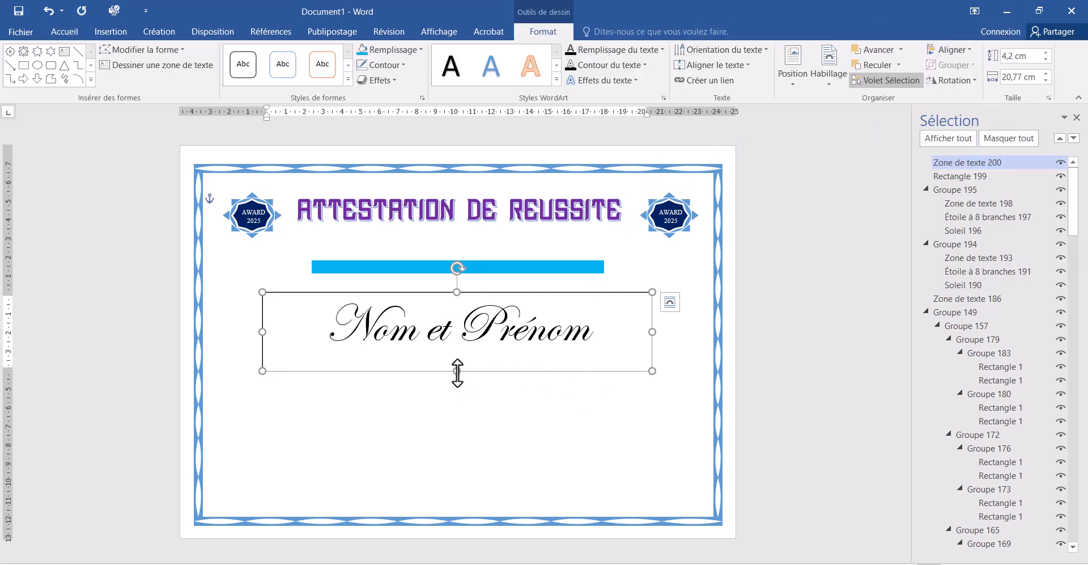
# Resize the name text box to about 3.08 cm high so it fits closely around the text.
pyautogui.moveTo(455, 370); pyautogui.dragTo(453, 349)
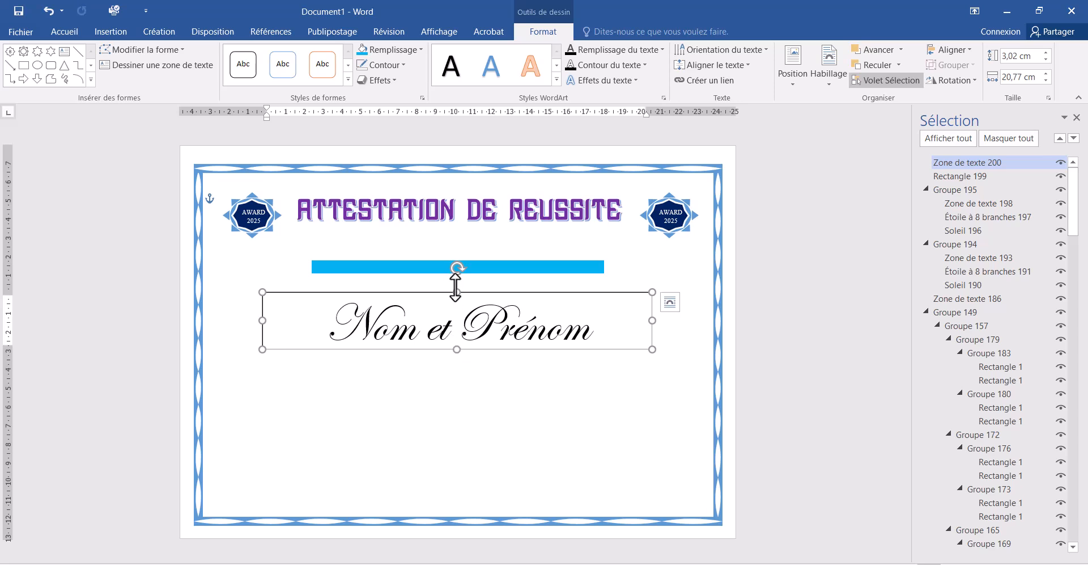
pyautogui.moveTo(456, 288); pyautogui.dragTo(457, 299)
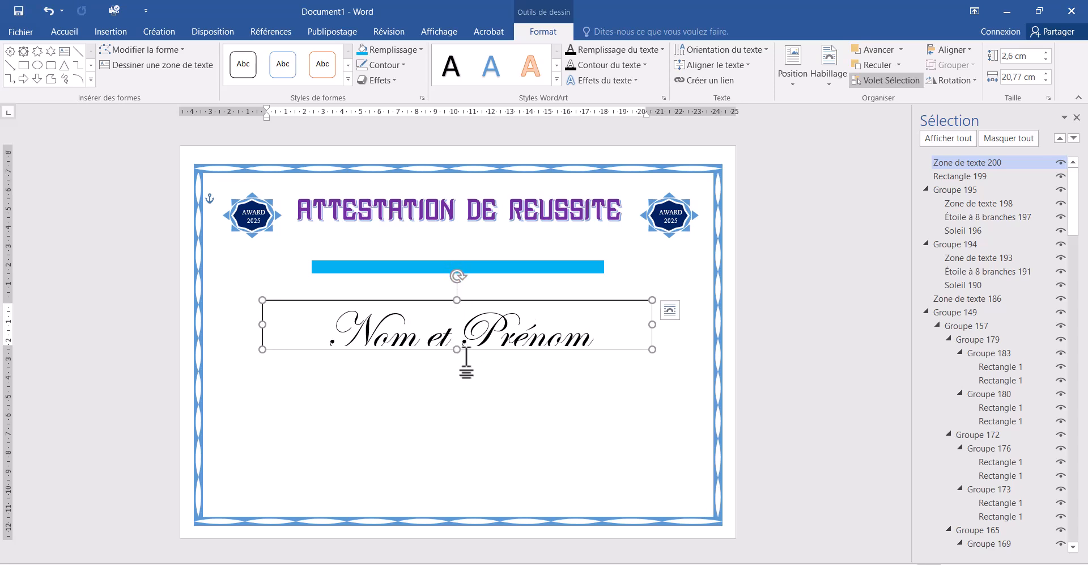
pyautogui.moveTo(456, 355); pyautogui.dragTo(453, 358)
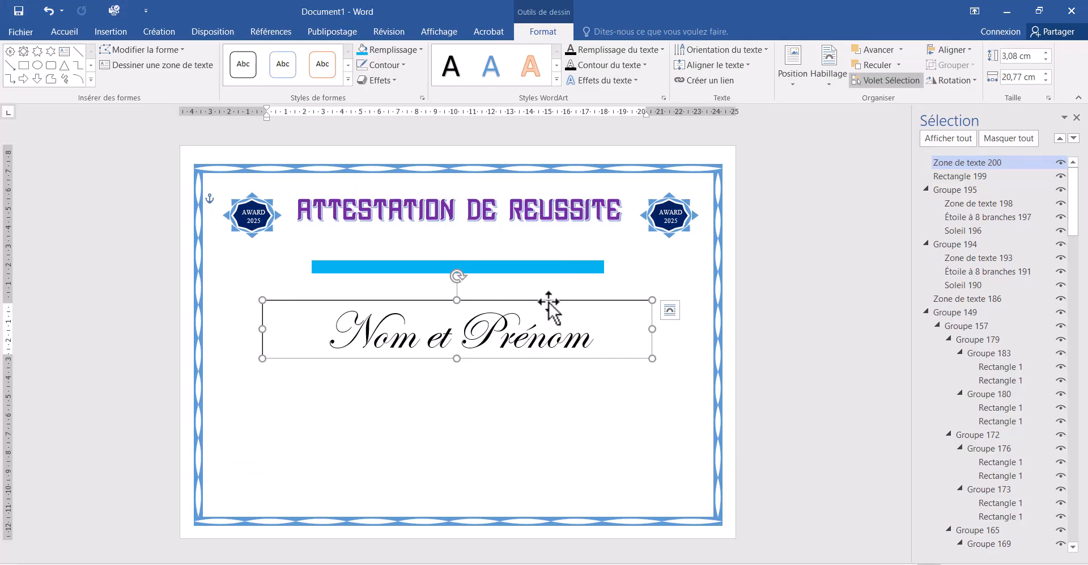
# Nudge the name text box up until its upper edge meets the lower edge of the blue bar.
pyautogui.press('Up')
pyautogui.press('Up')
pyautogui.press('Up')
pyautogui.press('Up')
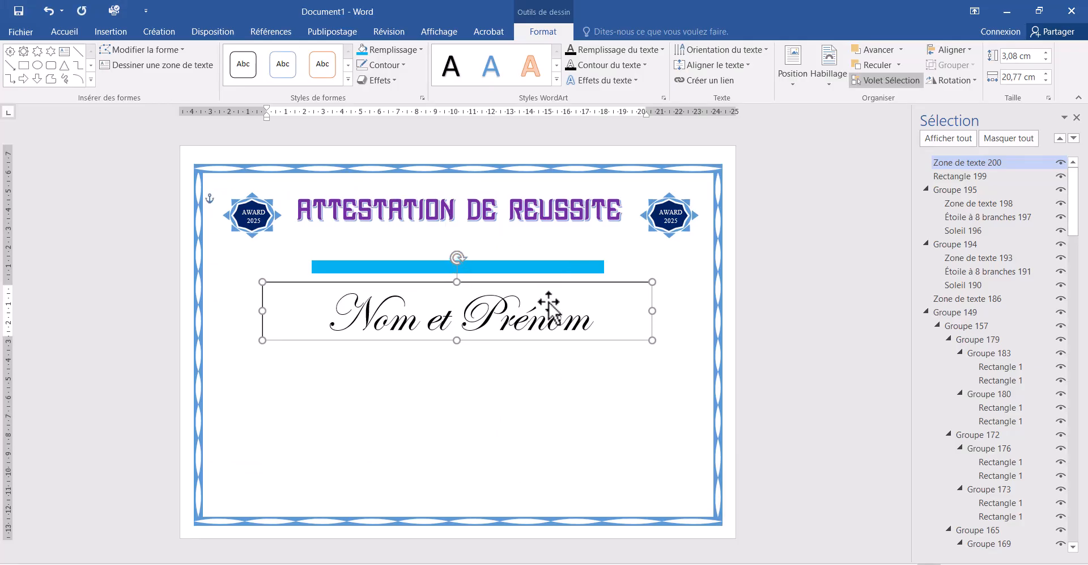
pyautogui.press('Up')
pyautogui.press('Up')
pyautogui.press('Up')
pyautogui.press('Up')
pyautogui.press('Up')
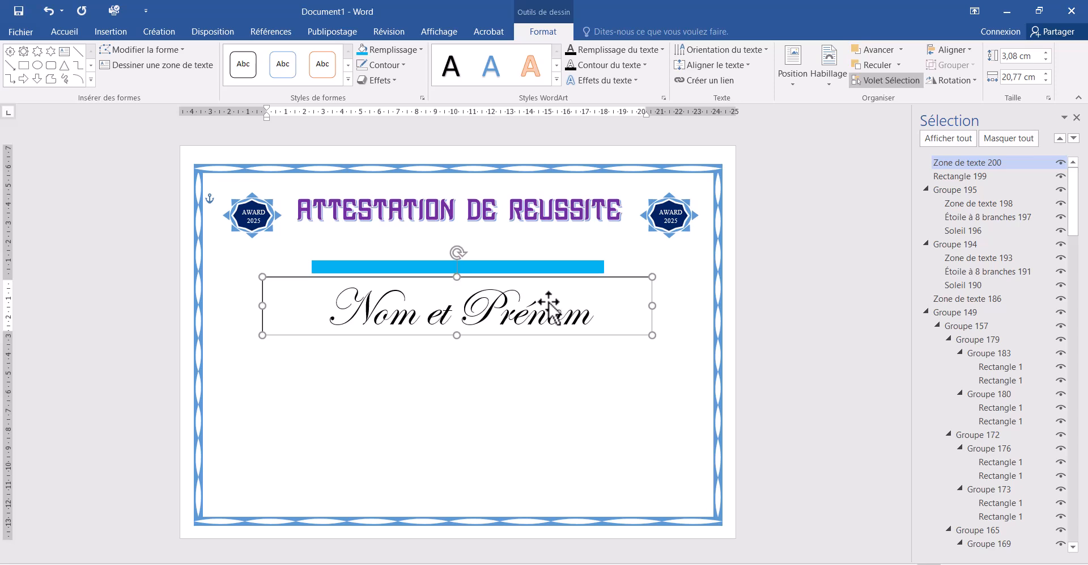
pyautogui.press('Up')
pyautogui.press('Up')
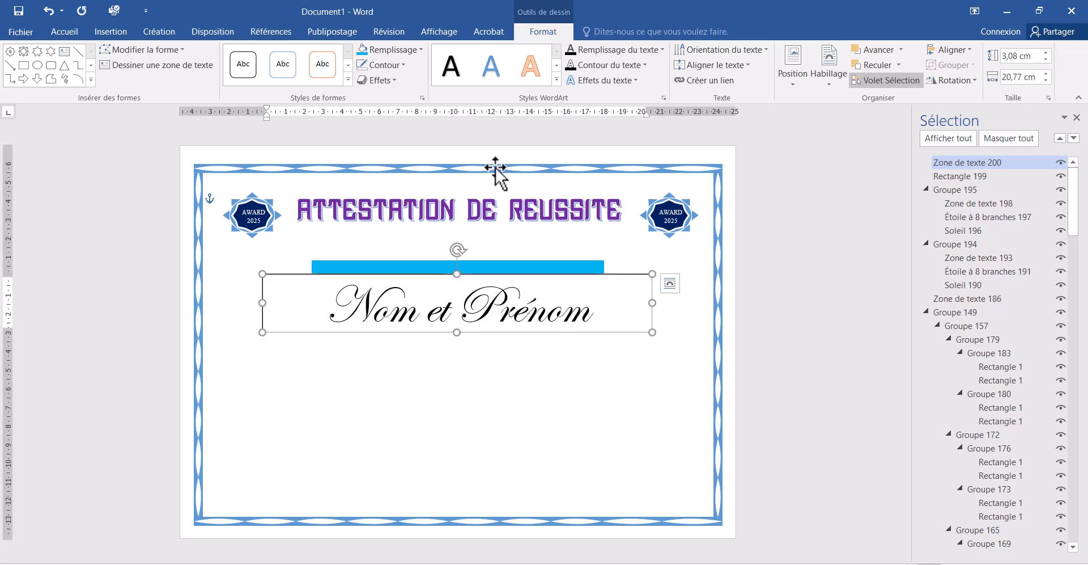
# Remove the fill and the outline from the name text box.
pyautogui.click(404, 50)
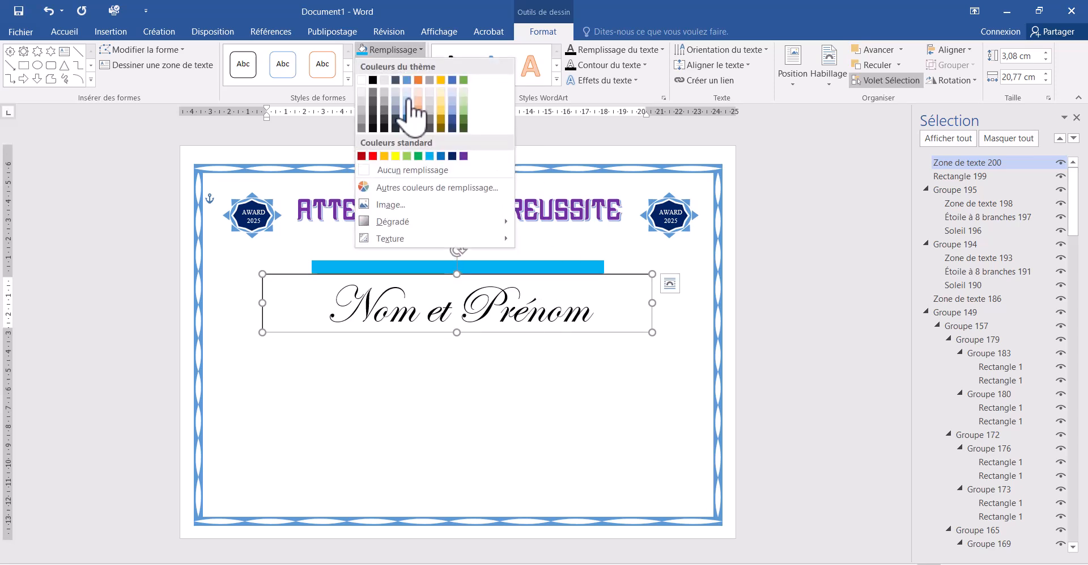
pyautogui.click(417, 173)
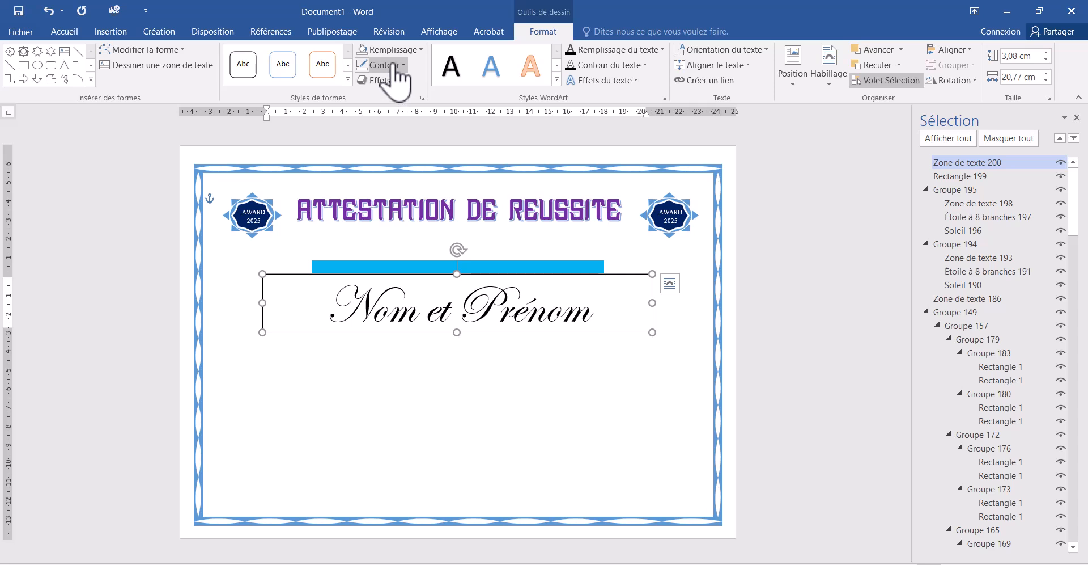
pyautogui.click(398, 66)
pyautogui.click(410, 208)
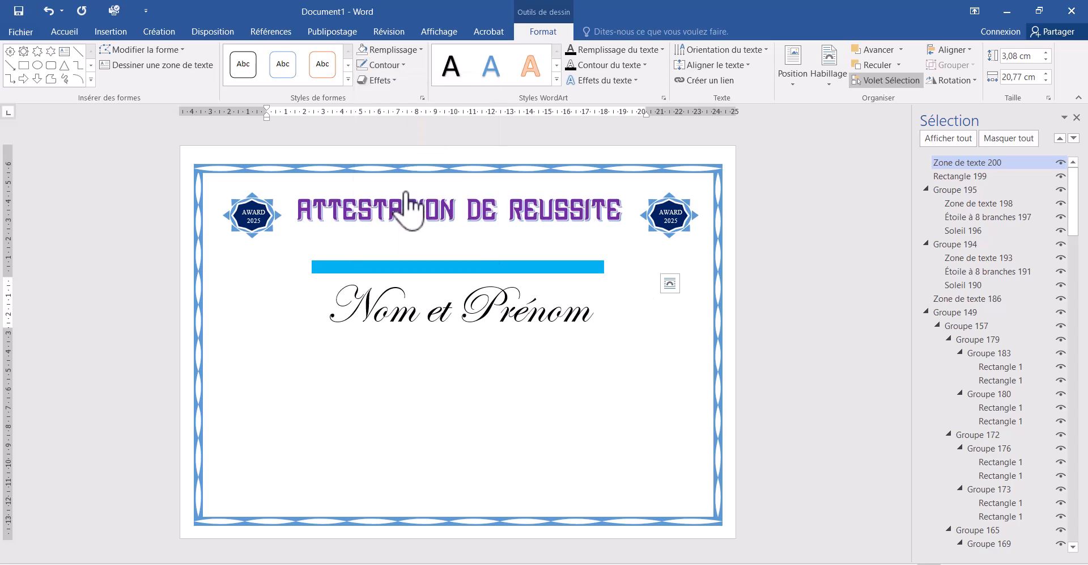
pyautogui.click(420, 397)
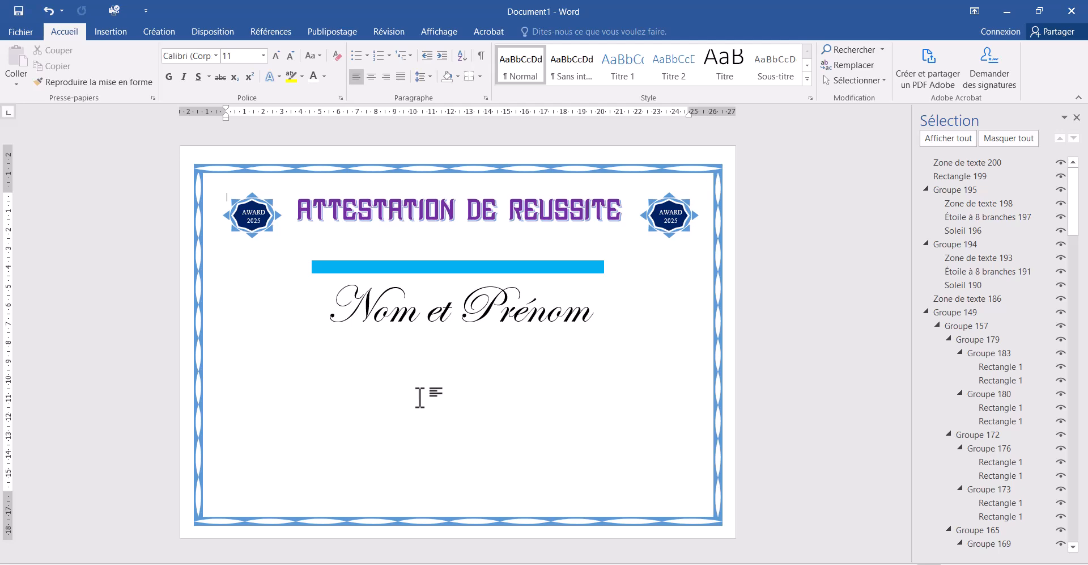
# Insert a wide text box below the name and enter a dashed line in it.
pyautogui.click(105, 32)
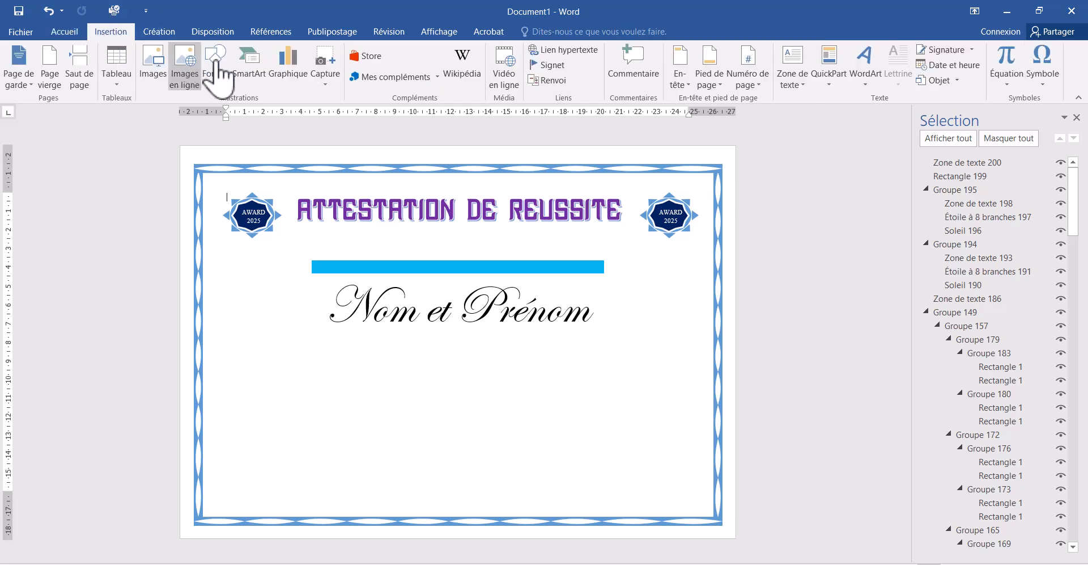
pyautogui.click(207, 89)
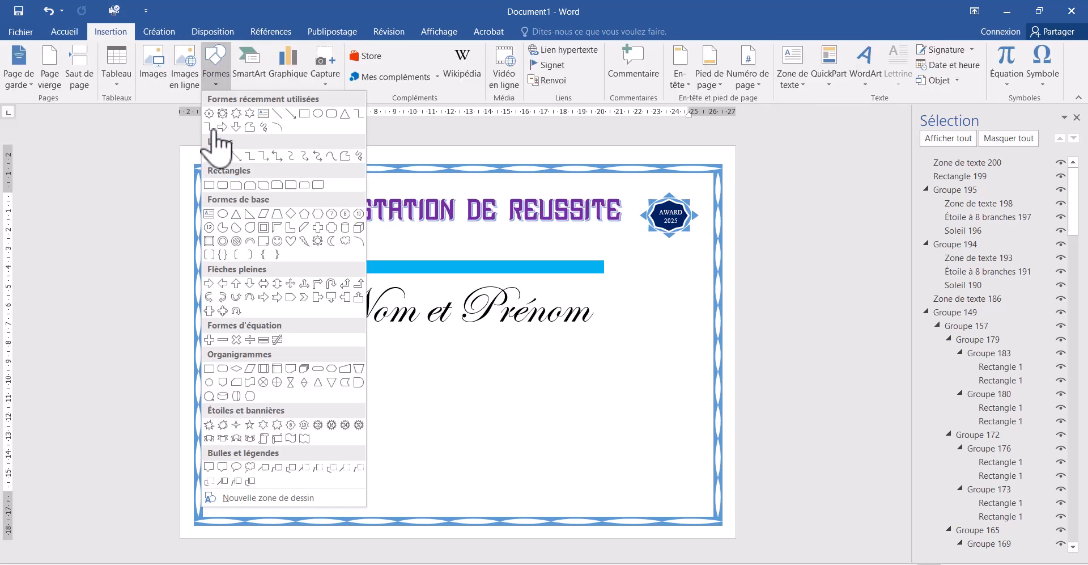
pyautogui.click(260, 114)
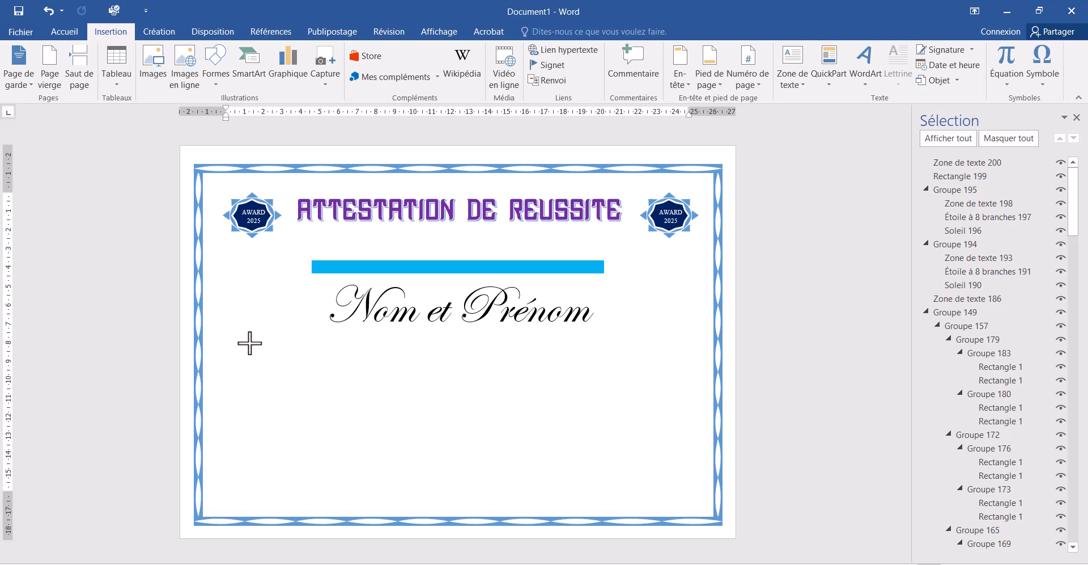
pyautogui.moveTo(249, 343); pyautogui.dragTo(598, 391)
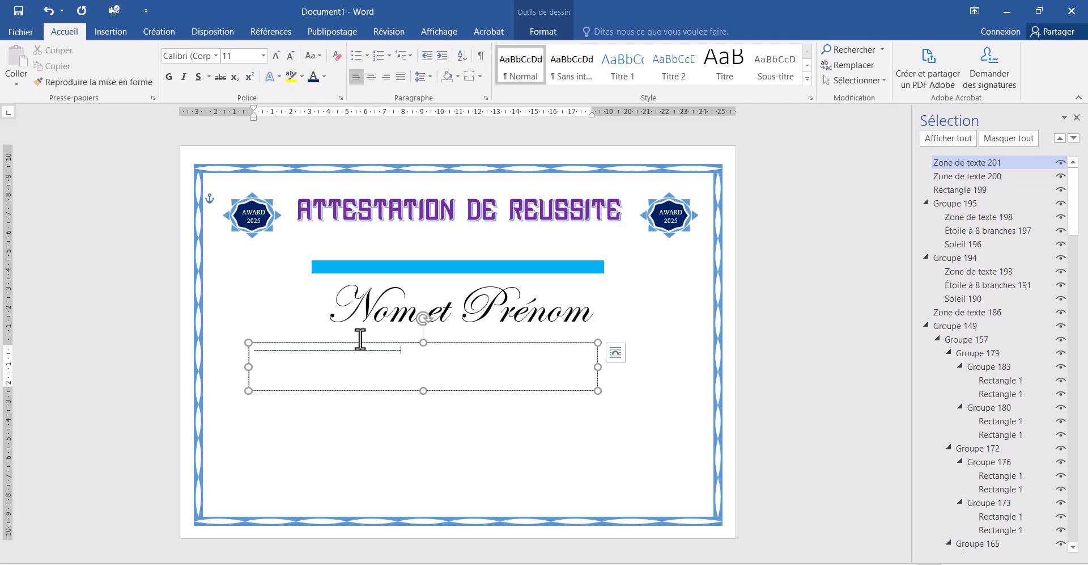
# Colour the dashed line in the new text box with the standard blue.
pyautogui.moveTo(360, 339); pyautogui.dragTo(204, 352)
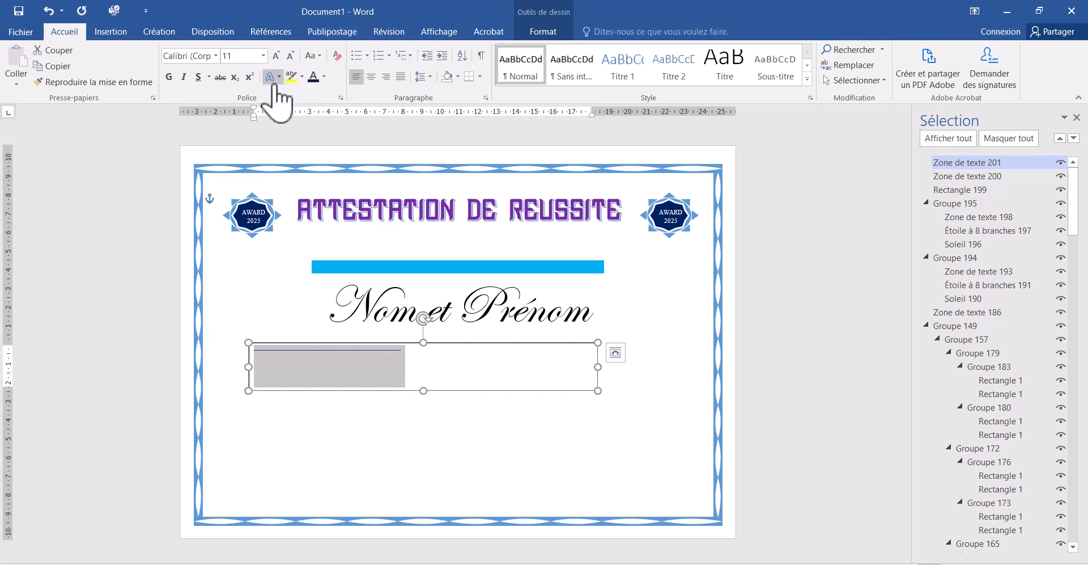
pyautogui.click(324, 78)
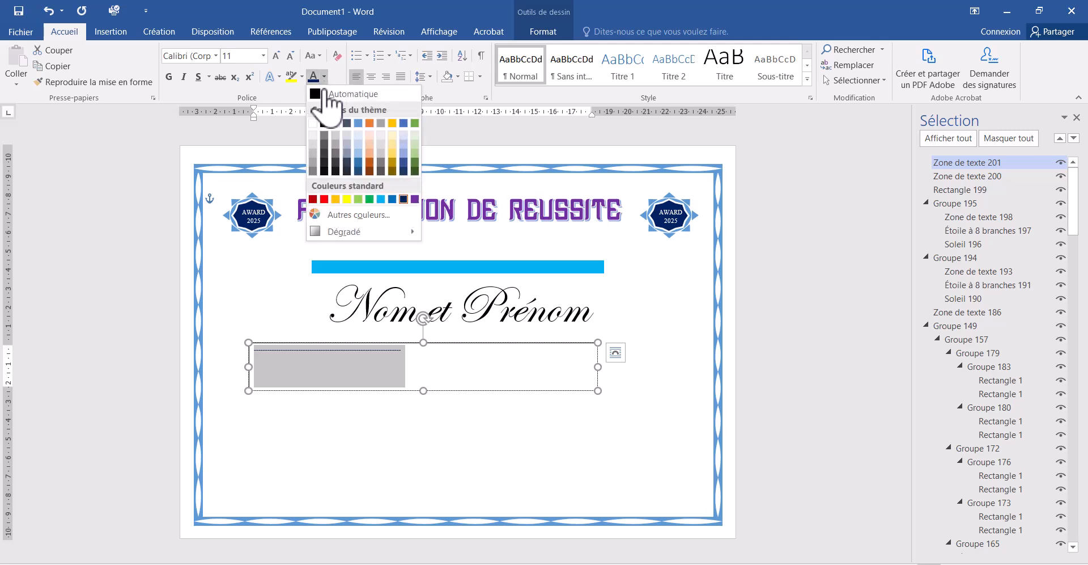
pyautogui.click(396, 201)
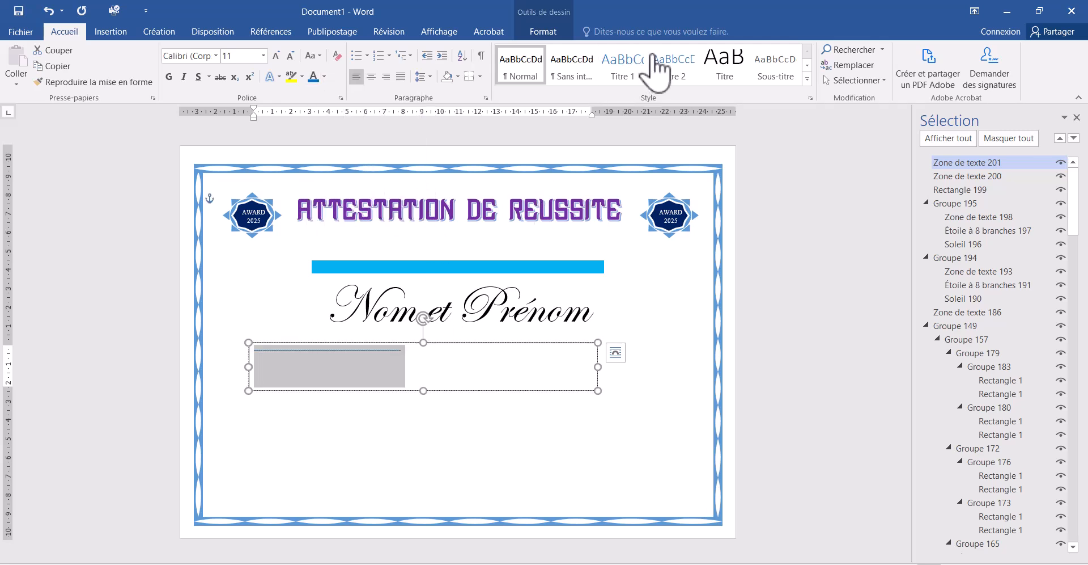
# Centre the dashed-line text box between the margins and narrow it to a width of about 10.34 cm.
pyautogui.click(553, 34)
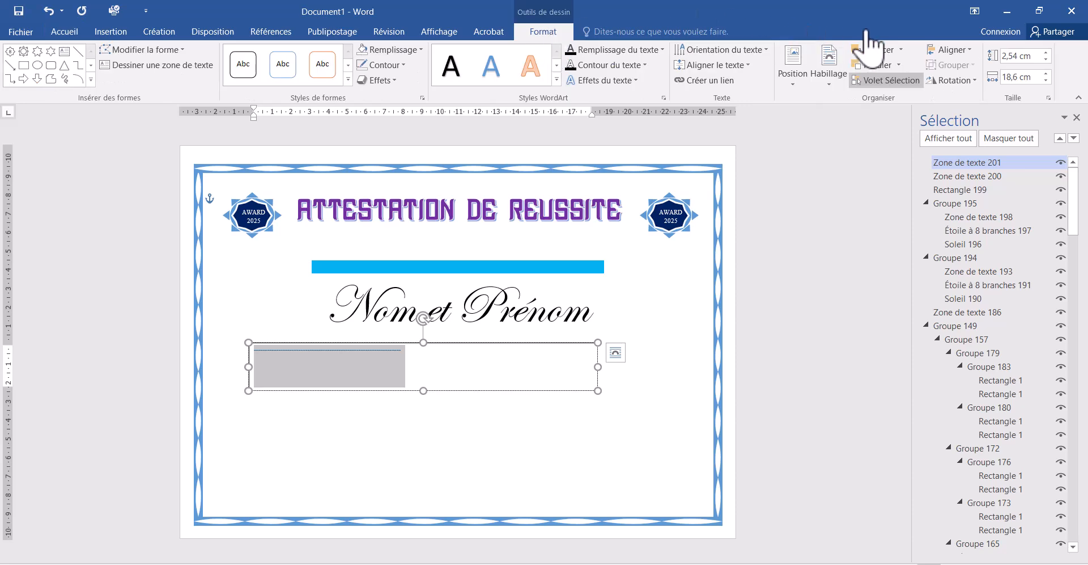
pyautogui.click(957, 53)
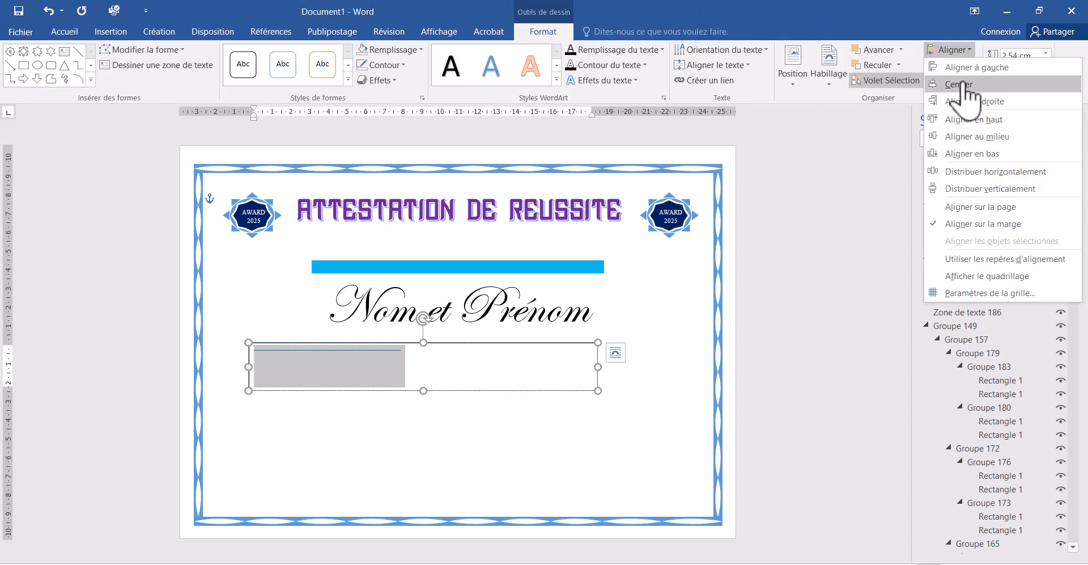
pyautogui.click(962, 85)
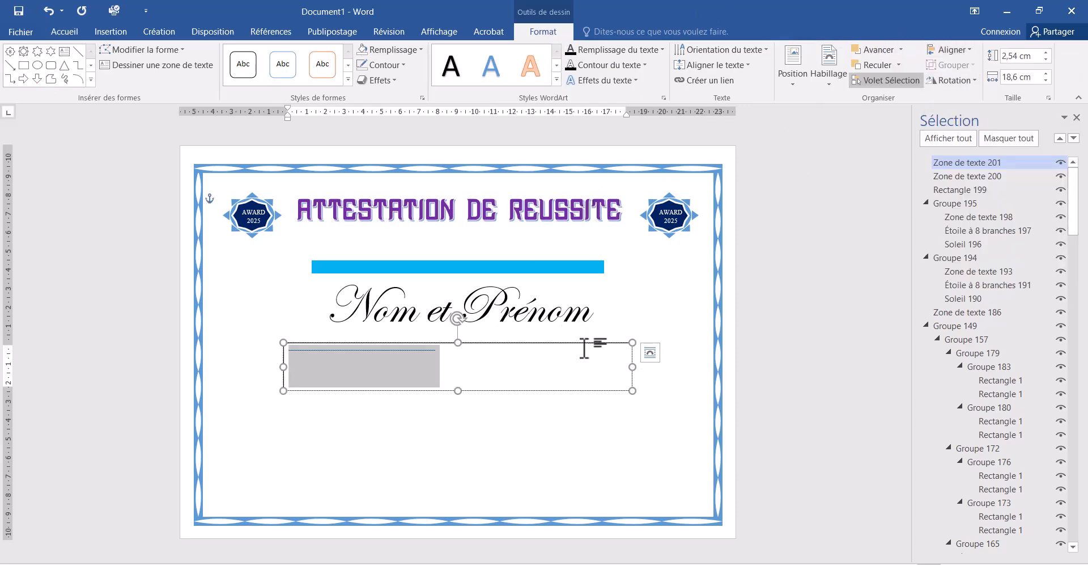
pyautogui.moveTo(631, 365); pyautogui.dragTo(478, 366)
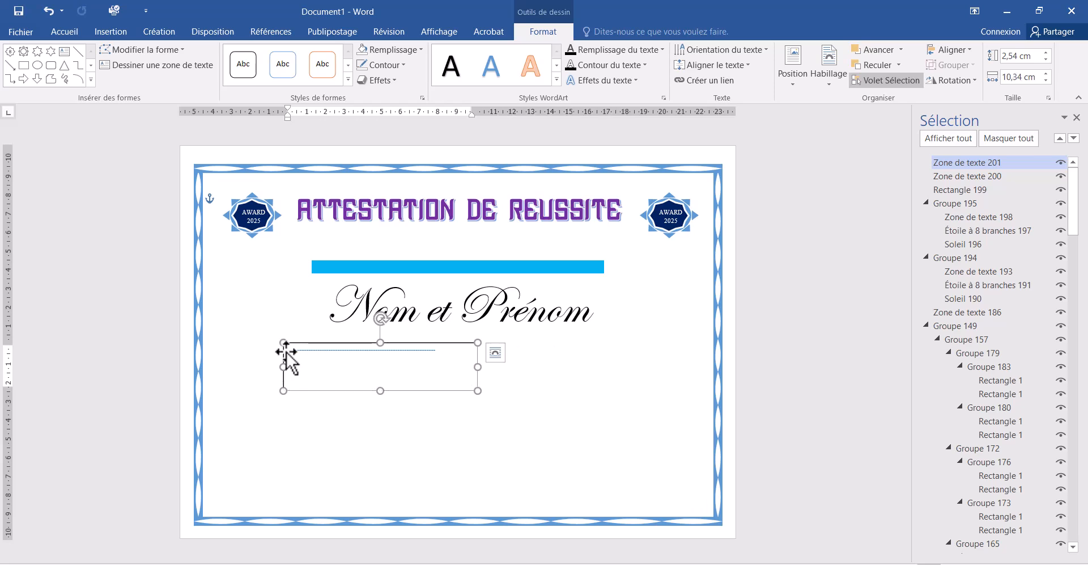
# Centre the dashed line inside its text box.
pyautogui.moveTo(287, 352); pyautogui.dragTo(515, 356)
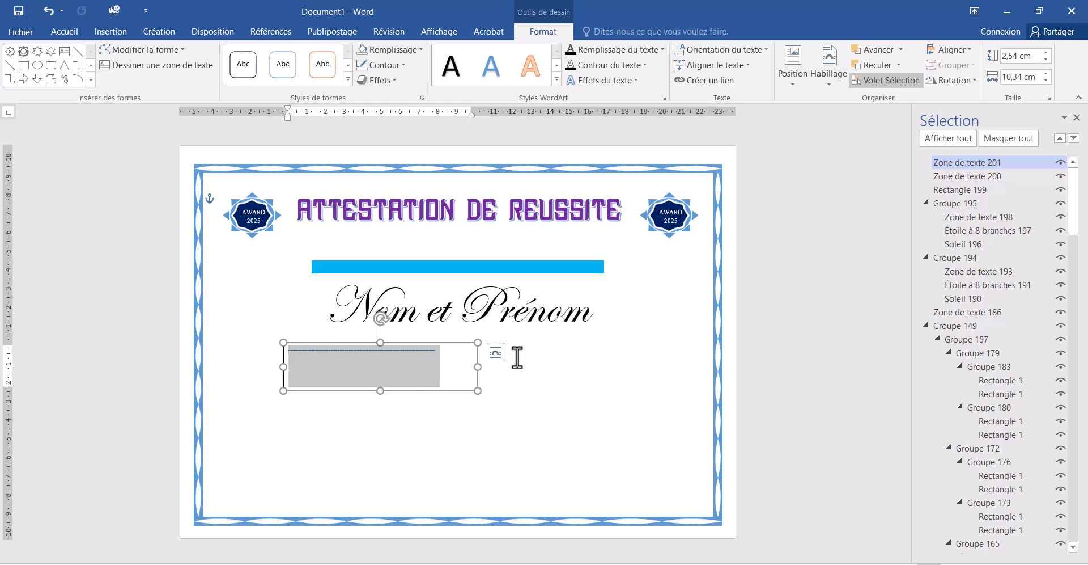
pyautogui.click(64, 33)
pyautogui.click(371, 76)
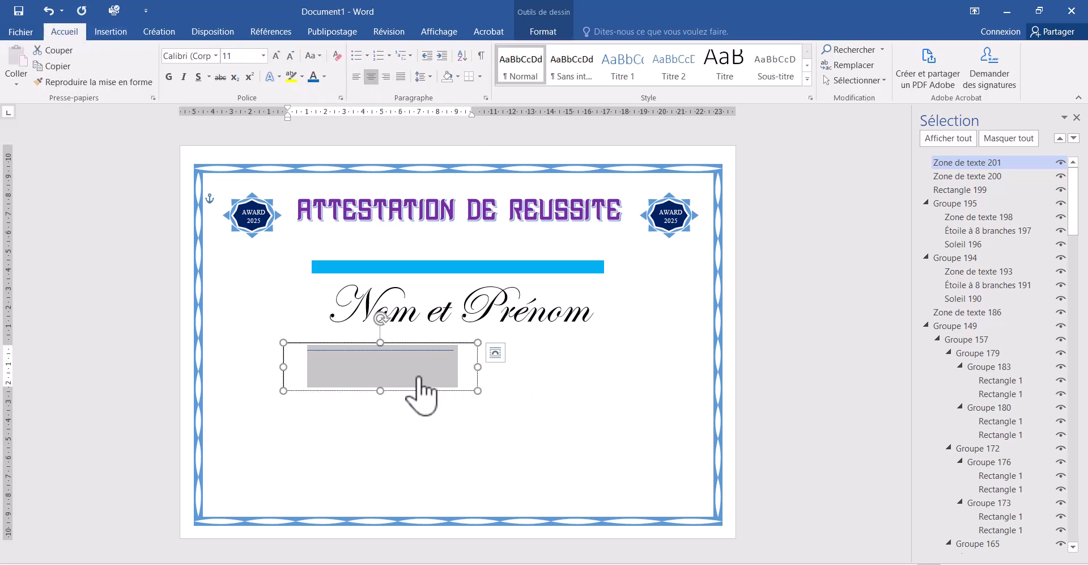
# Reduce the height of the dashed-line text box and enlarge its dashes to font size 28.
pyautogui.moveTo(370, 384); pyautogui.dragTo(369, 360)
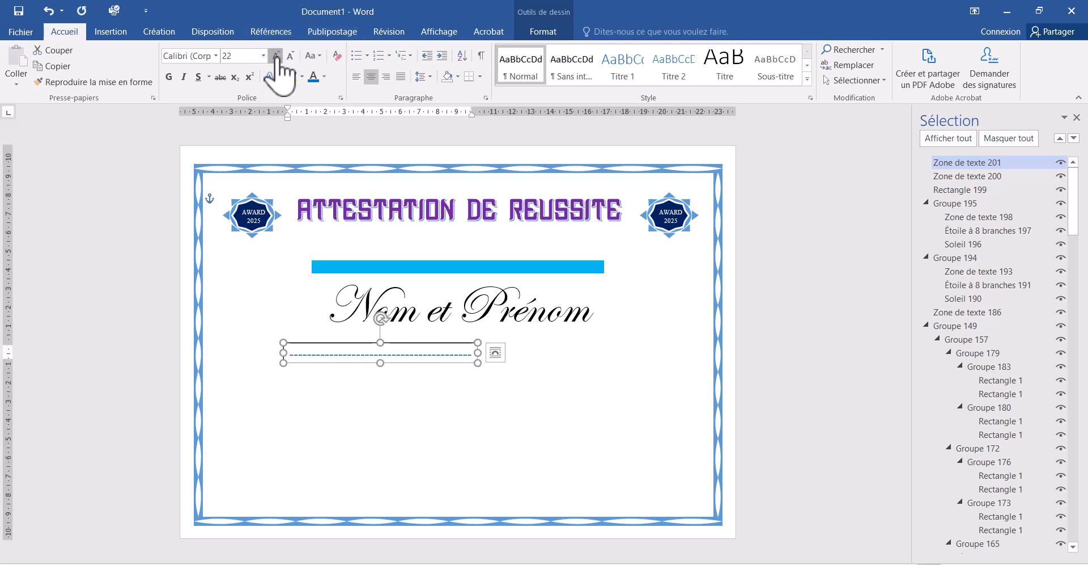
pyautogui.click(276, 56)
pyautogui.click(276, 56)
pyautogui.click(276, 56)
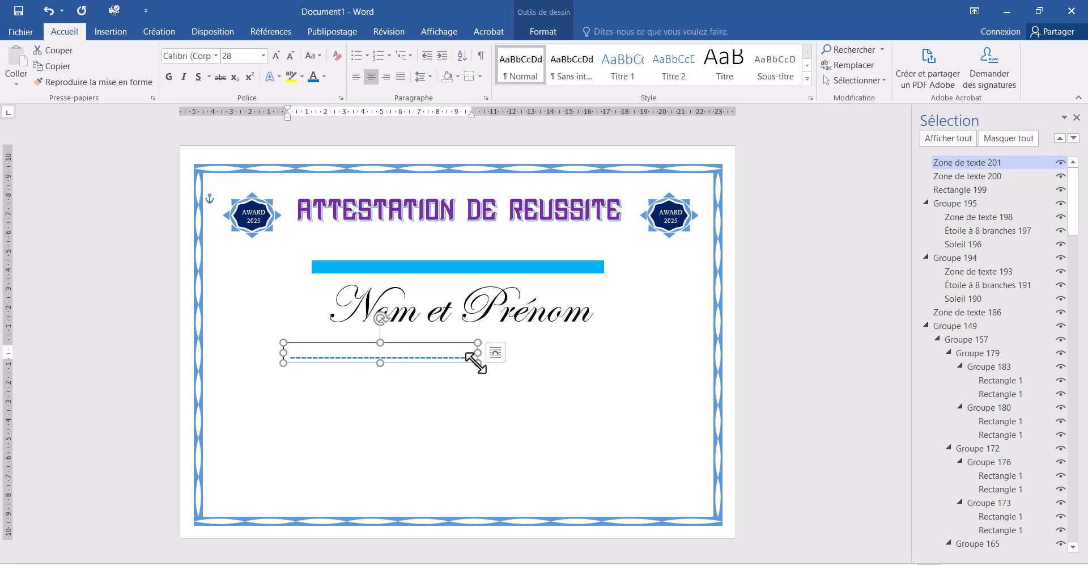
# Resize the dashed-line box to about 22.71 by 1.56 cm directly under the name and remove its fill.
pyautogui.moveTo(478, 363); pyautogui.dragTo(645, 345)
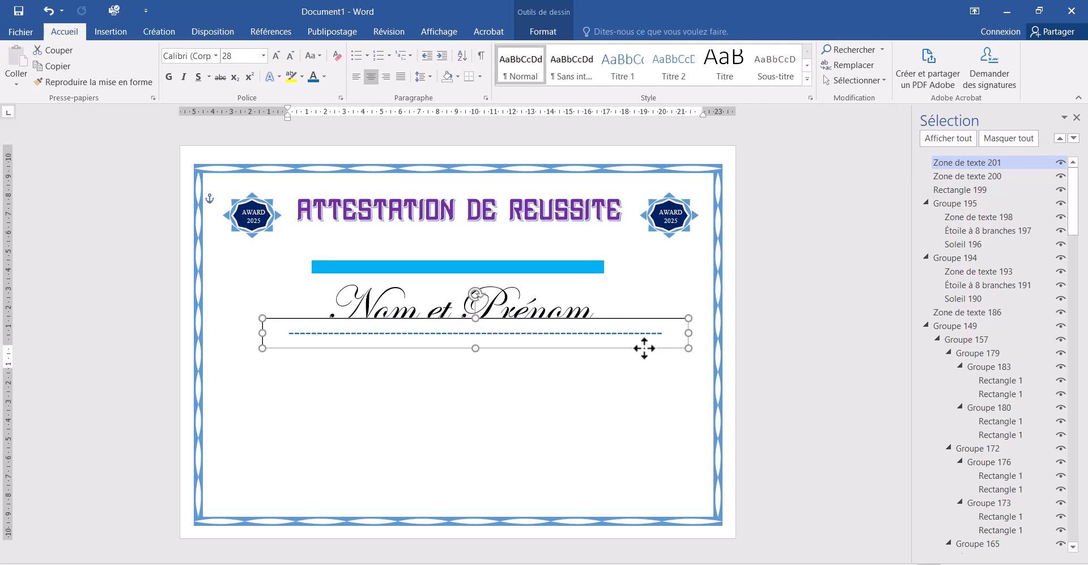
pyautogui.click(545, 34)
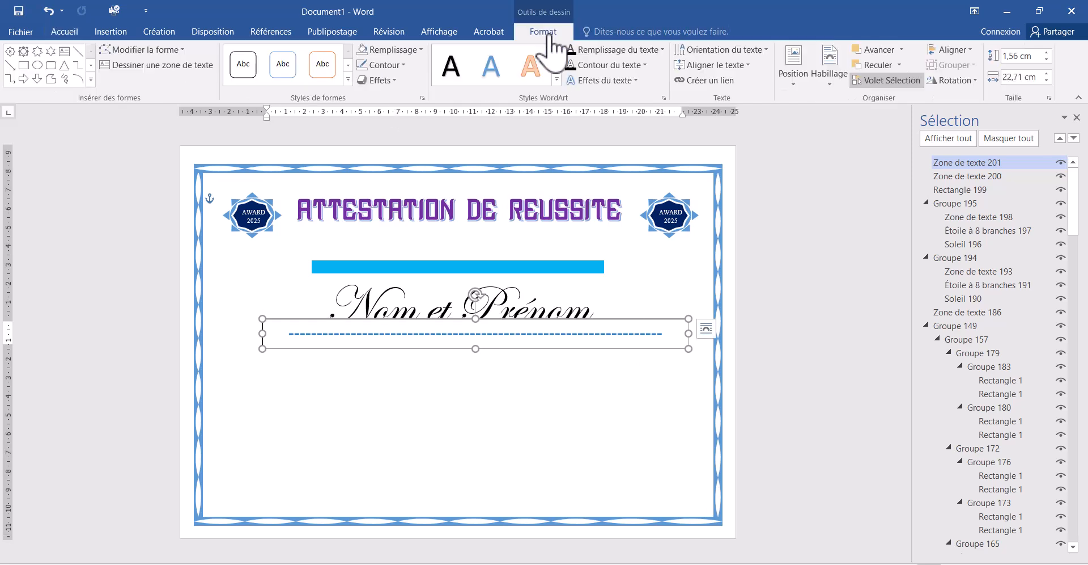
pyautogui.click(420, 51)
pyautogui.click(425, 173)
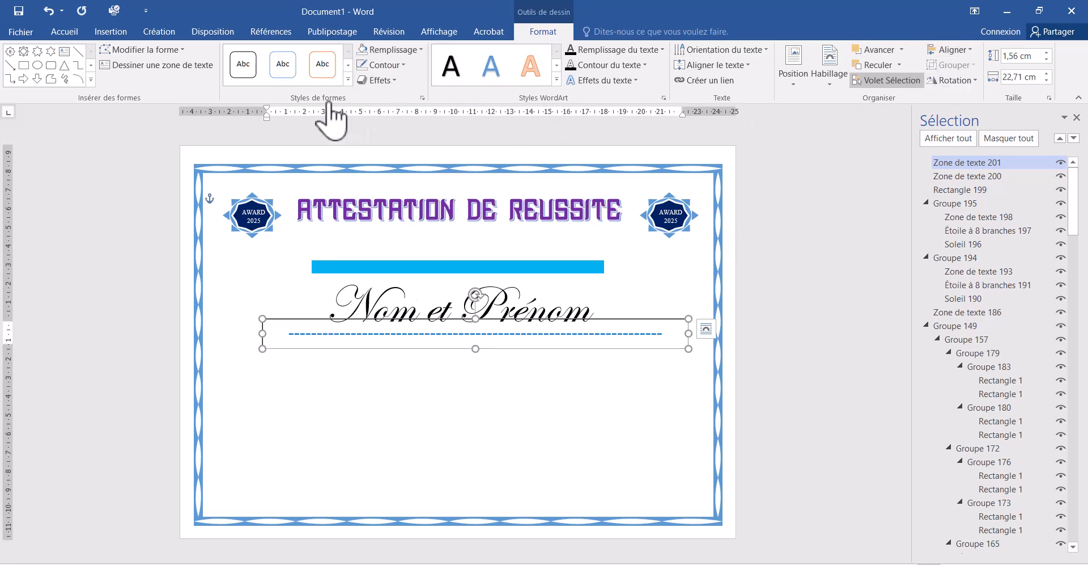
# Centre the dashed-line box between the margins and widen it to about 25.01 cm.
pyautogui.click(962, 54)
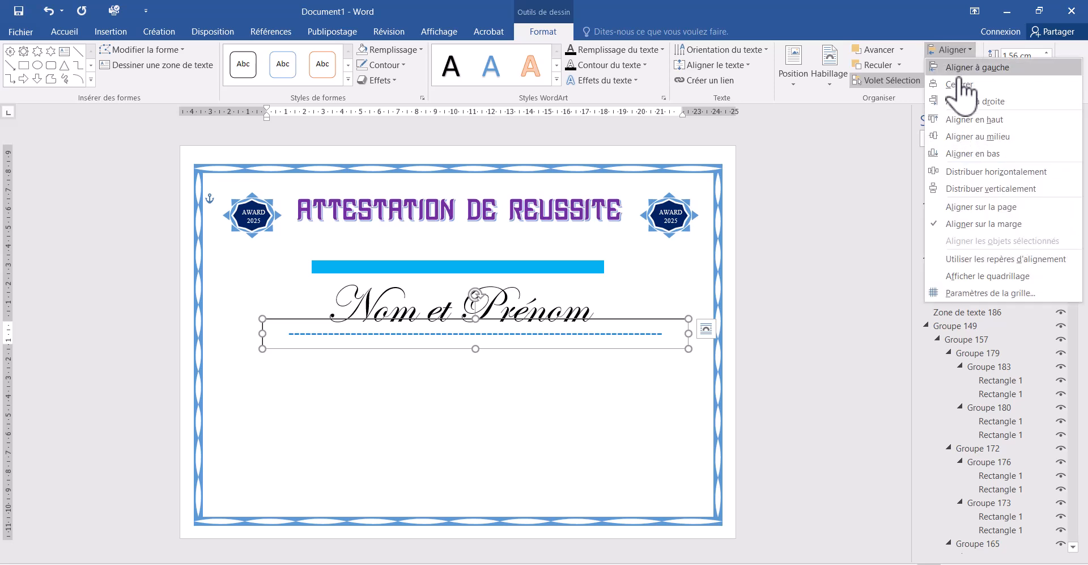
pyautogui.click(962, 88)
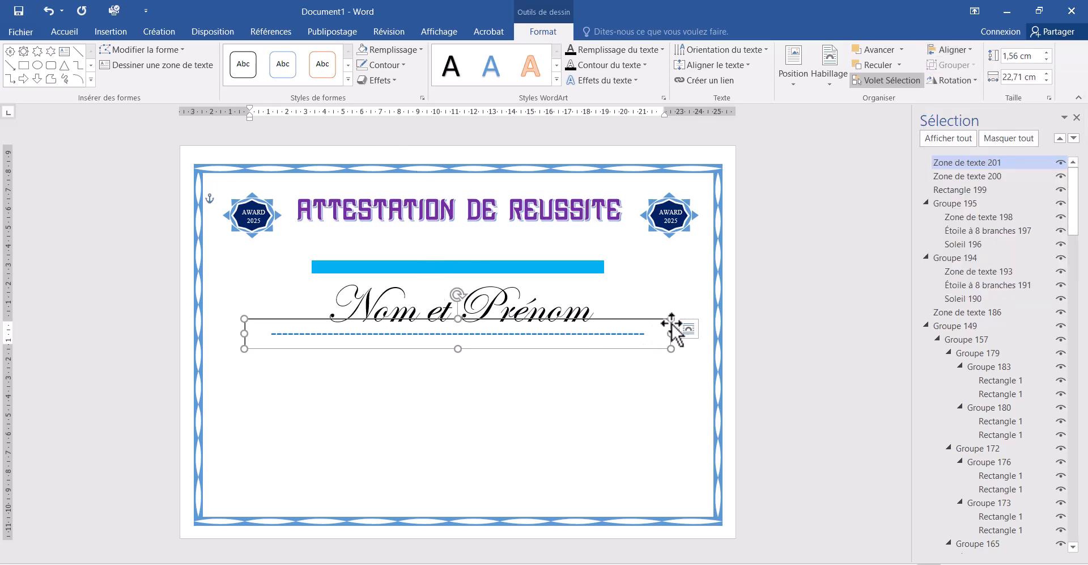
pyautogui.moveTo(672, 321); pyautogui.dragTo(712, 322)
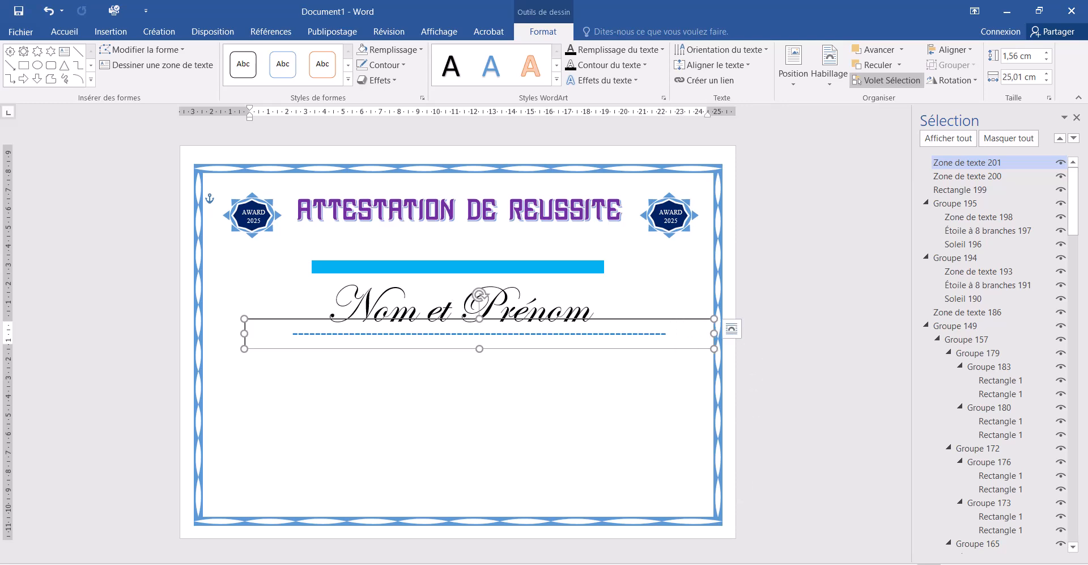
# Lengthen the dashed line with more dashes so it nearly spans its text box, and select the whole line.
pyautogui.moveTo(774, 561)
pyautogui.click(289, 334)
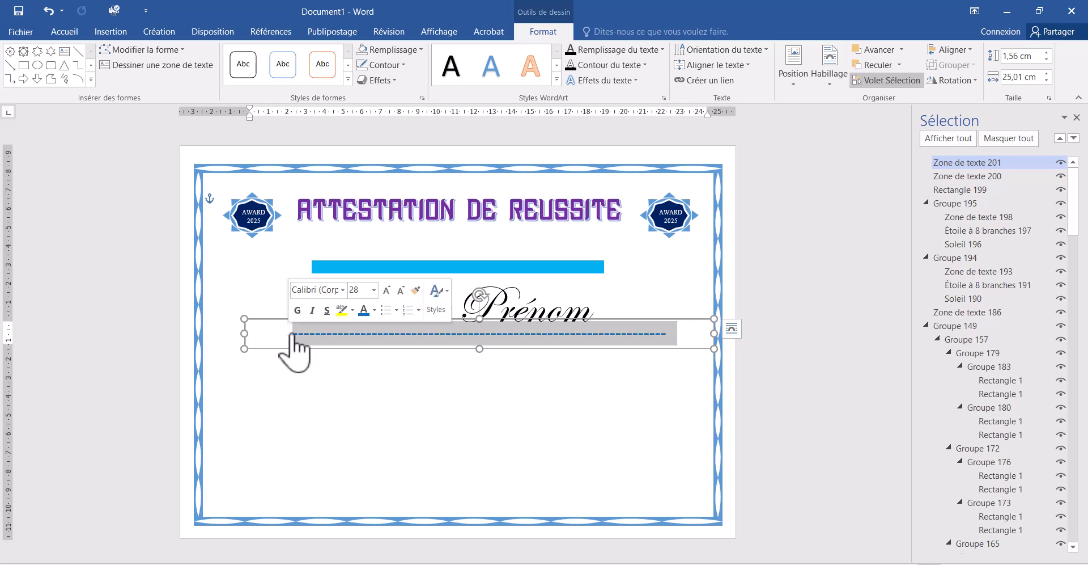
pyautogui.click(294, 334)
pyautogui.write('----------')
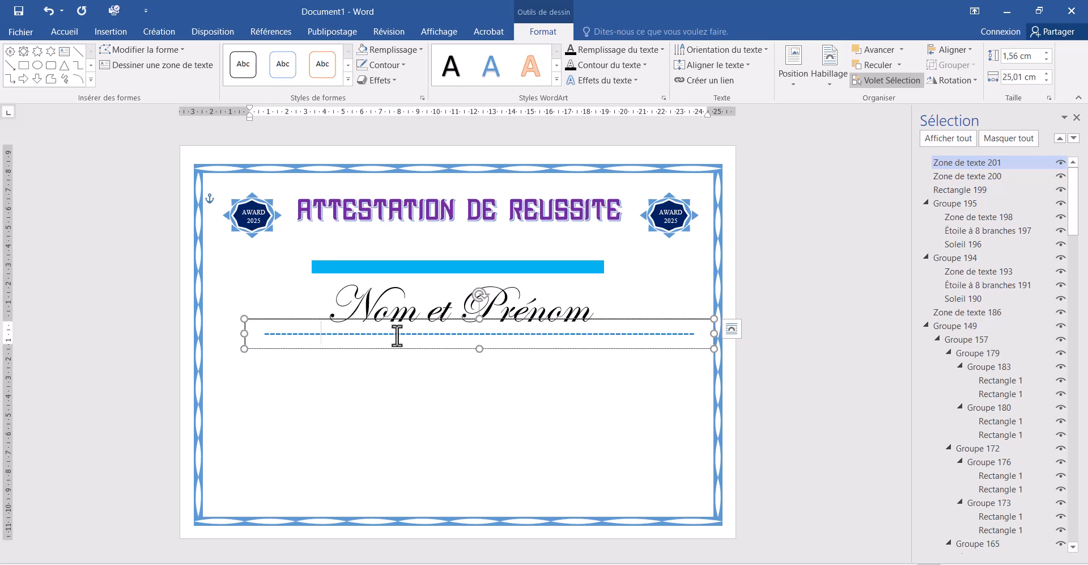
pyautogui.moveTo(699, 336); pyautogui.dragTo(213, 342)
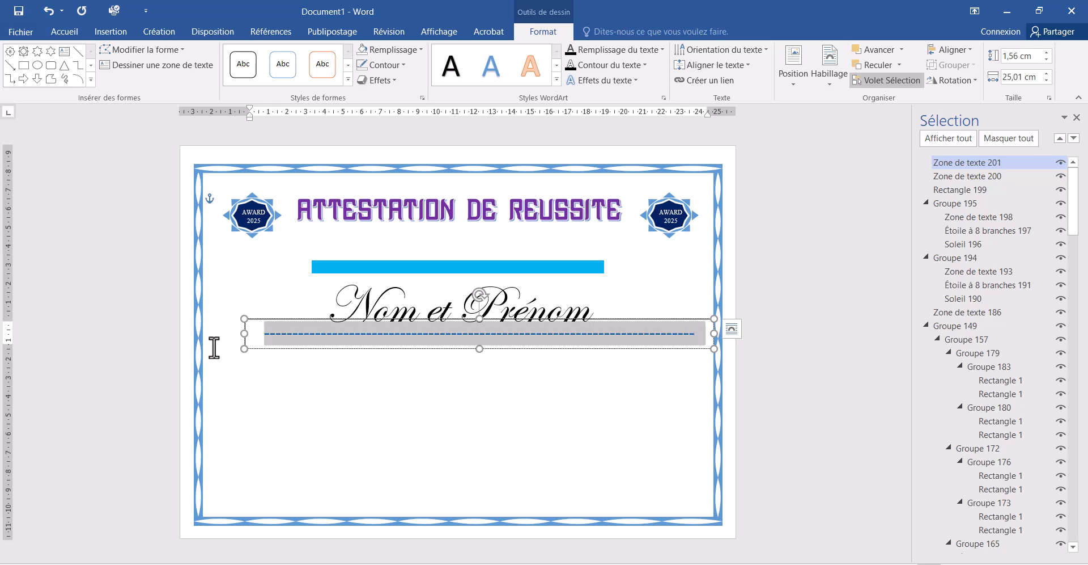
pyautogui.click(415, 51)
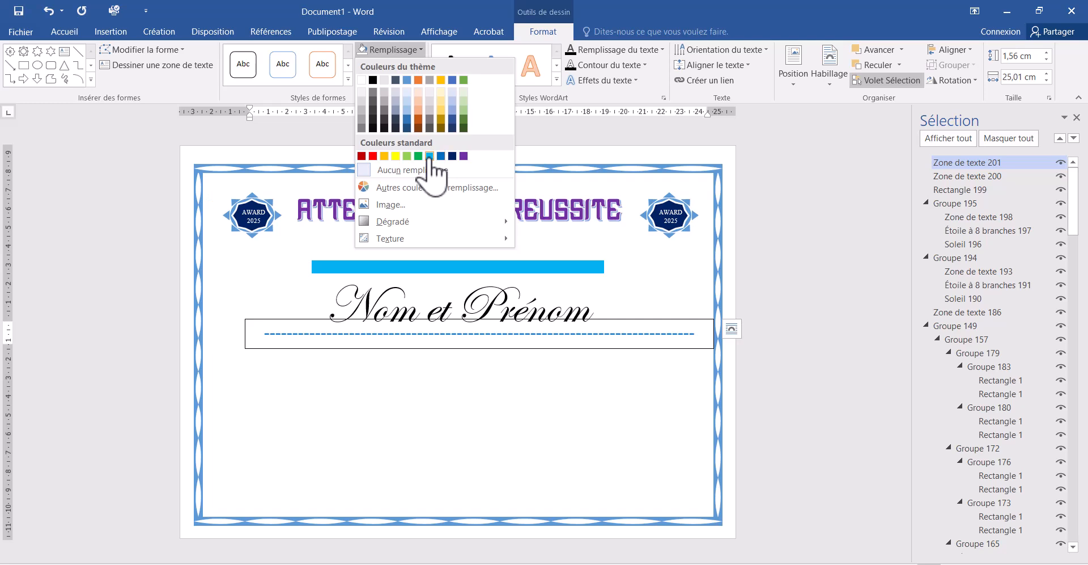
pyautogui.click(430, 156)
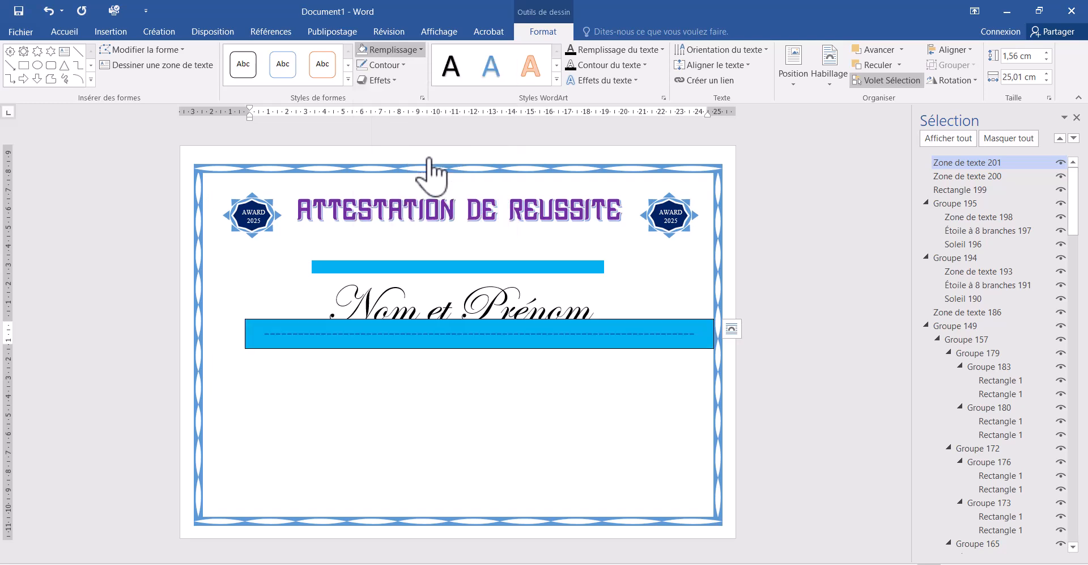
pyautogui.click(417, 51)
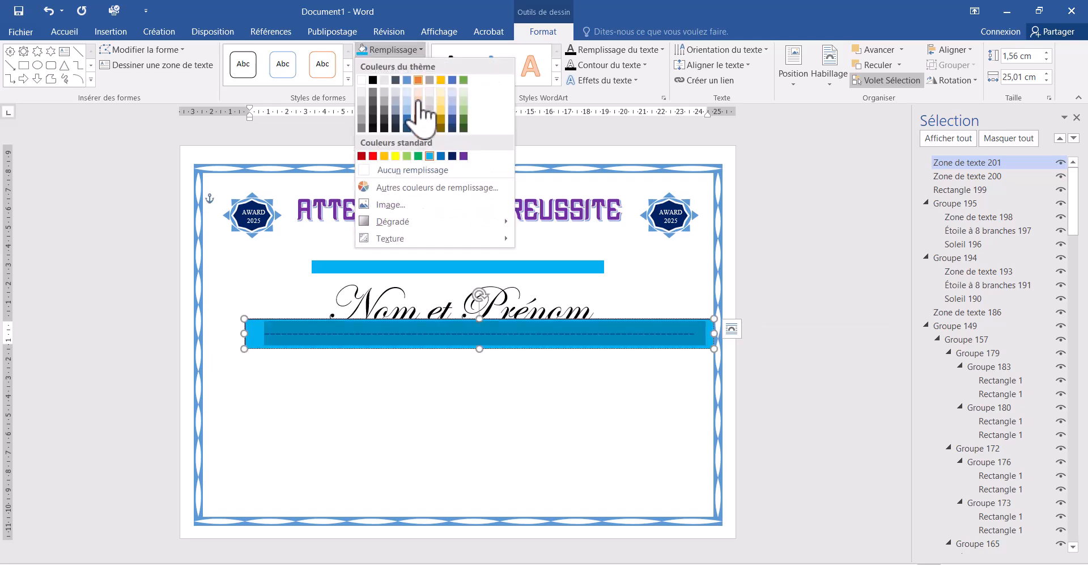
pyautogui.click(406, 170)
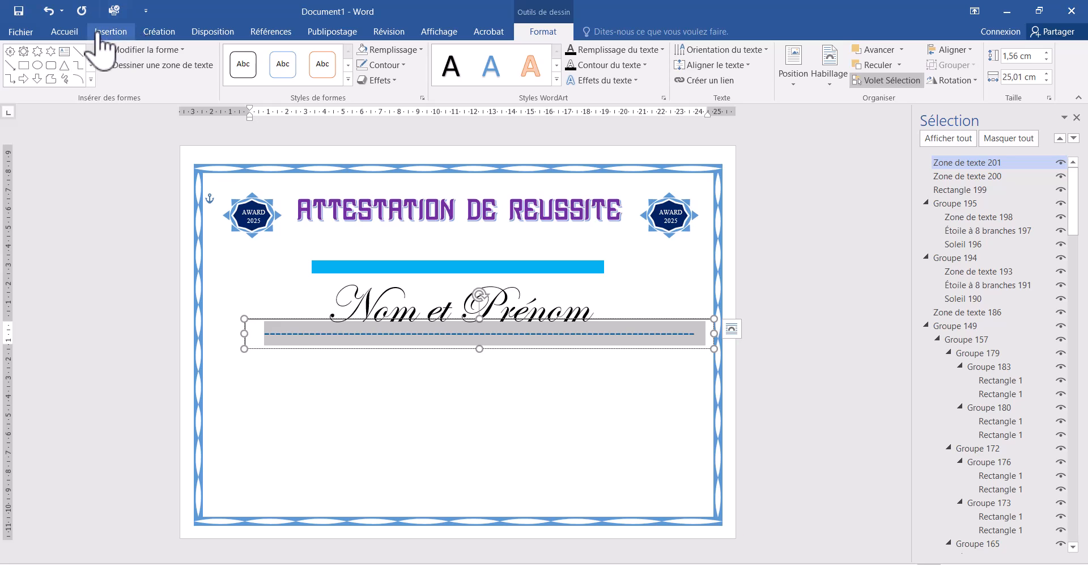
# Colour the selected dashed line with the standard light blue.
pyautogui.click(65, 34)
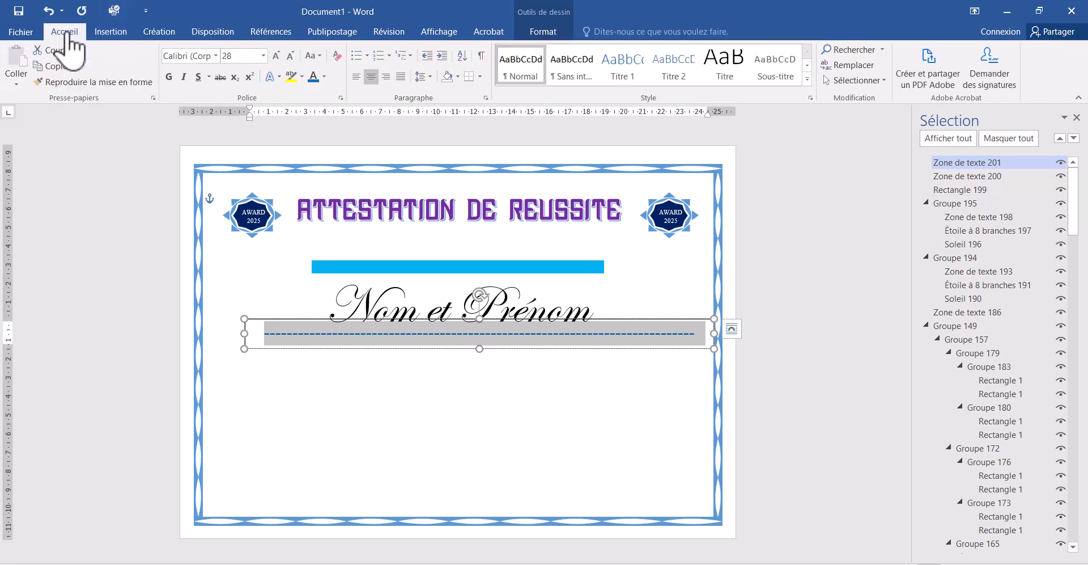
pyautogui.click(324, 77)
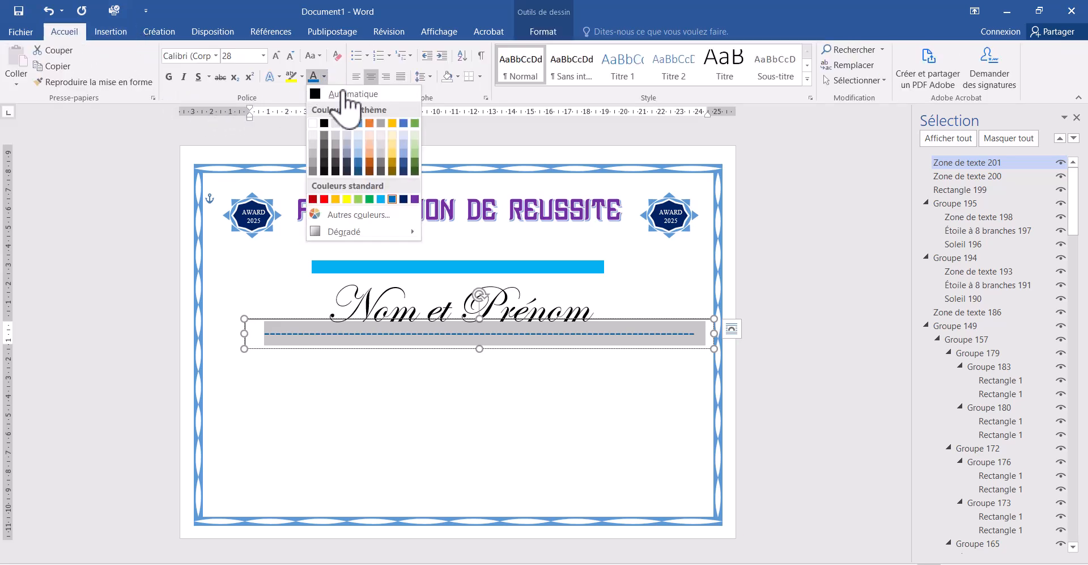
pyautogui.click(381, 200)
# Centre the widened dashed-line text box horizontally between the page margins.
pyautogui.click(542, 350)
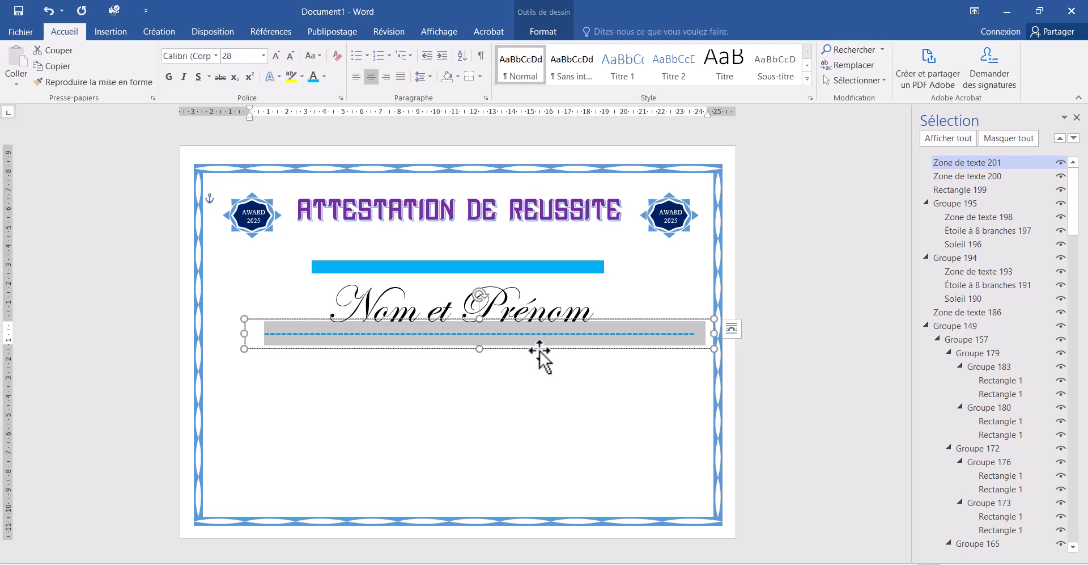
pyautogui.click(543, 31)
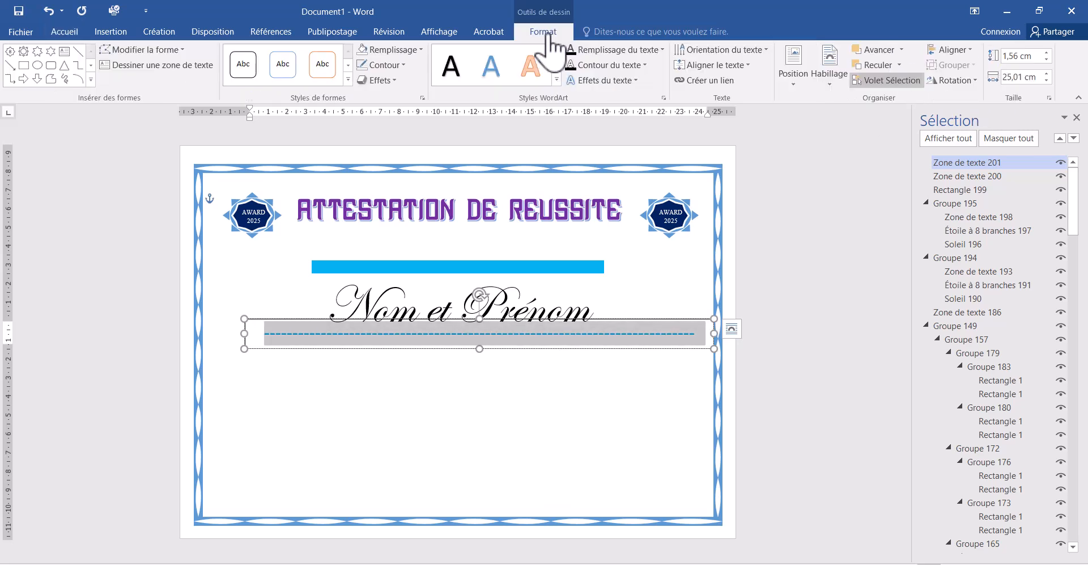
pyautogui.click(952, 50)
pyautogui.click(960, 91)
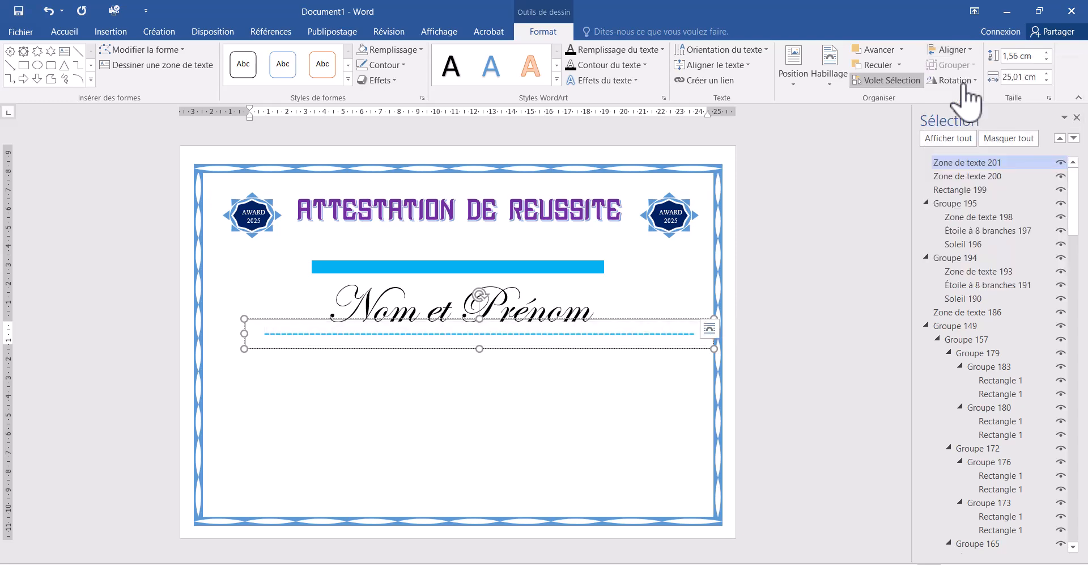
# Remove the outline from the dashed-line text box.
pyautogui.click(547, 396)
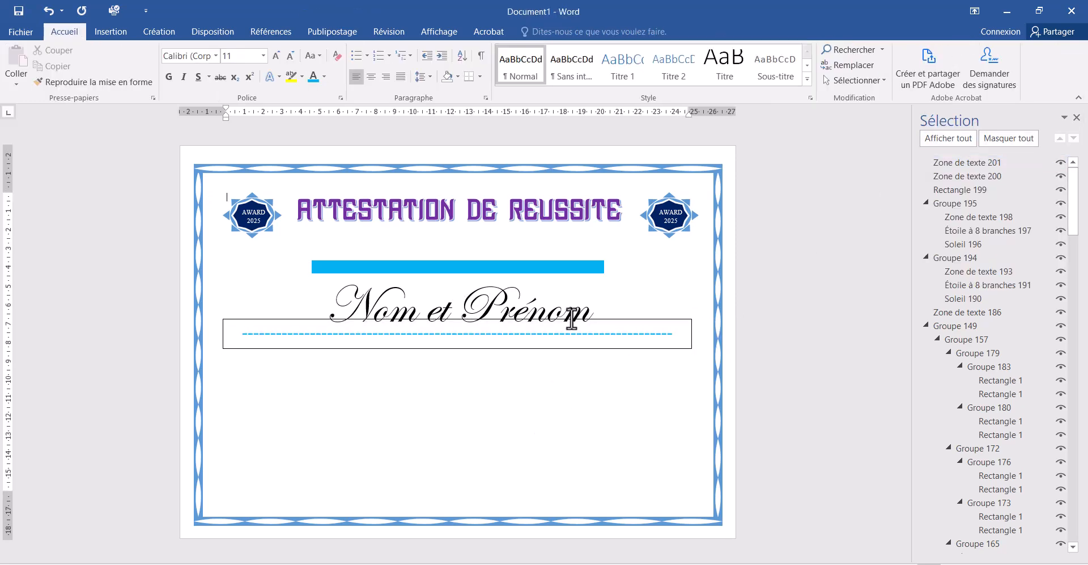
pyautogui.click(641, 319)
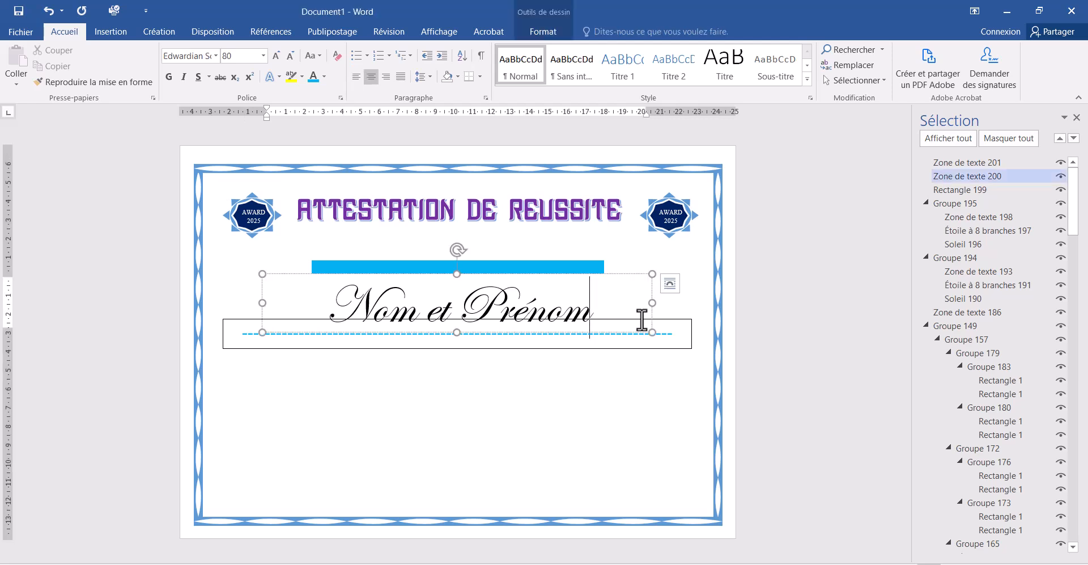
pyautogui.click(691, 320)
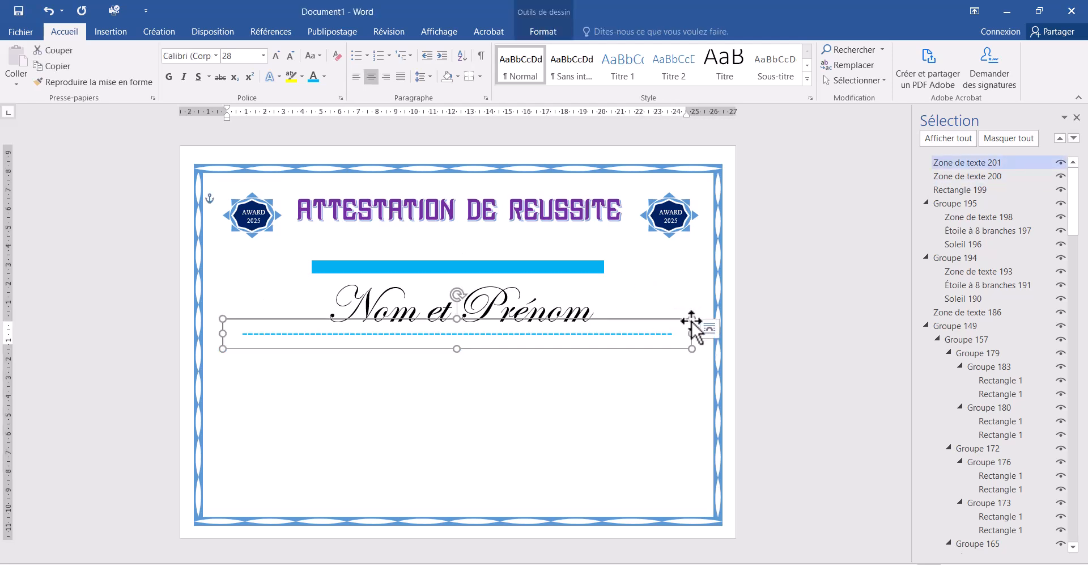
pyautogui.click(531, 34)
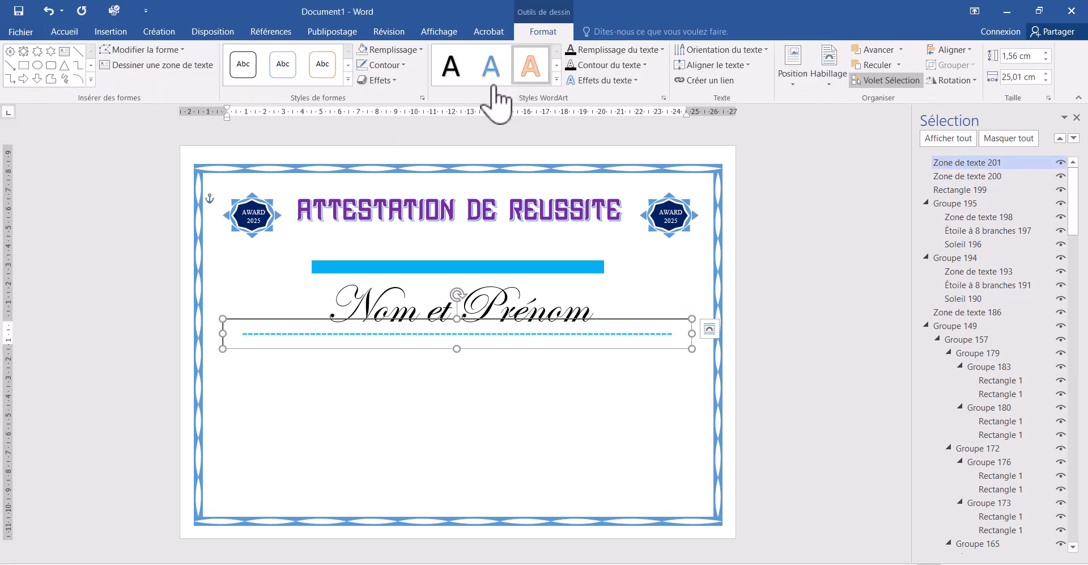
pyautogui.click(383, 66)
pyautogui.click(400, 185)
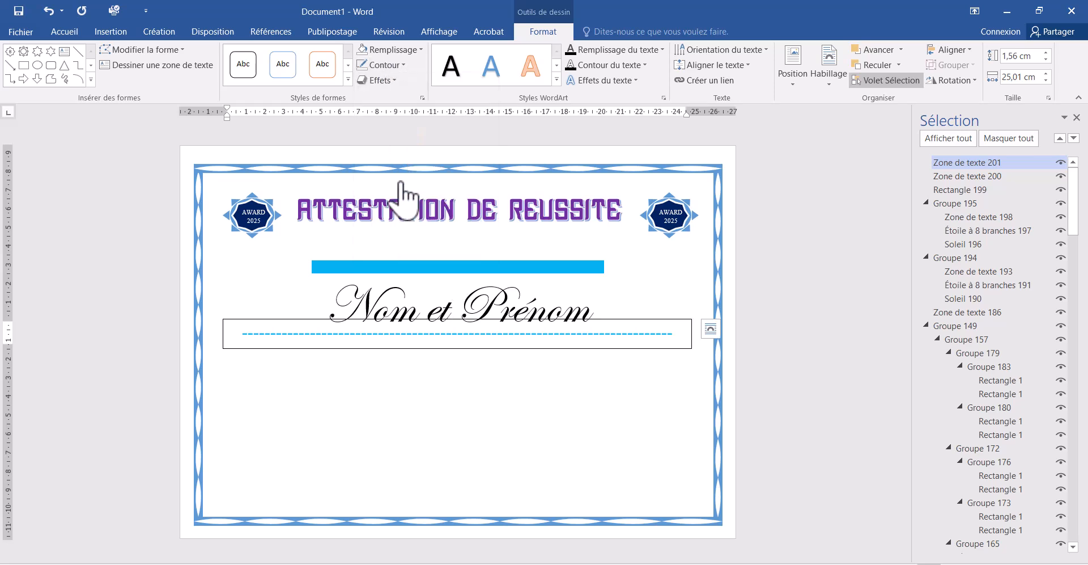
pyautogui.press('Escape')
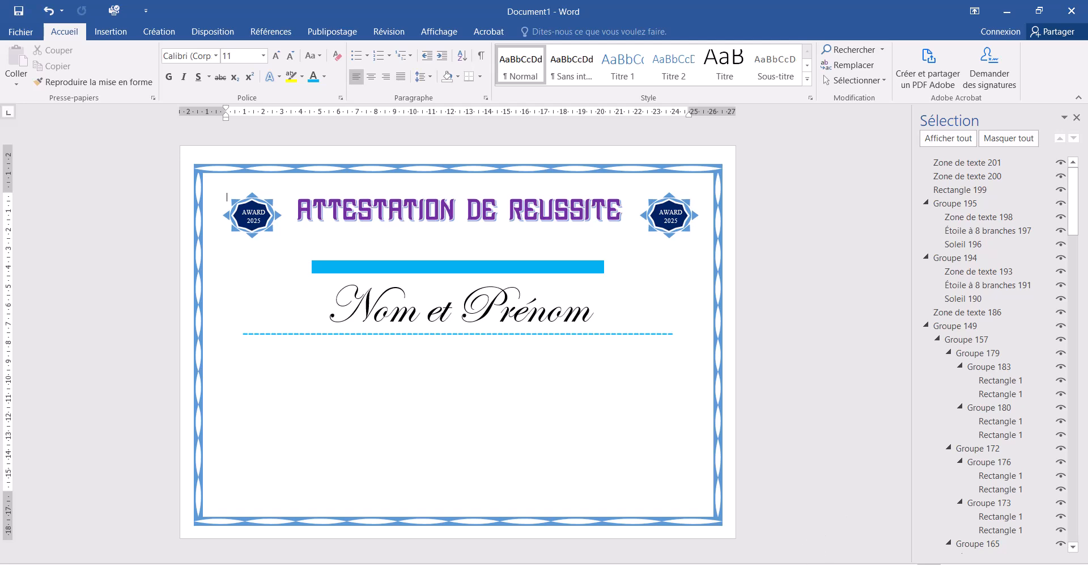
# Insert a text box about 22.26 cm wide and 3.57 cm high below the dashed line.
pyautogui.moveTo(780, 561)
pyautogui.click(108, 33)
pyautogui.click(213, 71)
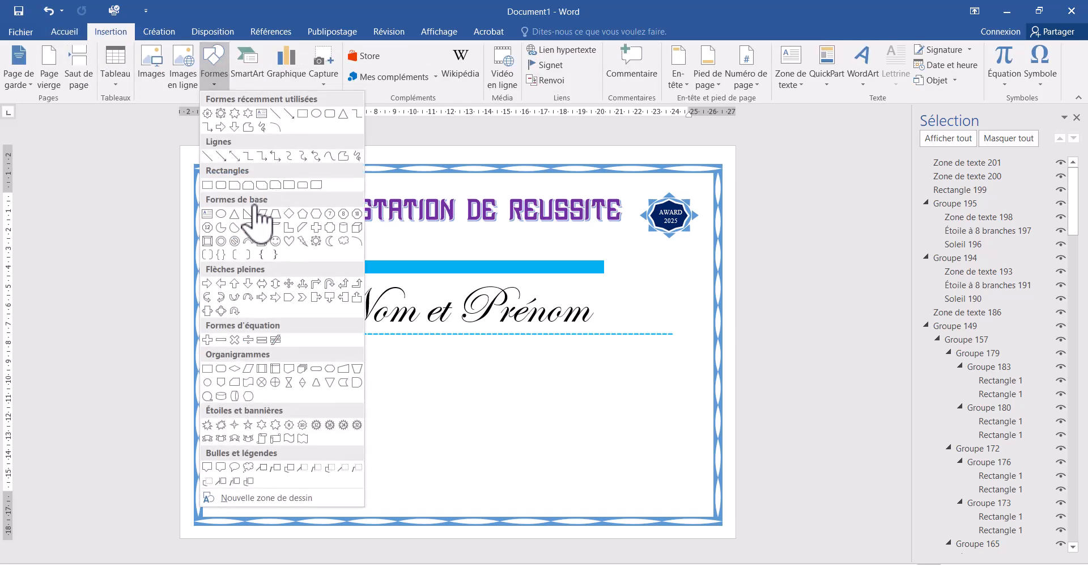
pyautogui.click(261, 113)
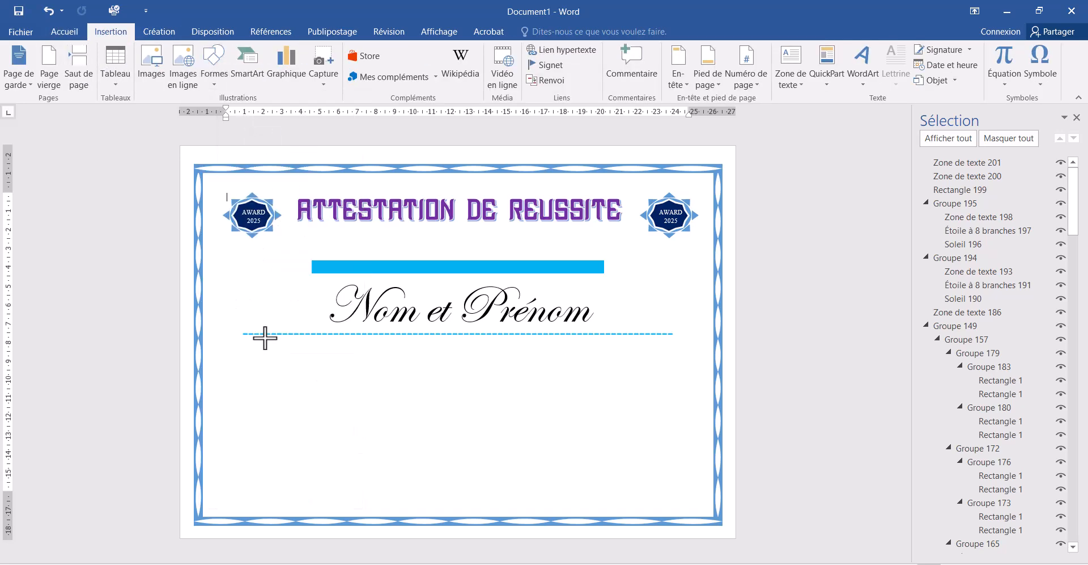
pyautogui.moveTo(244, 359)
pyautogui.mouseDown()
pyautogui.moveTo(461, 359)
pyautogui.moveTo(684, 425)
pyautogui.moveTo(663, 426)
pyautogui.mouseUp()
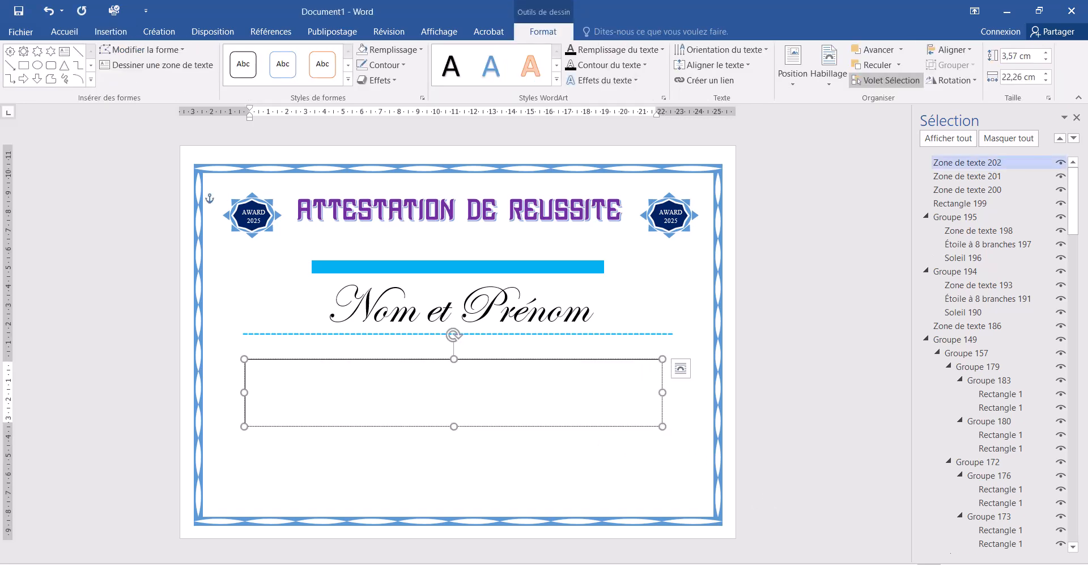
# Switch to "PROCHAINE VIDEO SUR WORD.docx" and copy the two-line training sentence below the recipient name.
pyautogui.click(878, 559)
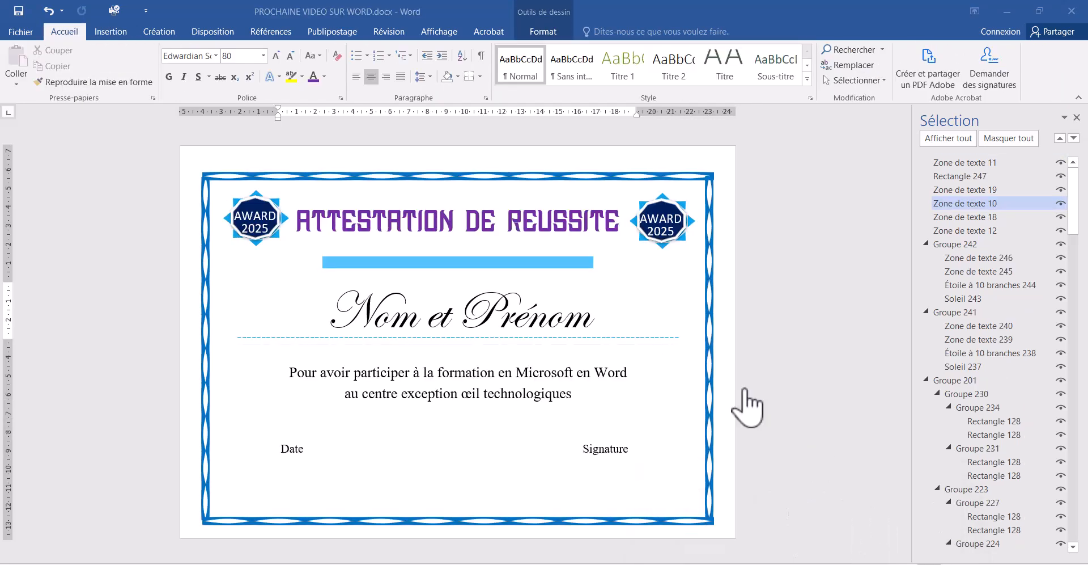
pyautogui.click(567, 340)
pyautogui.click(559, 404)
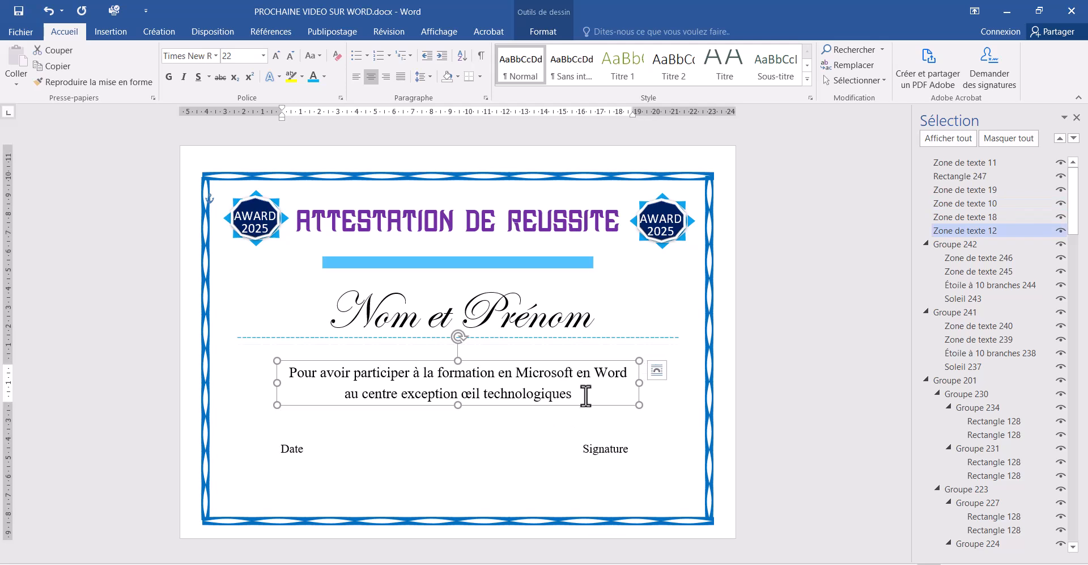
pyautogui.moveTo(583, 395); pyautogui.dragTo(249, 380)
pyautogui.hotkey('ctrl', 'c')
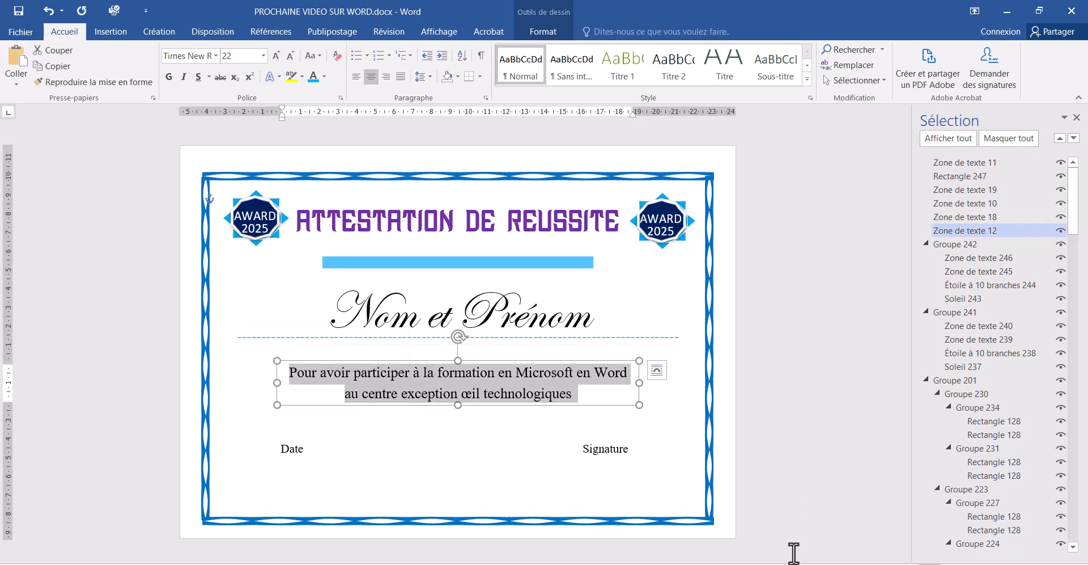
# Return to Document1 and paste the copied training sentence into the empty text box below the dashed line.
pyautogui.moveTo(794, 562)
pyautogui.click(736, 536)
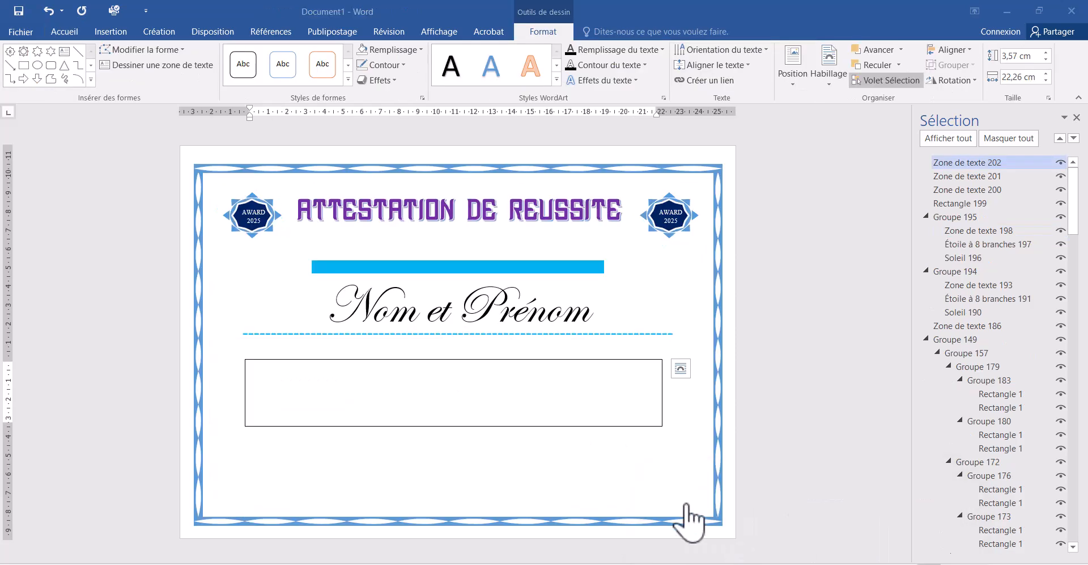
pyautogui.click(323, 378)
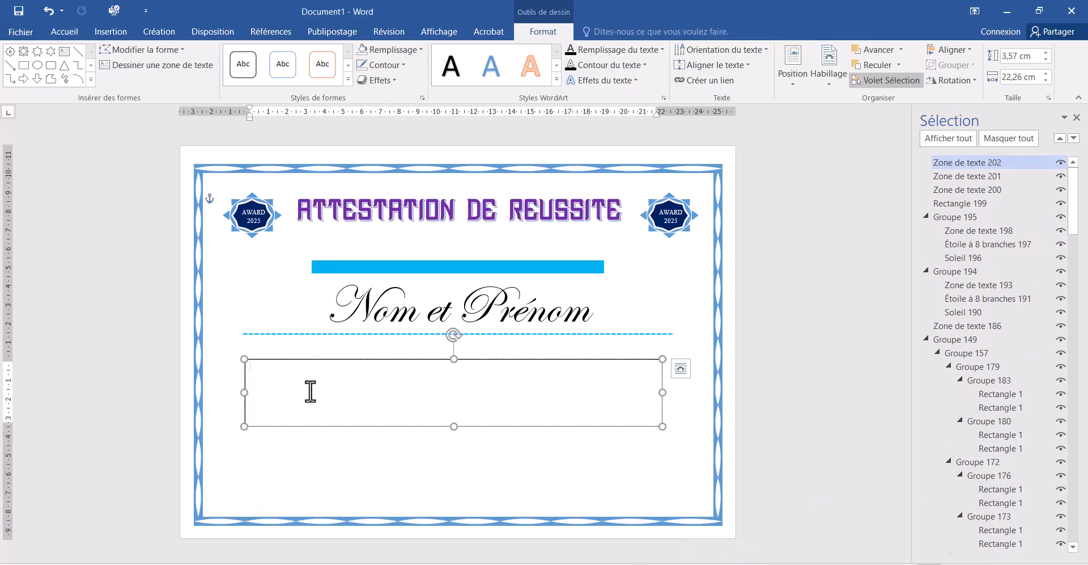
pyautogui.hotkey('ctrl', 'v')
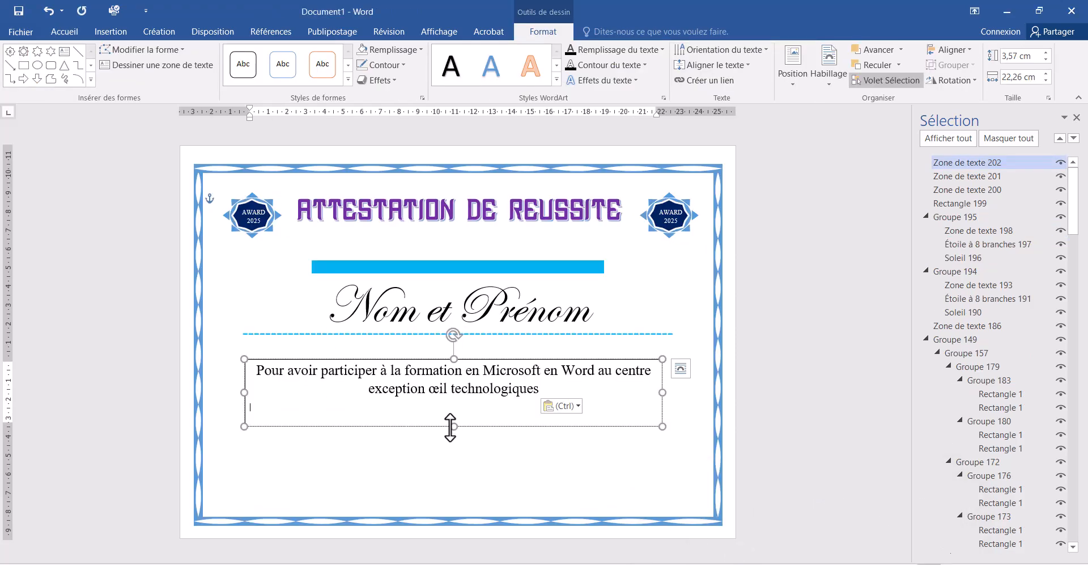
# Shorten the body text box to about 2.63 cm high and remove its outline.
pyautogui.moveTo(453, 428); pyautogui.dragTo(453, 409)
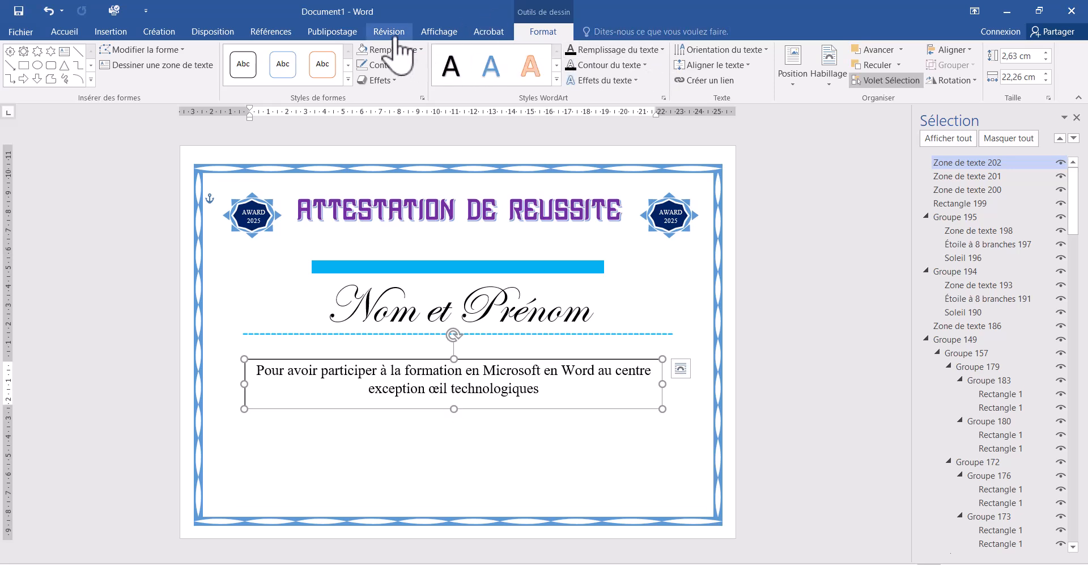
pyautogui.click(405, 65)
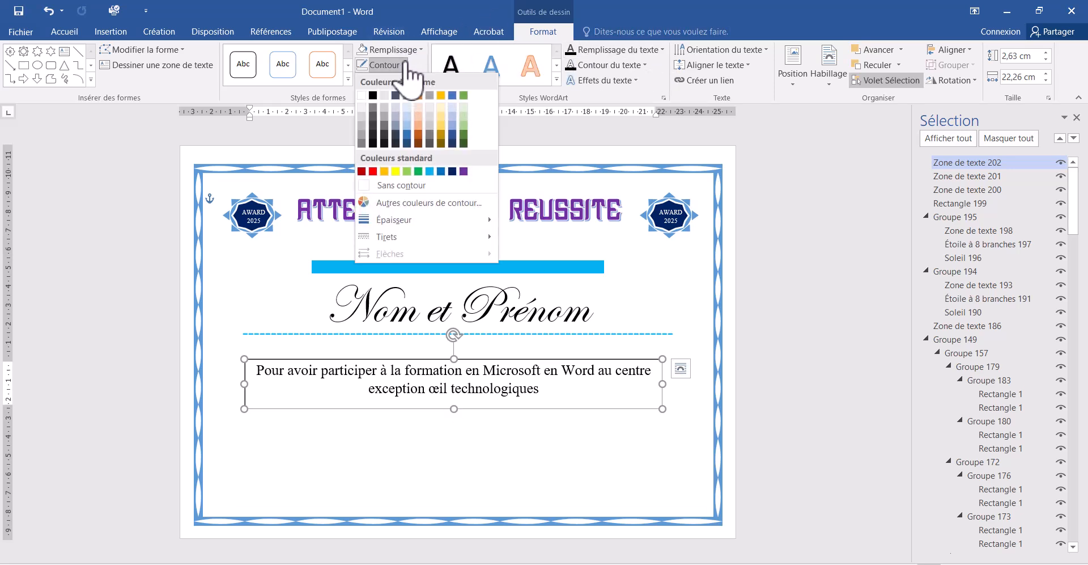
pyautogui.click(429, 187)
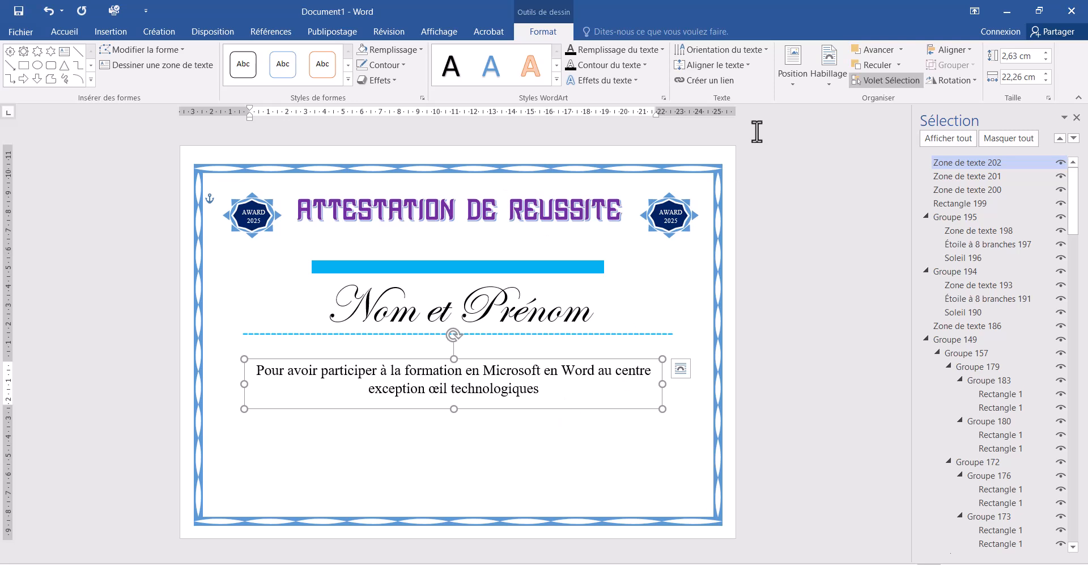
# Centre the body text box horizontally between the margins and nudge it up slightly towards the dashed line.
pyautogui.click(951, 50)
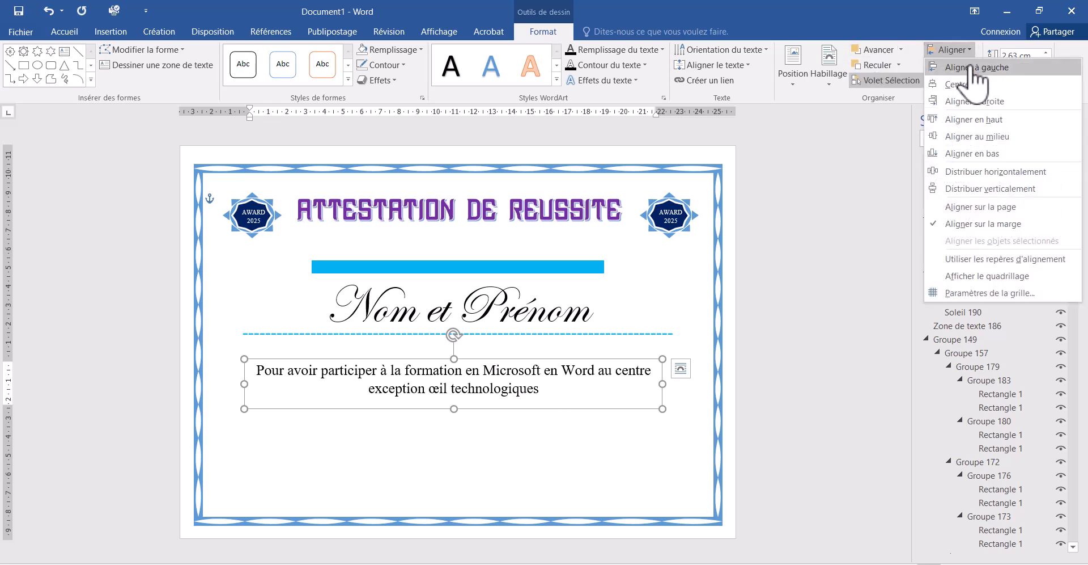
pyautogui.click(973, 68)
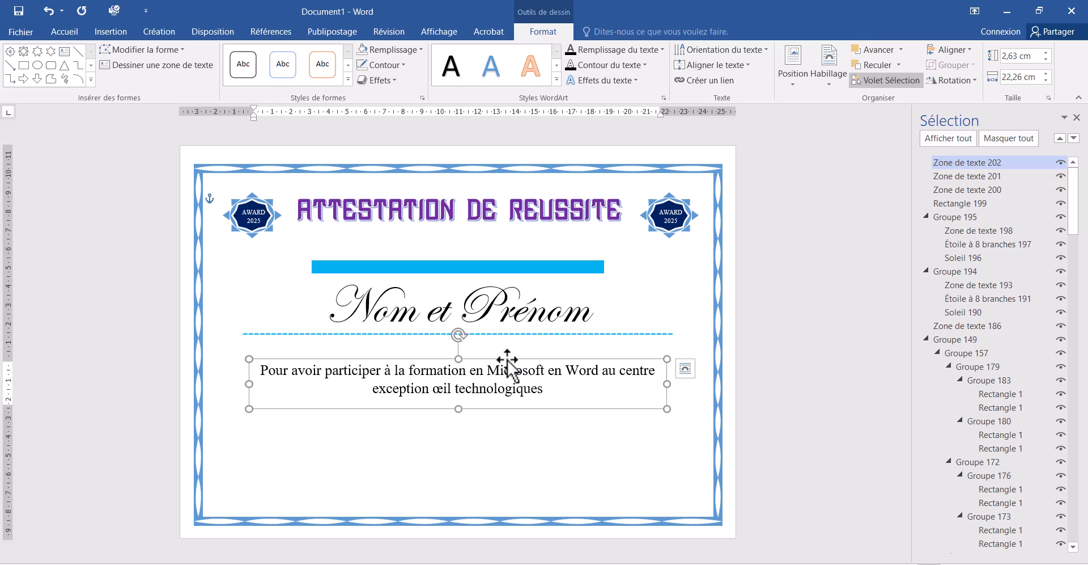
pyautogui.press('Up')
pyautogui.press('Up')
pyautogui.press('Up')
pyautogui.press('Up')
pyautogui.press('Up')
pyautogui.press('Up')
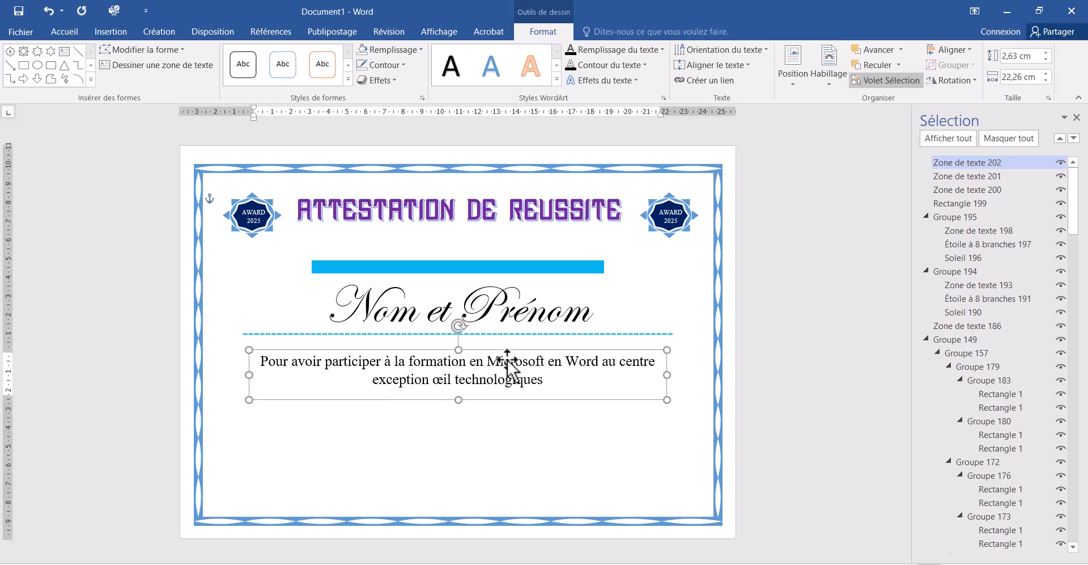
pyautogui.click(414, 440)
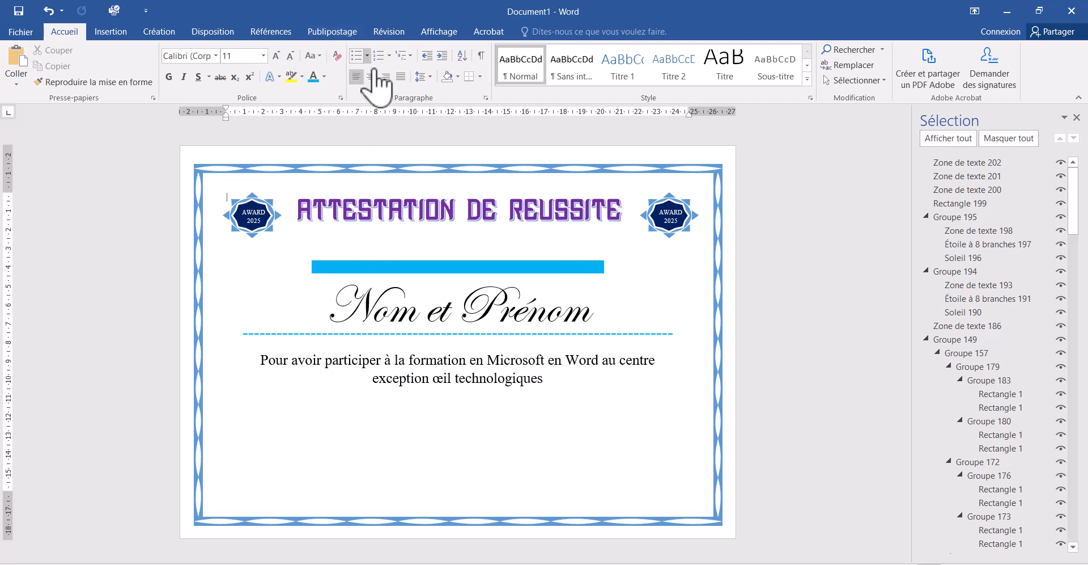
# Insert a text box about 5.21 cm wide and 1.09 cm high in the certificate's lower left area, containing "DATE".
pyautogui.click(112, 32)
pyautogui.click(214, 65)
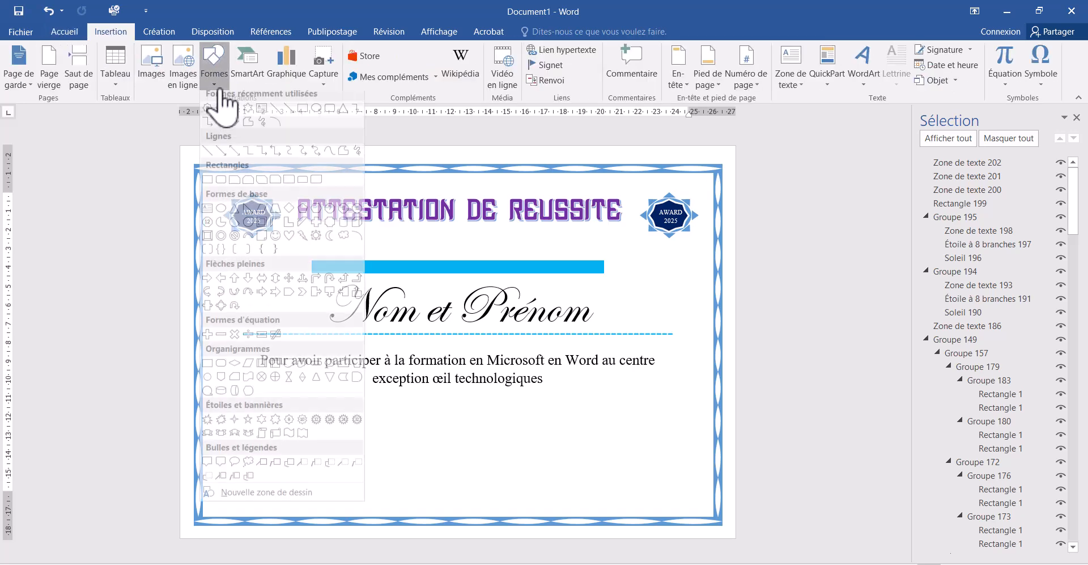
pyautogui.click(261, 114)
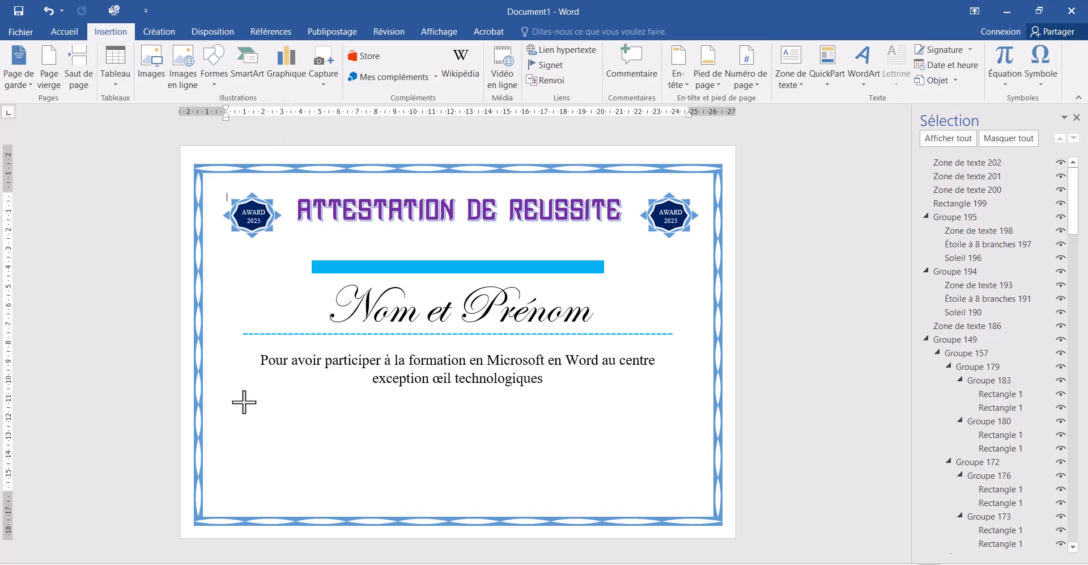
pyautogui.moveTo(295, 438); pyautogui.dragTo(335, 449)
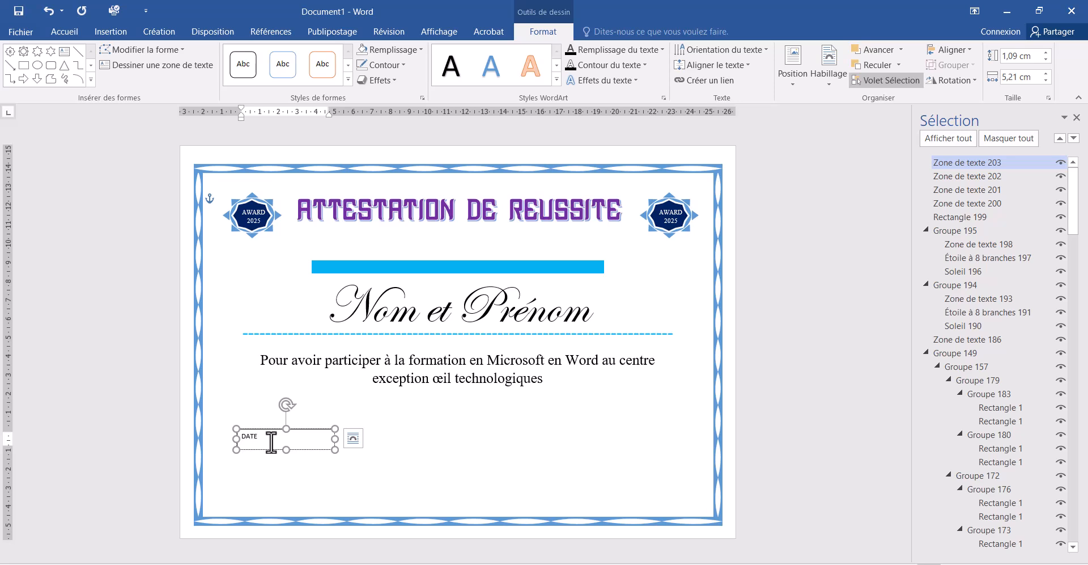
# Centre the DATE text in its box and colour it standard dark blue.
pyautogui.moveTo(264, 437); pyautogui.dragTo(233, 438)
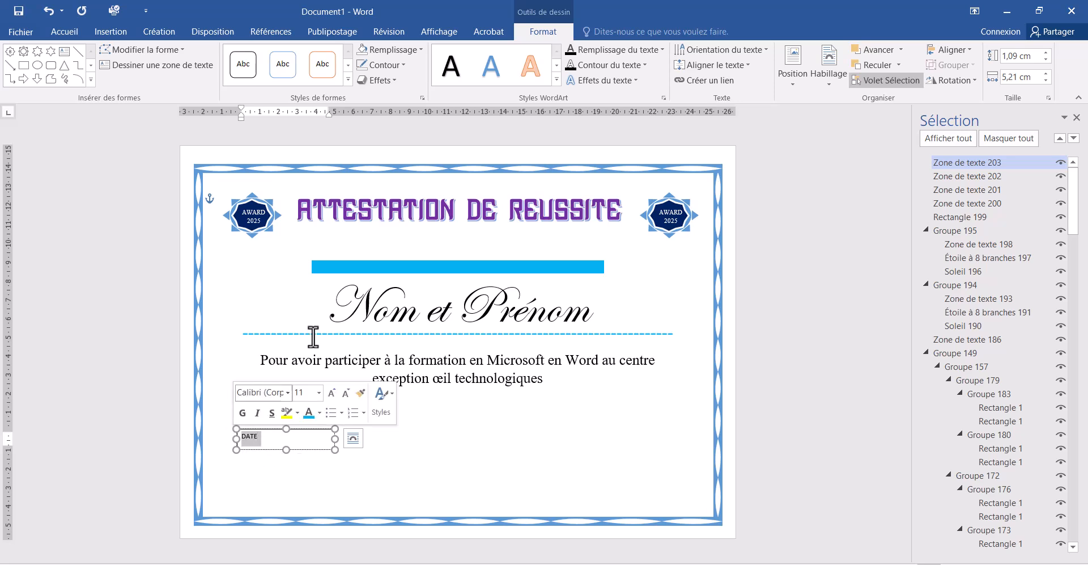
pyautogui.click(70, 32)
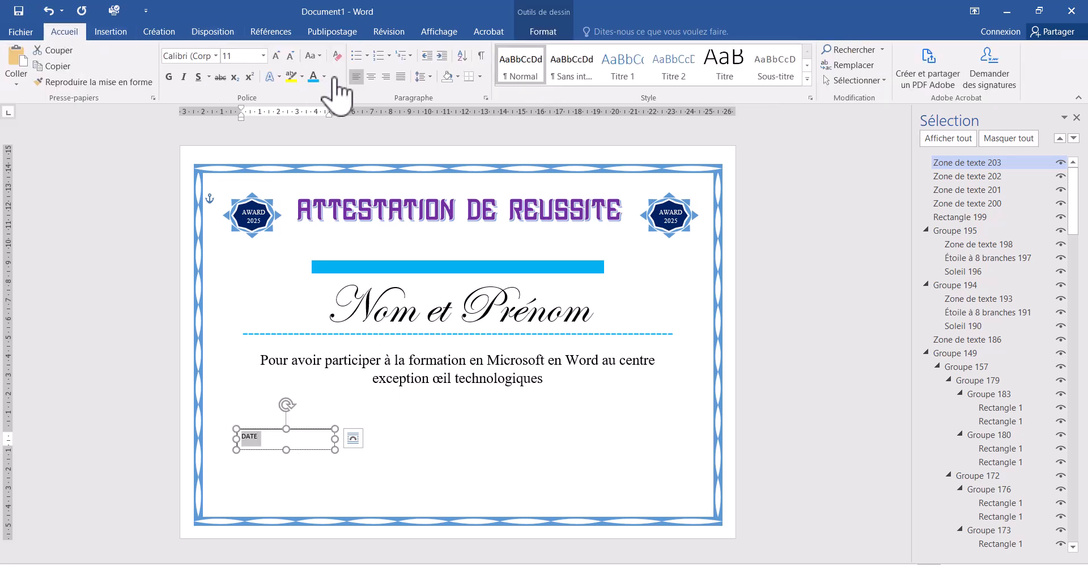
pyautogui.click(371, 77)
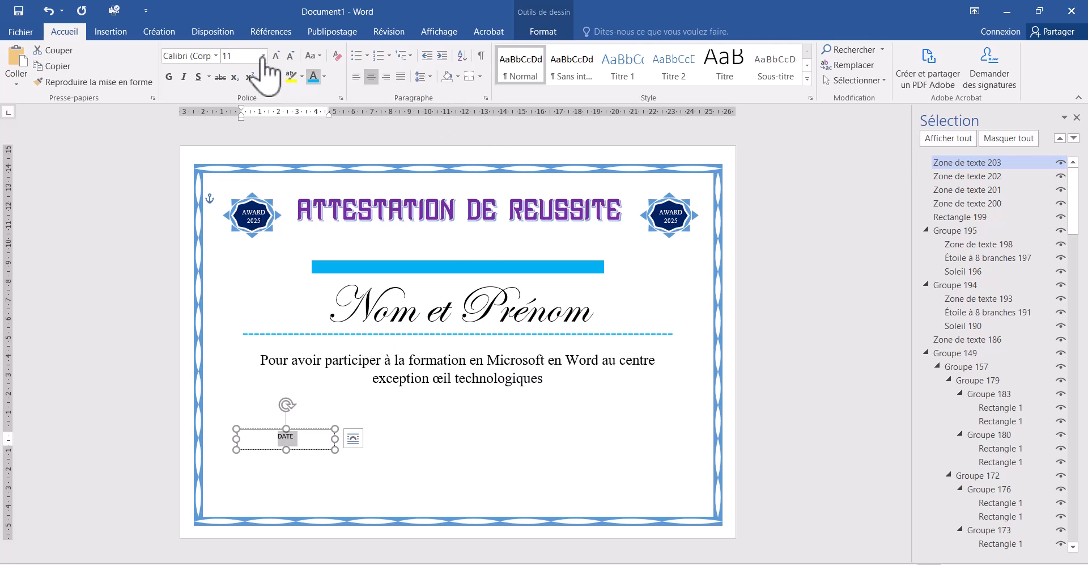
pyautogui.click(324, 77)
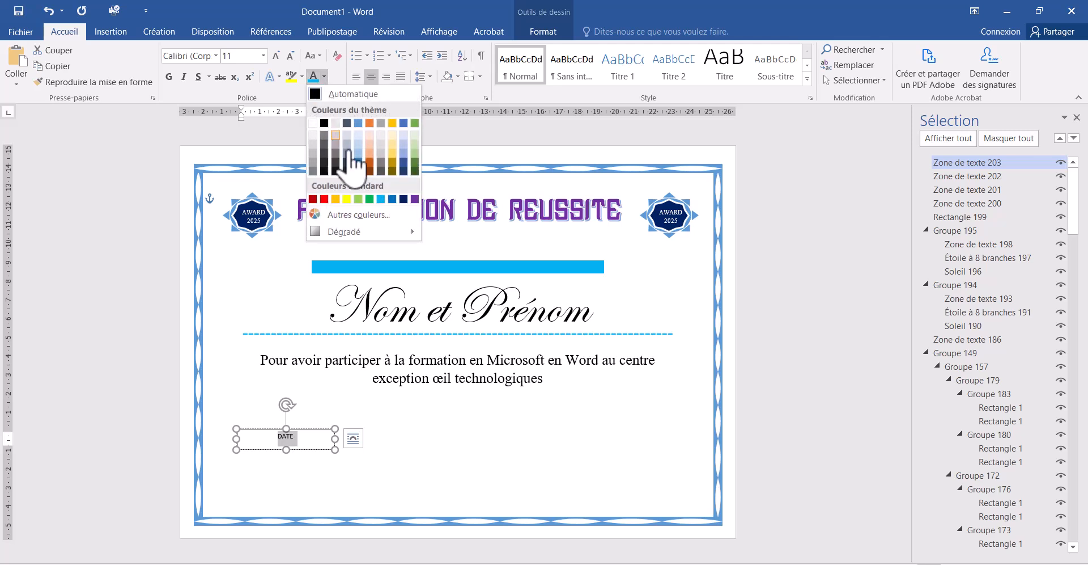
pyautogui.click(395, 200)
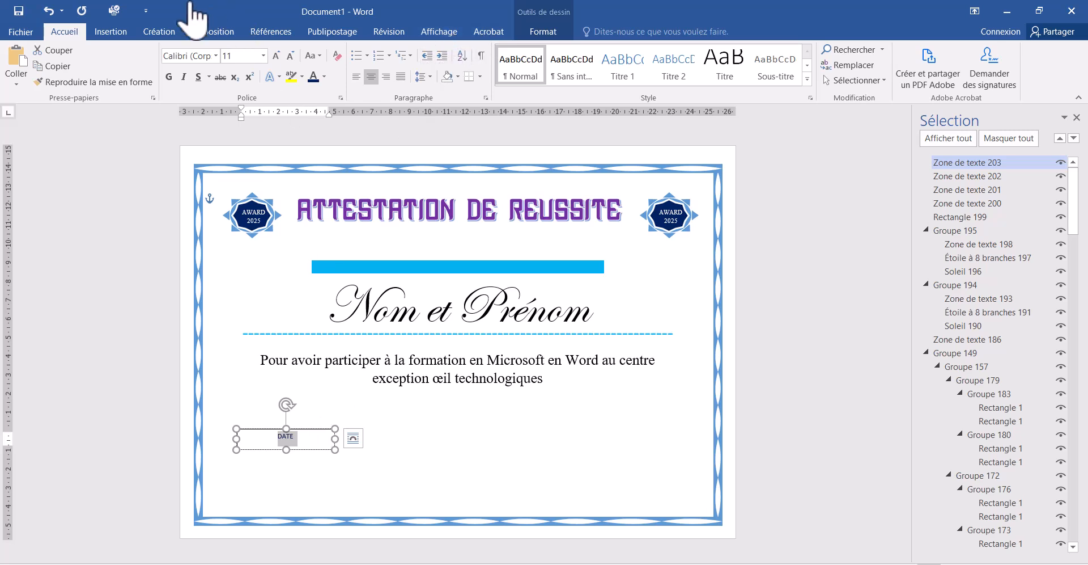
# Set the DATE text to Times New Roman at size 12.
pyautogui.click(174, 54)
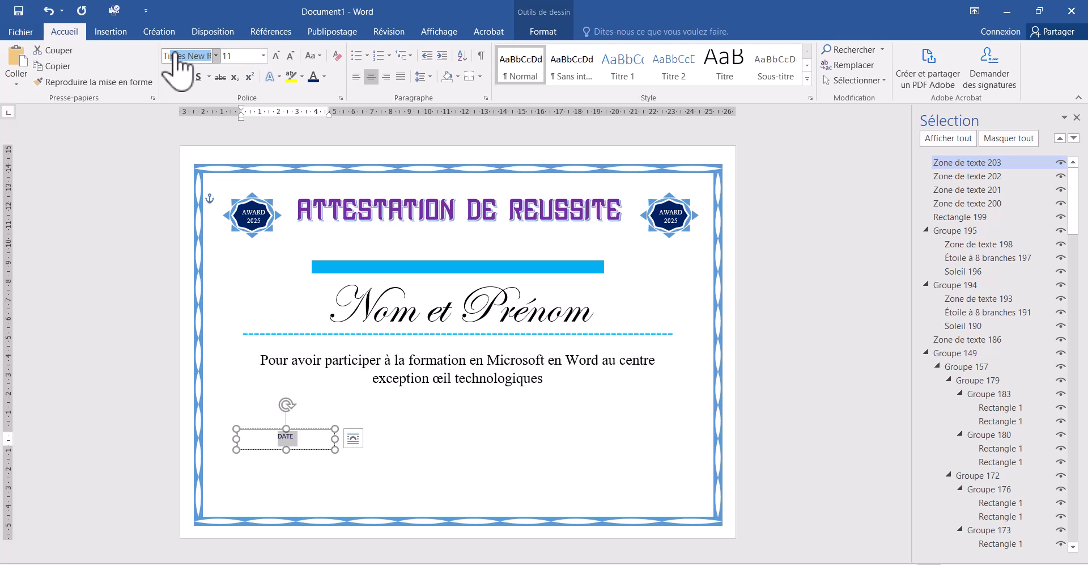
pyautogui.write('Ti')
pyautogui.press('Return')
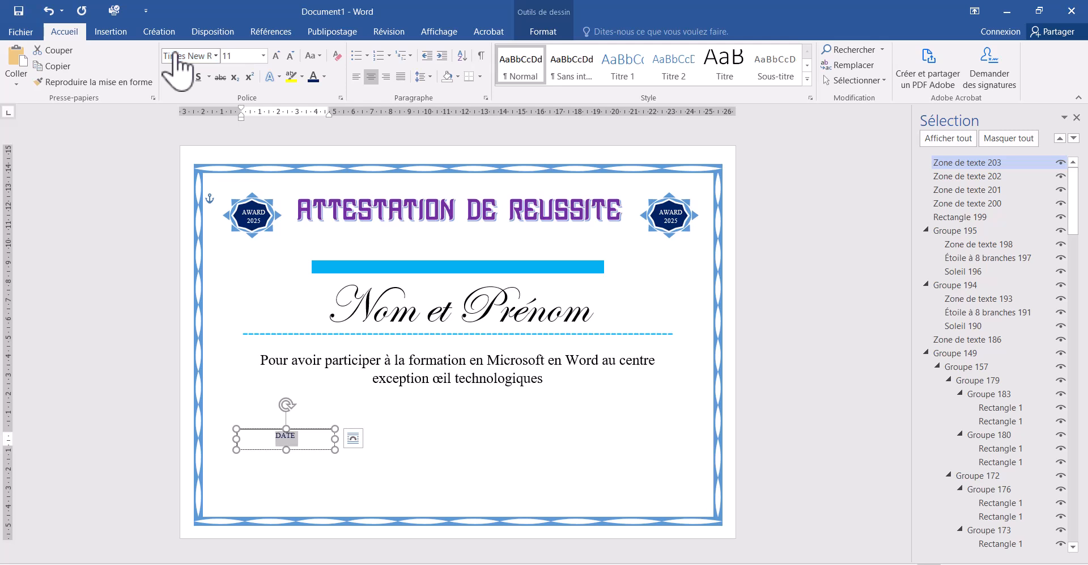
pyautogui.click(276, 55)
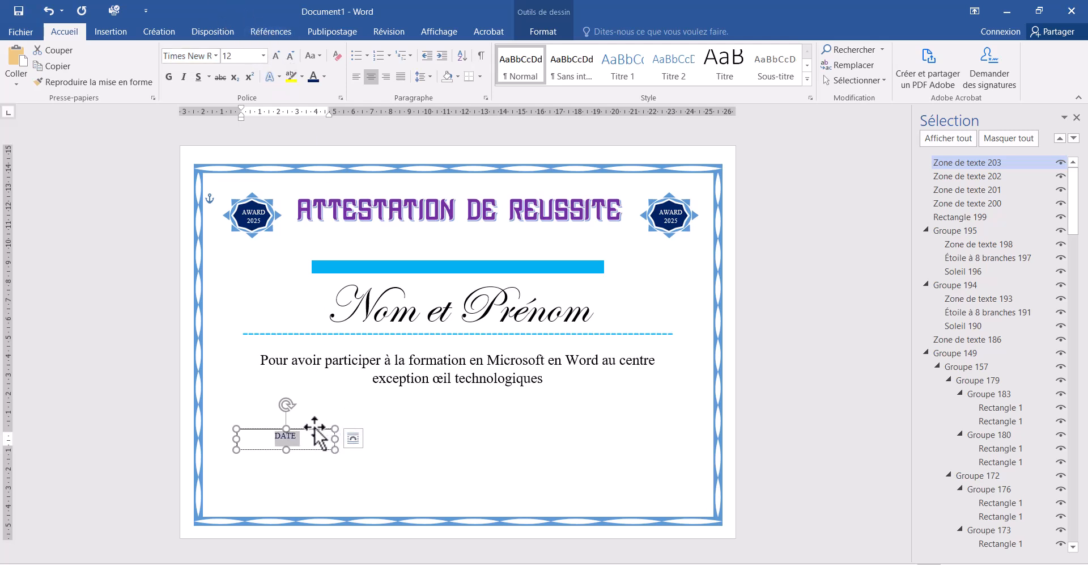
# Duplicate the DATE text box to the certificate's lower right area and align the top edges of both boxes.
pyautogui.hotkey('ctrl', 'd')
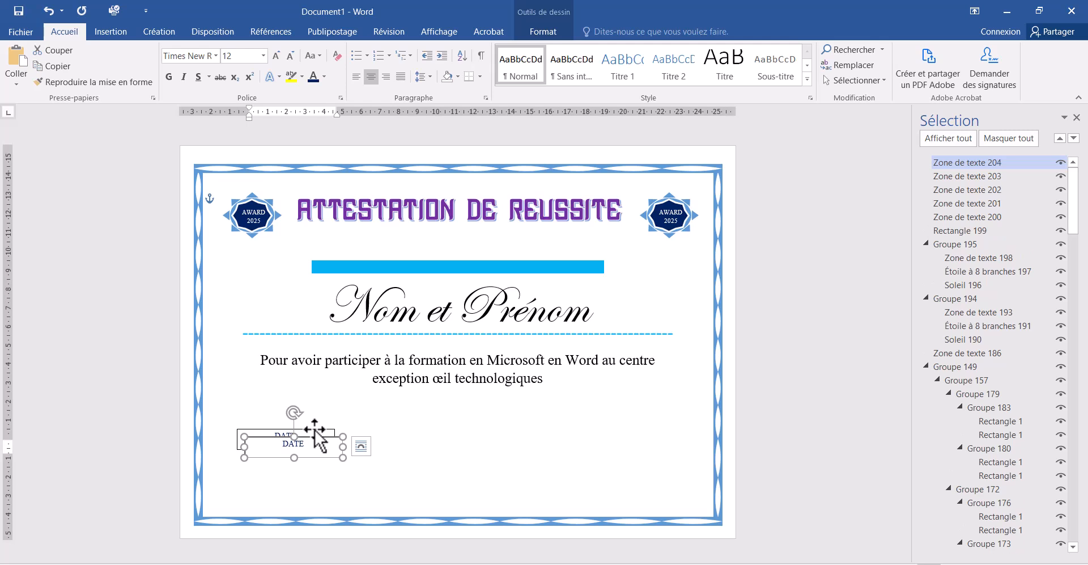
pyautogui.moveTo(320, 438); pyautogui.dragTo(645, 429)
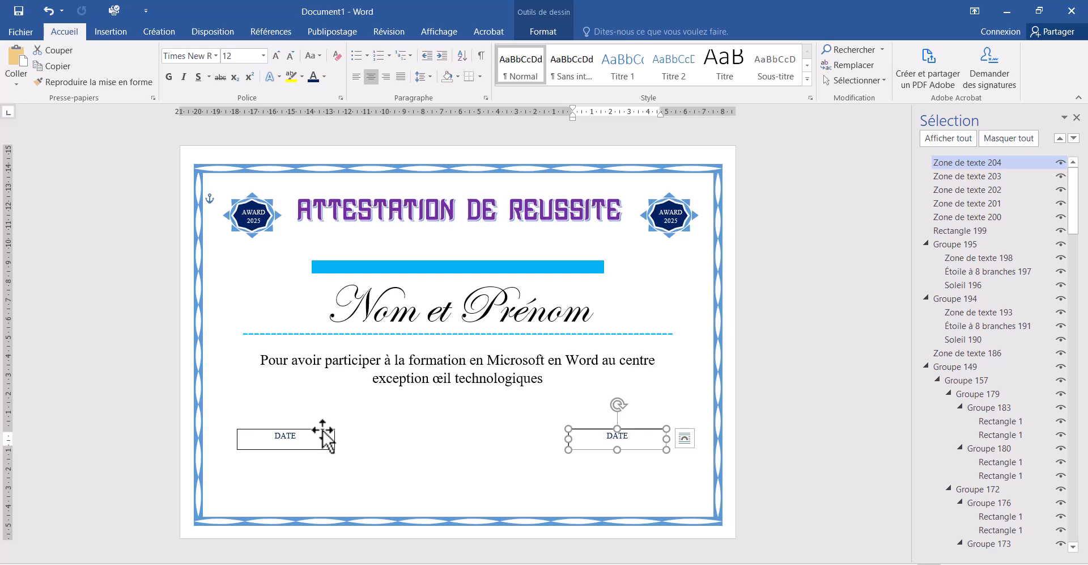
pyautogui.keyDown('shift'); pyautogui.click(331, 440); pyautogui.keyUp('shift')
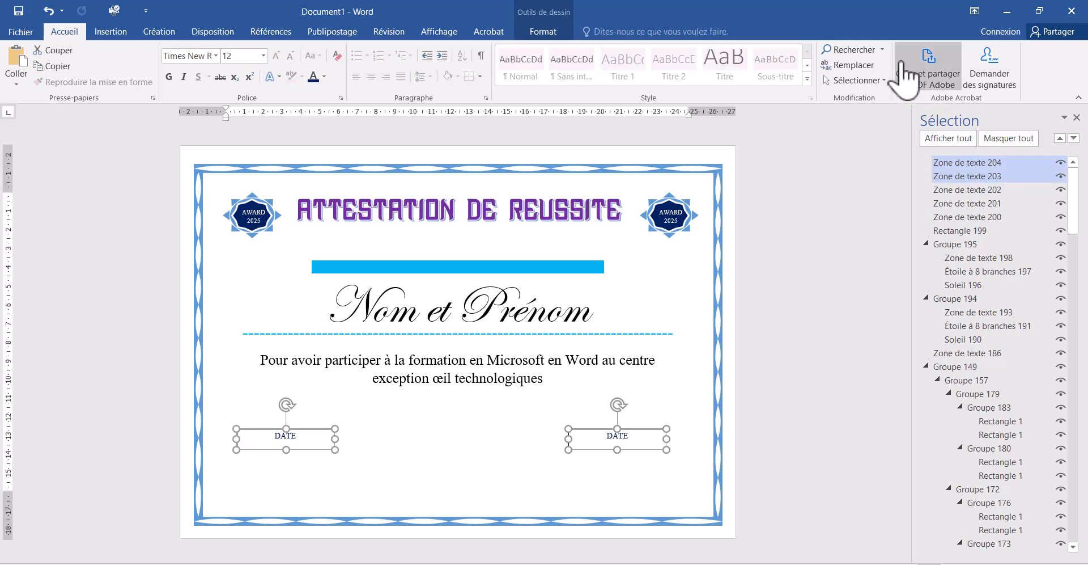
pyautogui.click(544, 35)
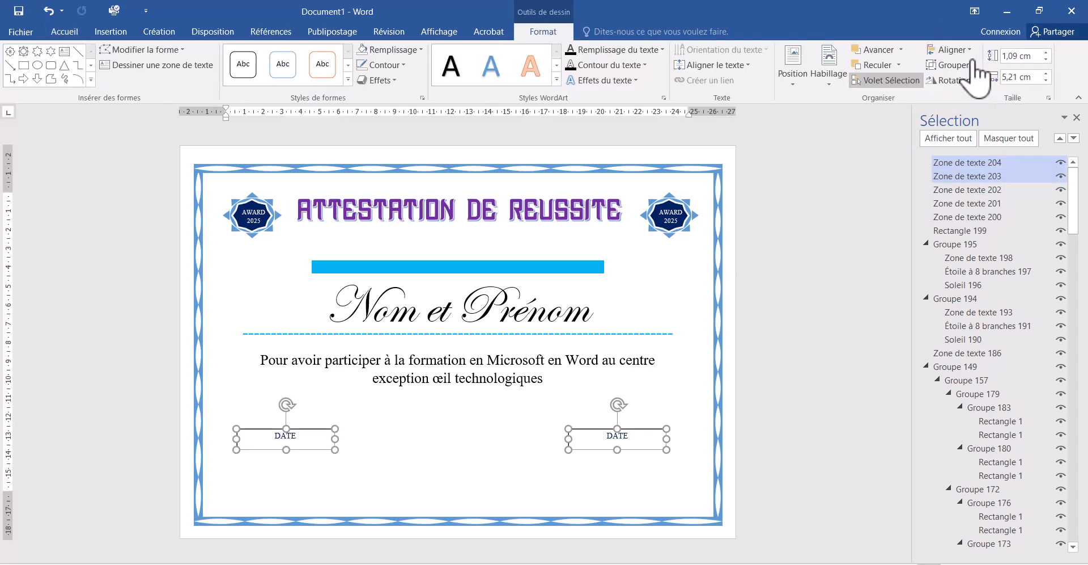
pyautogui.click(953, 50)
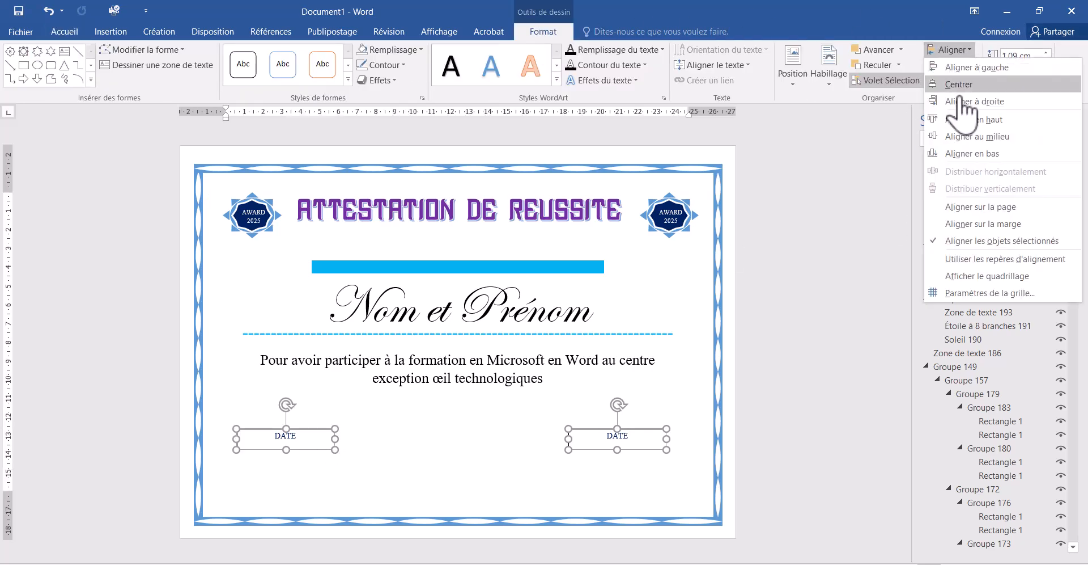
pyautogui.click(979, 119)
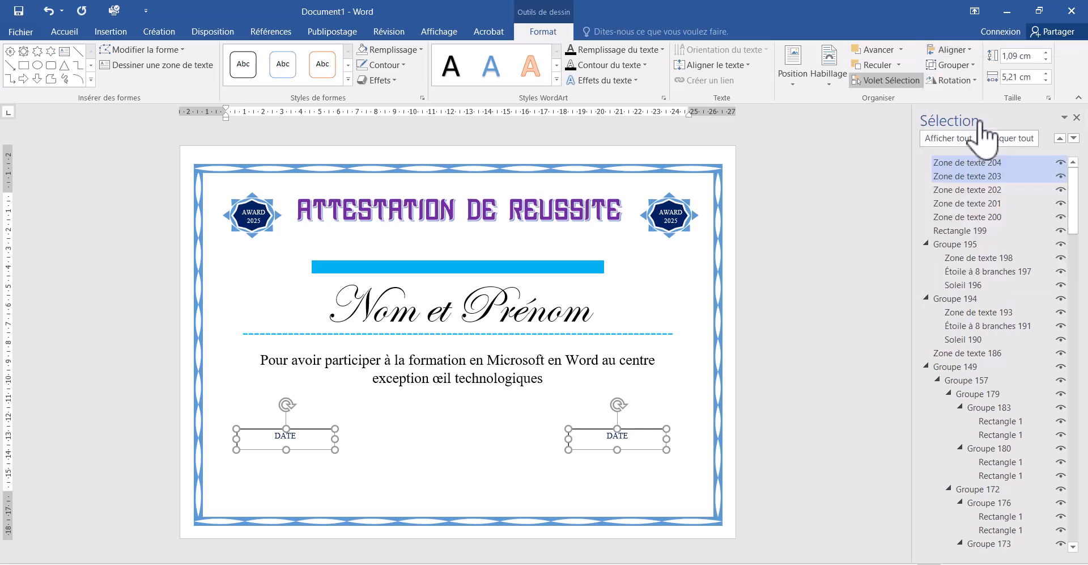
pyautogui.click(949, 50)
pyautogui.click(987, 120)
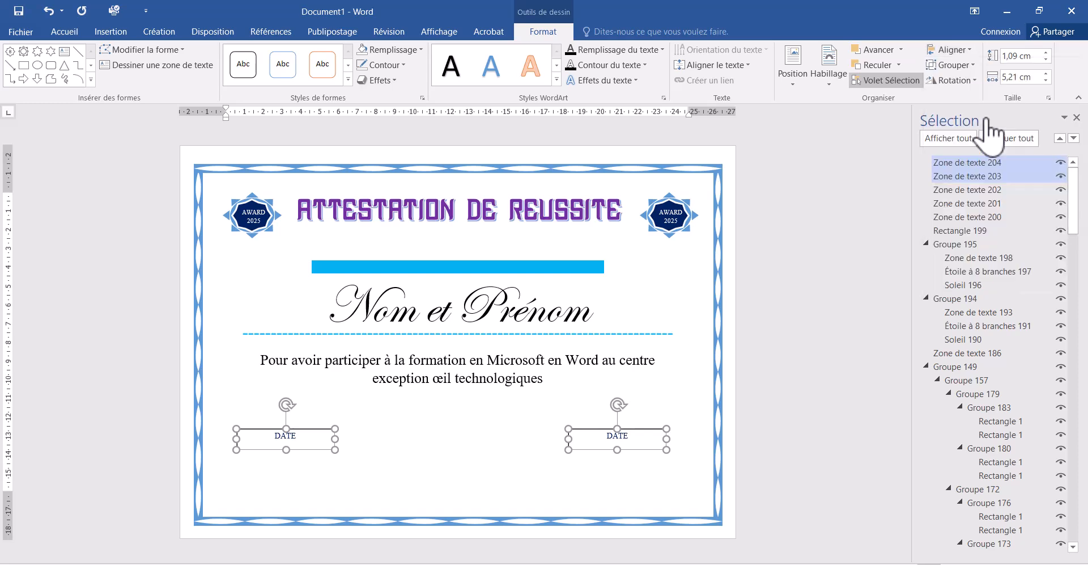
pyautogui.click(470, 454)
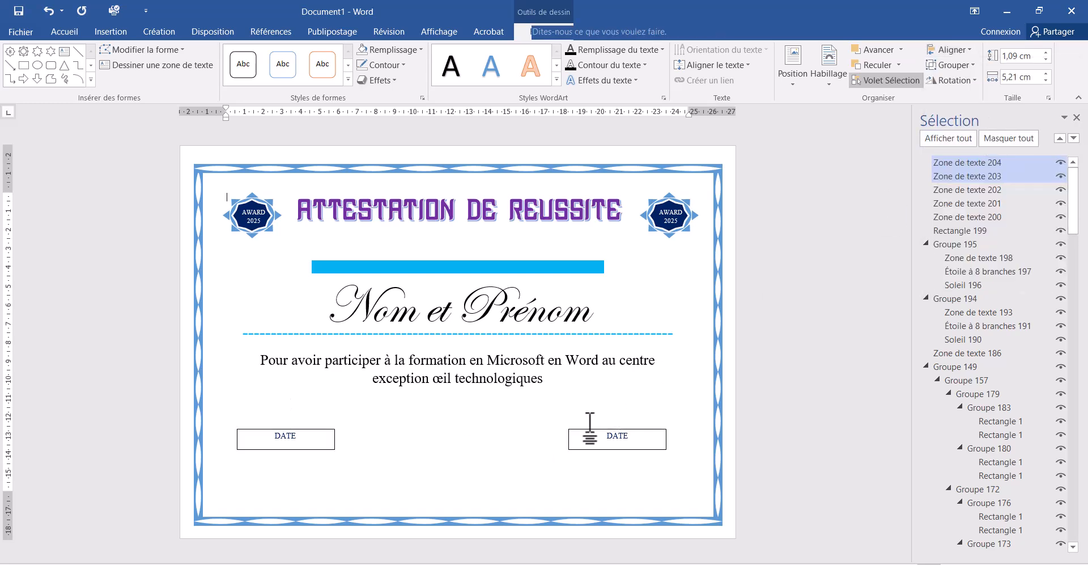
# Replace the text in the duplicated box at the certificate's lower right with "SIGNATURE".
pyautogui.click(628, 434)
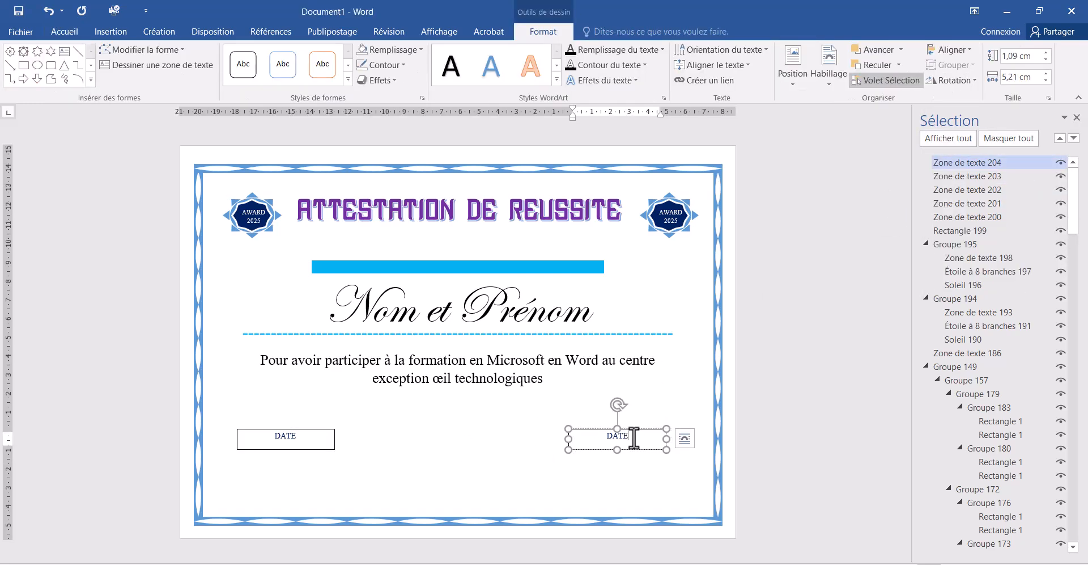
pyautogui.tripleClick(573, 441)
pyautogui.press('BackSpace')
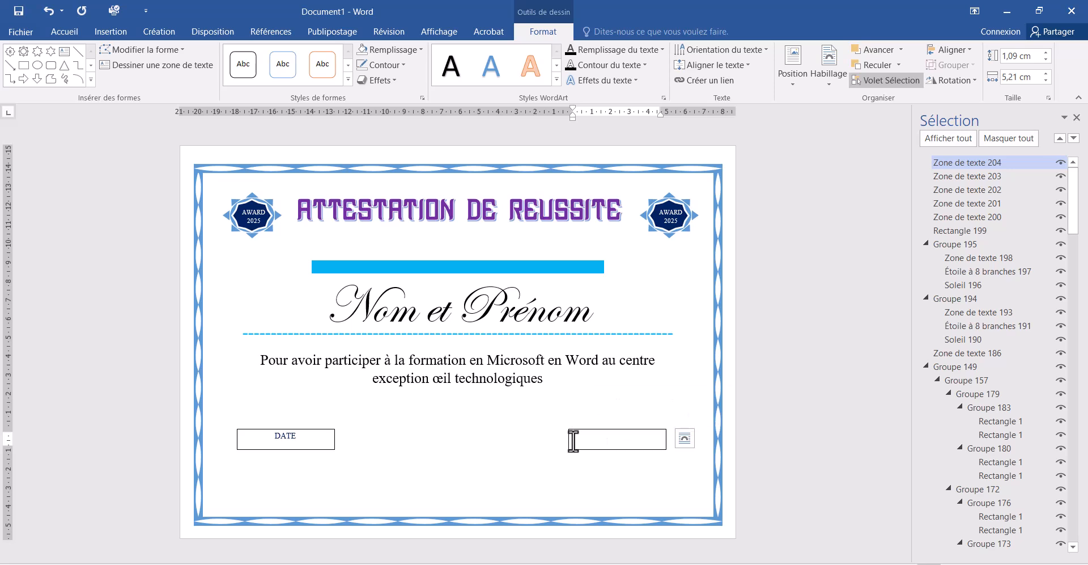
pyautogui.write('D')
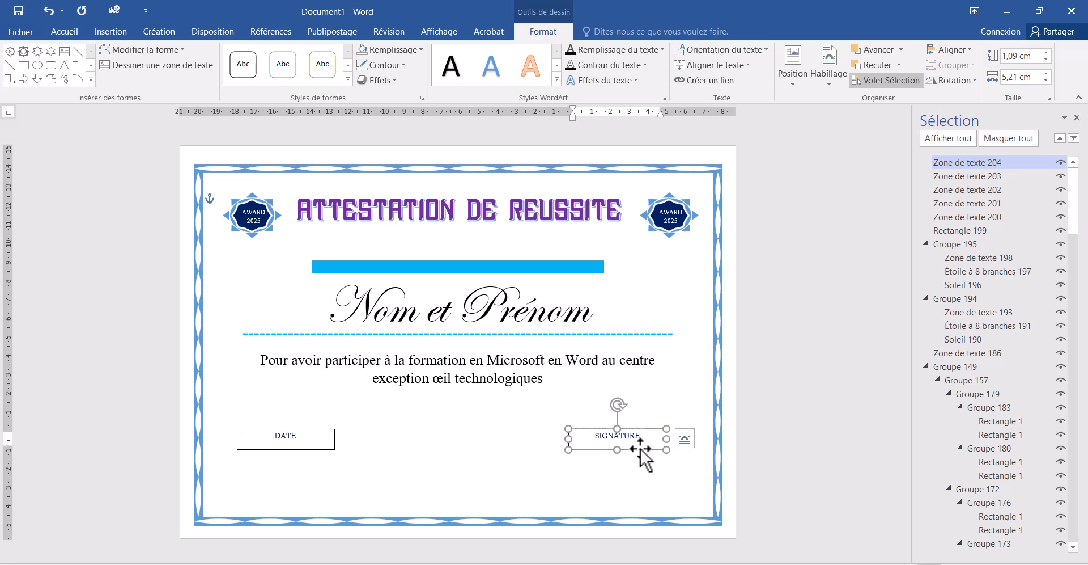
# Remove the fill and the outline from the SIGNATURE text box.
pyautogui.click(396, 50)
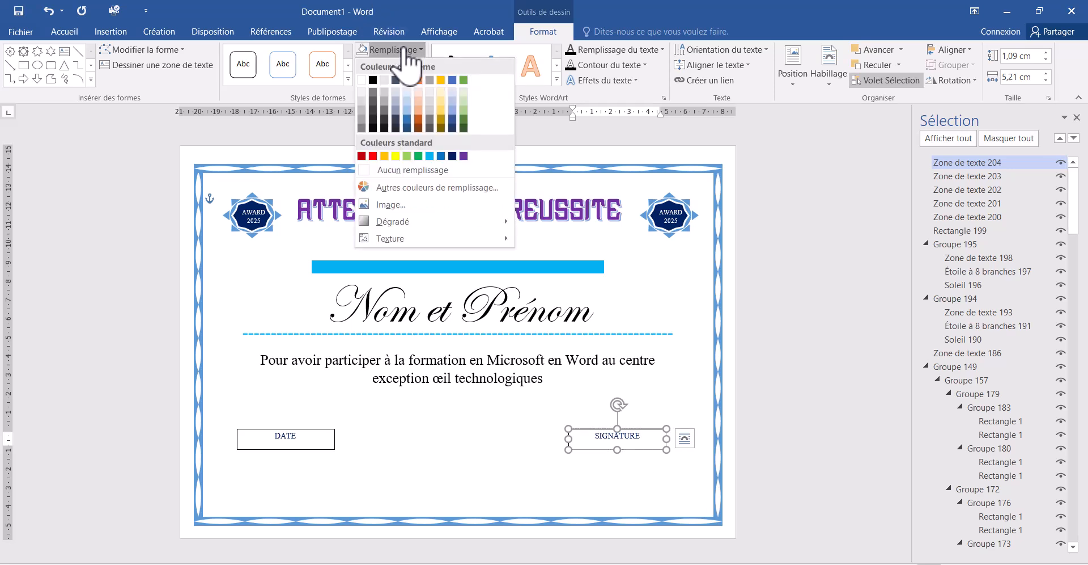
pyautogui.click(401, 170)
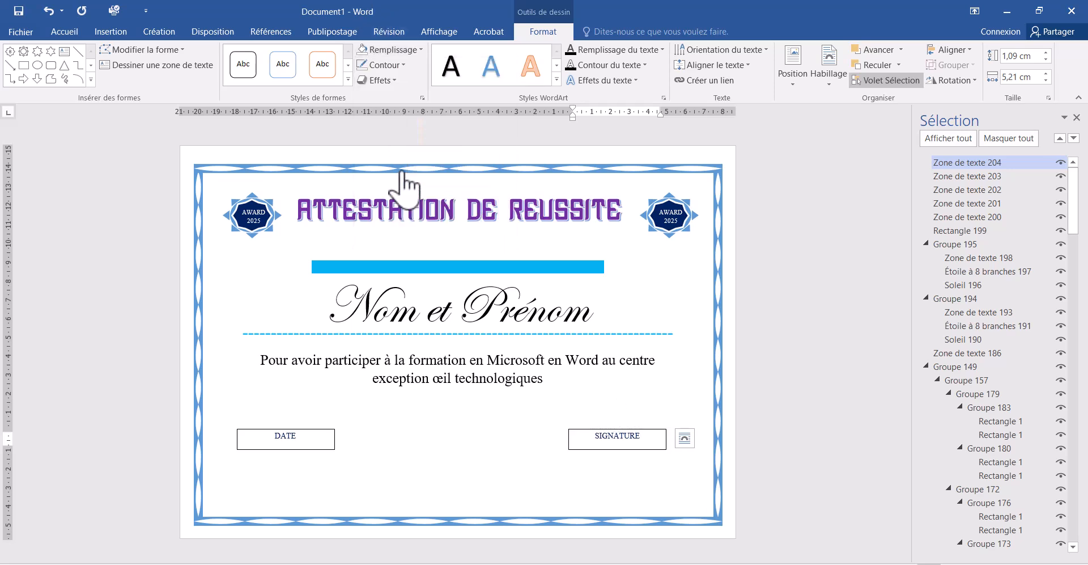
pyautogui.click(384, 63)
pyautogui.click(401, 193)
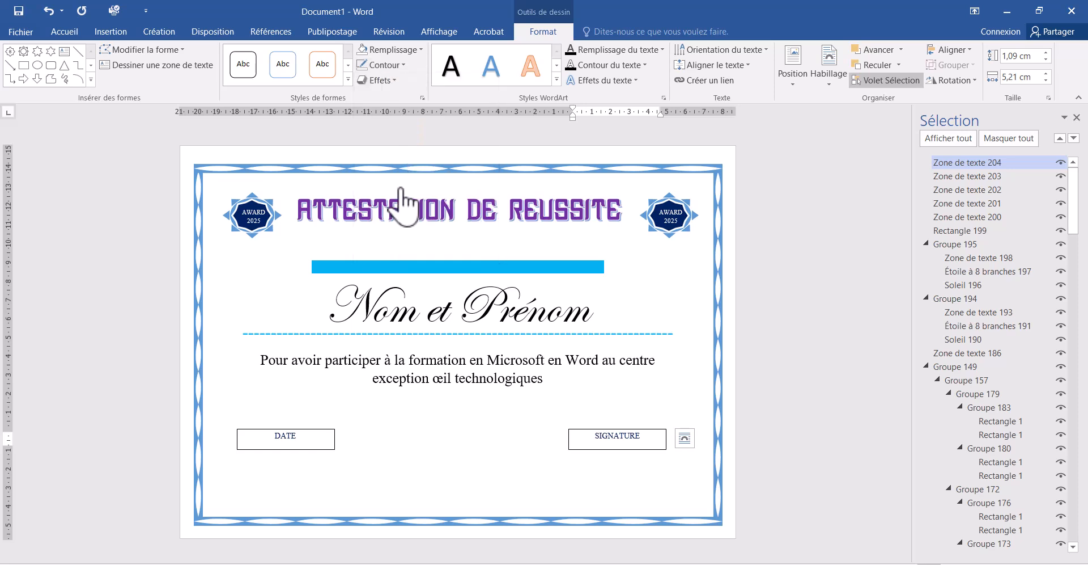
# Remove the outline and the fill from the DATE text box.
pyautogui.click(309, 439)
pyautogui.click(391, 66)
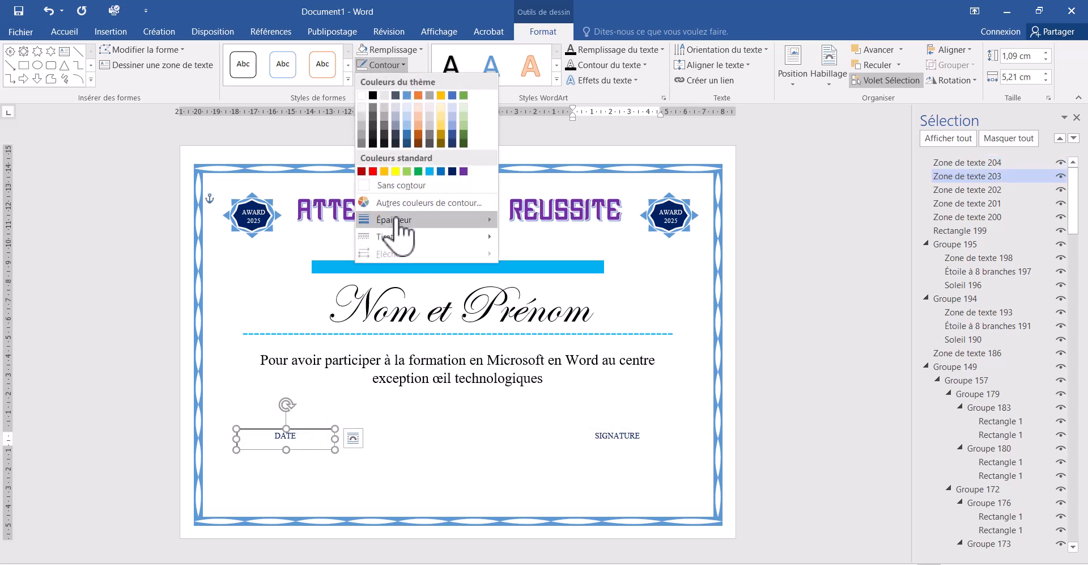
pyautogui.click(385, 186)
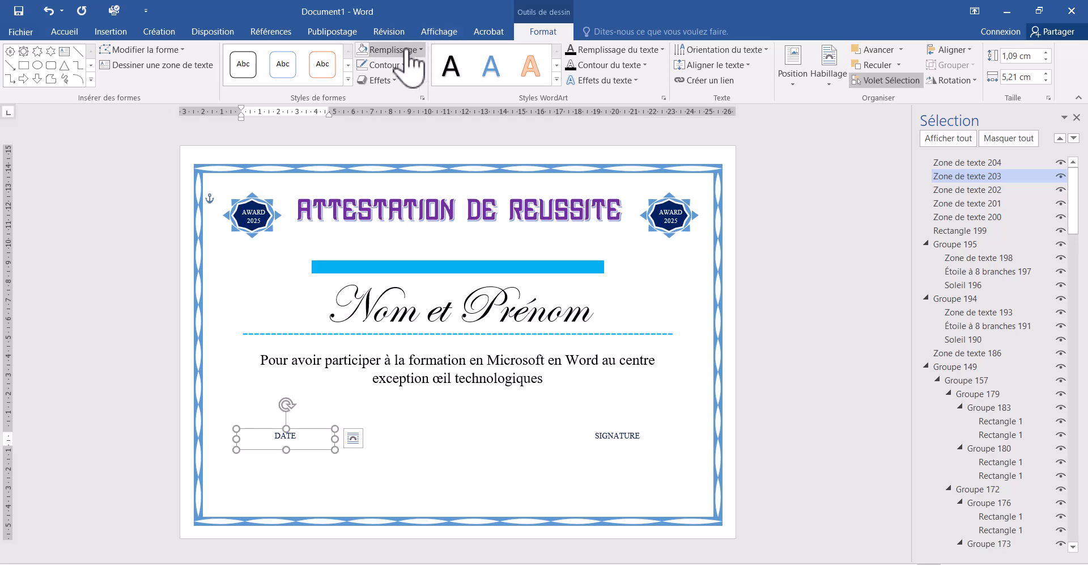
pyautogui.click(409, 56)
pyautogui.click(407, 173)
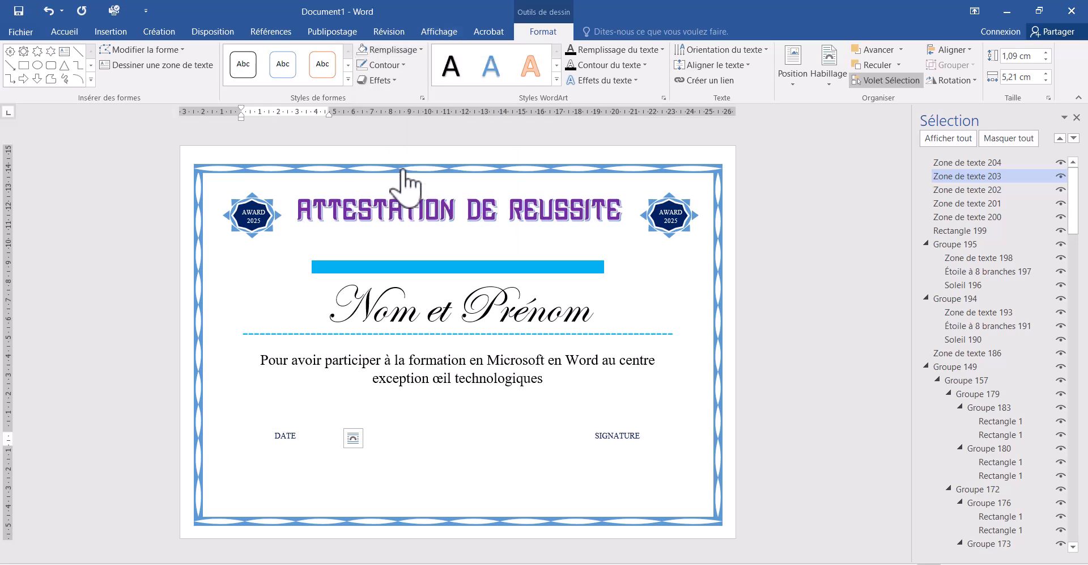
pyautogui.click(583, 468)
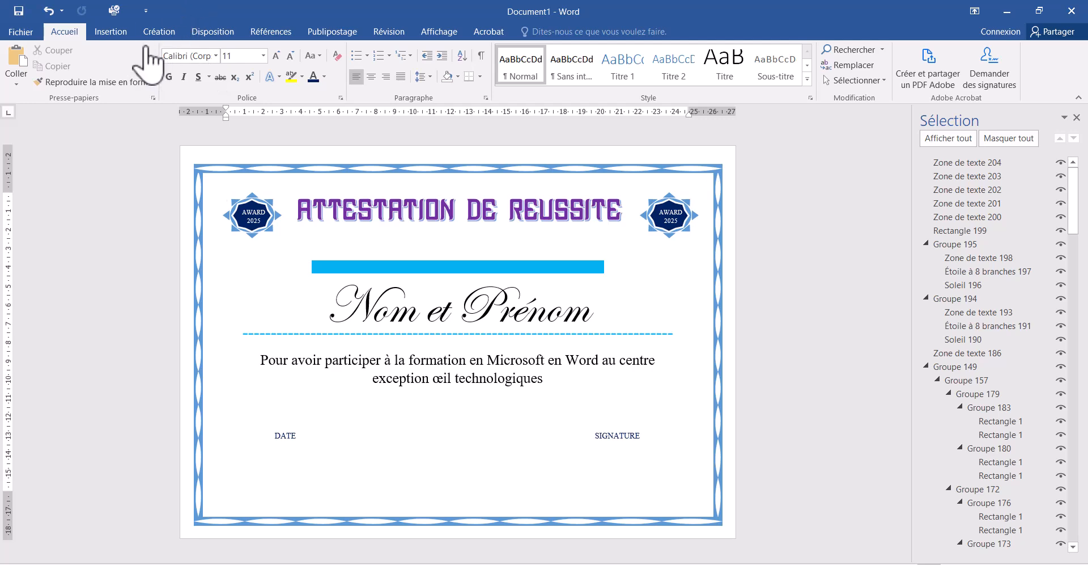
# Draw a thin rectangle directly under the DATE text and size it to 0.1 cm high by 5.1 cm wide.
pyautogui.click(111, 31)
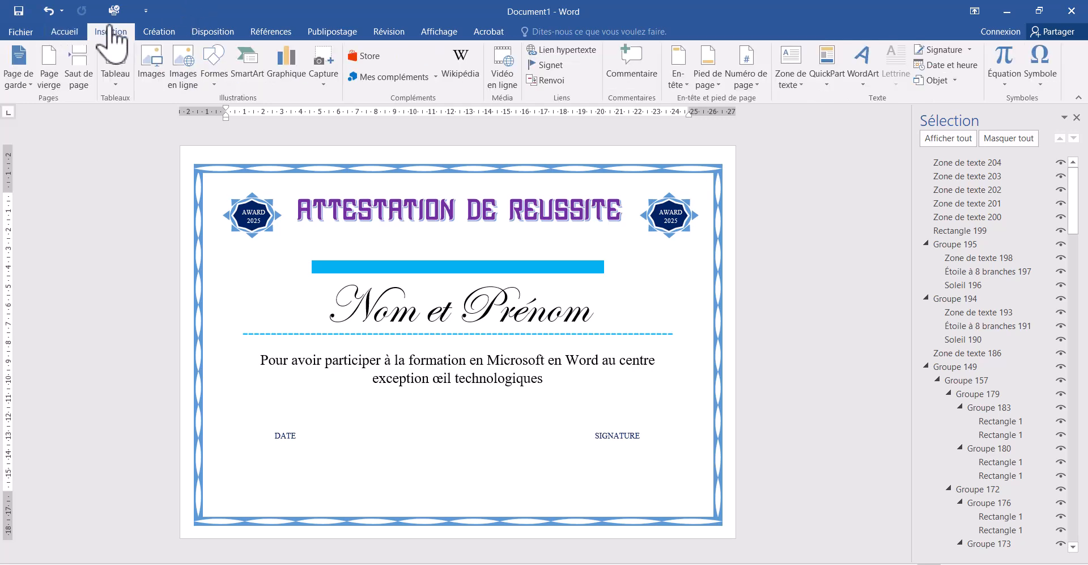
pyautogui.click(215, 80)
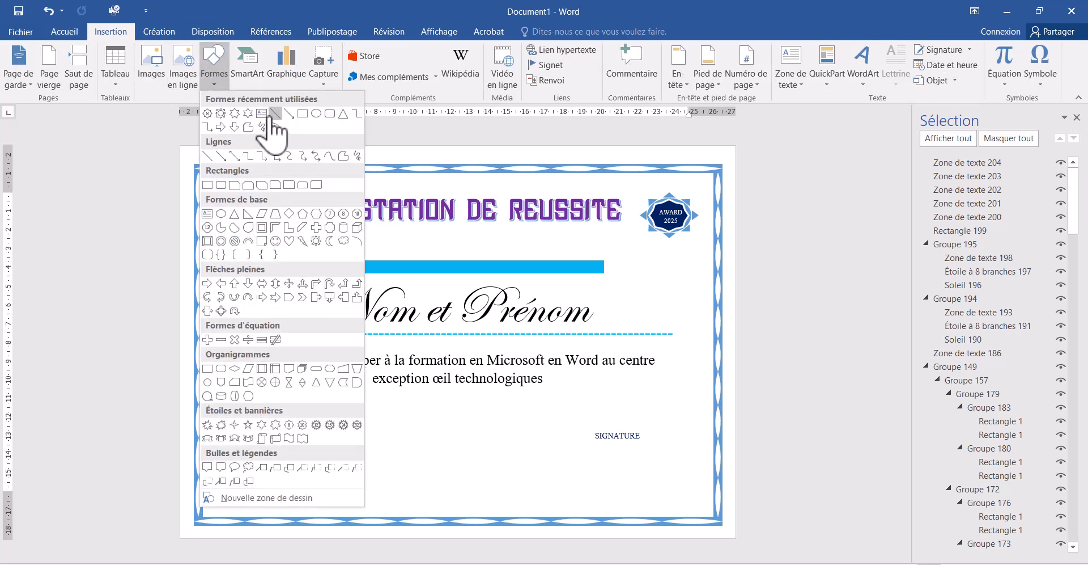
pyautogui.click(303, 114)
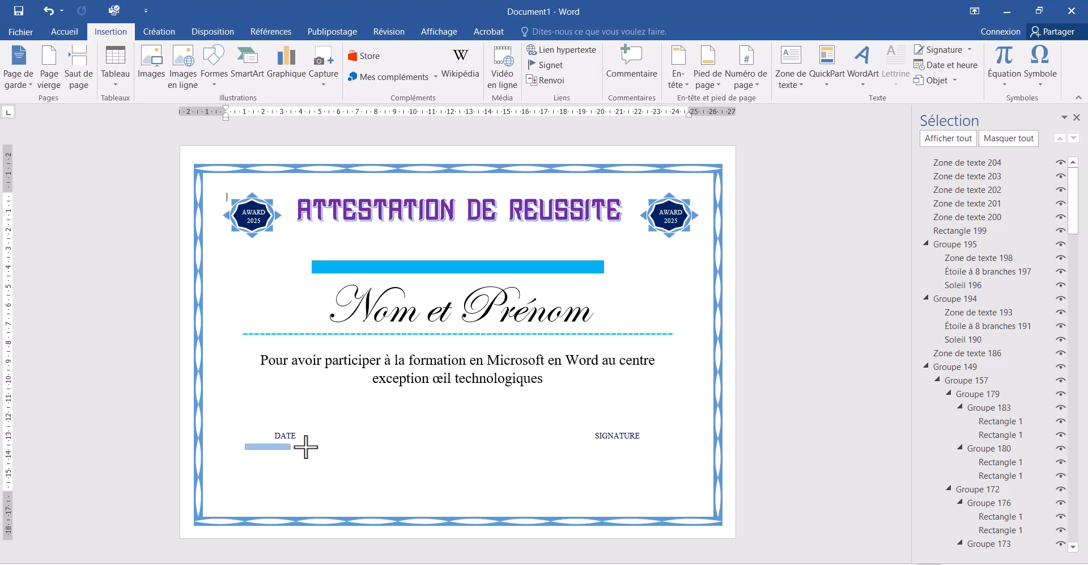
pyautogui.moveTo(344, 443); pyautogui.dragTo(321, 445)
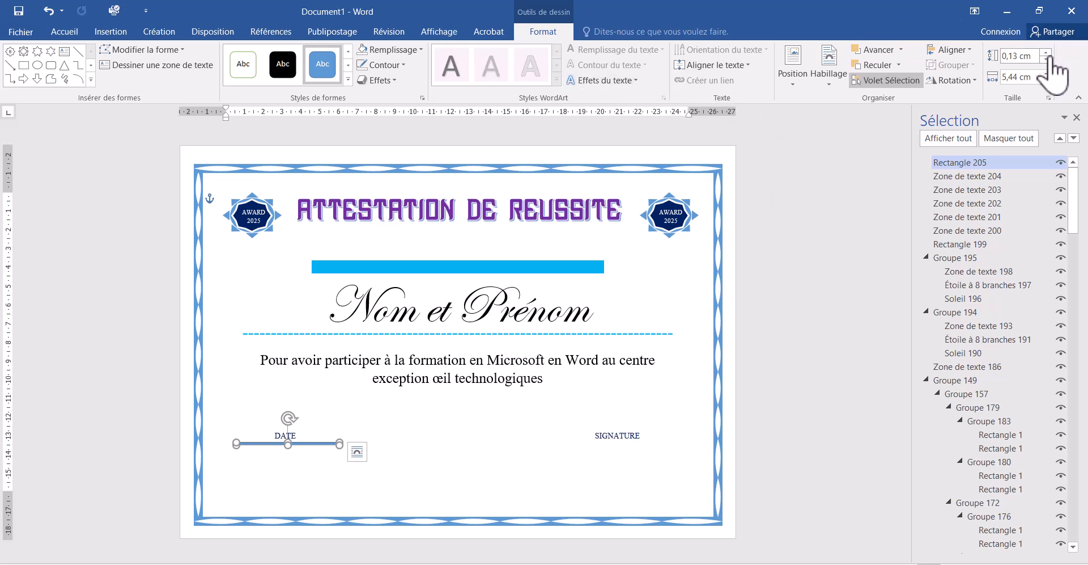
pyautogui.click(1047, 82)
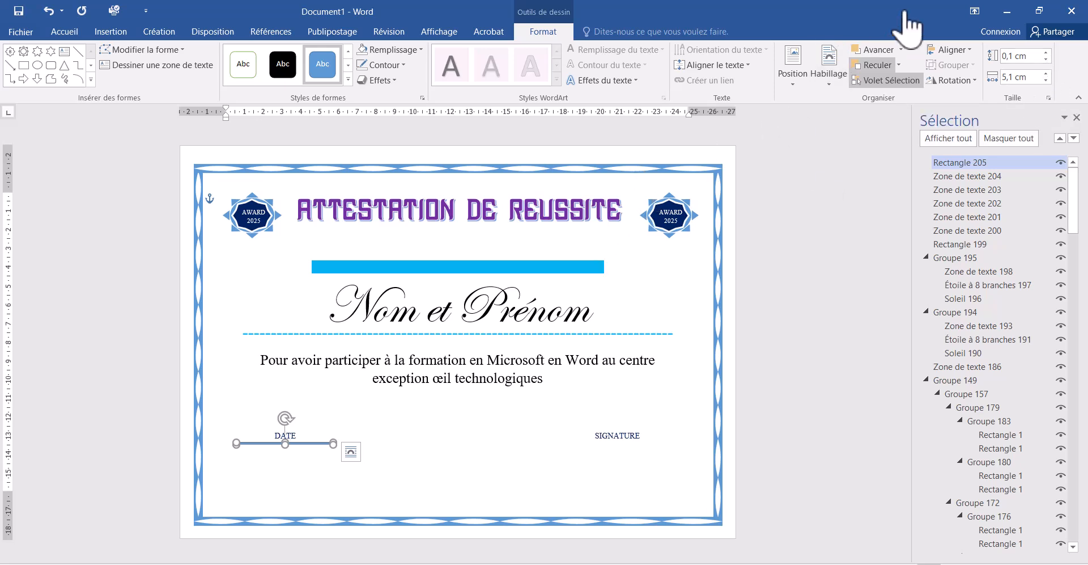
pyautogui.click(955, 50)
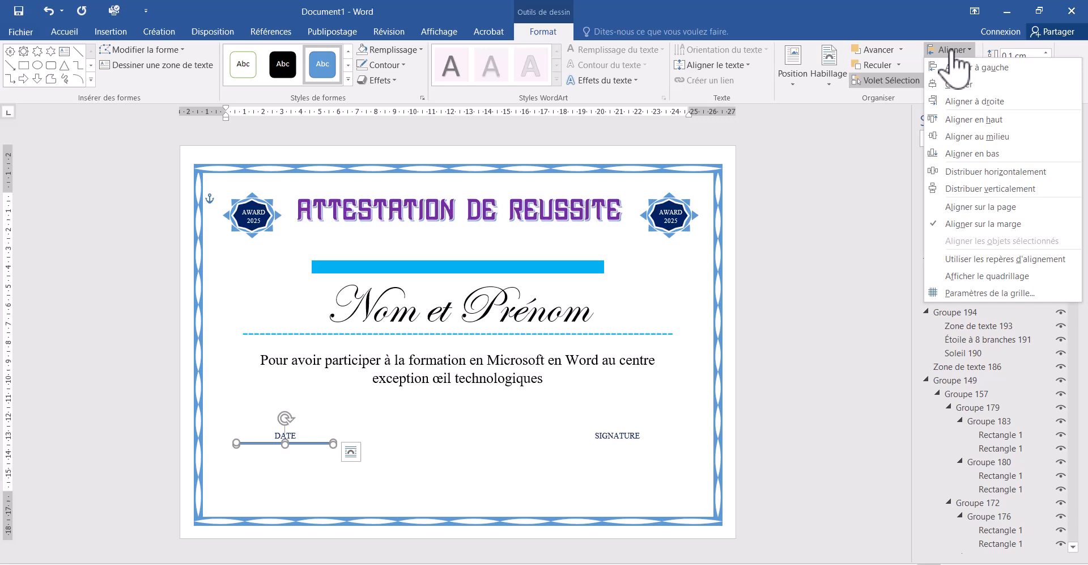
pyautogui.click(960, 85)
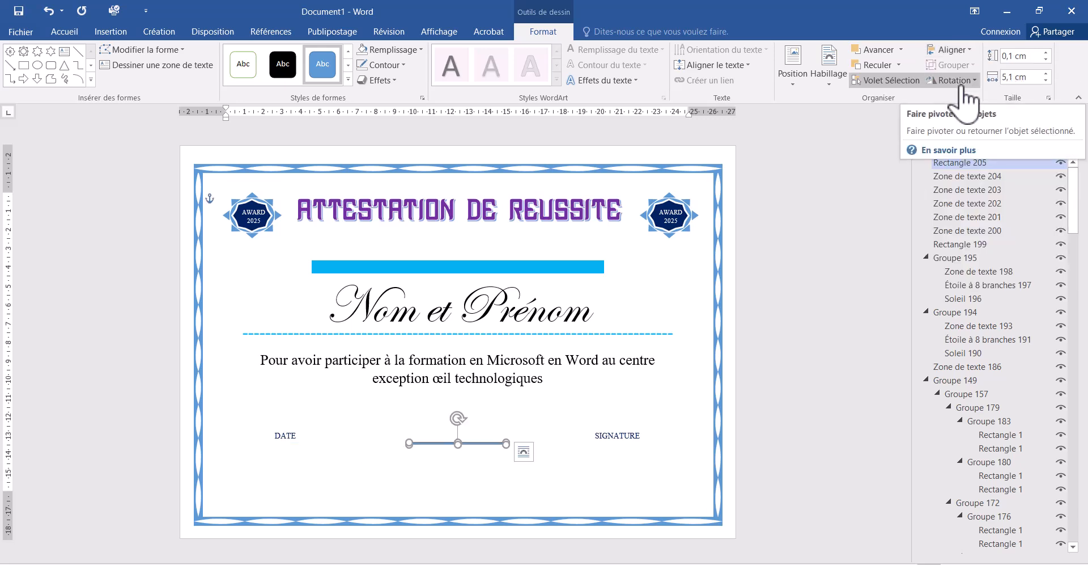
pyautogui.click(49, 22)
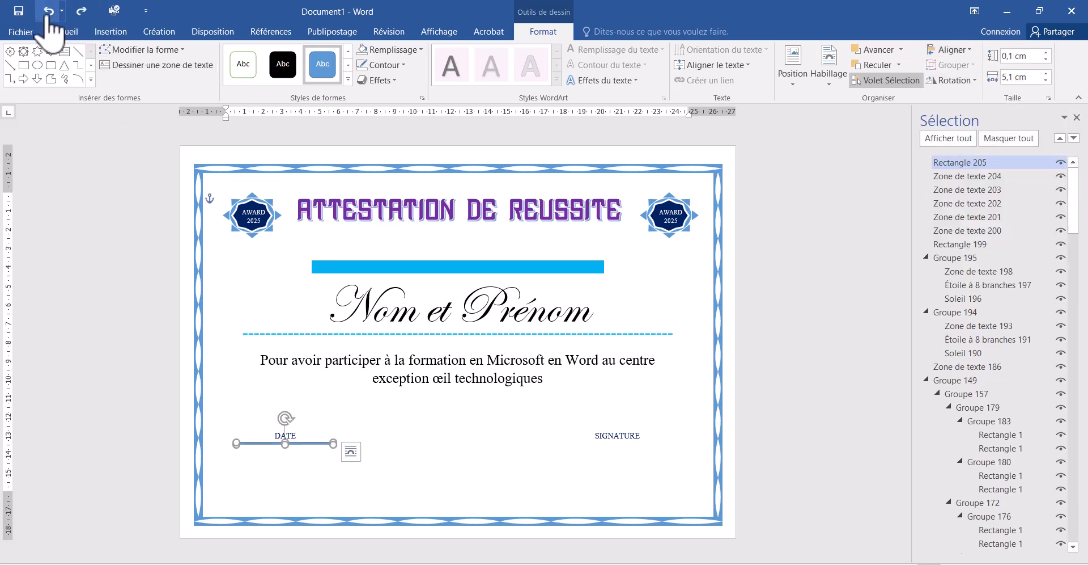
# Remove the outline of the thin bar under DATE and fill it with standard light blue.
pyautogui.click(404, 65)
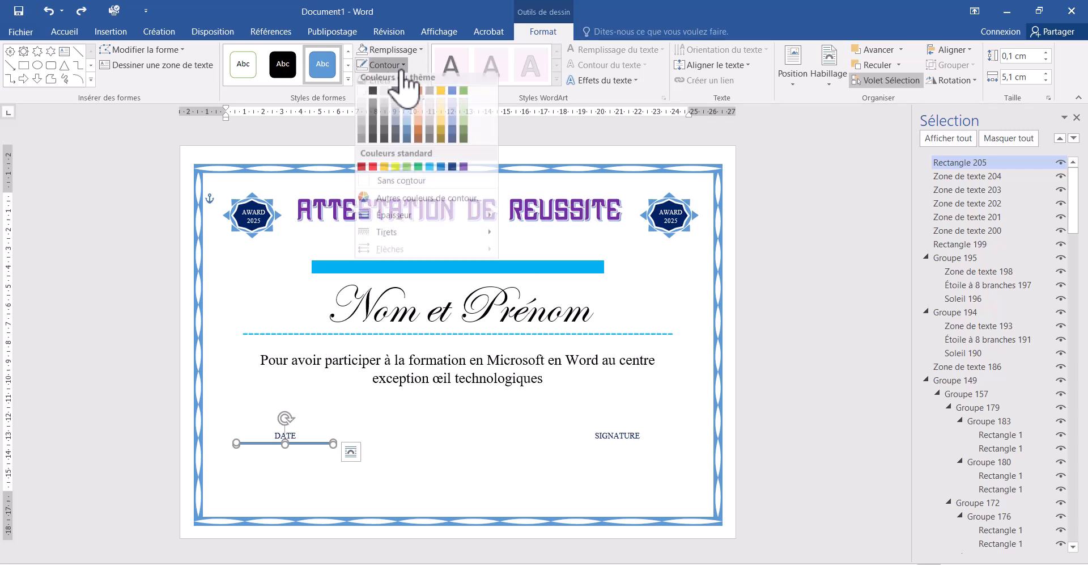
pyautogui.click(409, 188)
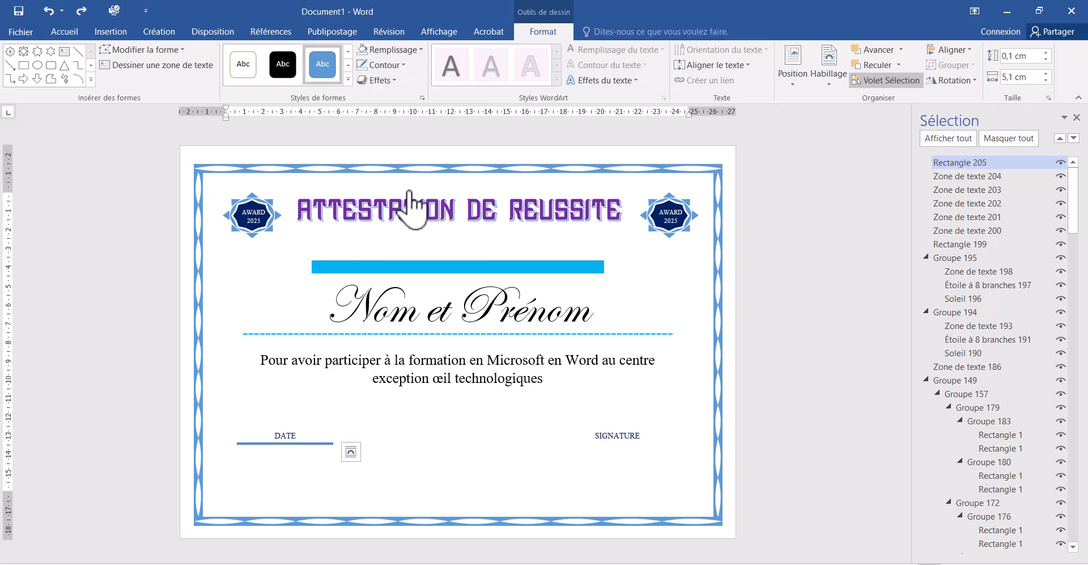
pyautogui.click(416, 50)
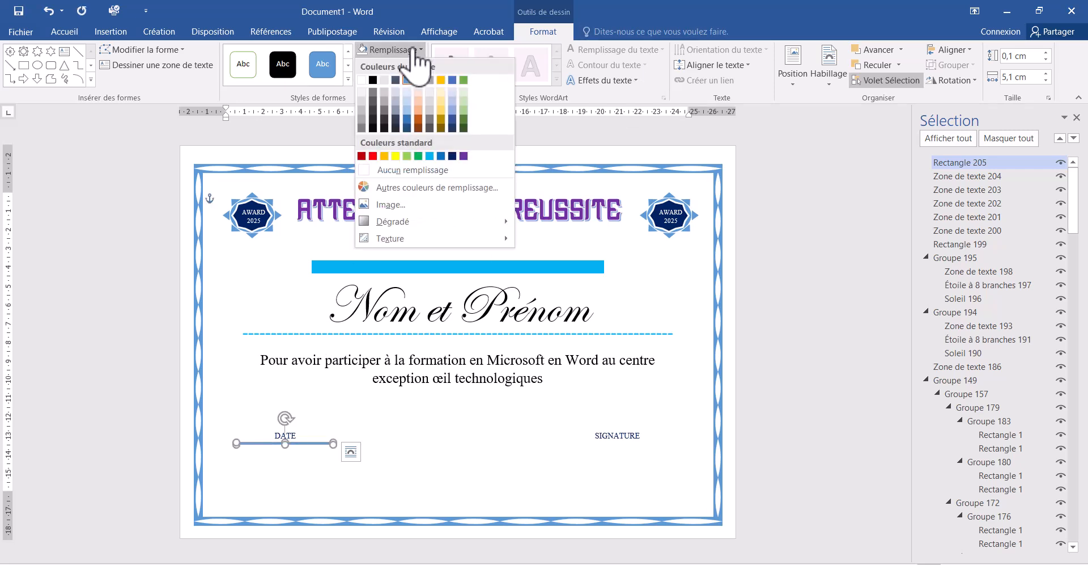
pyautogui.click(430, 156)
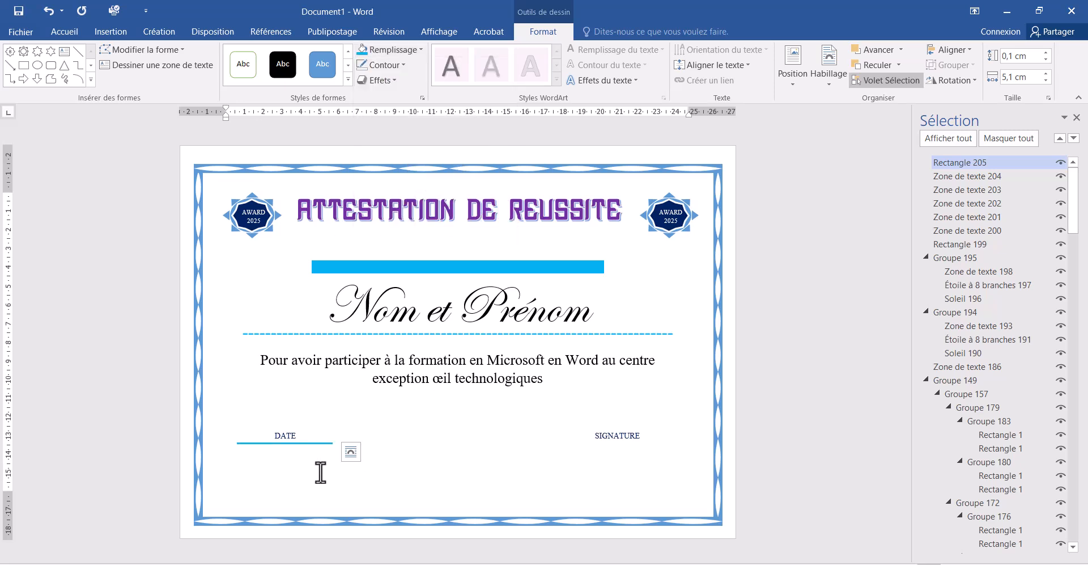
# Duplicate the light blue bar under DATE and place the copy under the SIGNATURE text, level with the original.
pyautogui.click(304, 443)
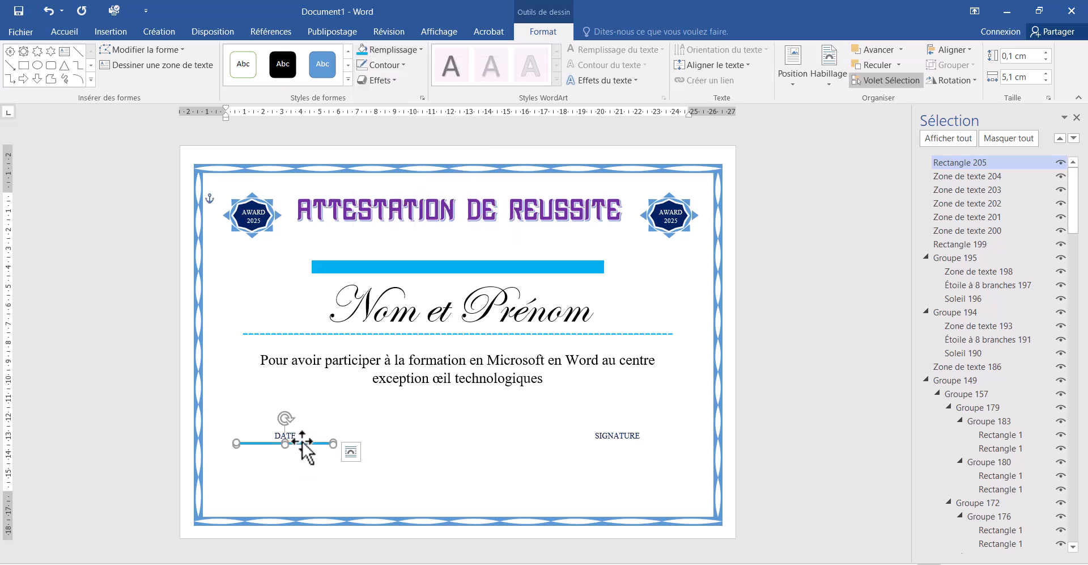
pyautogui.hotkey('ctrl', 'd')
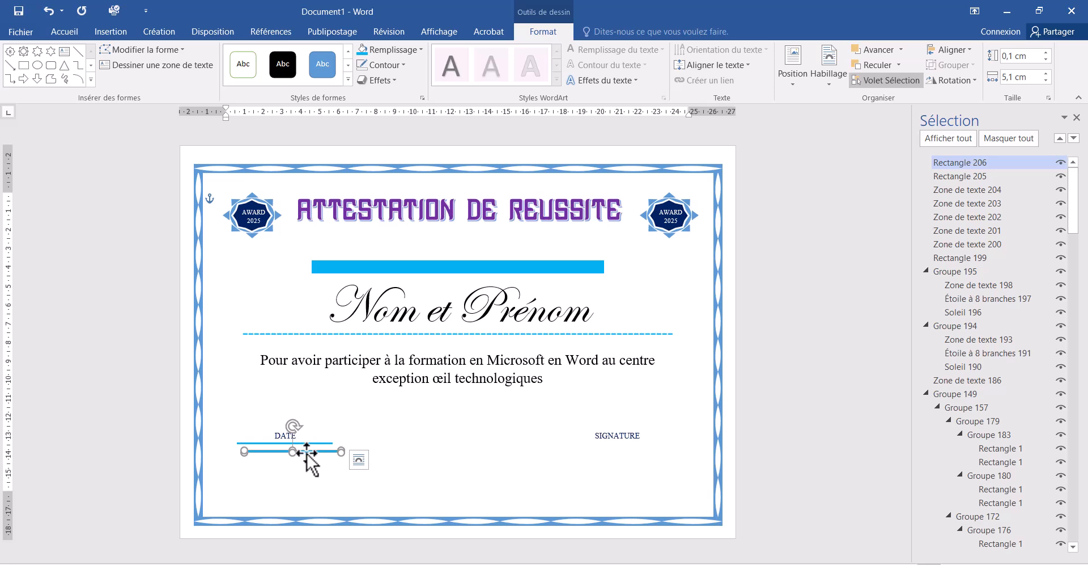
pyautogui.moveTo(307, 453)
pyautogui.mouseDown()
pyautogui.moveTo(636, 454)
pyautogui.moveTo(632, 445)
pyautogui.mouseUp()
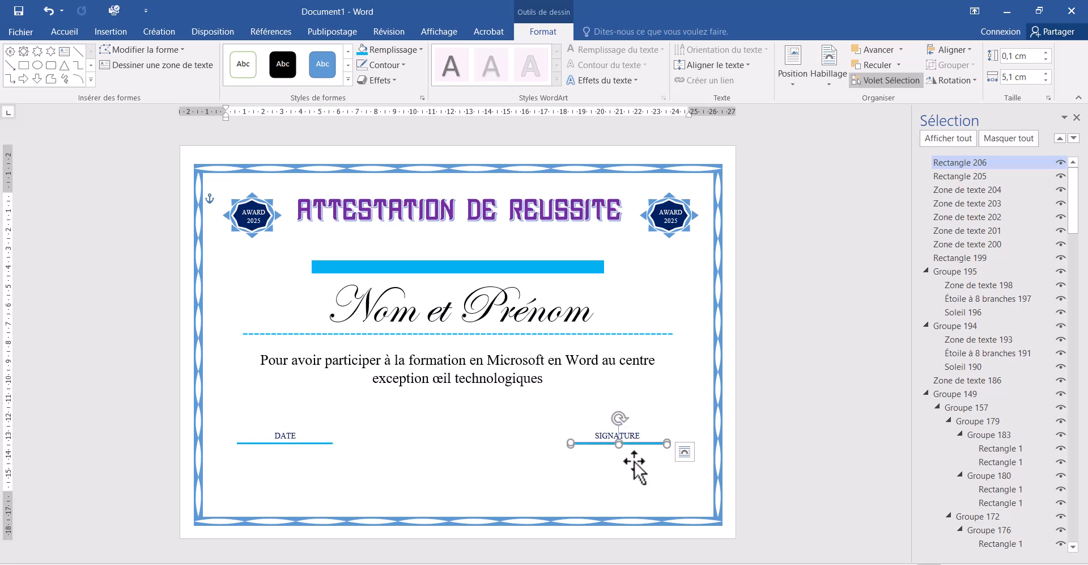
pyautogui.click(591, 474)
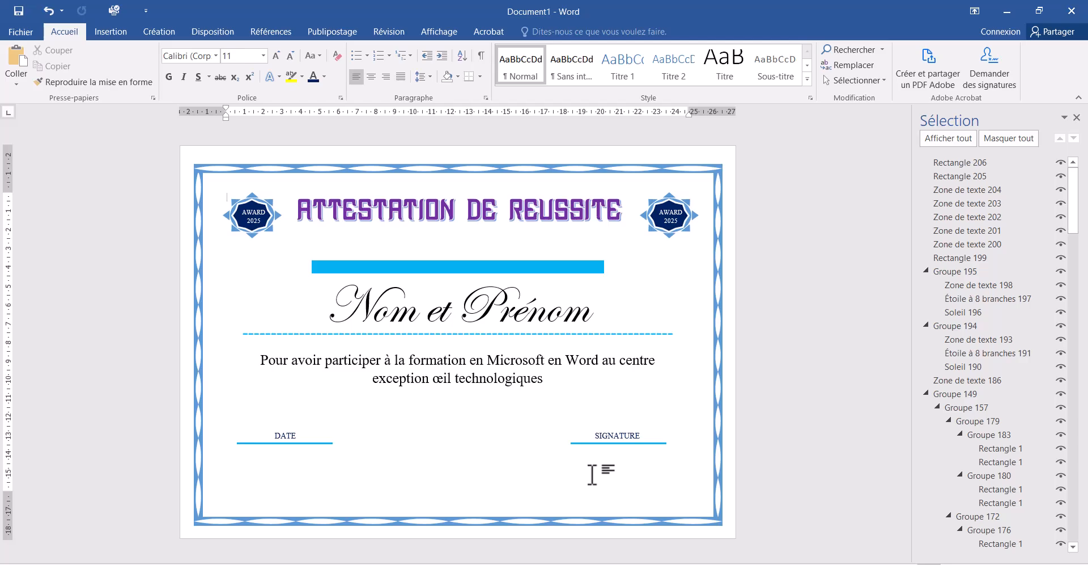
# Check how the whole certificate looks in the print preview, then return to the document.
pyautogui.hotkey('ctrl', 'p')
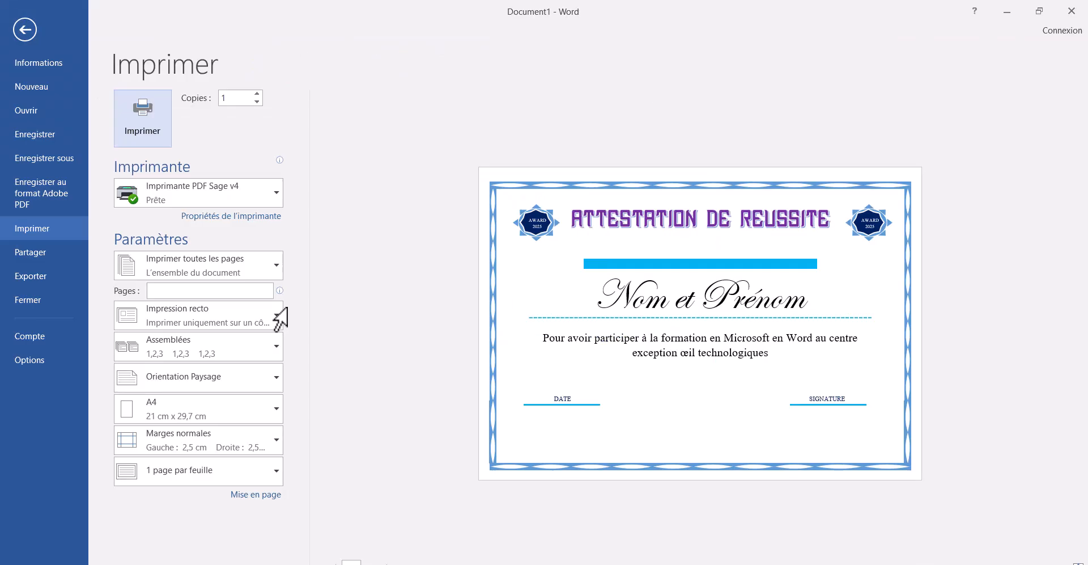
pyautogui.press('Escape')
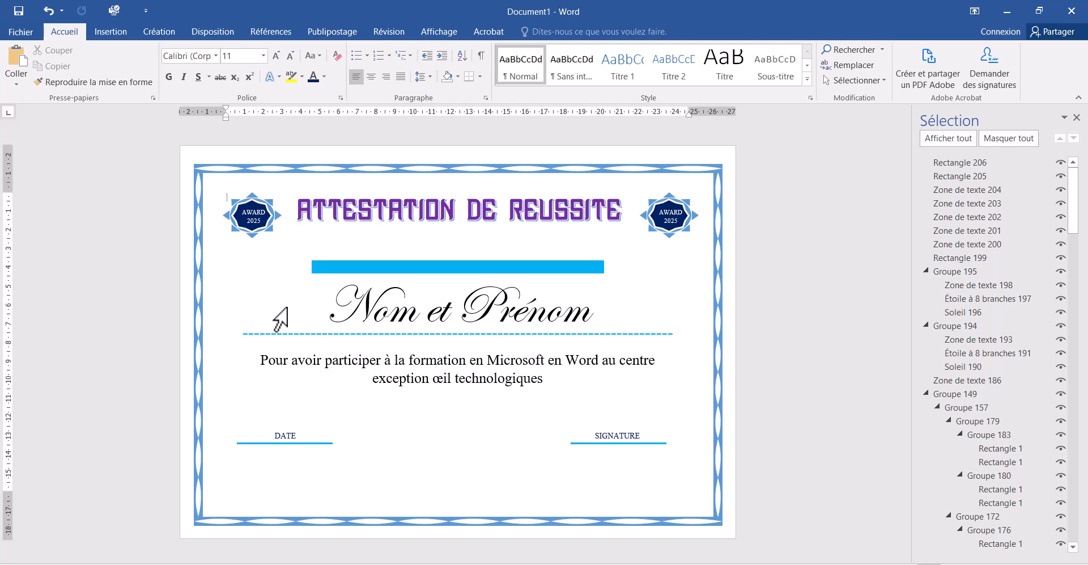
pyautogui.click(21, 34)
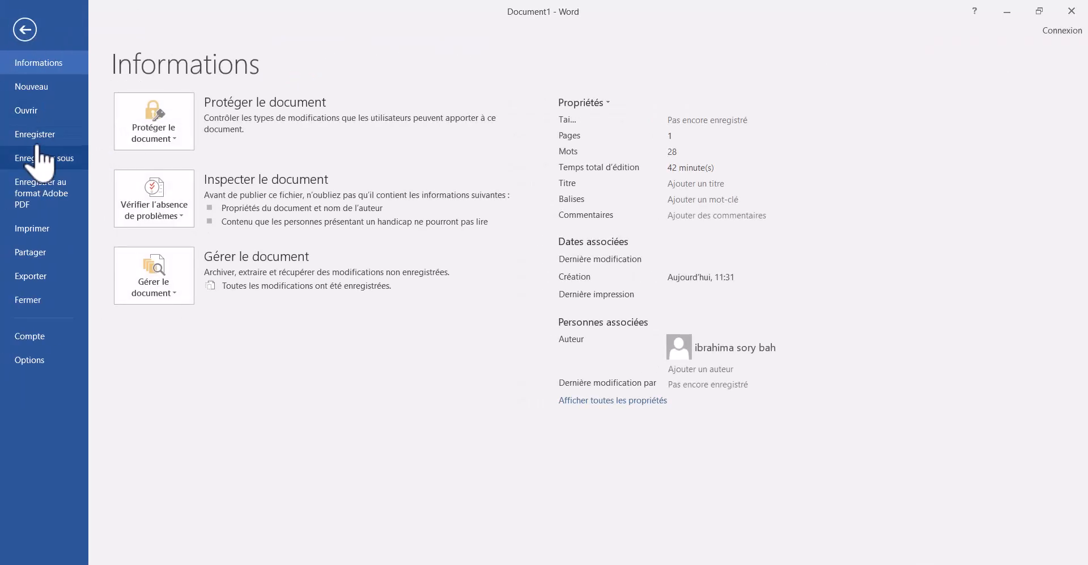
pyautogui.click(25, 31)
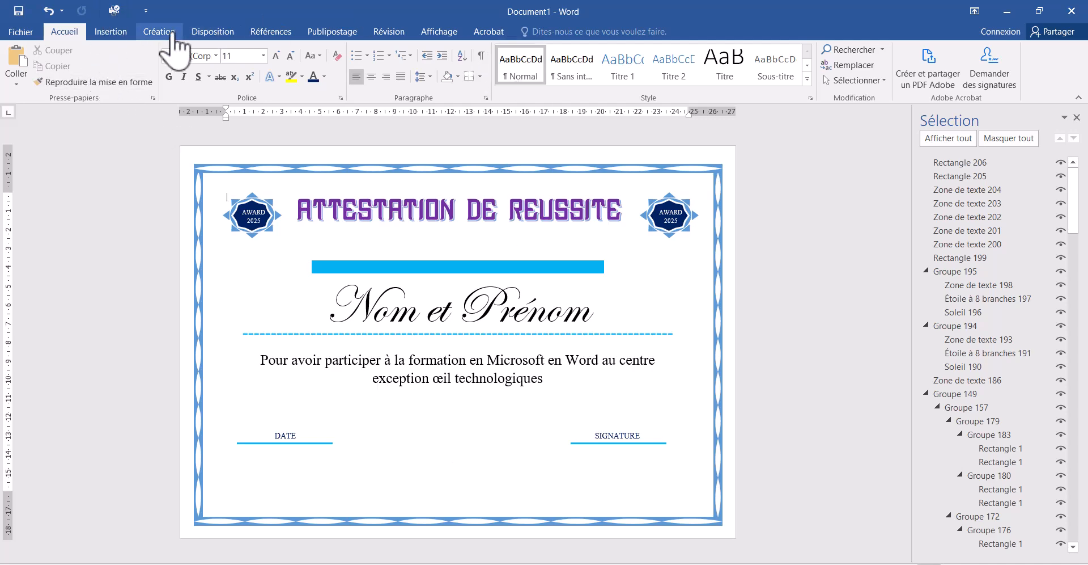
# Draw a rectangle about 3.3 cm high and 5.2 cm wide between the DATE and SIGNATURE lines.
pyautogui.click(111, 32)
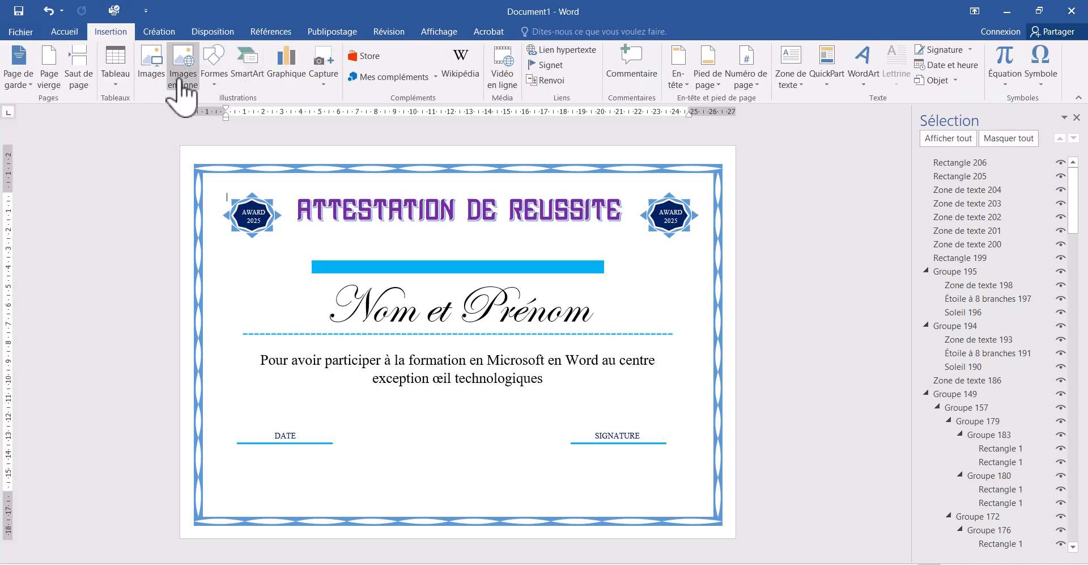
pyautogui.click(214, 102)
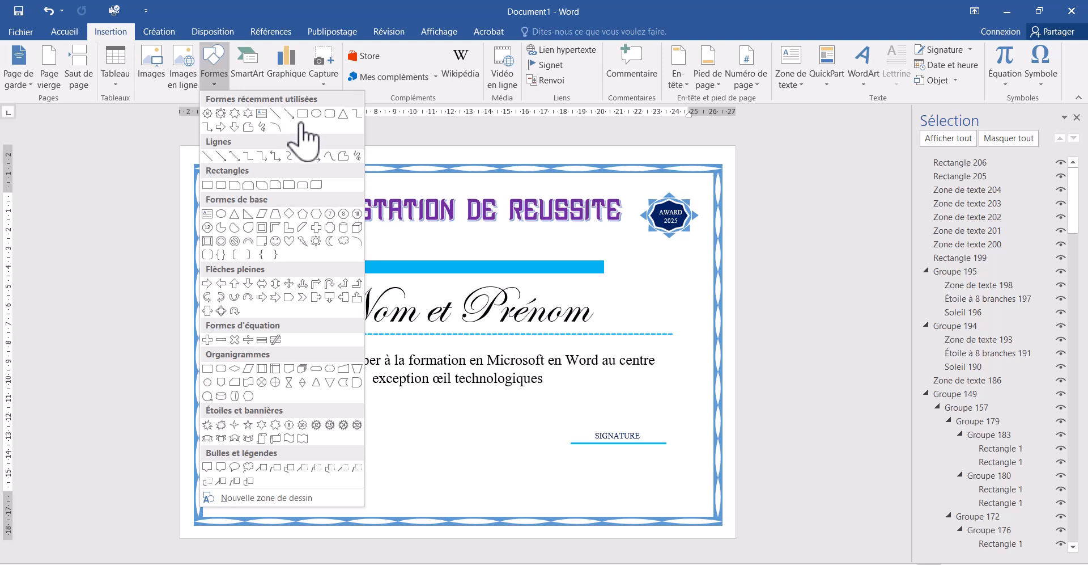
pyautogui.click(303, 115)
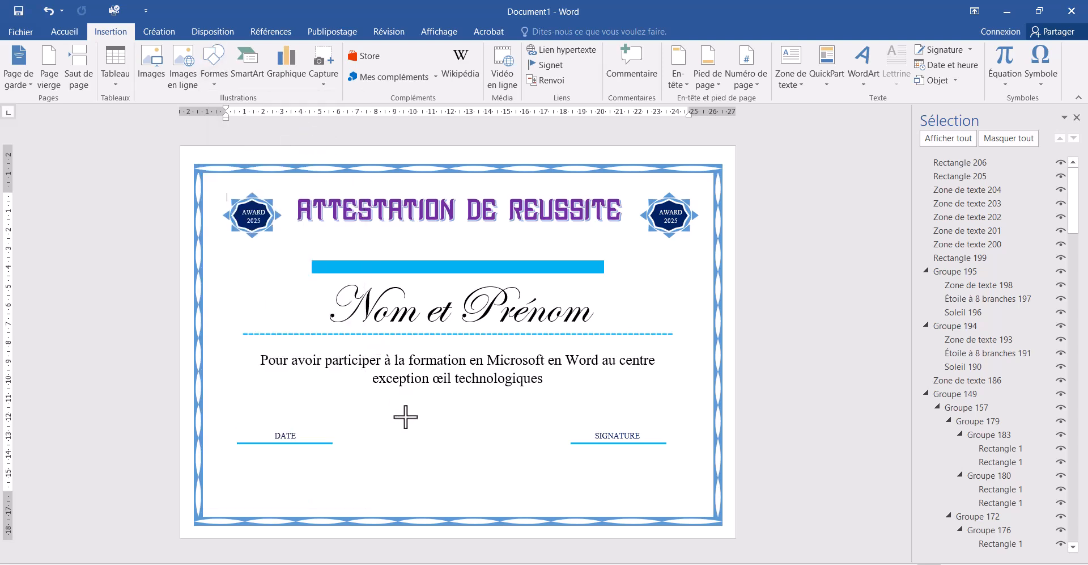
pyautogui.moveTo(484, 446); pyautogui.dragTo(493, 491)
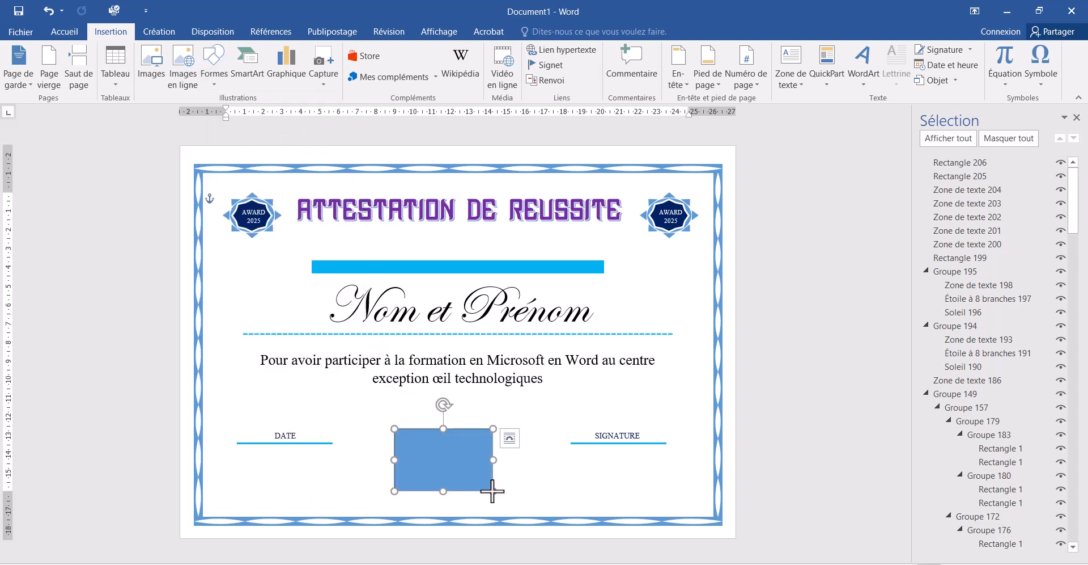
# Fill the rectangle between DATE and SIGNATURE with the QR code picture stored on the computer.
pyautogui.click(394, 50)
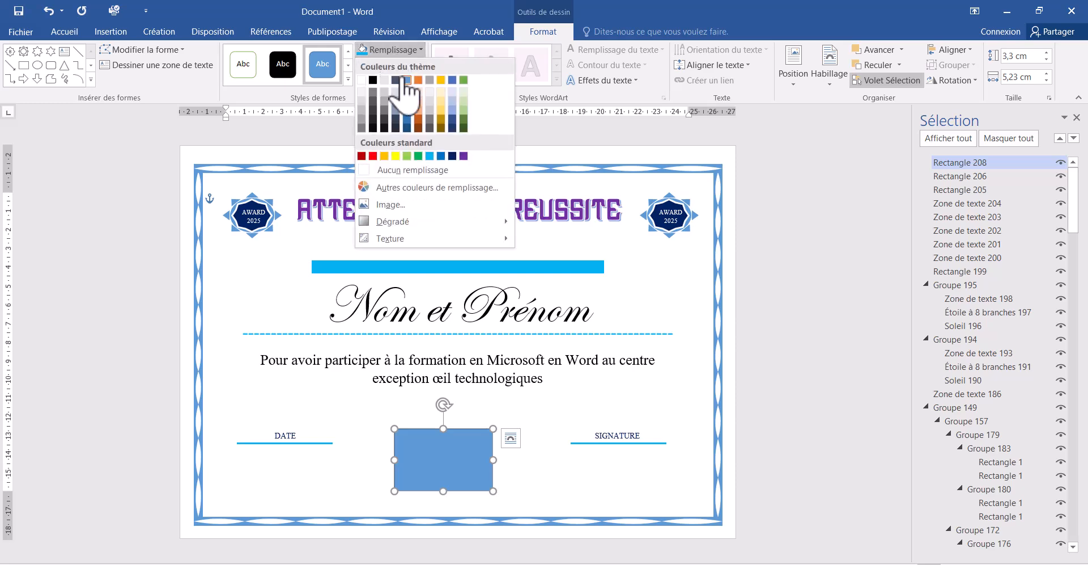
pyautogui.click(405, 203)
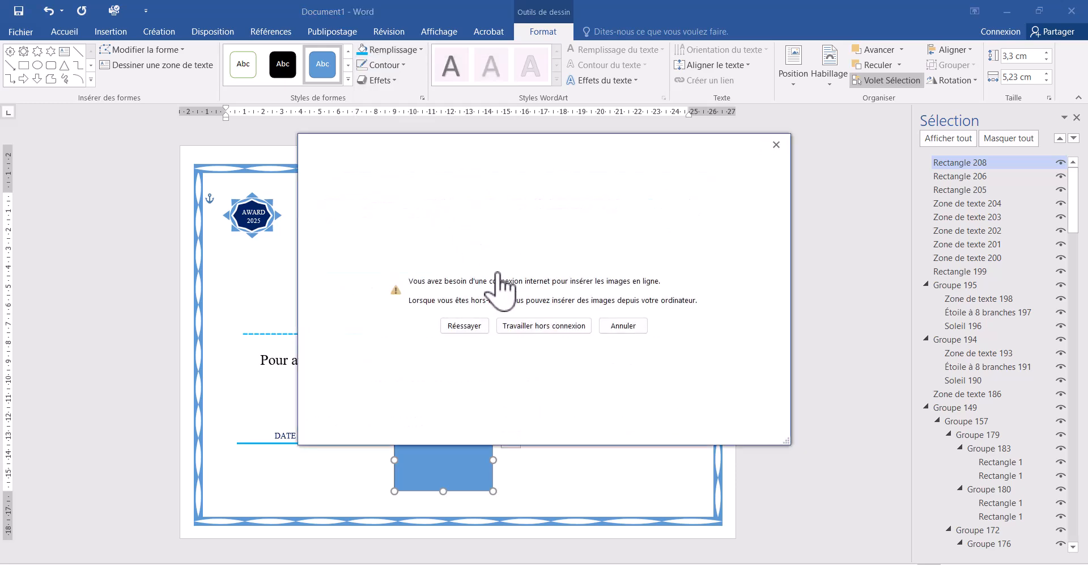
pyautogui.click(521, 327)
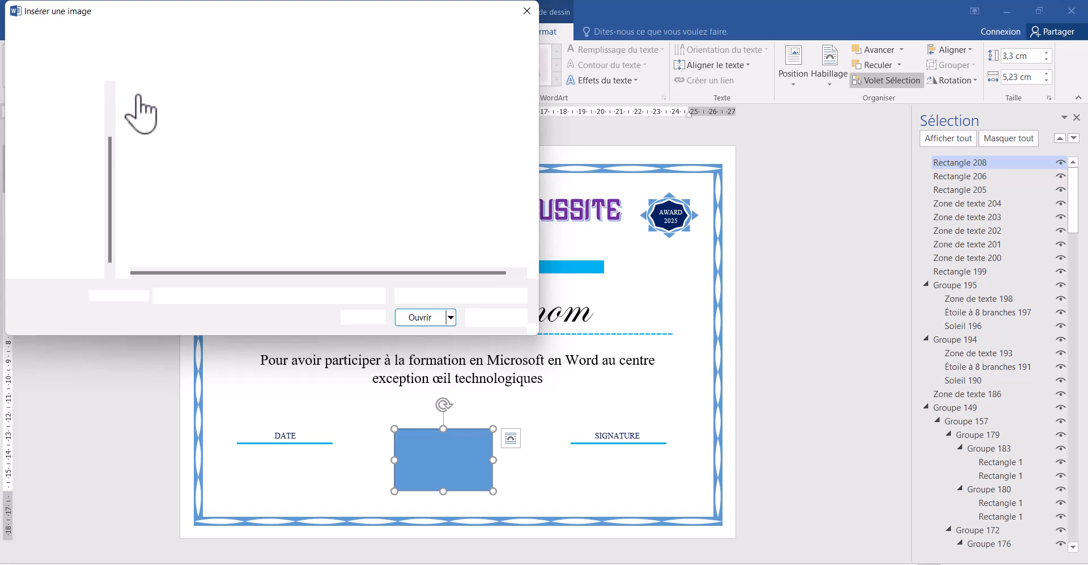
pyautogui.doubleClick(143, 142)
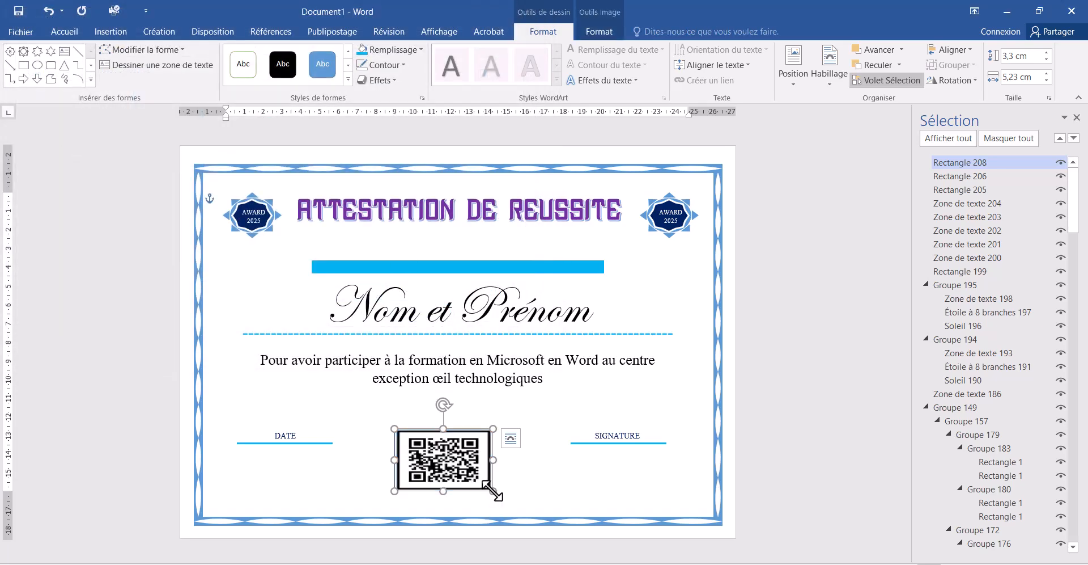
# Resize the QR code rectangle to about 3.69 cm high and 4.84 cm wide, and centre it horizontally between the margins.
pyautogui.moveTo(493, 491); pyautogui.dragTo(485, 497)
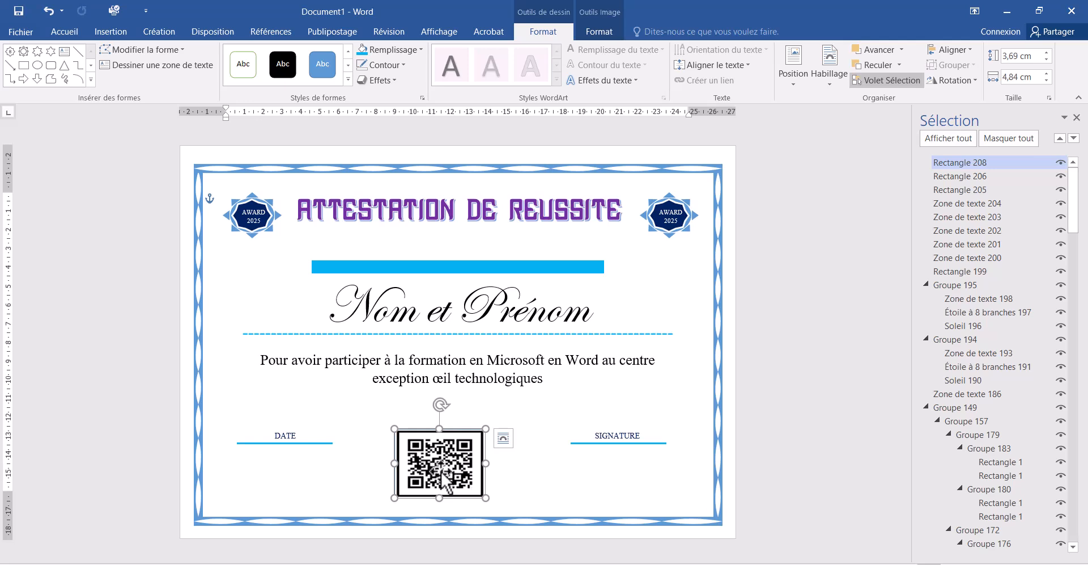
pyautogui.moveTo(437, 464); pyautogui.dragTo(461, 464)
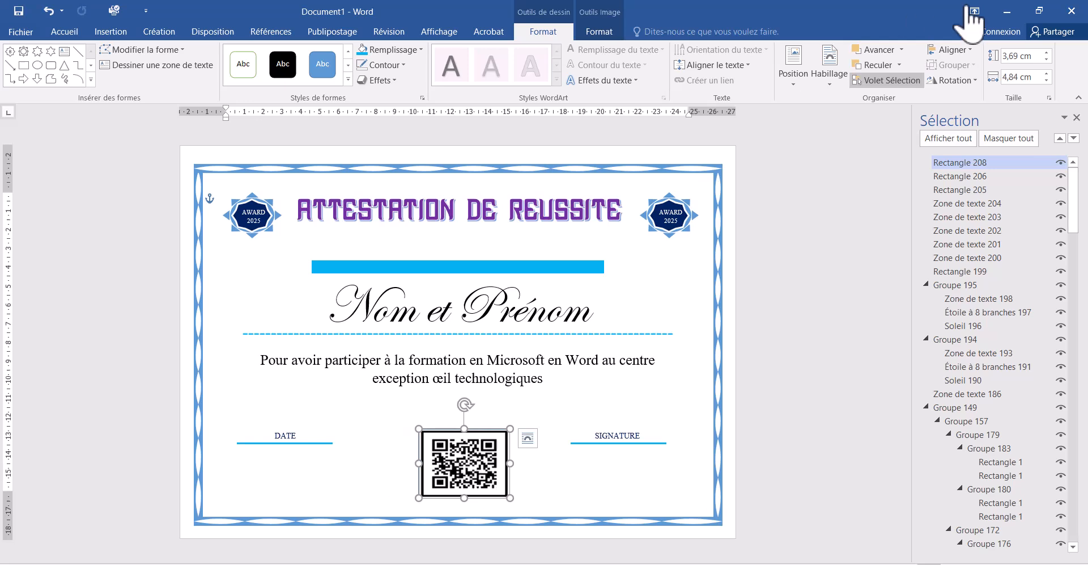
pyautogui.click(952, 50)
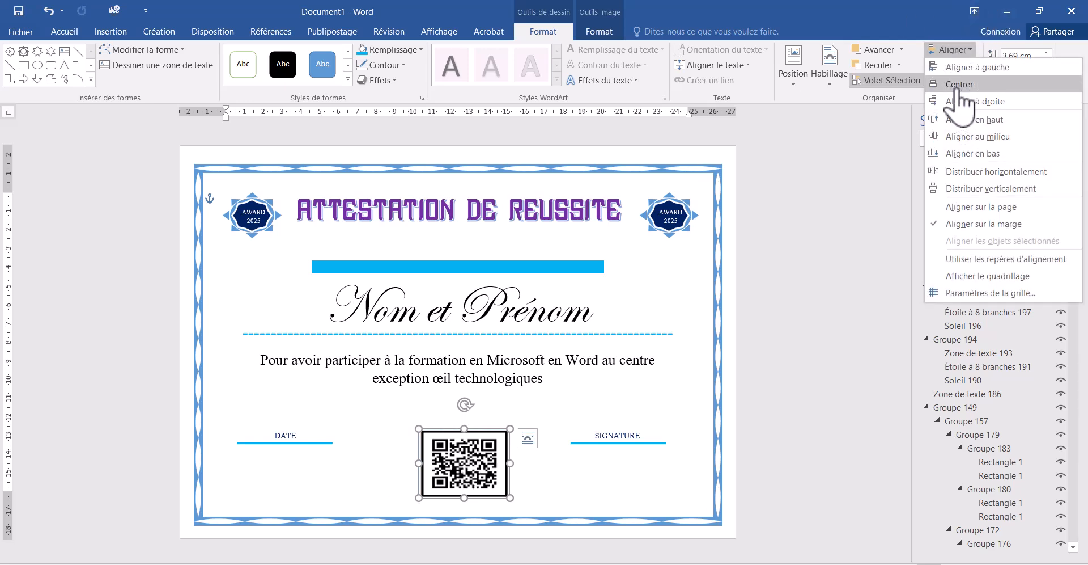
pyautogui.click(959, 85)
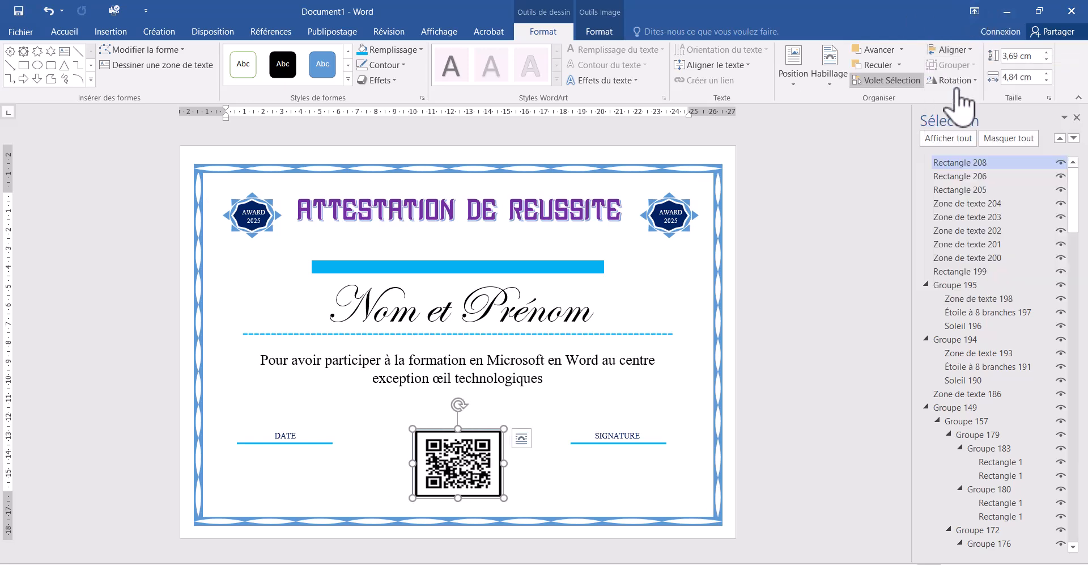
pyautogui.click(536, 479)
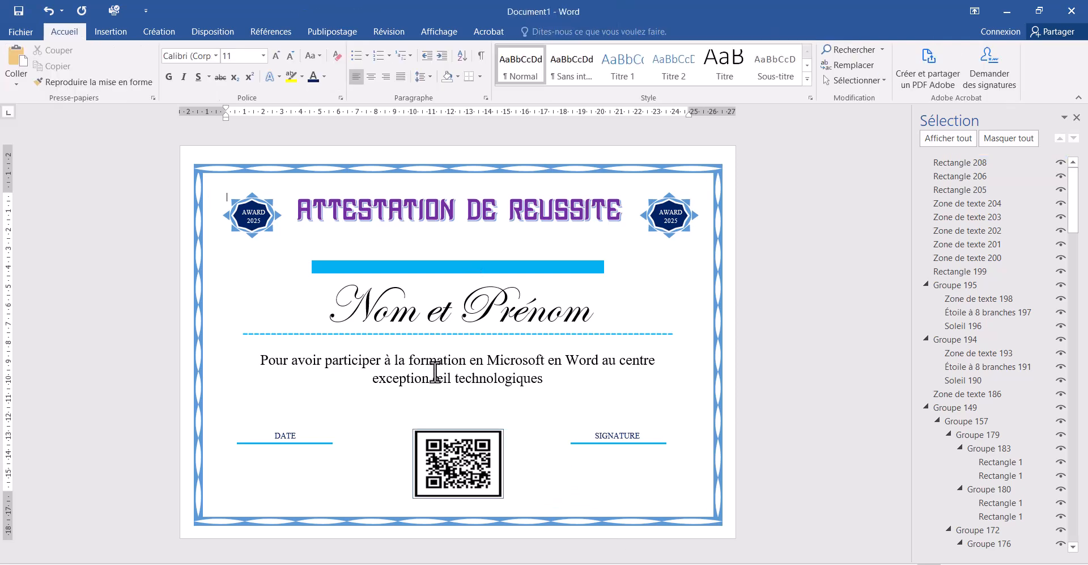
# Remove the outline from the QR code rectangle.
pyautogui.click(463, 467)
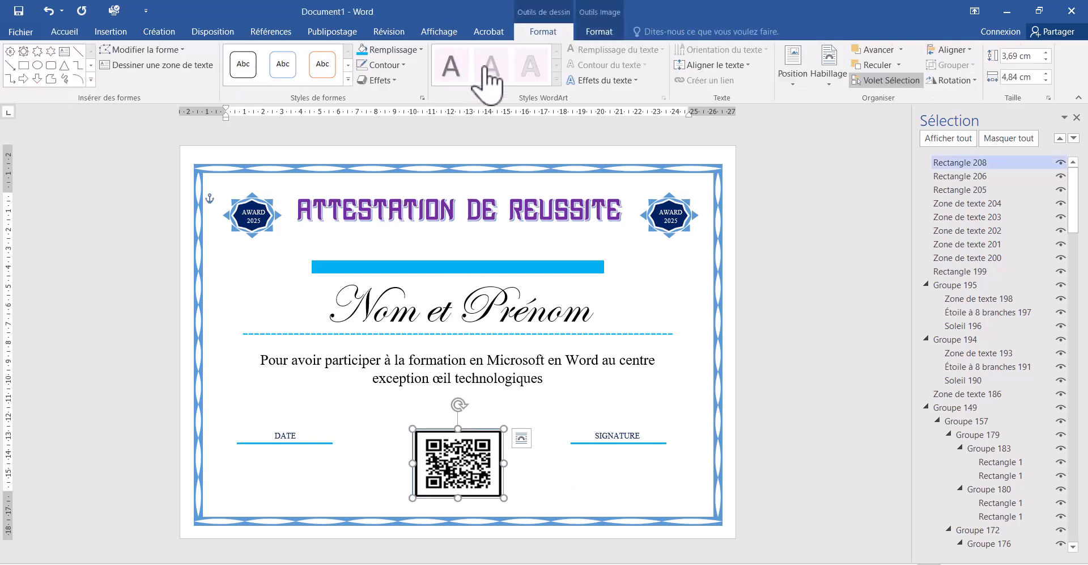
pyautogui.click(397, 64)
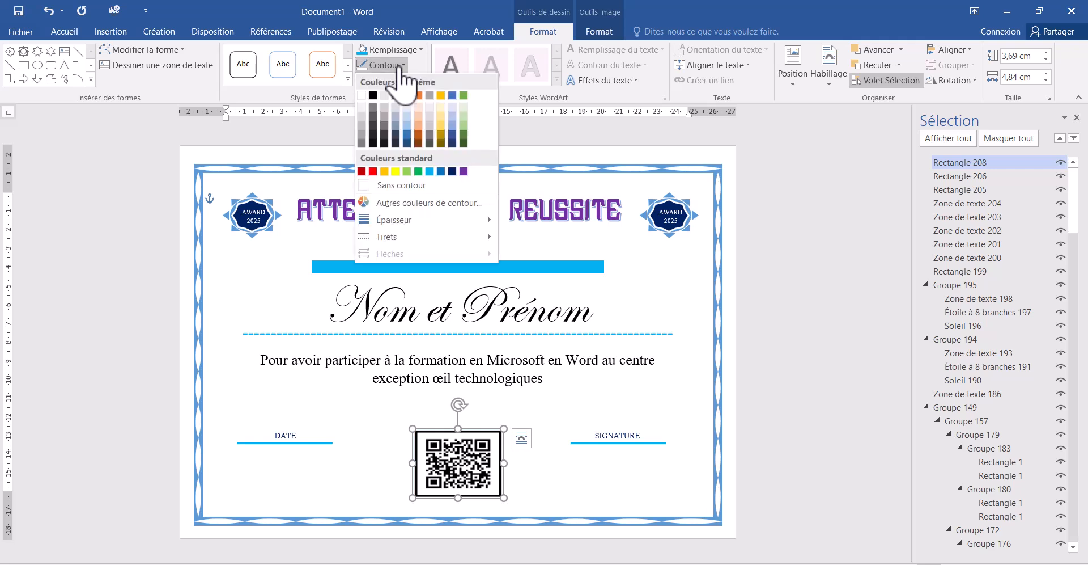
pyautogui.click(403, 186)
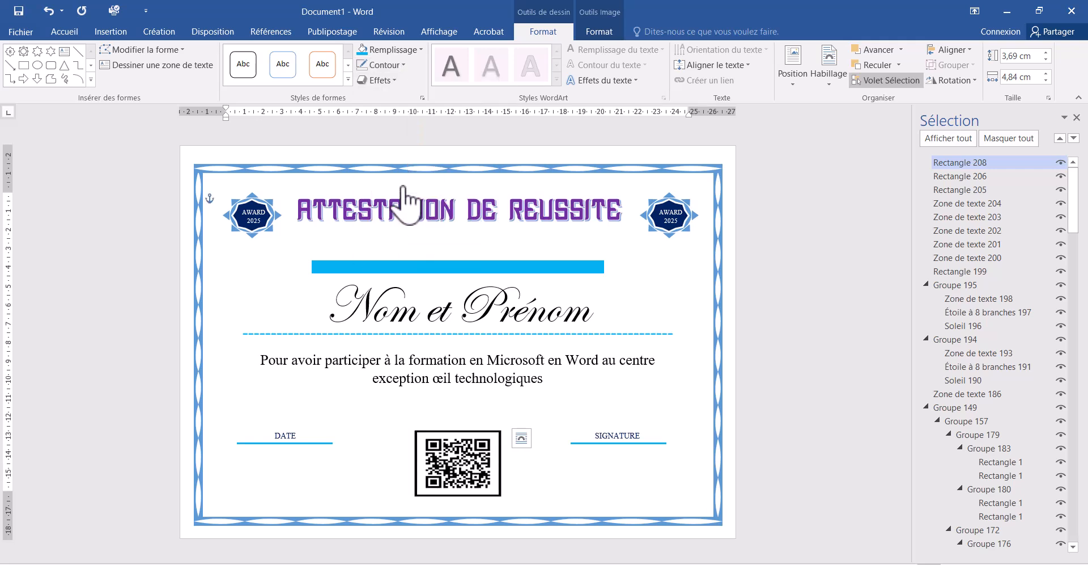
pyautogui.click(415, 55)
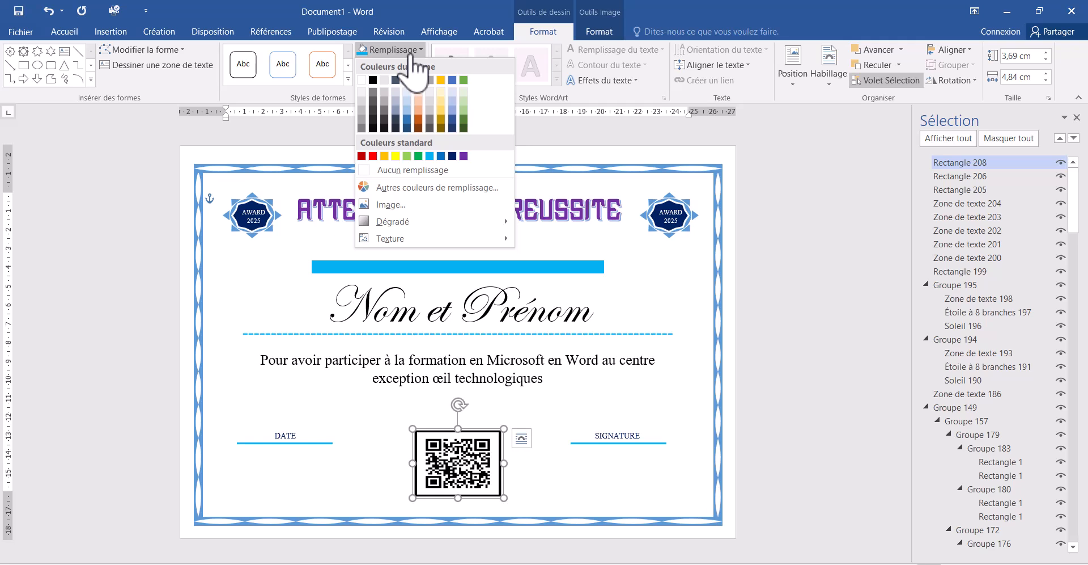
pyautogui.click(543, 489)
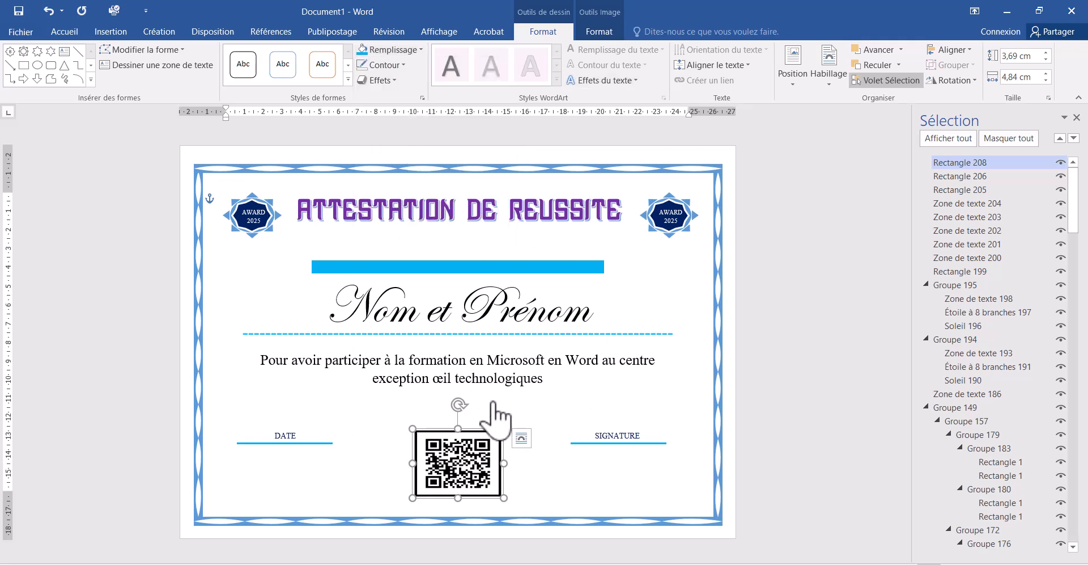
# Check the certificate with its QR code in the print preview, and return to the document.
pyautogui.hotkey('ctrl', 'p')
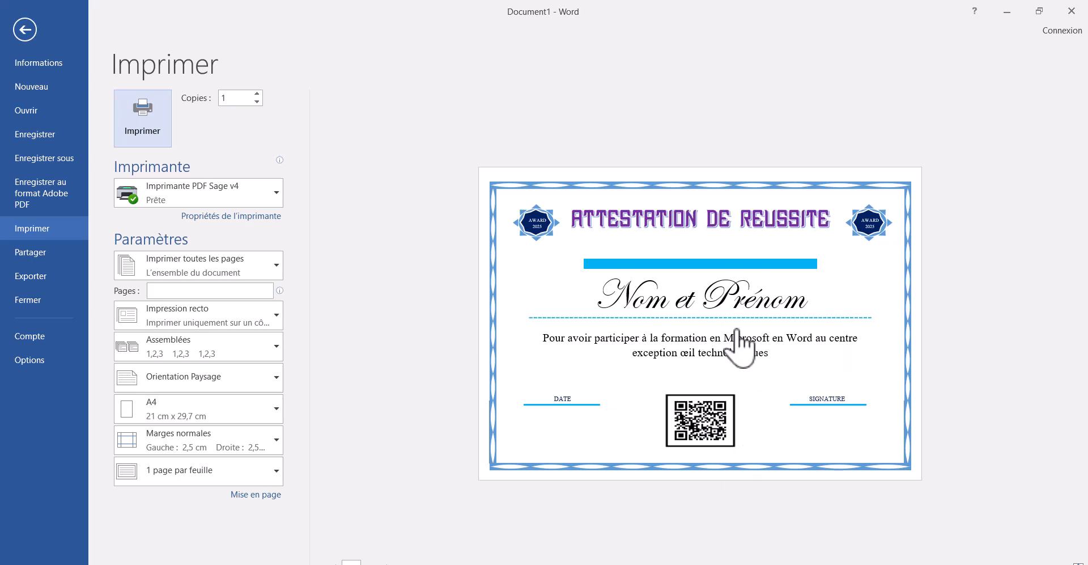
pyautogui.press('Escape')
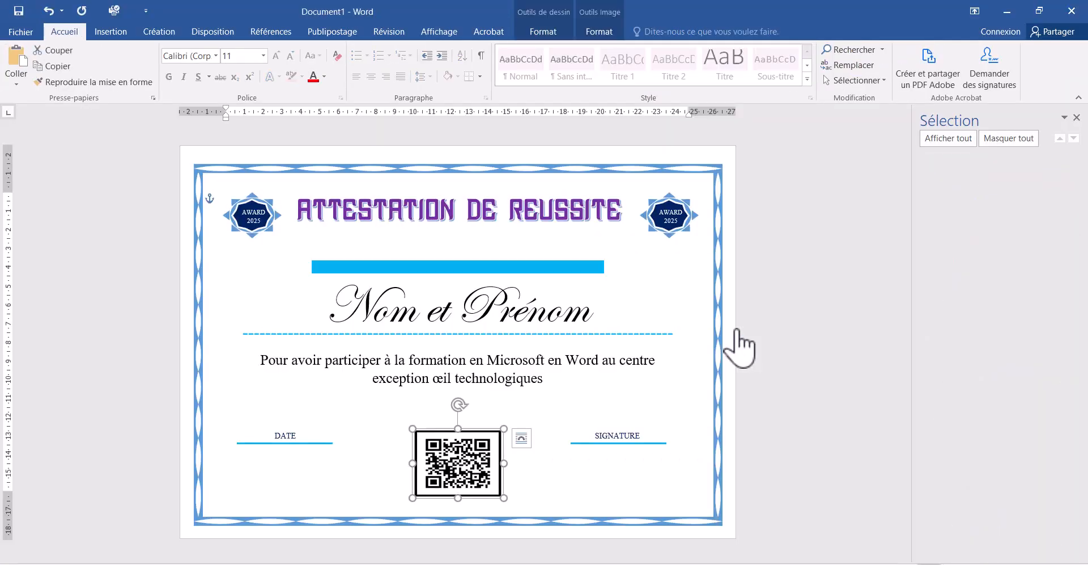